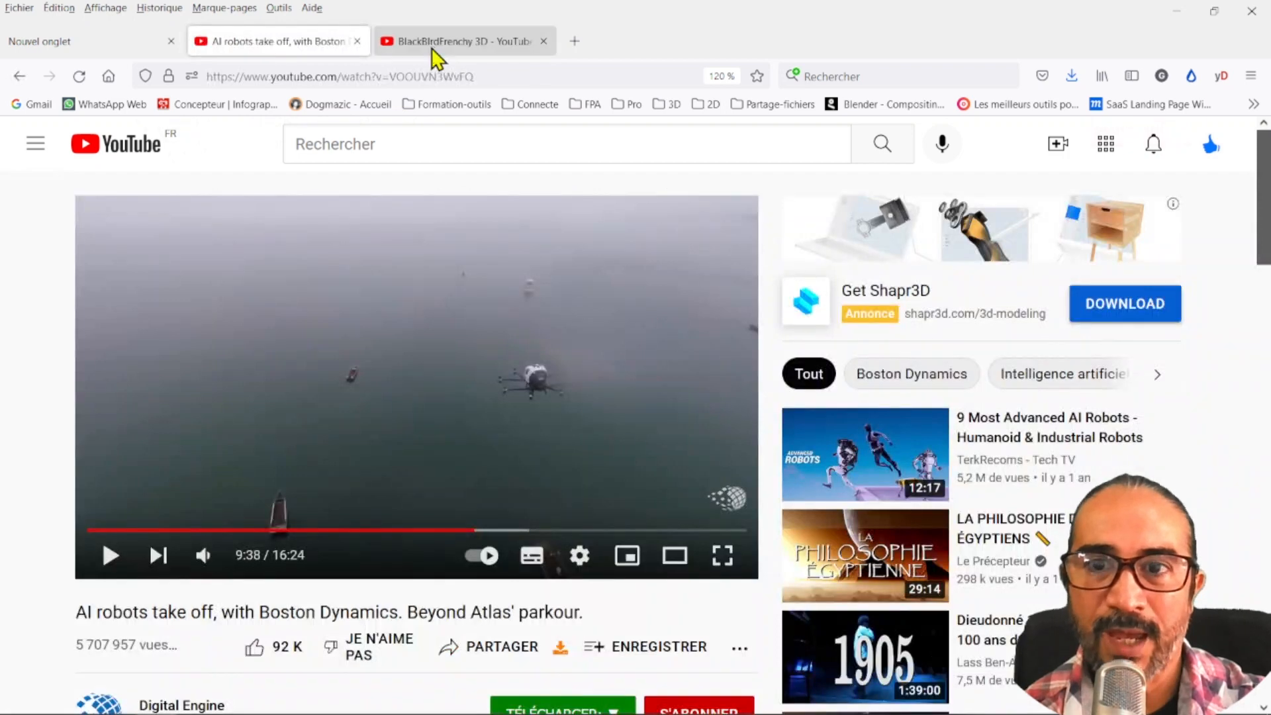
Close the AI robots video tab and browse the BlackBIrdFrenchy 3D channel page
{"action": "middle_click", "coordinate": [266, 43]}
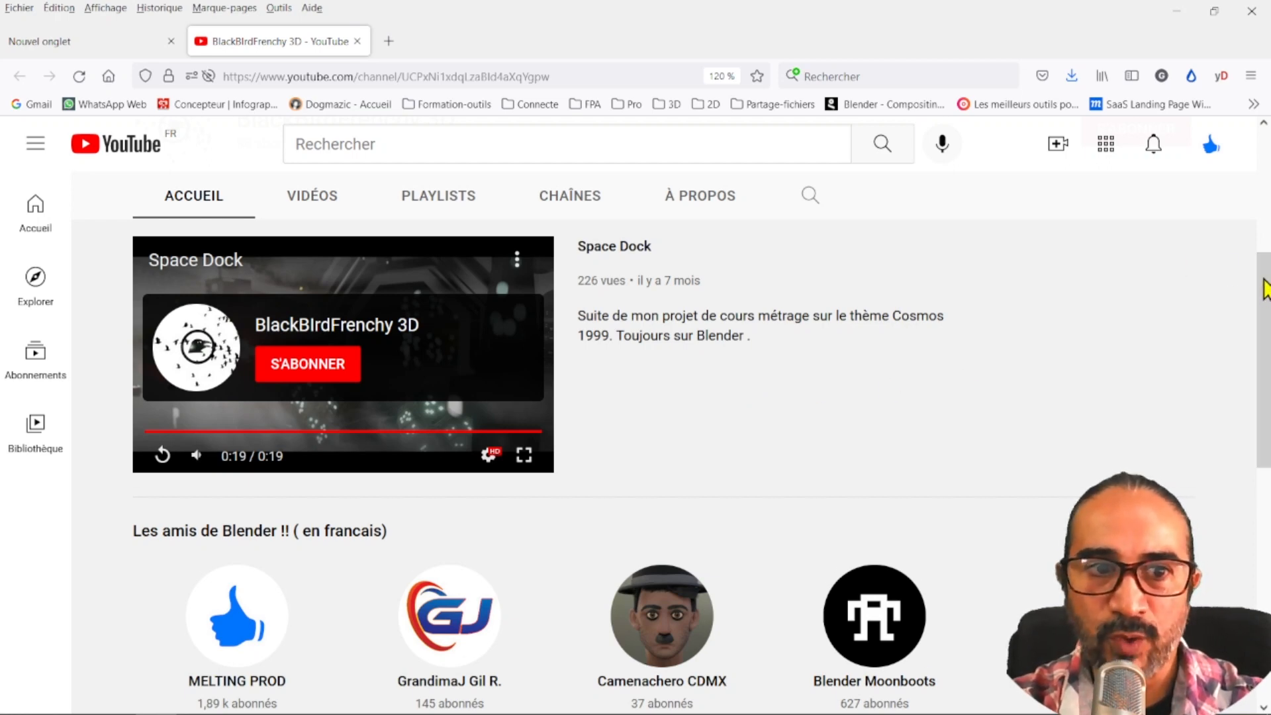
{"action": "mouse_move", "coordinate": [1263, 278]}
{"action": "left_mouse_down"}
{"action": "mouse_move", "coordinate": [1265, 303]}
{"action": "mouse_move", "coordinate": [1267, 290]}
{"action": "left_mouse_up"}
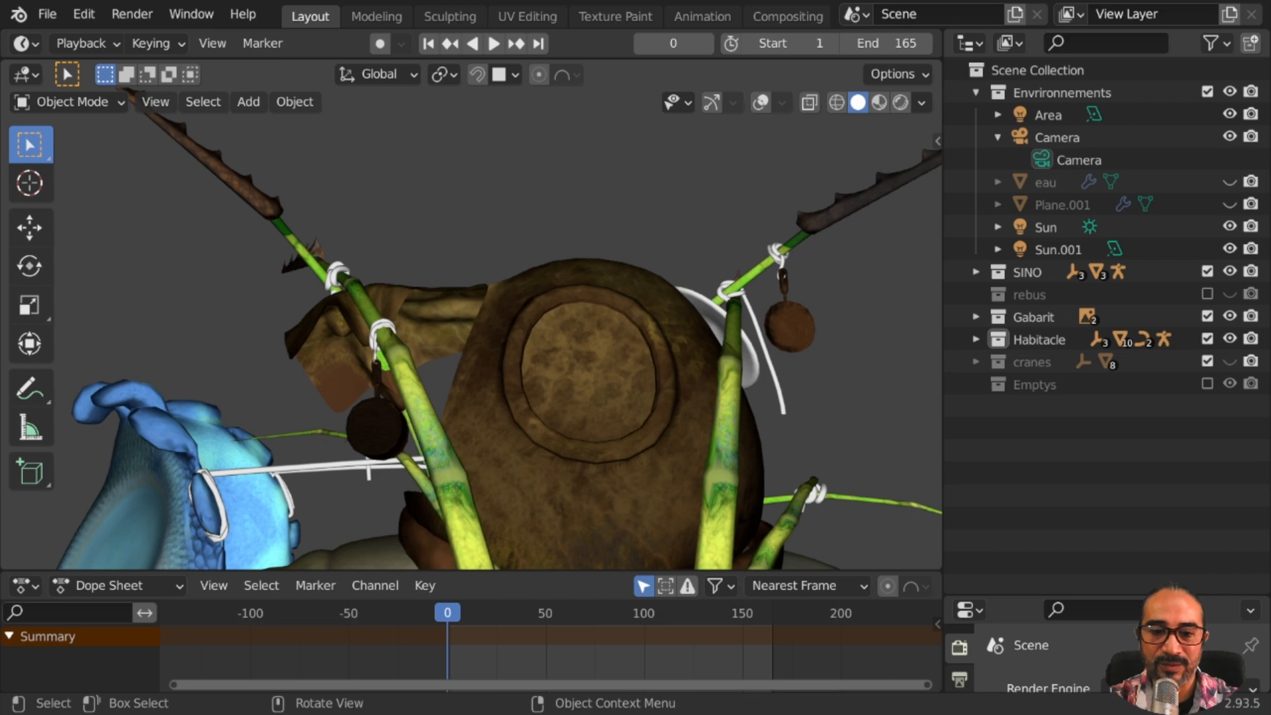
Play the dinosaur's animation, examine the cabin and its hanging pans from several sides, and return to frame 0
{"action": "middle_click_drag", "start_coordinate": [374, 476], "coordinate": [367, 370]}
{"action": "middle_click_drag", "start_coordinate": [405, 457], "coordinate": [477, 463]}
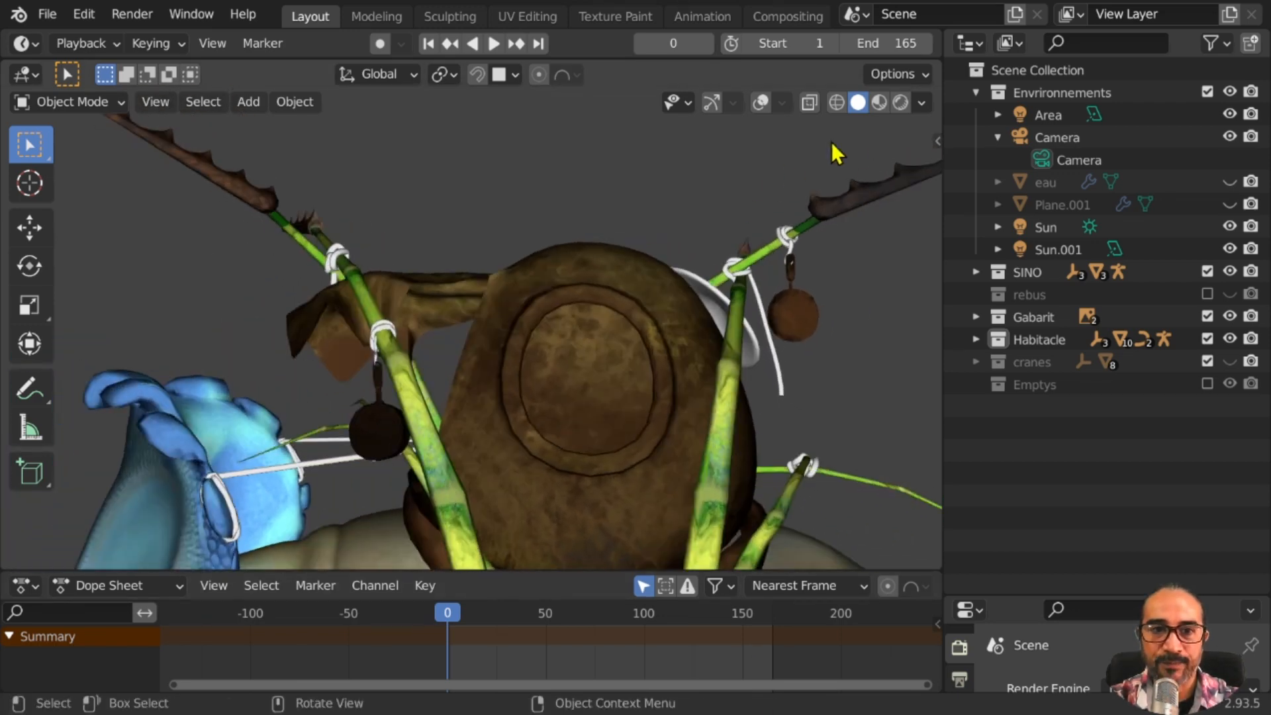
{"action": "mouse_move", "coordinate": [787, 278]}
{"action": "middle_mouse_down"}
{"action": "mouse_move", "coordinate": [776, 313]}
{"action": "mouse_move", "coordinate": [794, 336]}
{"action": "mouse_move", "coordinate": [624, 368]}
{"action": "mouse_move", "coordinate": [761, 251]}
{"action": "middle_mouse_up"}
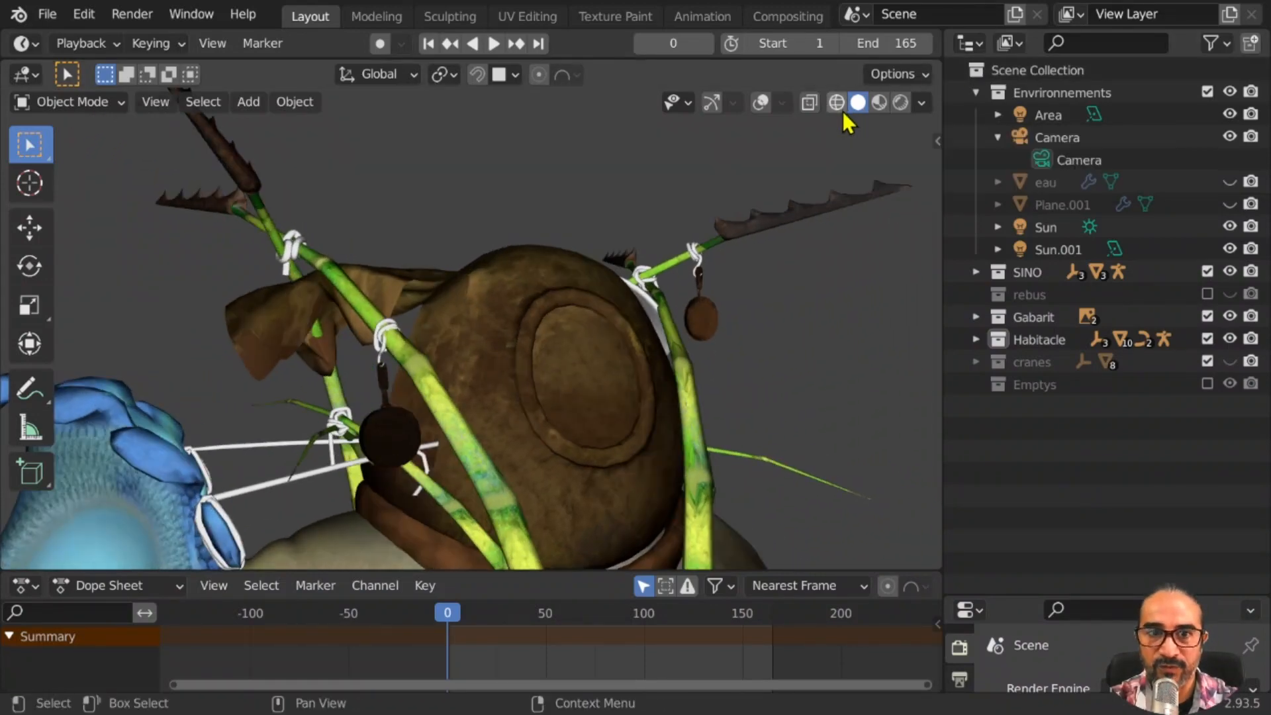
{"action": "middle_click_drag", "start_coordinate": [604, 400], "coordinate": [542, 450]}
{"action": "key", "text": "space"}
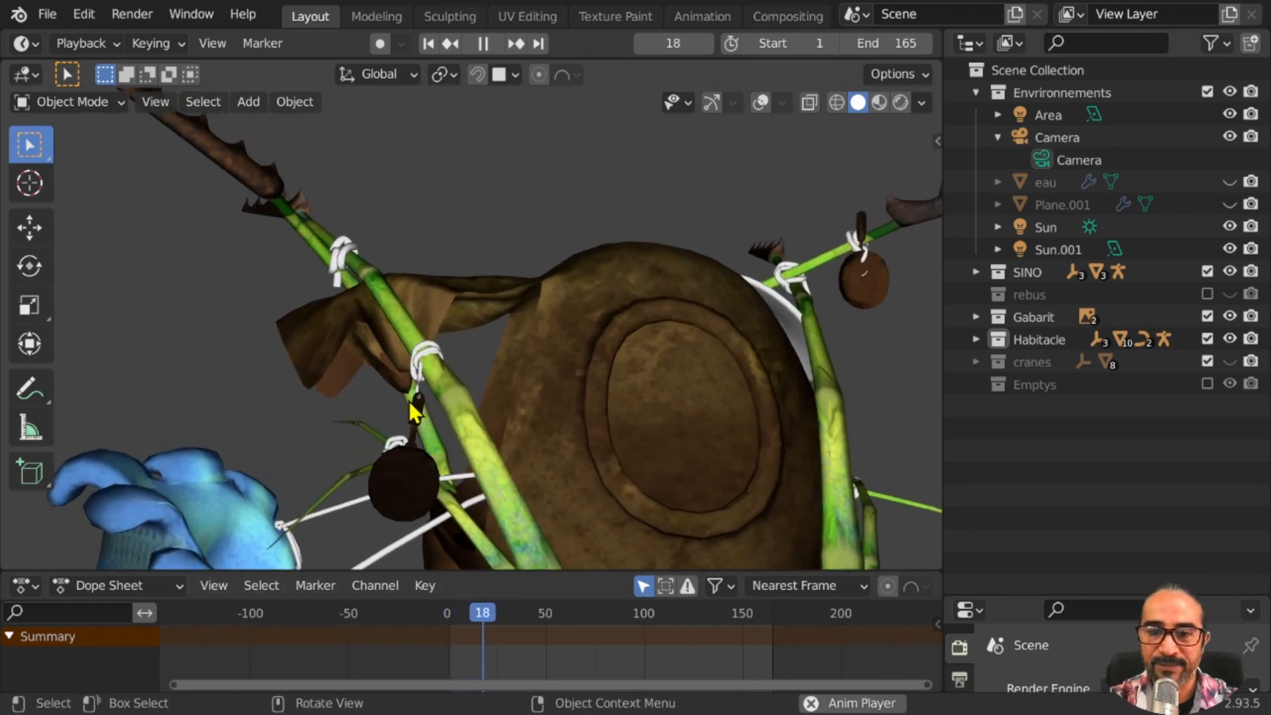
{"action": "middle_click_drag", "start_coordinate": [729, 355], "coordinate": [735, 448]}
{"action": "scroll", "coordinate": [689, 468], "scroll_direction": "down", "scroll_amount": 3}
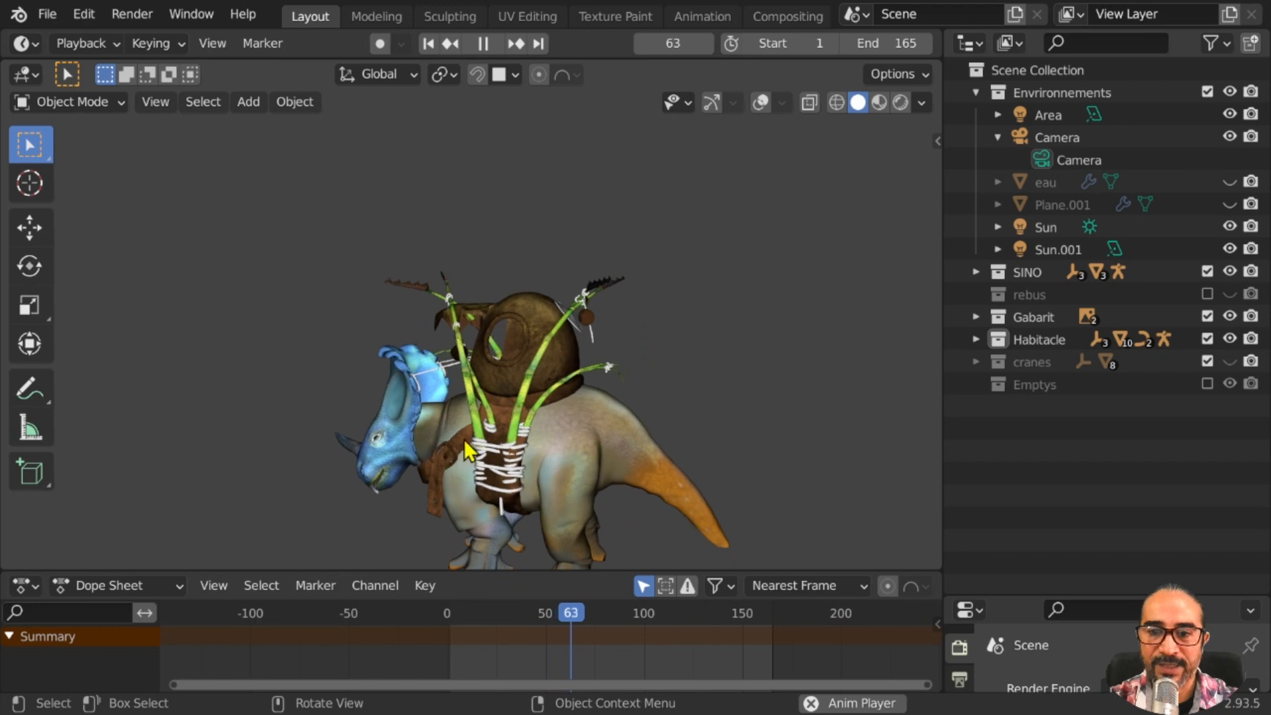
{"action": "middle_click_drag", "start_coordinate": [463, 439], "coordinate": [440, 357]}
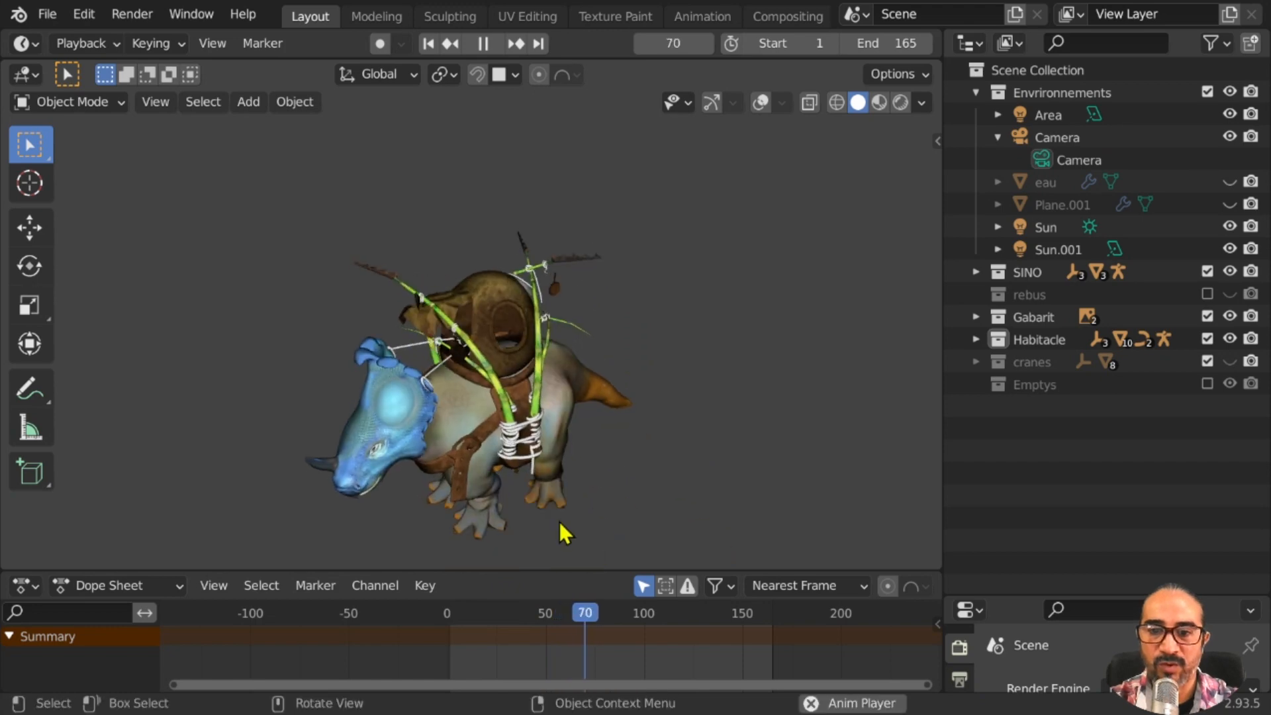
{"action": "middle_click_drag", "start_coordinate": [452, 503], "coordinate": [420, 496]}
{"action": "scroll", "coordinate": [437, 402], "scroll_direction": "up", "scroll_amount": 4}
{"action": "middle_click_drag", "start_coordinate": [437, 402], "coordinate": [575, 430]}
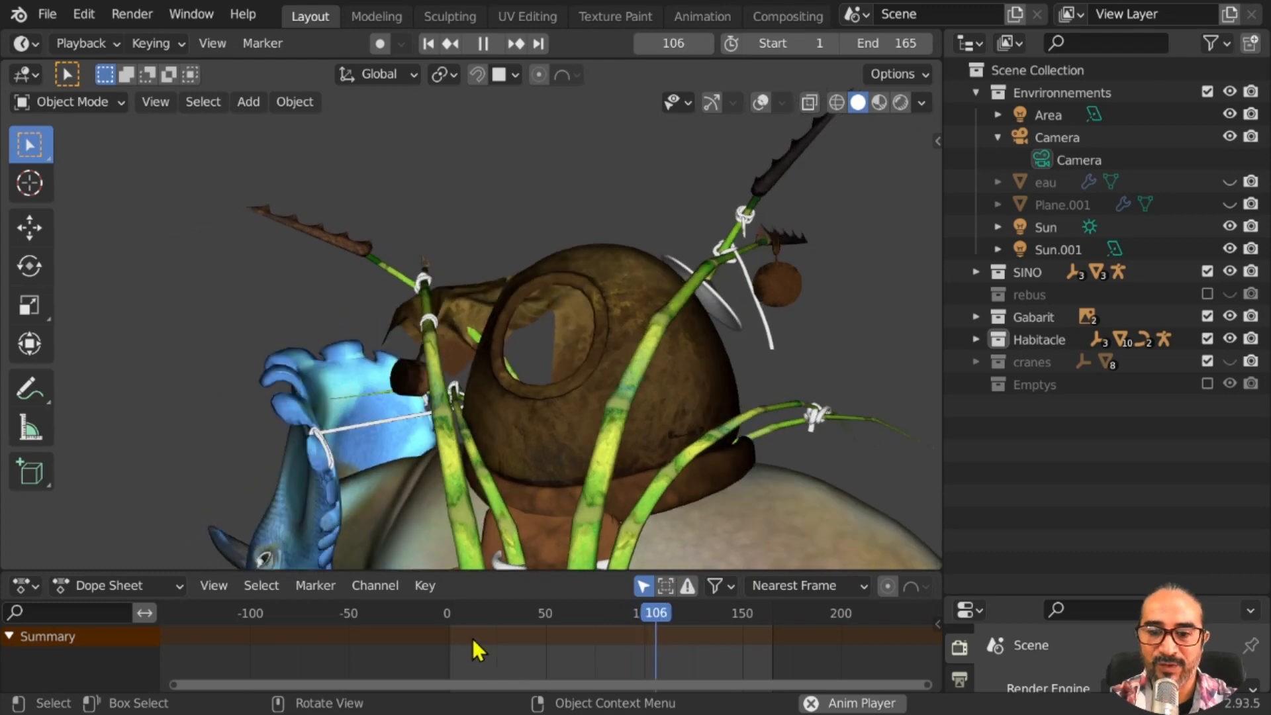
{"action": "key", "text": "space"}
{"action": "left_click", "coordinate": [444, 613]}
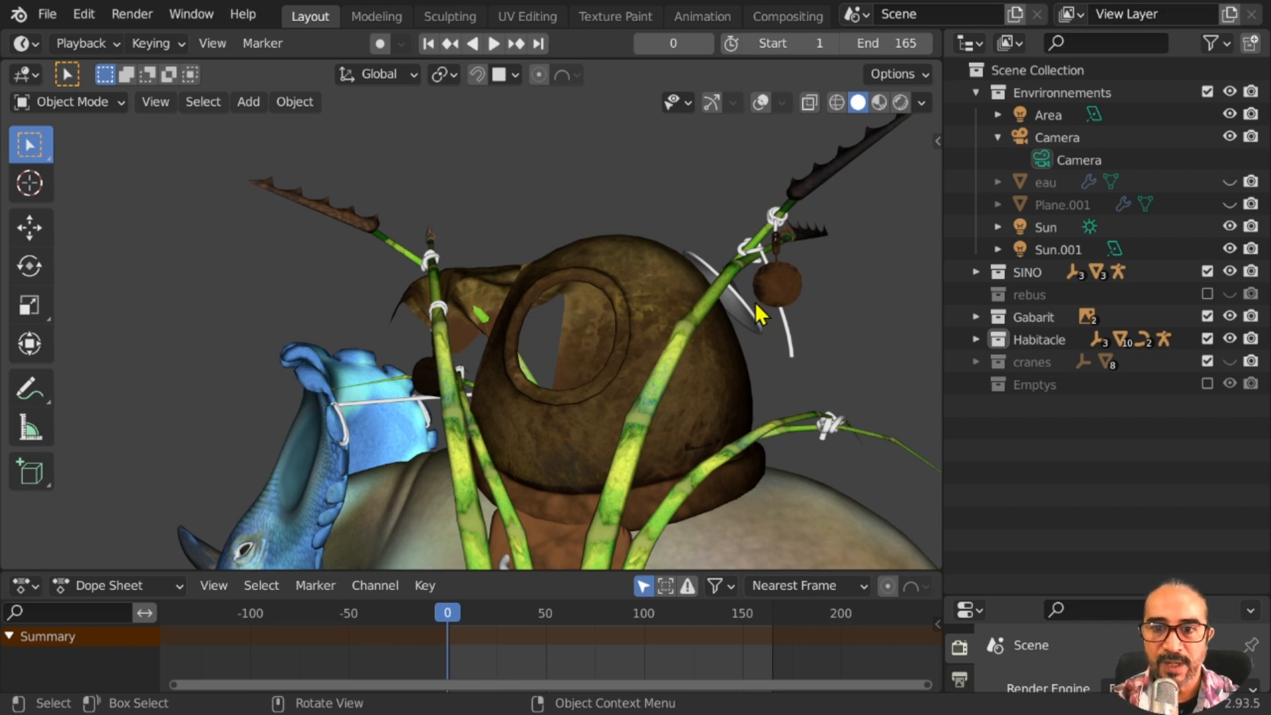
Enlarge the Properties editor in height and width to reveal the scene's render settings
{"action": "scroll", "coordinate": [756, 303], "scroll_direction": "down", "scroll_amount": 2}
{"action": "middle_click_drag", "start_coordinate": [611, 436], "coordinate": [372, 416]}
{"action": "scroll", "coordinate": [434, 494], "scroll_direction": "down", "scroll_amount": 2}
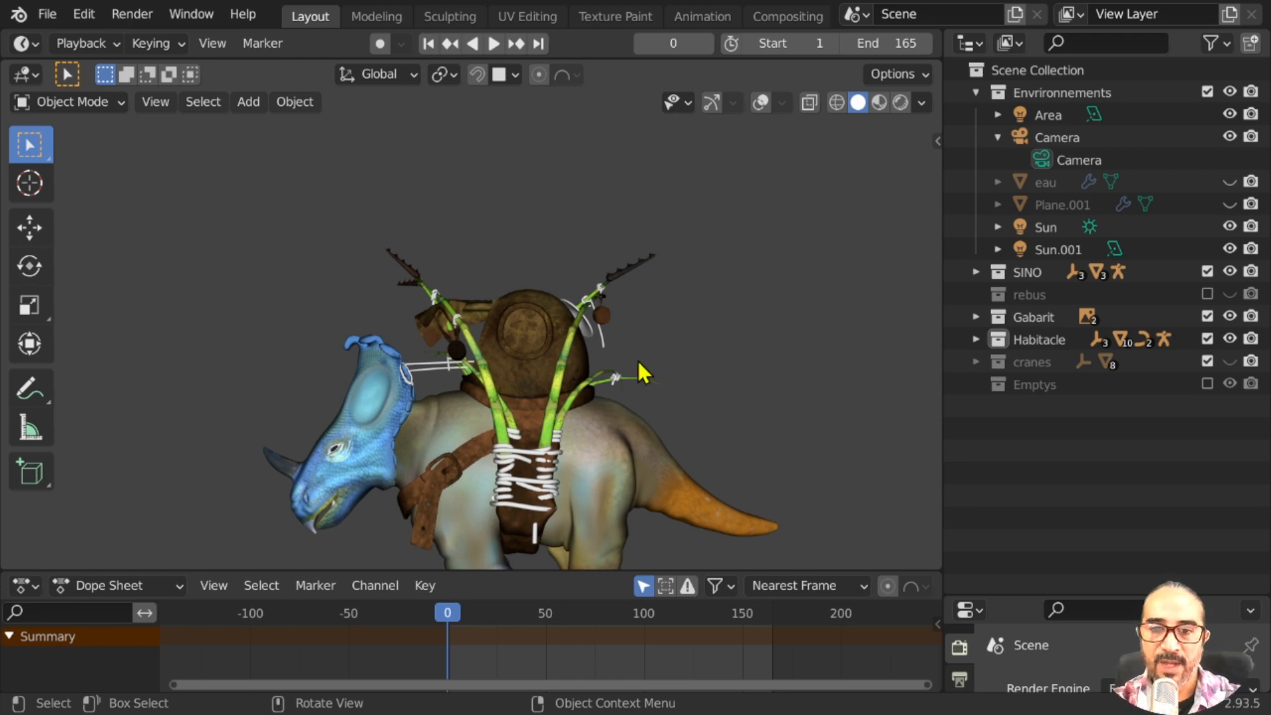
{"action": "middle_click_drag", "start_coordinate": [677, 345], "coordinate": [782, 397]}
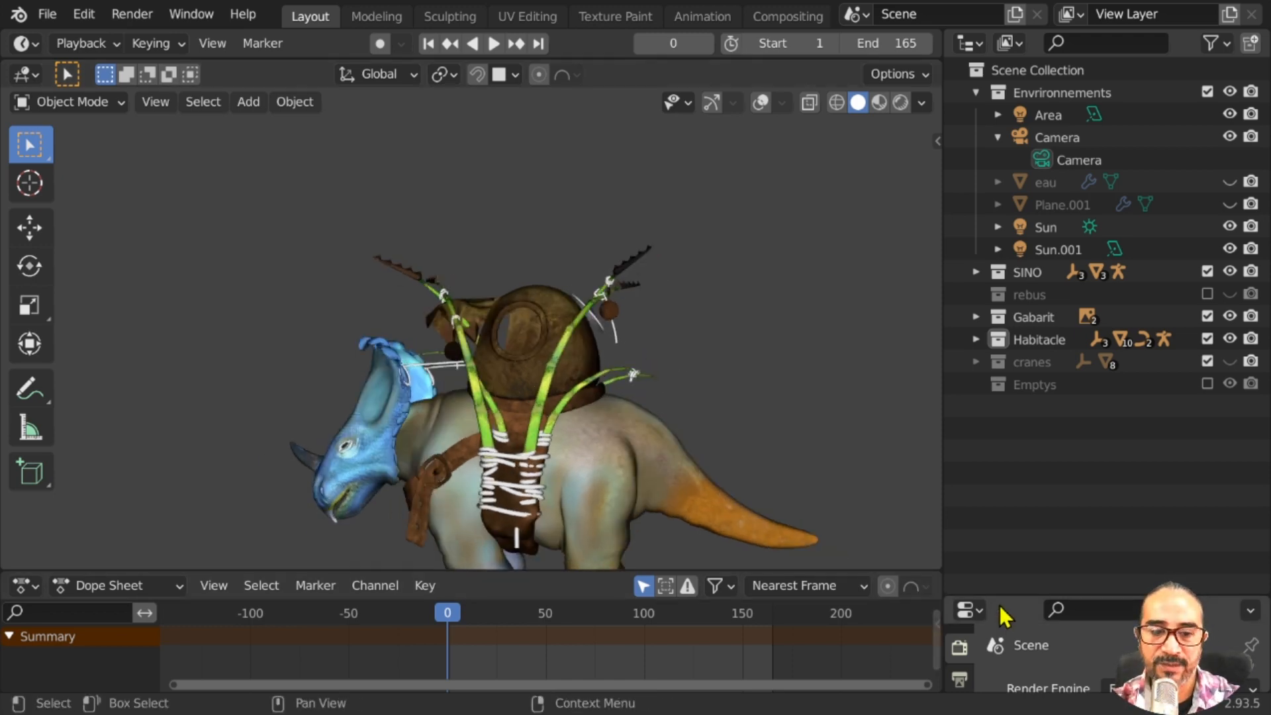
{"action": "left_click_drag", "start_coordinate": [1000, 594], "coordinate": [1007, 239]}
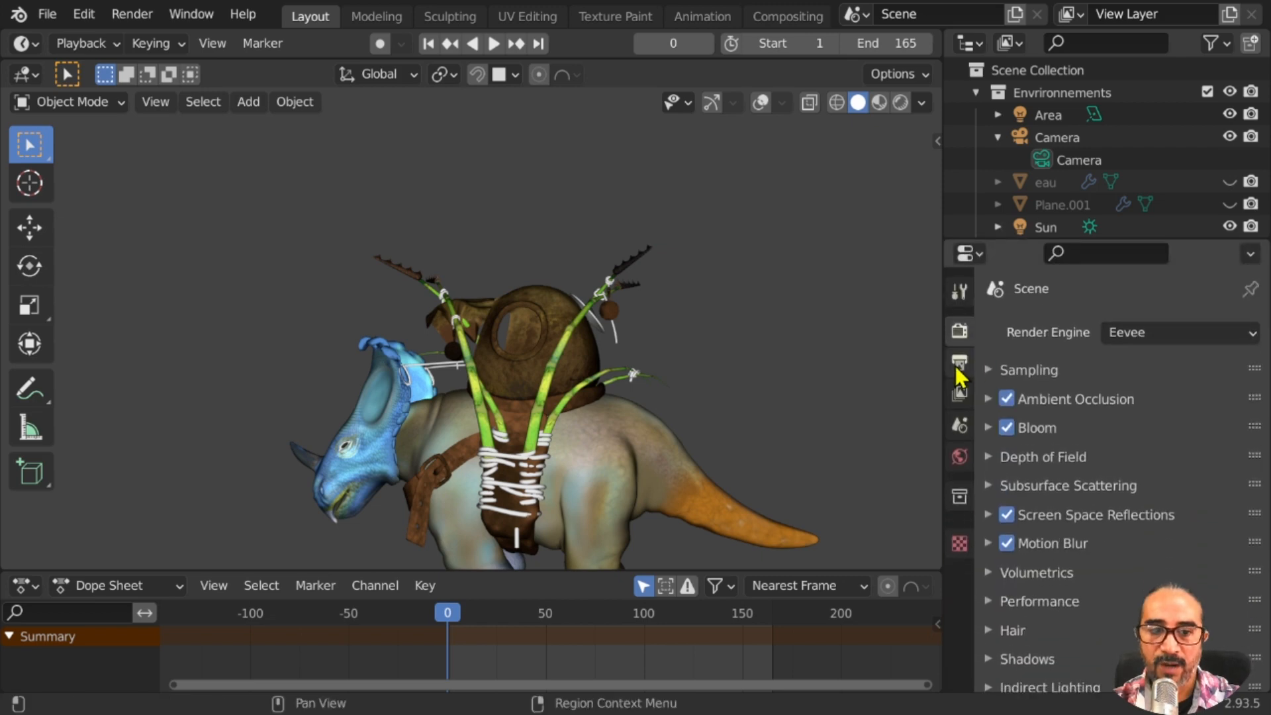
{"action": "left_click_drag", "start_coordinate": [951, 366], "coordinate": [875, 355]}
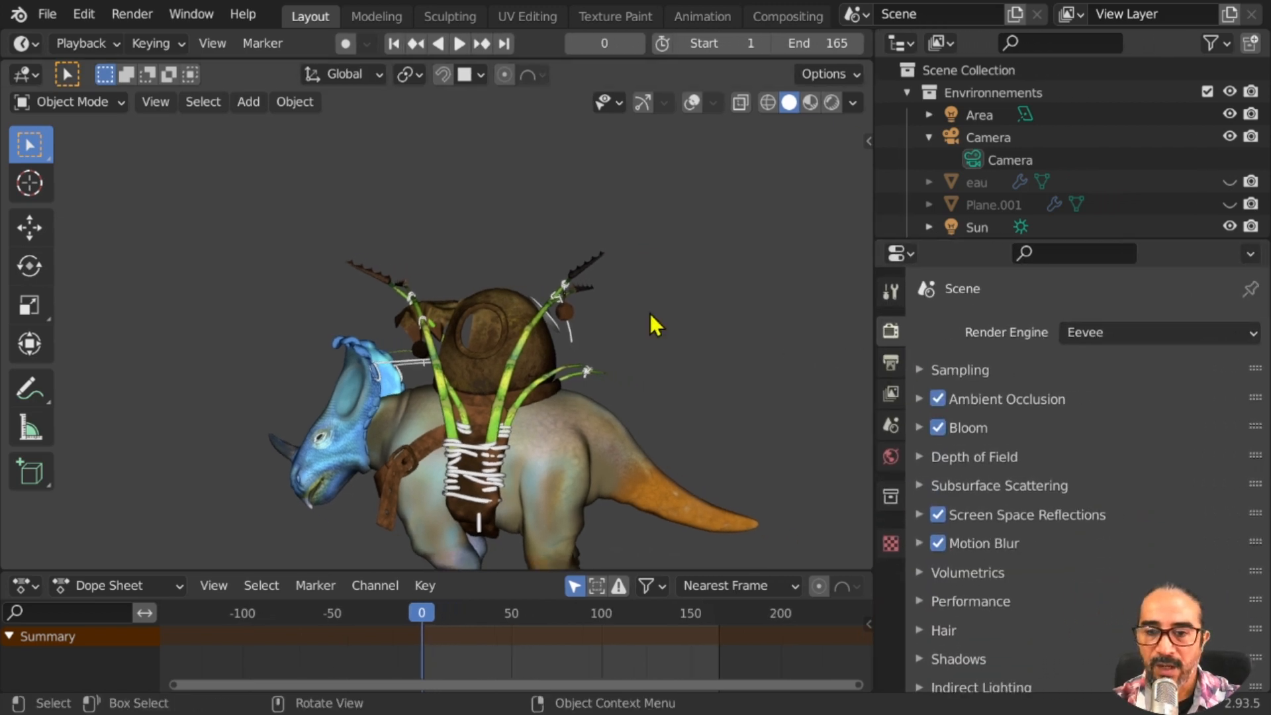
Examine the pan hanging from the bamboo branch behind the cabin from several sides
{"action": "scroll", "coordinate": [581, 315], "scroll_direction": "up", "scroll_amount": 2}
{"action": "middle_click_drag", "start_coordinate": [638, 364], "coordinate": [531, 331]}
{"action": "scroll", "coordinate": [665, 344], "scroll_direction": "up", "scroll_amount": 3}
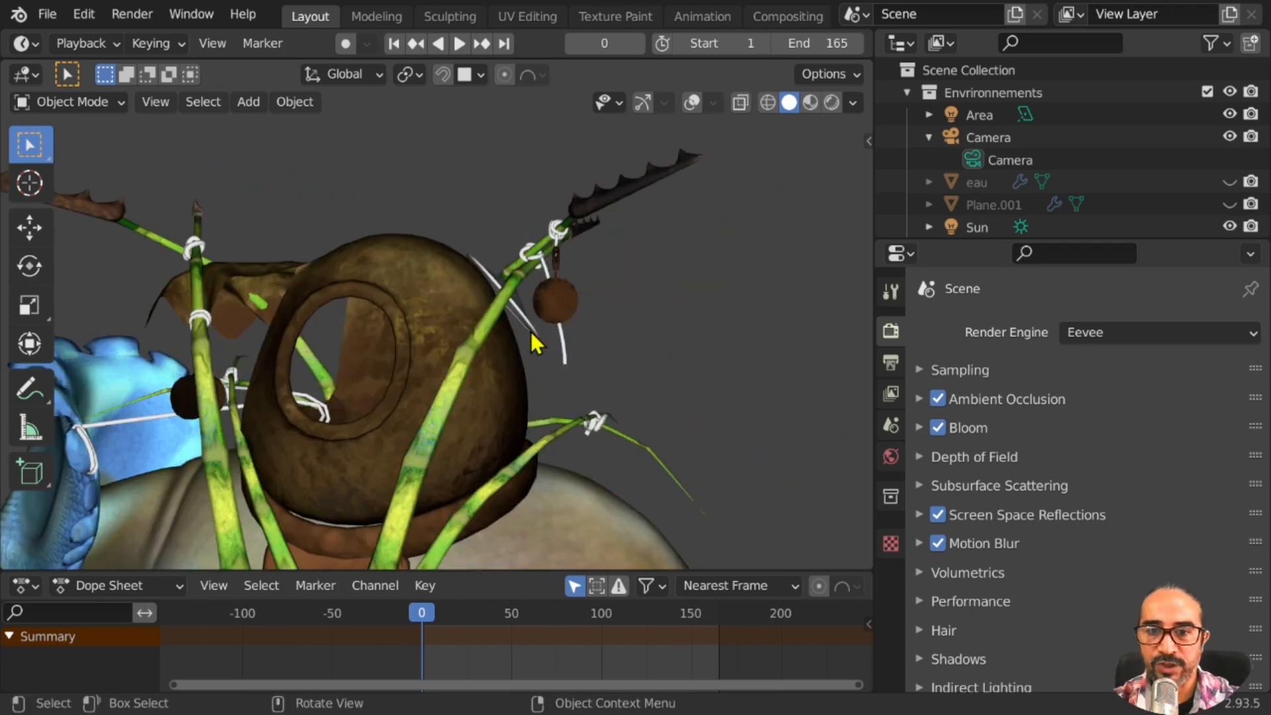
{"action": "middle_click_drag", "start_coordinate": [676, 301], "coordinate": [580, 331]}
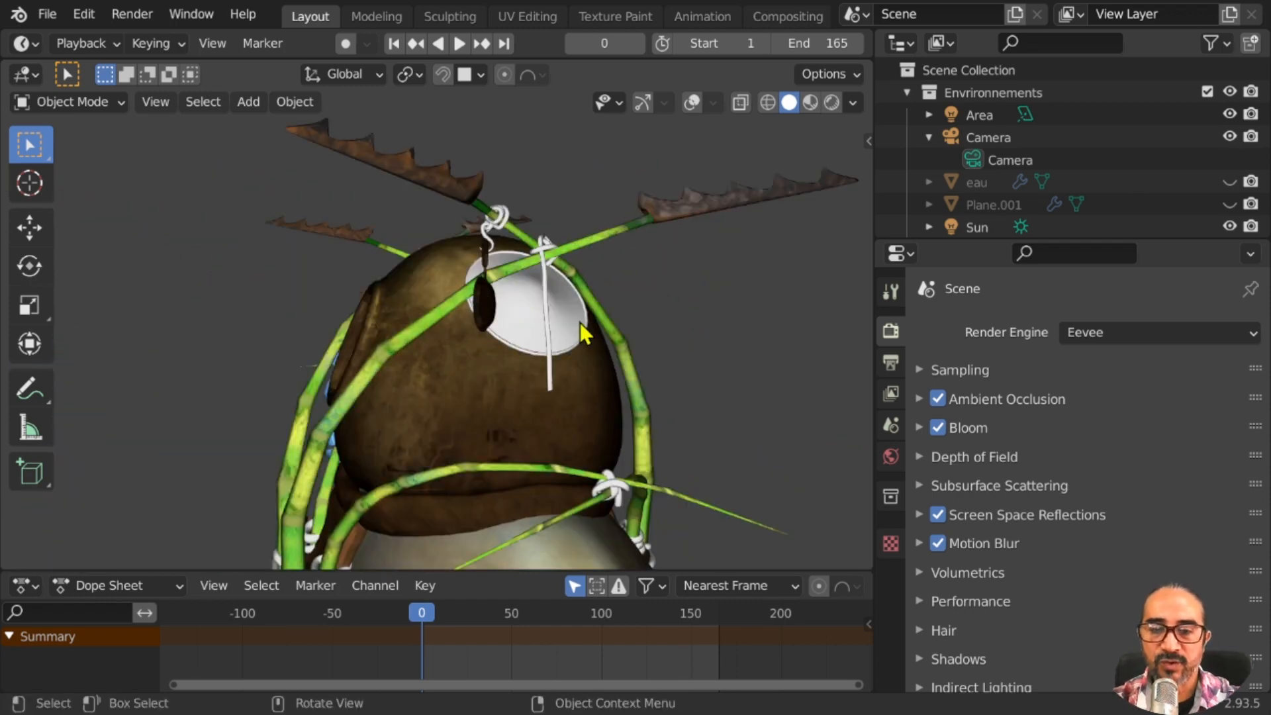
{"action": "middle_click_drag", "start_coordinate": [589, 410], "coordinate": [511, 382]}
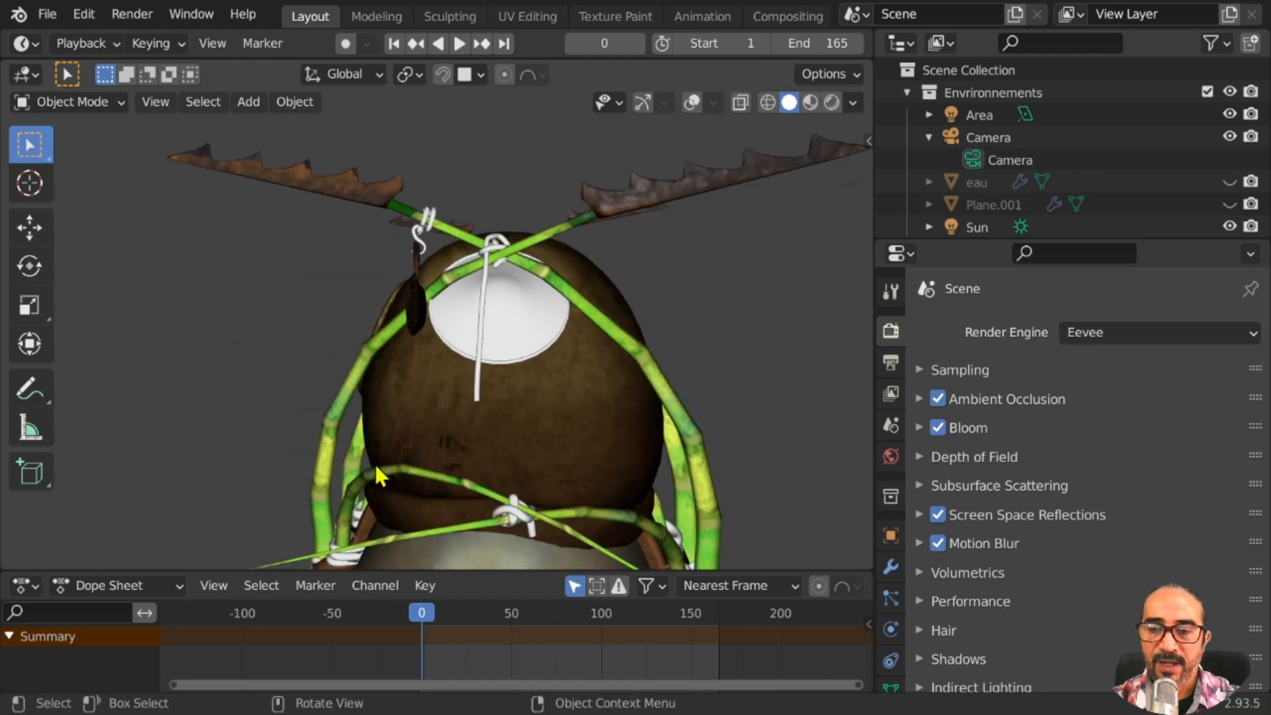
{"action": "middle_click_drag", "start_coordinate": [375, 462], "coordinate": [591, 473]}
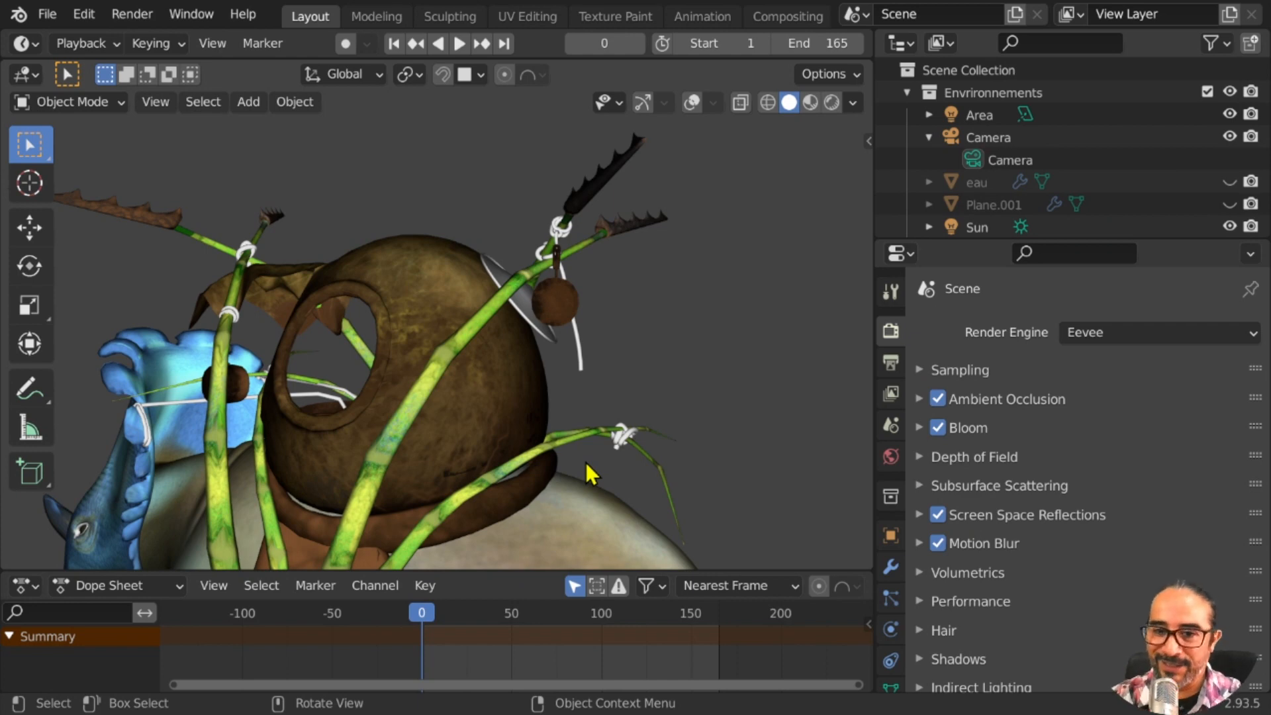
{"action": "middle_click_drag", "start_coordinate": [556, 289], "coordinate": [601, 286]}
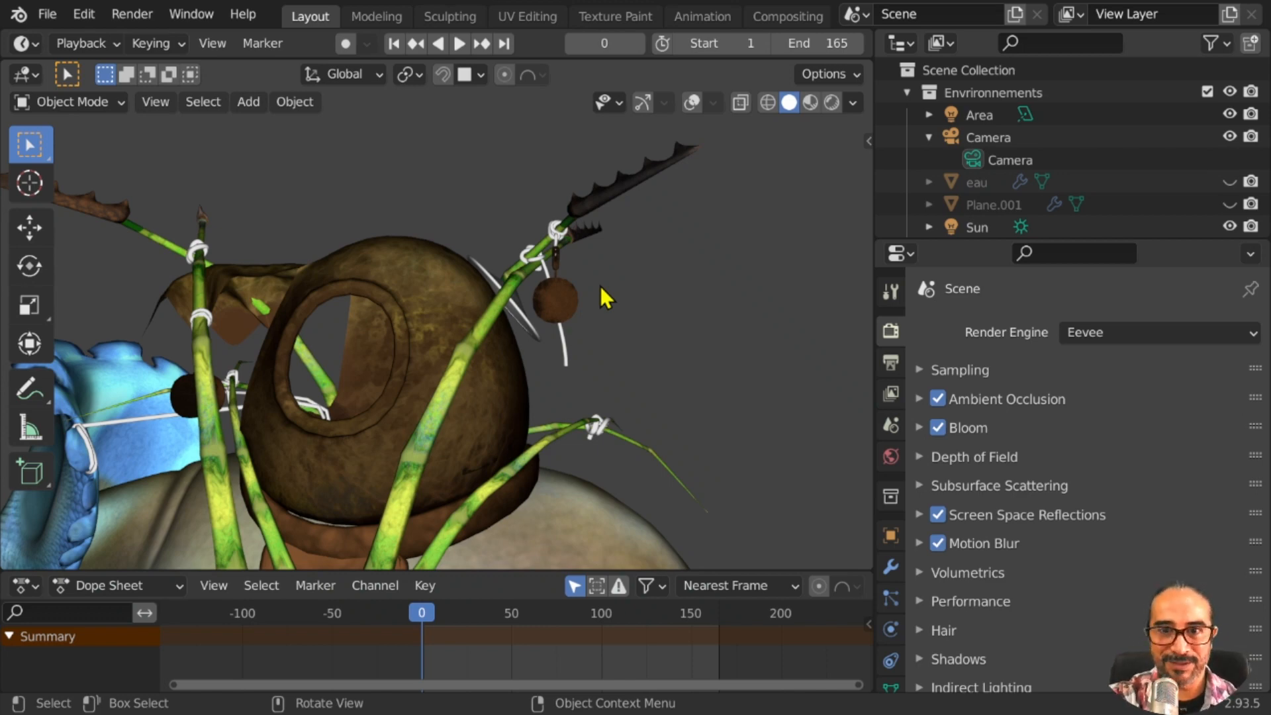
{"action": "middle_click_drag", "start_coordinate": [634, 286], "coordinate": [610, 300]}
{"action": "scroll", "coordinate": [613, 301], "scroll_direction": "up", "scroll_amount": 4}
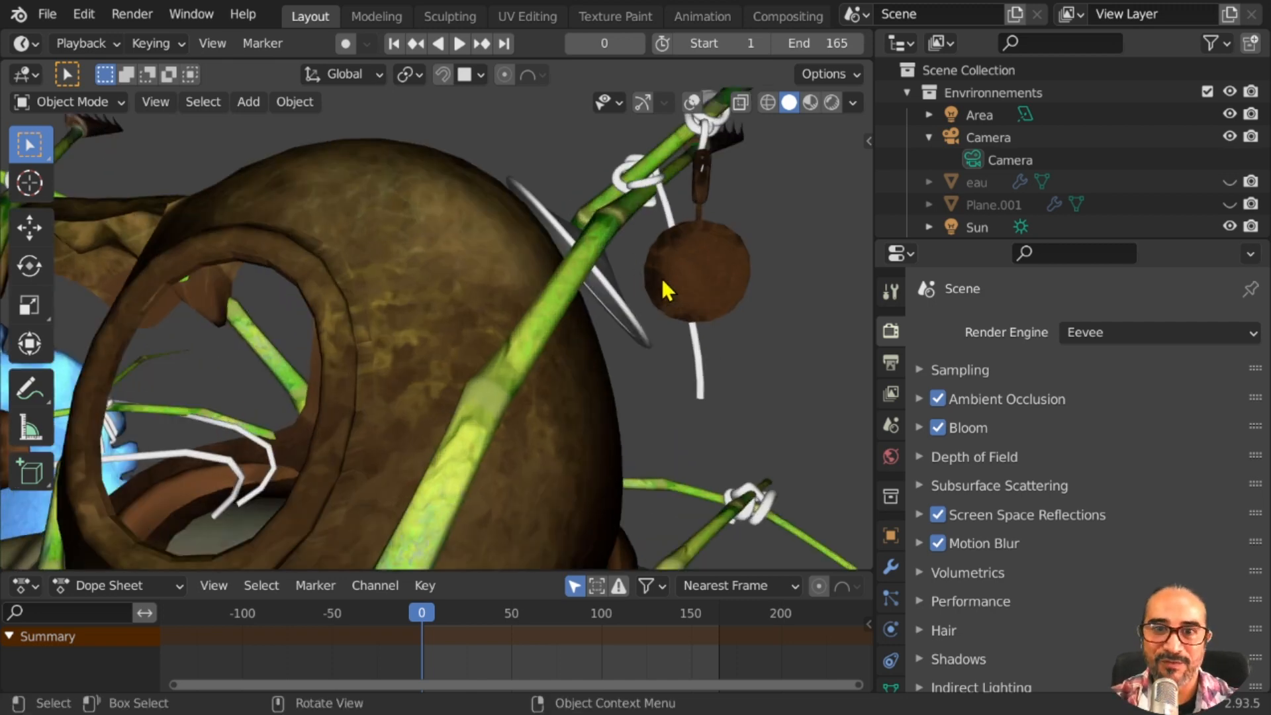
{"action": "middle_click_drag", "start_coordinate": [693, 276], "coordinate": [550, 390], "text": "shift"}
{"action": "middle_click_drag", "start_coordinate": [550, 389], "coordinate": [576, 311]}
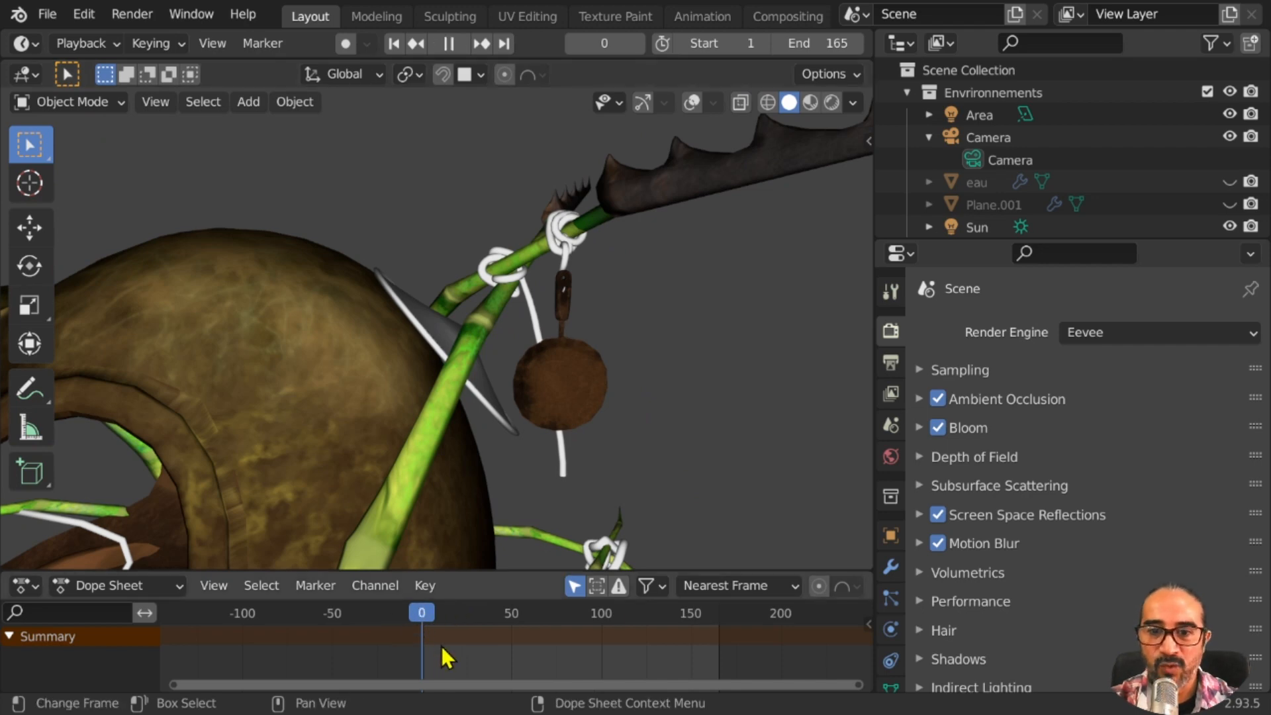
{"action": "key", "text": "space"}
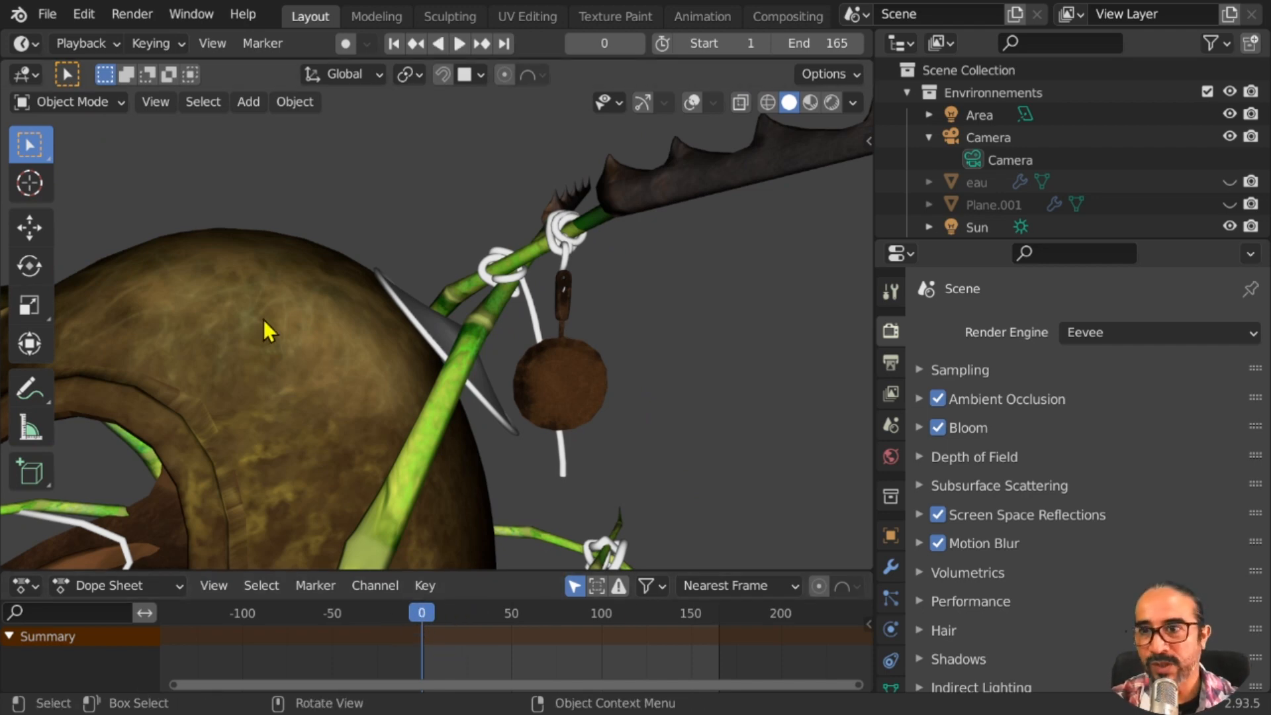
Expand the timeline above the viewport, check its playback sync options, and collapse it again
{"action": "left_click", "coordinate": [81, 42]}
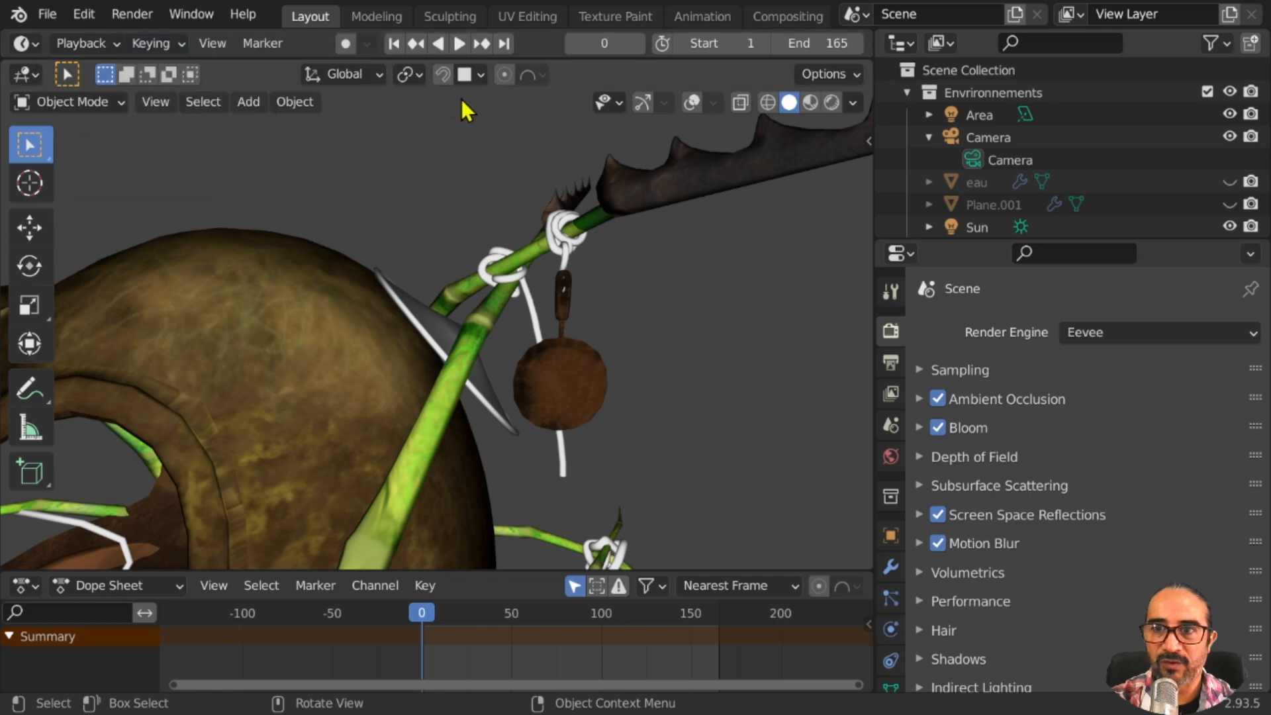
{"action": "left_click_drag", "start_coordinate": [273, 58], "coordinate": [289, 154]}
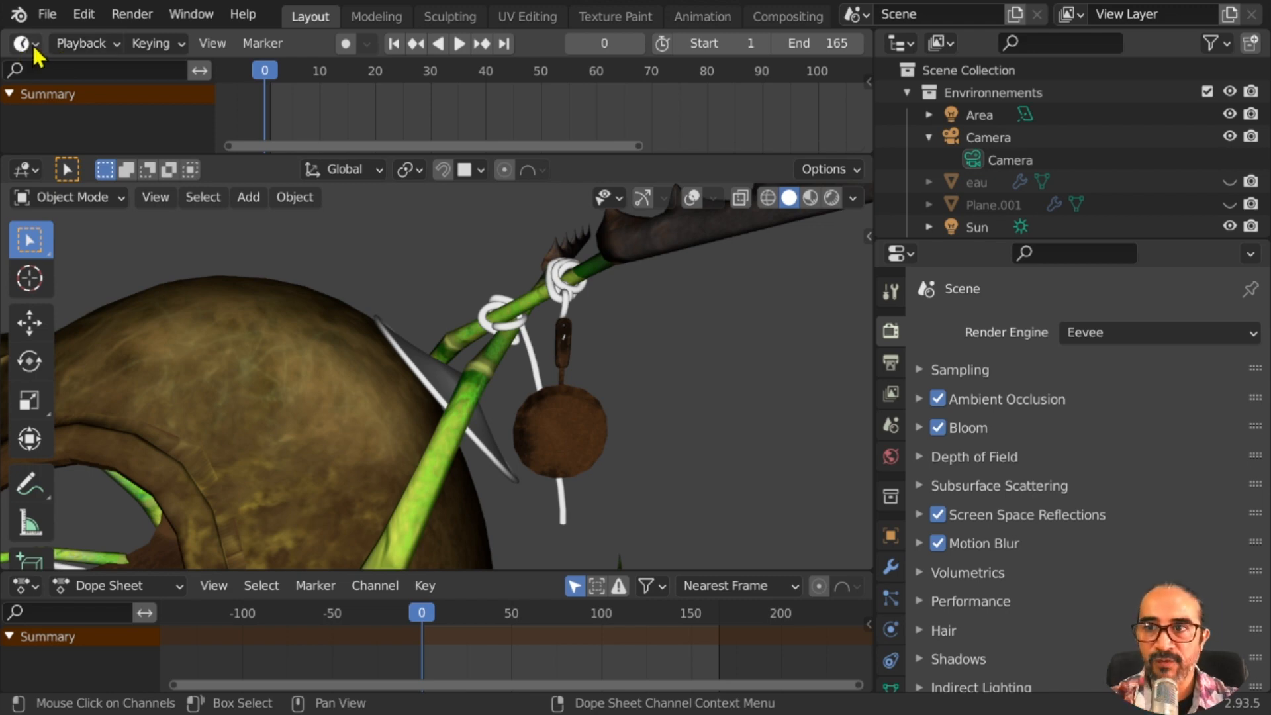
{"action": "left_click", "coordinate": [100, 44]}
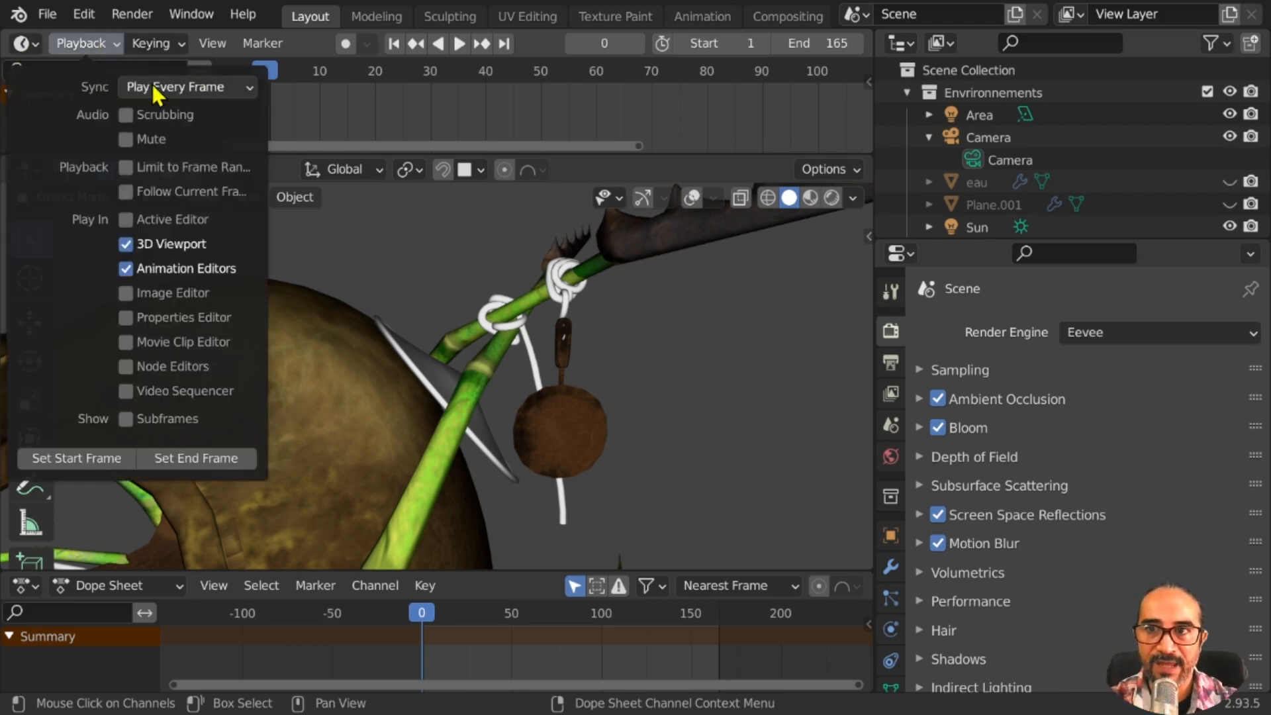
{"action": "middle_click_drag", "start_coordinate": [573, 401], "coordinate": [627, 283]}
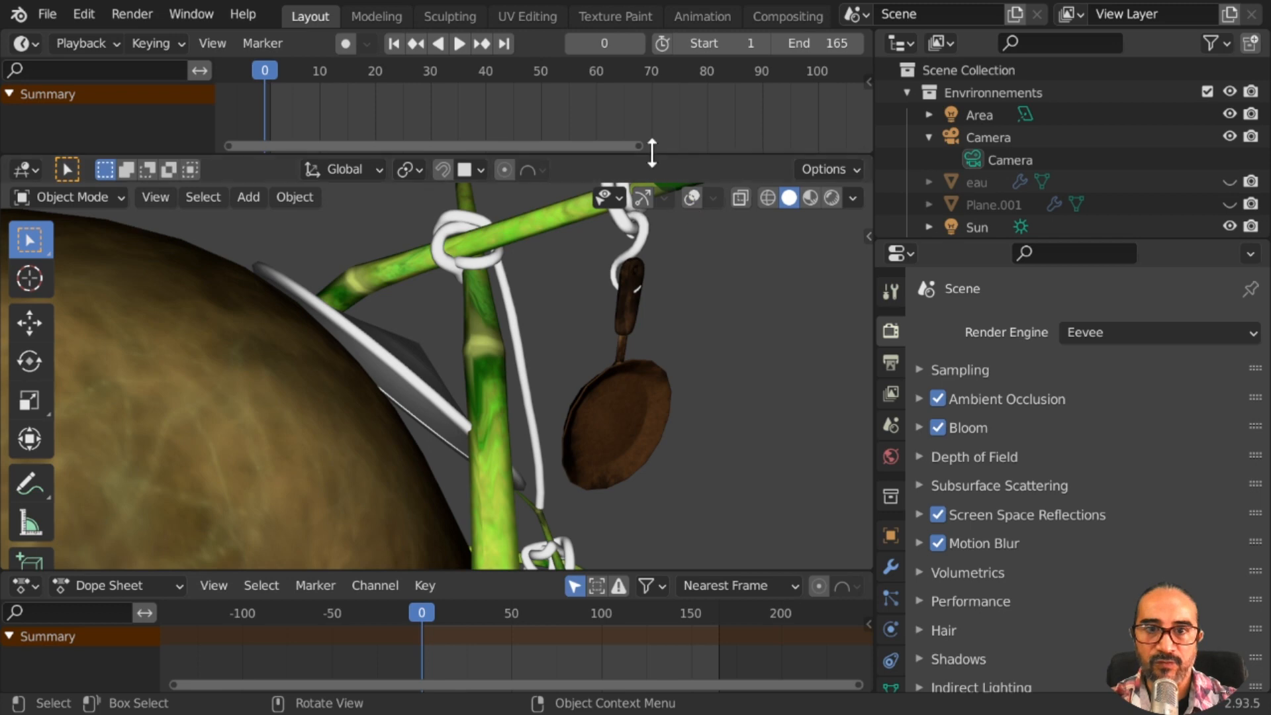
{"action": "left_click_drag", "start_coordinate": [658, 156], "coordinate": [675, 61]}
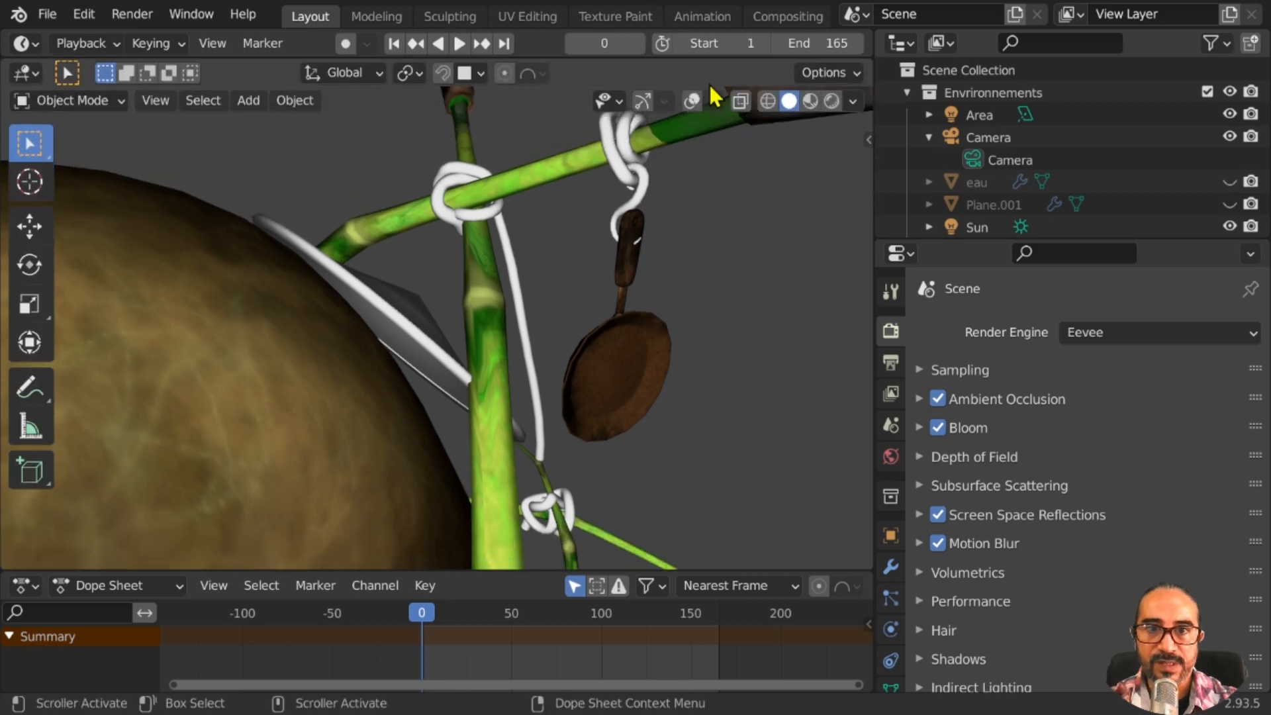
Show the viewport overlays and briefly play the animation to compare the armature's movement with the pan and its hook
{"action": "left_click", "coordinate": [688, 106]}
{"action": "middle_click_drag", "start_coordinate": [636, 264], "coordinate": [519, 269]}
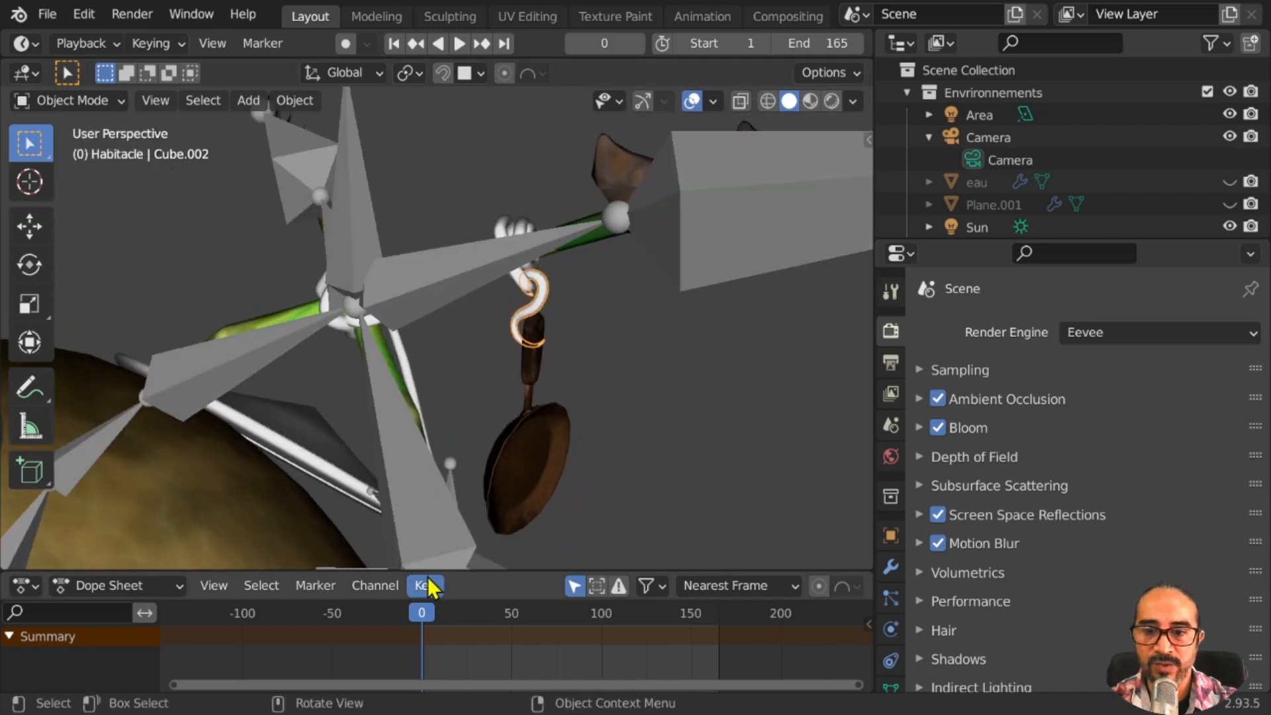
{"action": "key", "text": "space"}
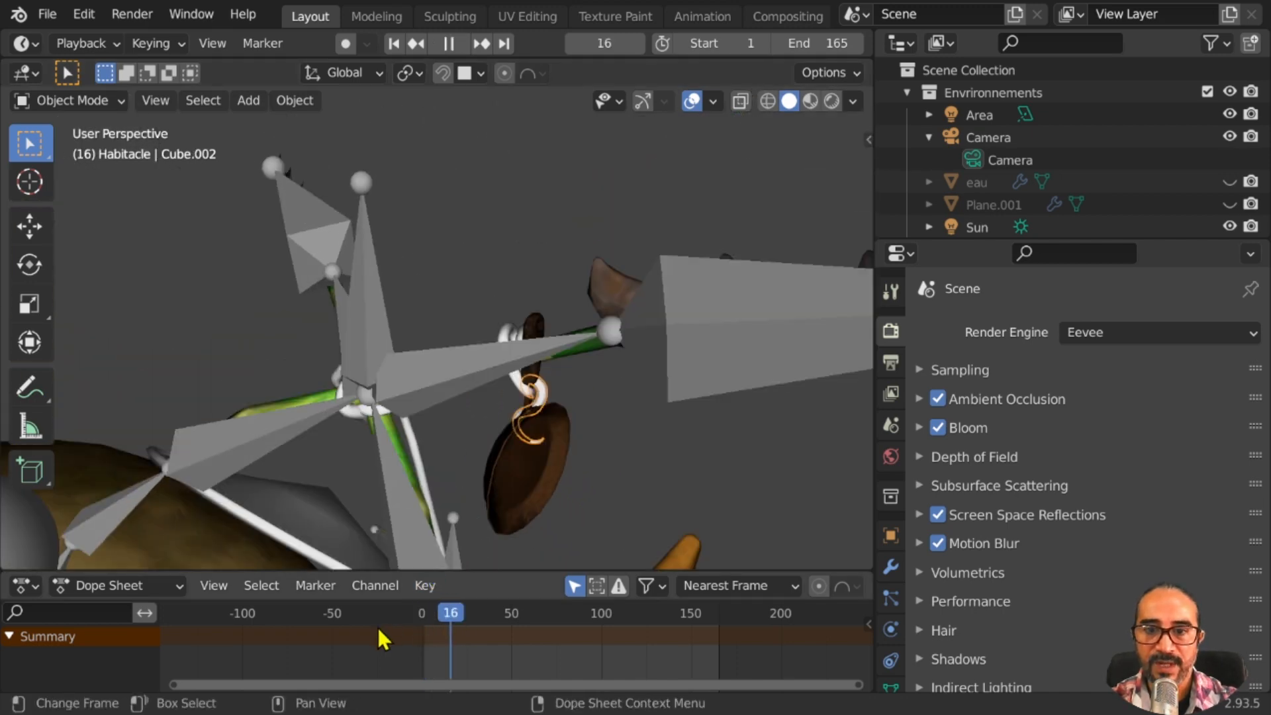
{"action": "key", "text": "space"}
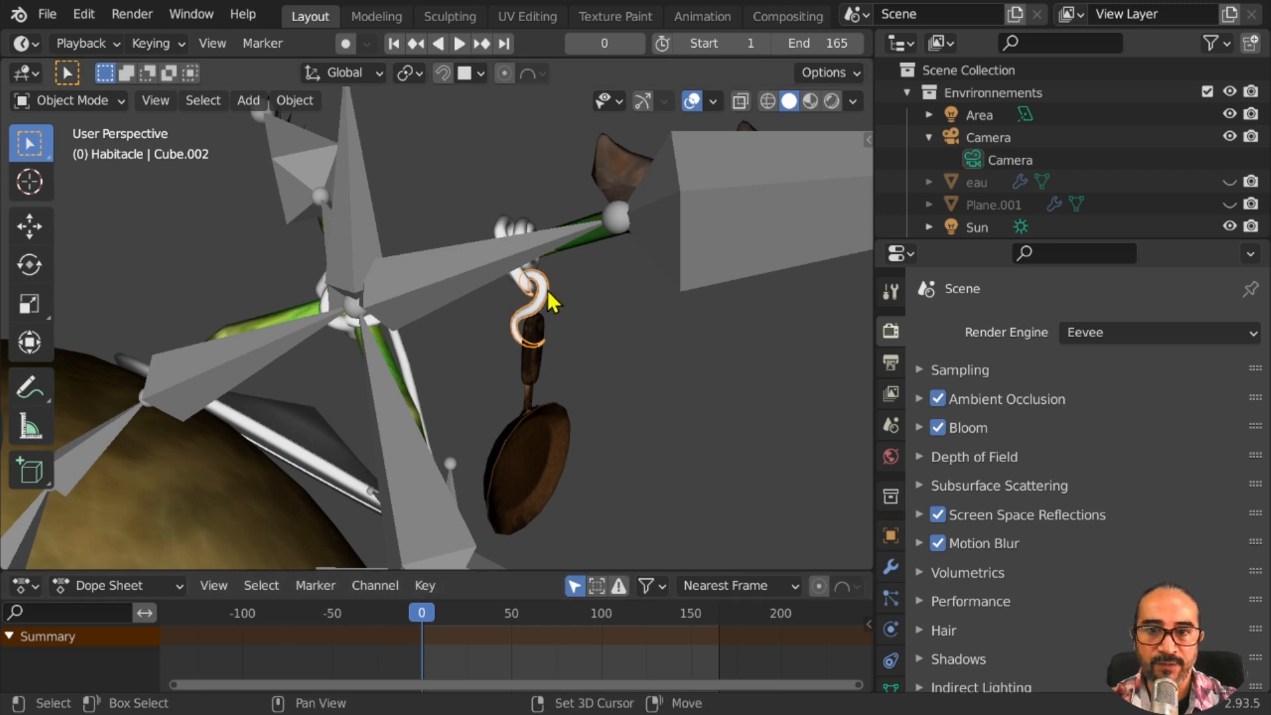
Select the white hook above the pan and add the bamboo frame's armature to the selection
{"action": "left_click", "coordinate": [545, 252]}
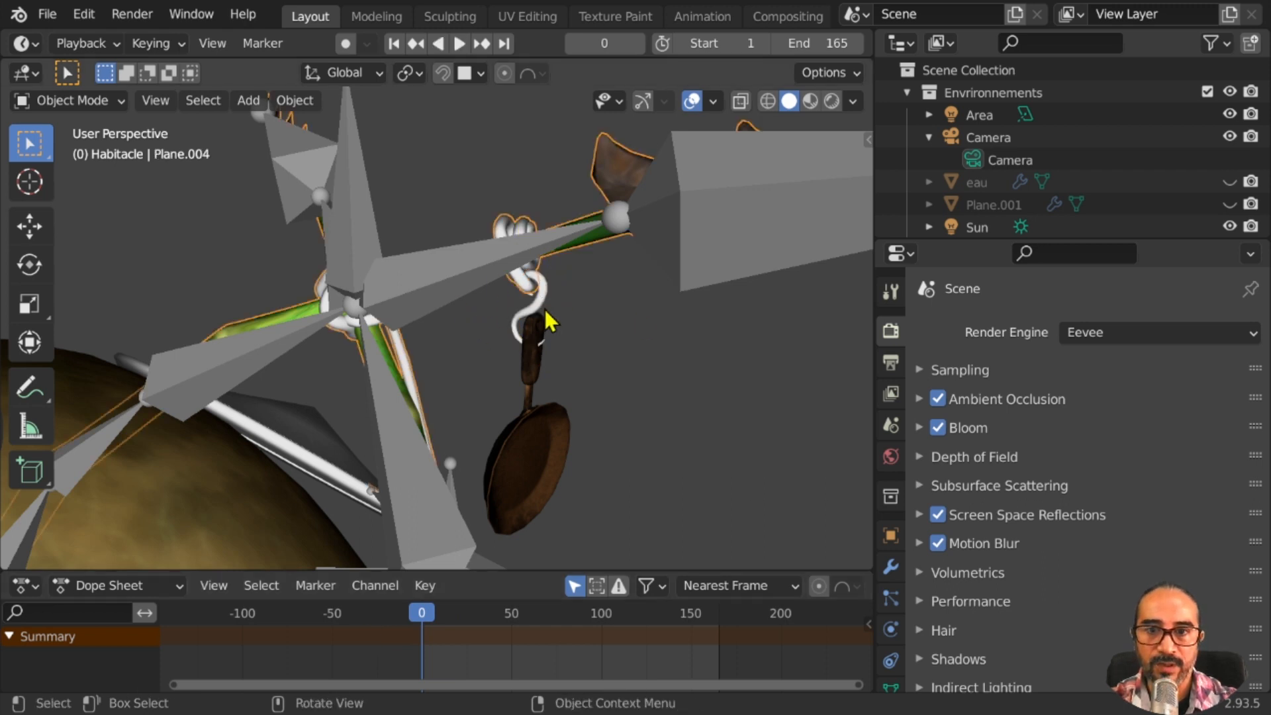
{"action": "left_click", "coordinate": [538, 299]}
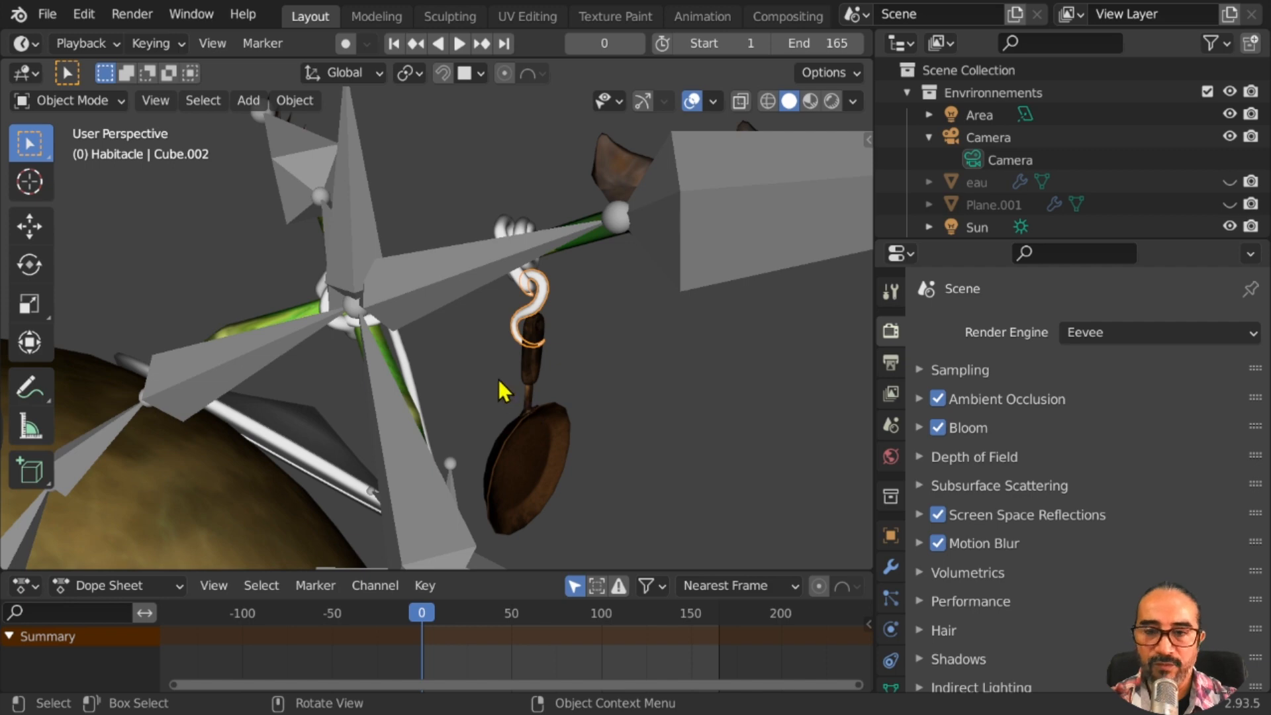
{"action": "left_click", "coordinate": [470, 284], "text": "shift"}
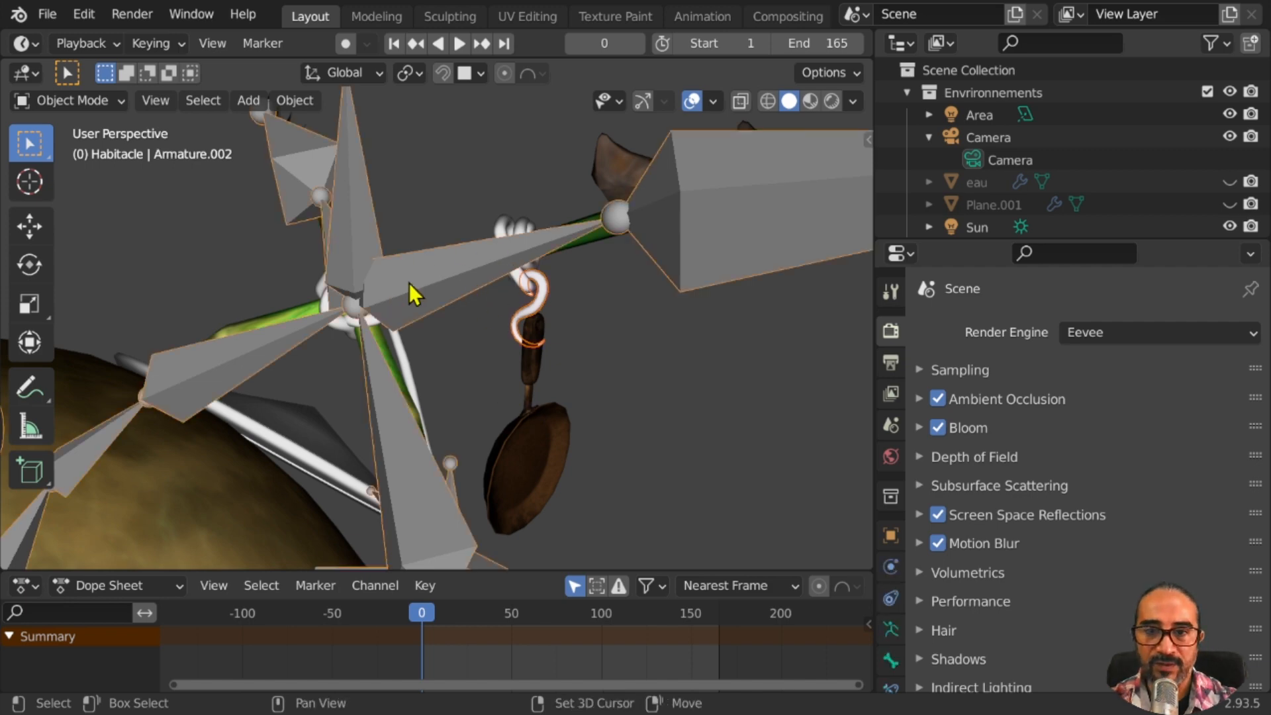
{"action": "mouse_move", "coordinate": [604, 335]}
{"action": "middle_mouse_down"}
{"action": "mouse_move", "coordinate": [610, 369]}
{"action": "mouse_move", "coordinate": [466, 301]}
{"action": "mouse_move", "coordinate": [459, 285]}
{"action": "mouse_move", "coordinate": [589, 352]}
{"action": "middle_mouse_up"}
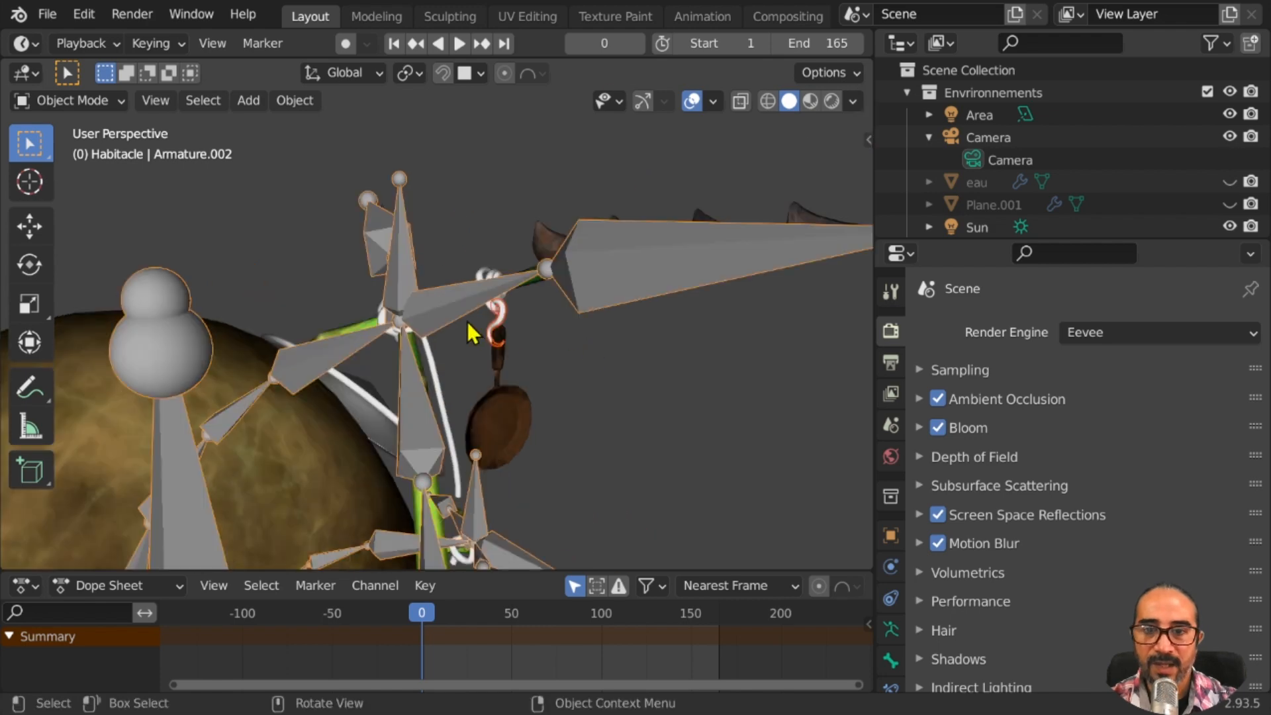
{"action": "scroll", "coordinate": [476, 328], "scroll_direction": "up", "scroll_amount": 3}
{"action": "middle_click_drag", "start_coordinate": [483, 325], "coordinate": [497, 321]}
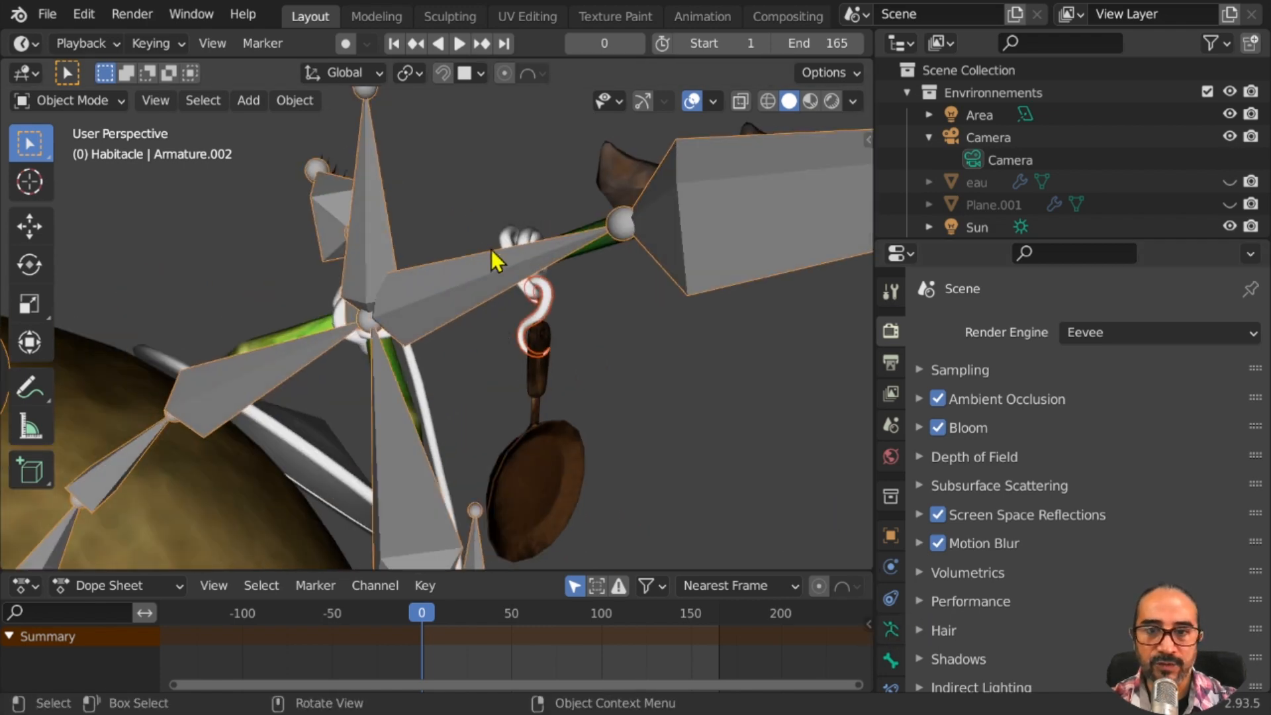
Select only the bamboo frame's armature and set its viewport display type to Stick
{"action": "left_click", "coordinate": [466, 281]}
{"action": "left_click", "coordinate": [463, 280]}
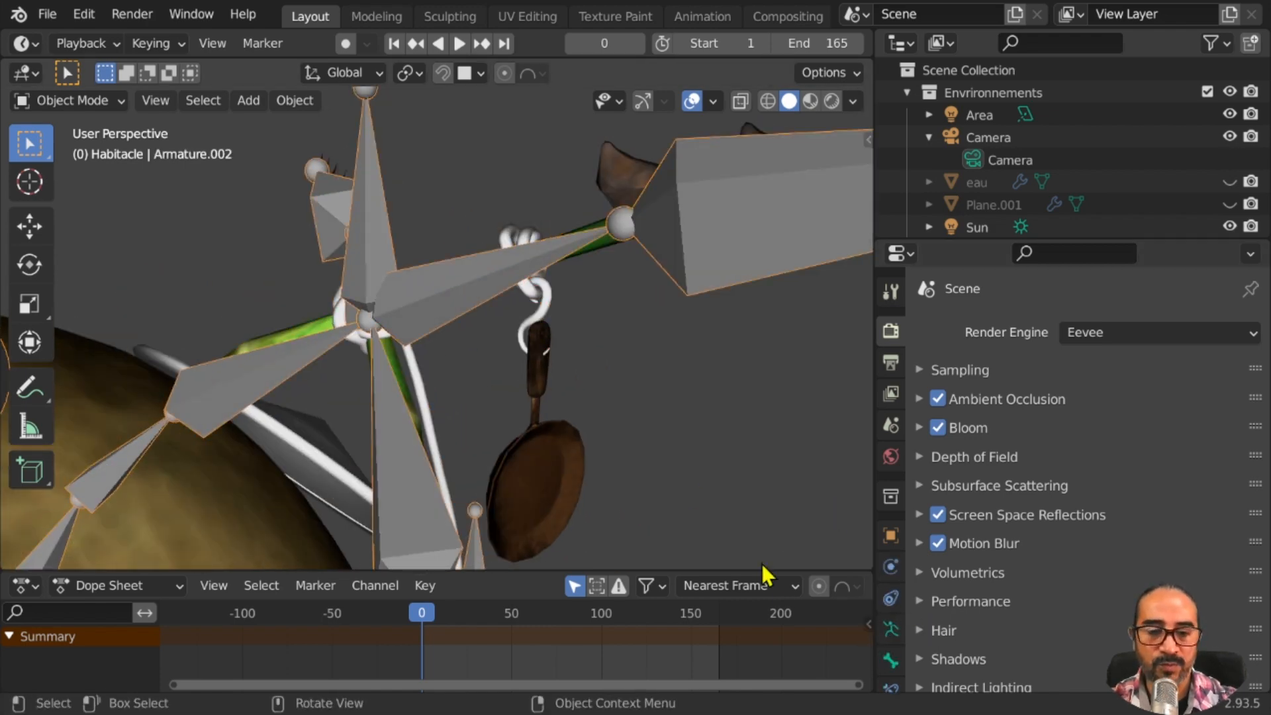
{"action": "scroll", "coordinate": [976, 658], "scroll_direction": "down", "scroll_amount": 4}
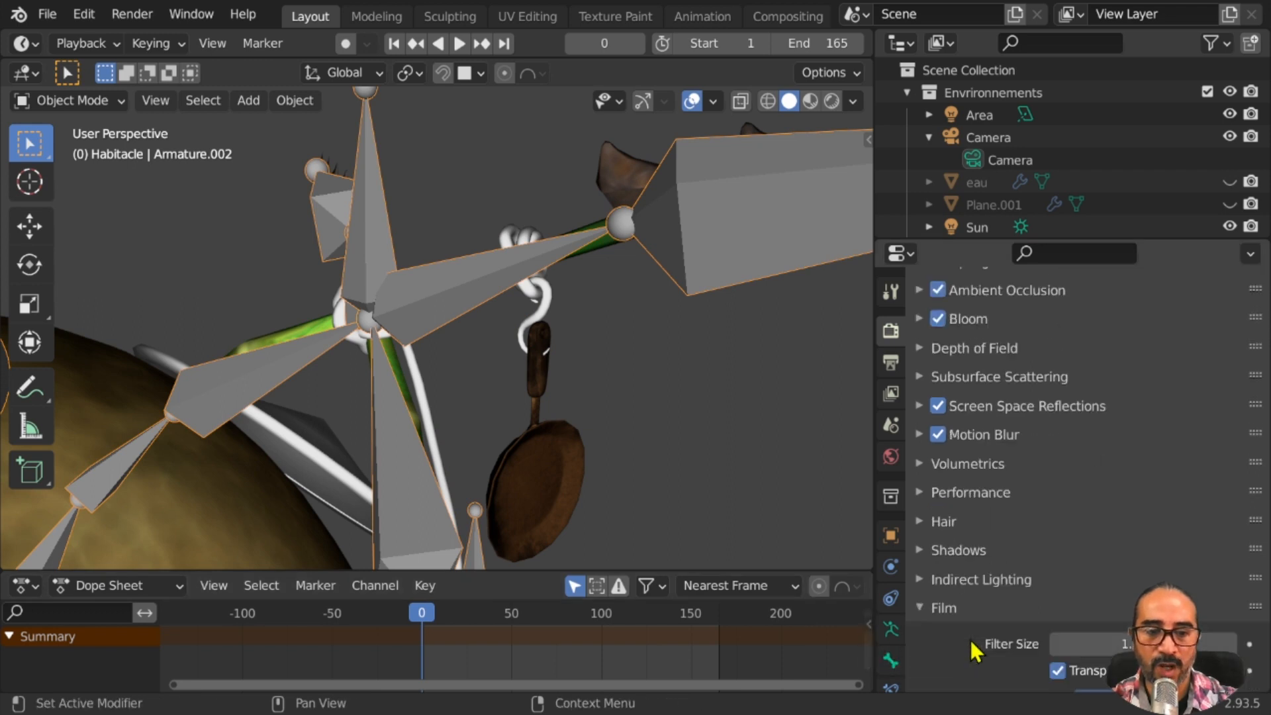
{"action": "left_click", "coordinate": [892, 630]}
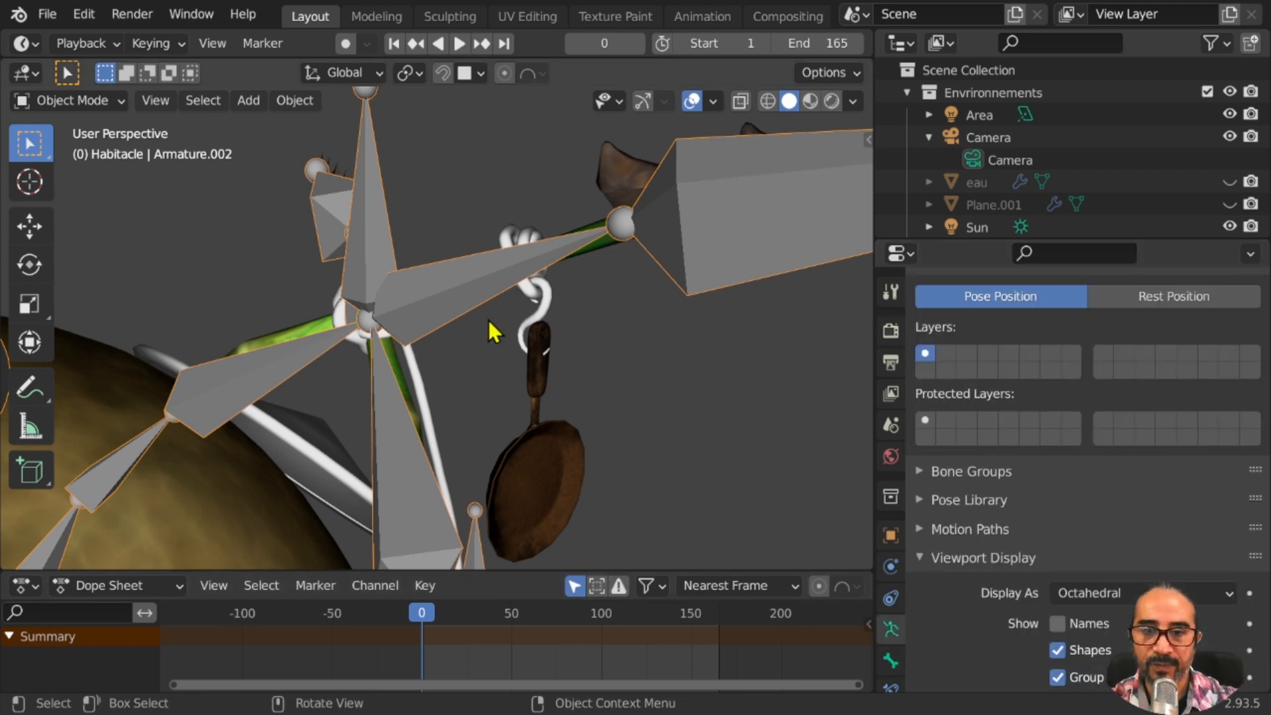
{"action": "scroll", "coordinate": [1059, 549], "scroll_direction": "down", "scroll_amount": 3}
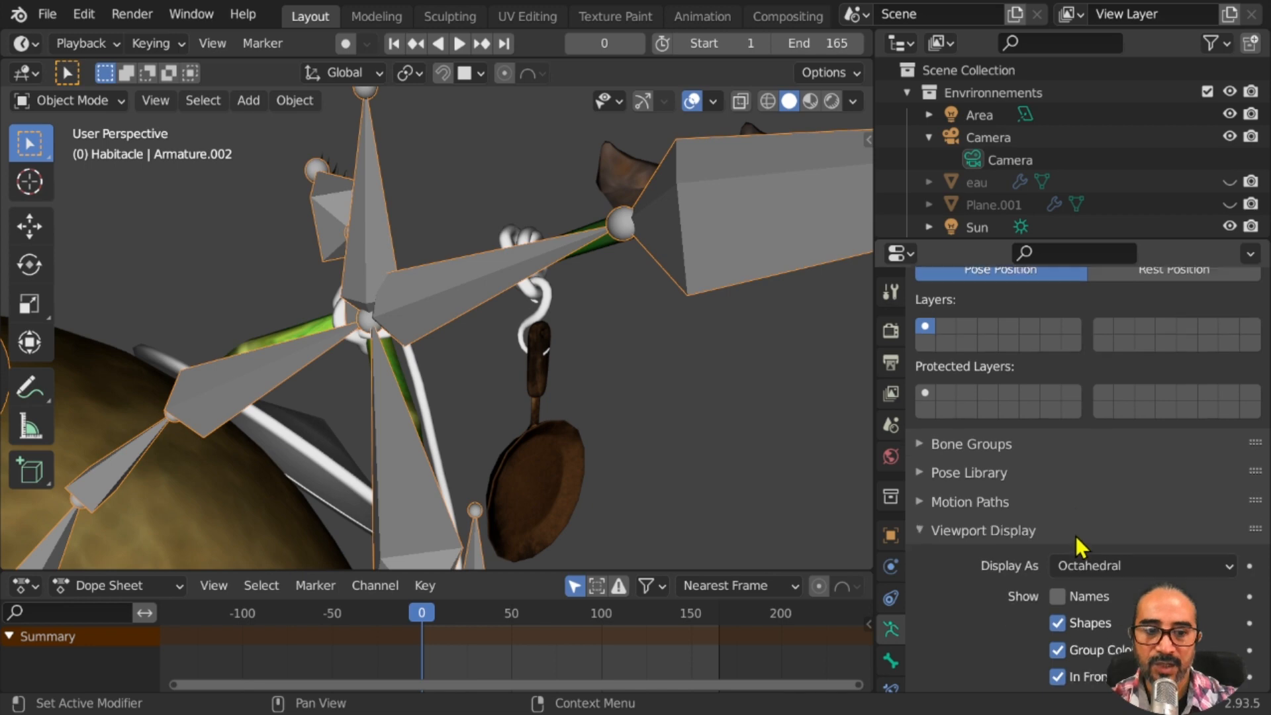
{"action": "left_click", "coordinate": [1117, 517]}
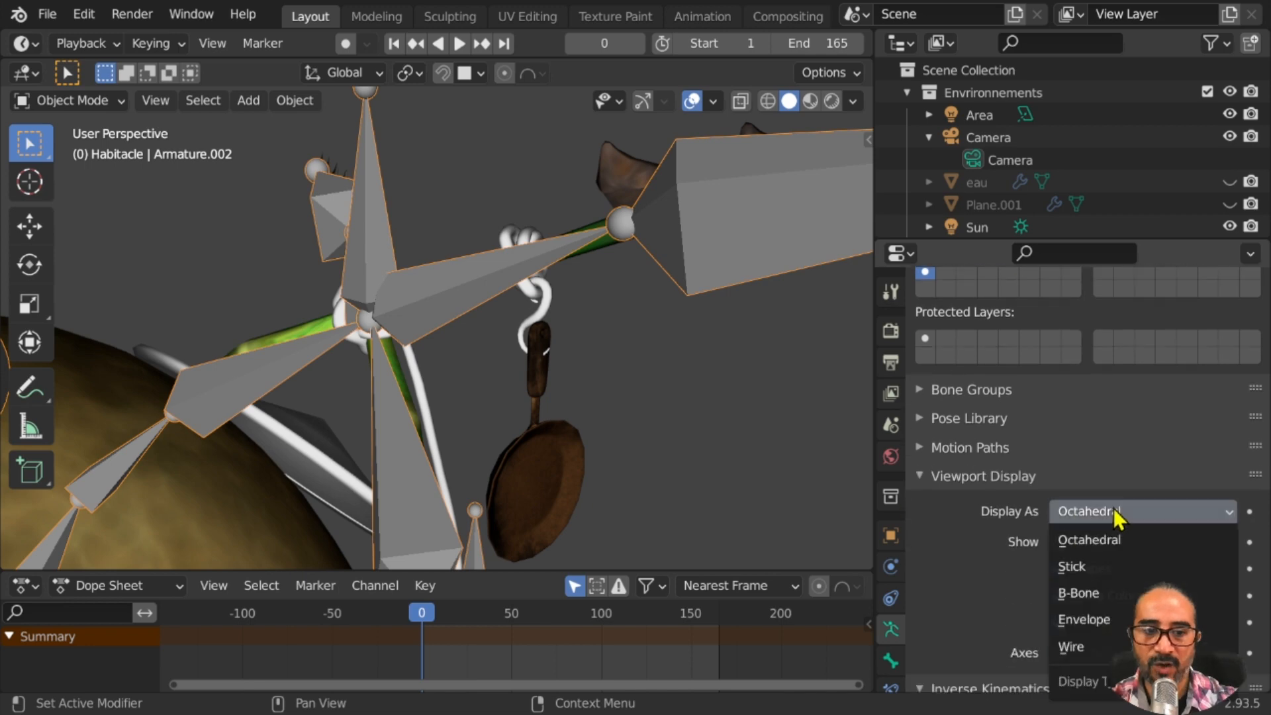
{"action": "left_click", "coordinate": [1113, 571]}
Parent the white hook to the armature bone running along the horizontal bamboo branch in Pose Mode, using the Bone option
{"action": "middle_click_drag", "start_coordinate": [471, 295], "coordinate": [535, 289]}
{"action": "left_click", "coordinate": [570, 345]}
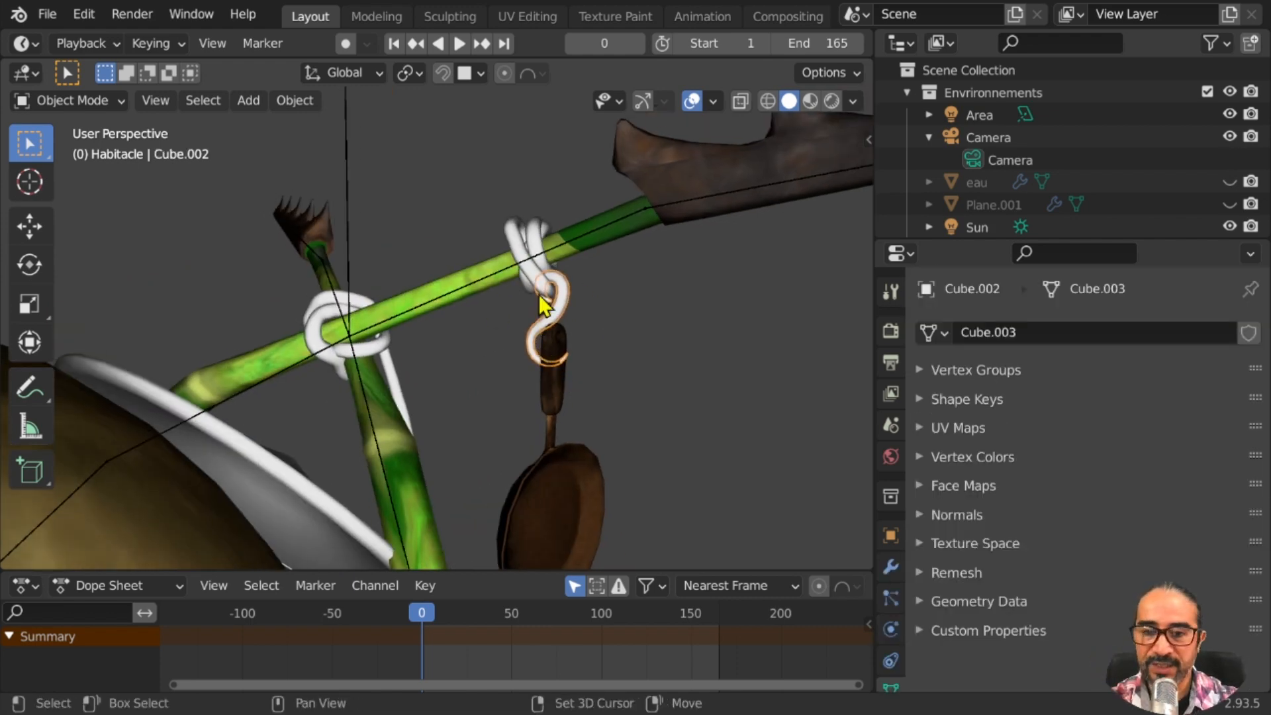
{"action": "left_click", "coordinate": [569, 244], "text": "shift"}
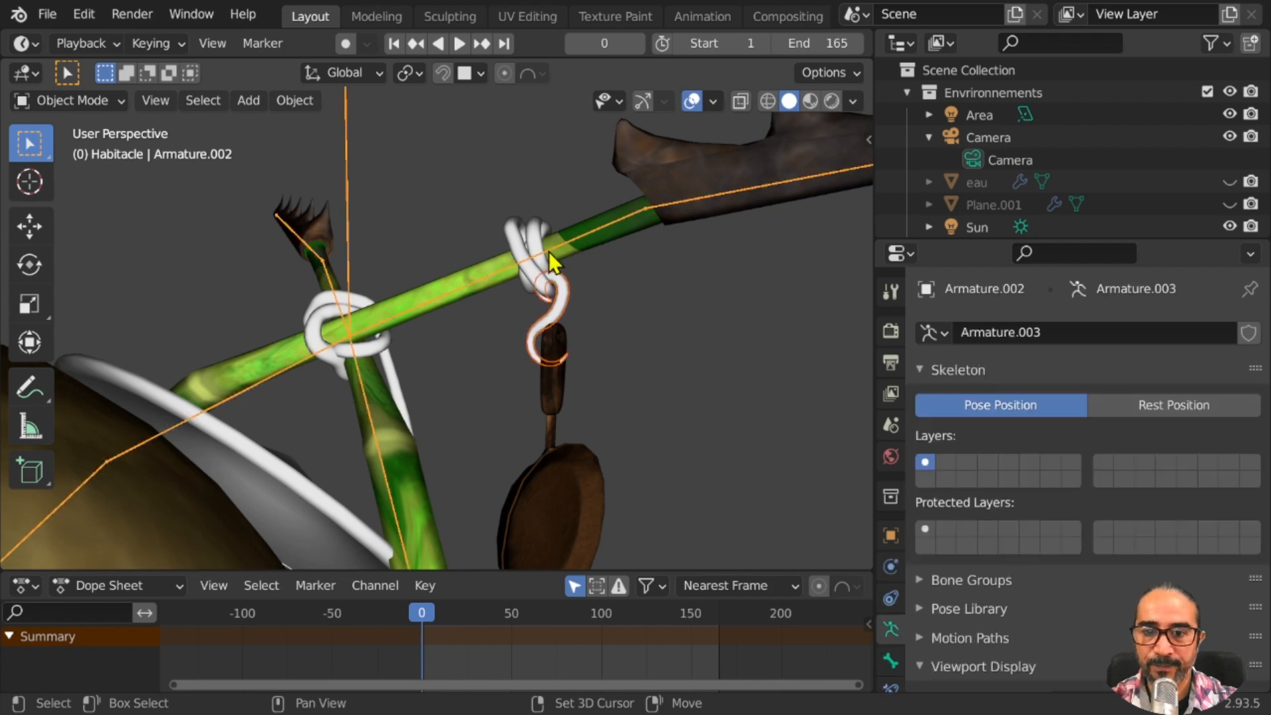
{"action": "left_click", "coordinate": [88, 100]}
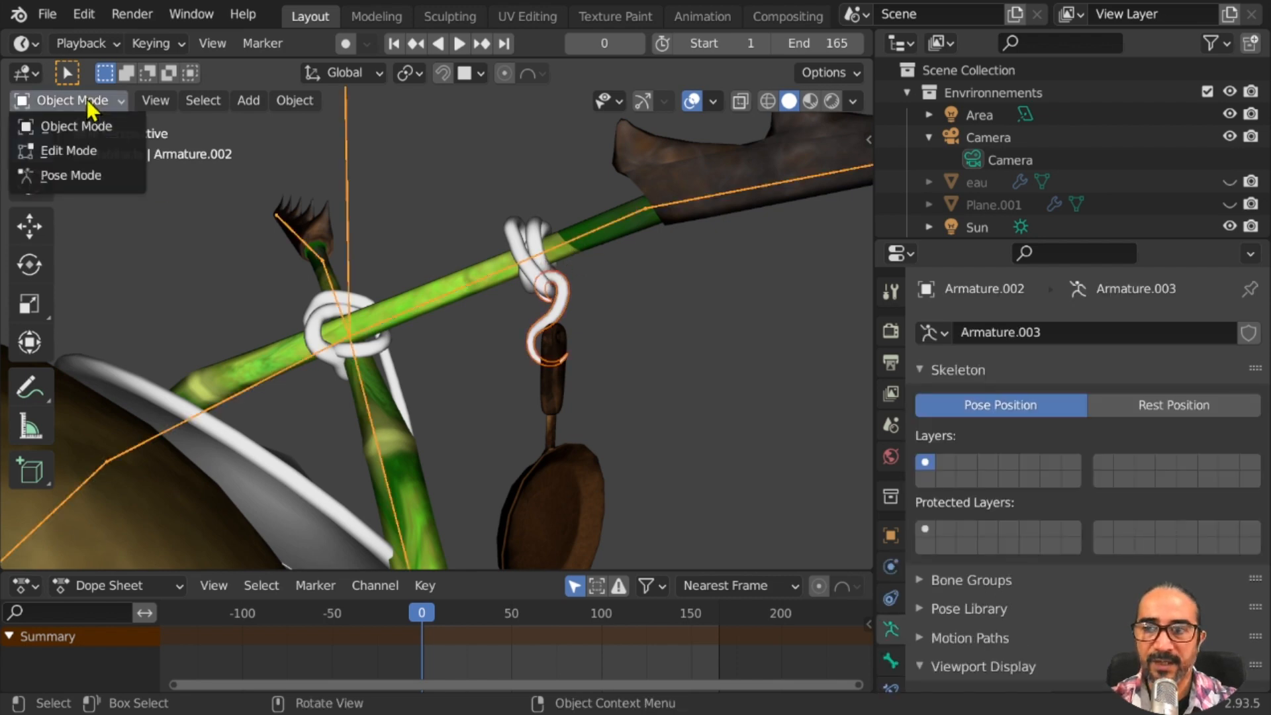
{"action": "left_click", "coordinate": [74, 176]}
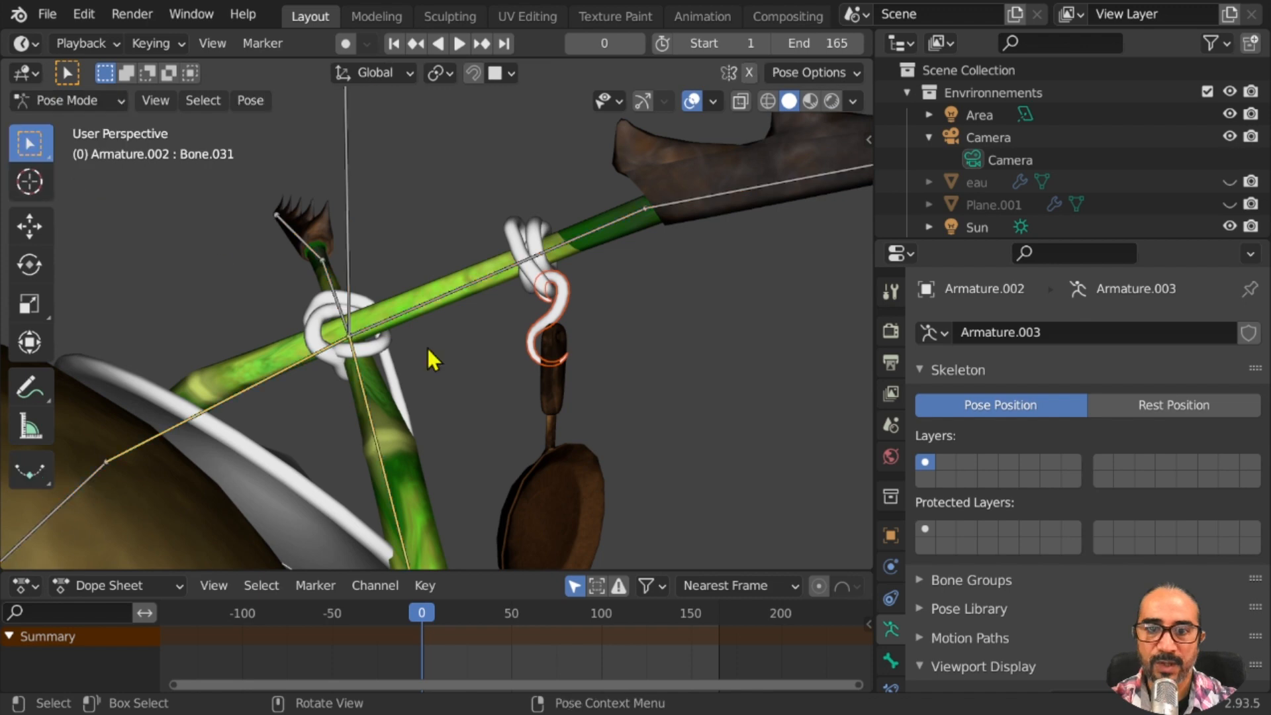
{"action": "left_click", "coordinate": [570, 238]}
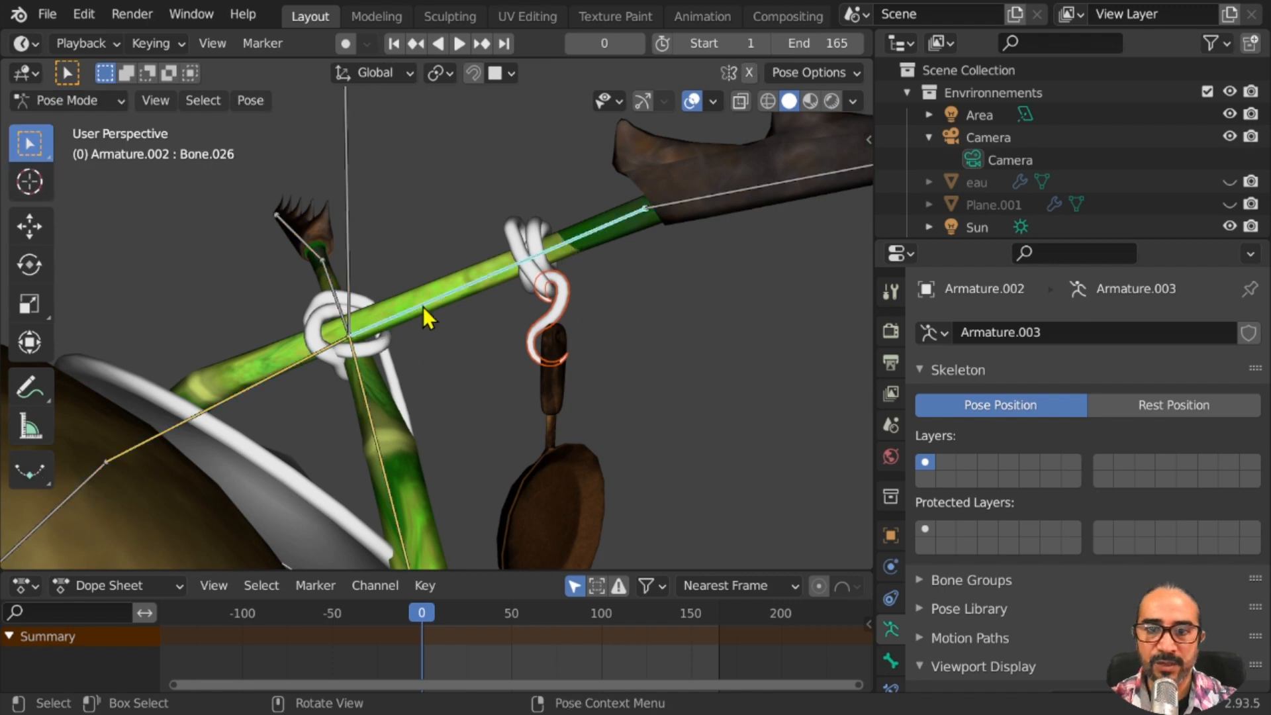
{"action": "key", "text": "ctrl+p"}
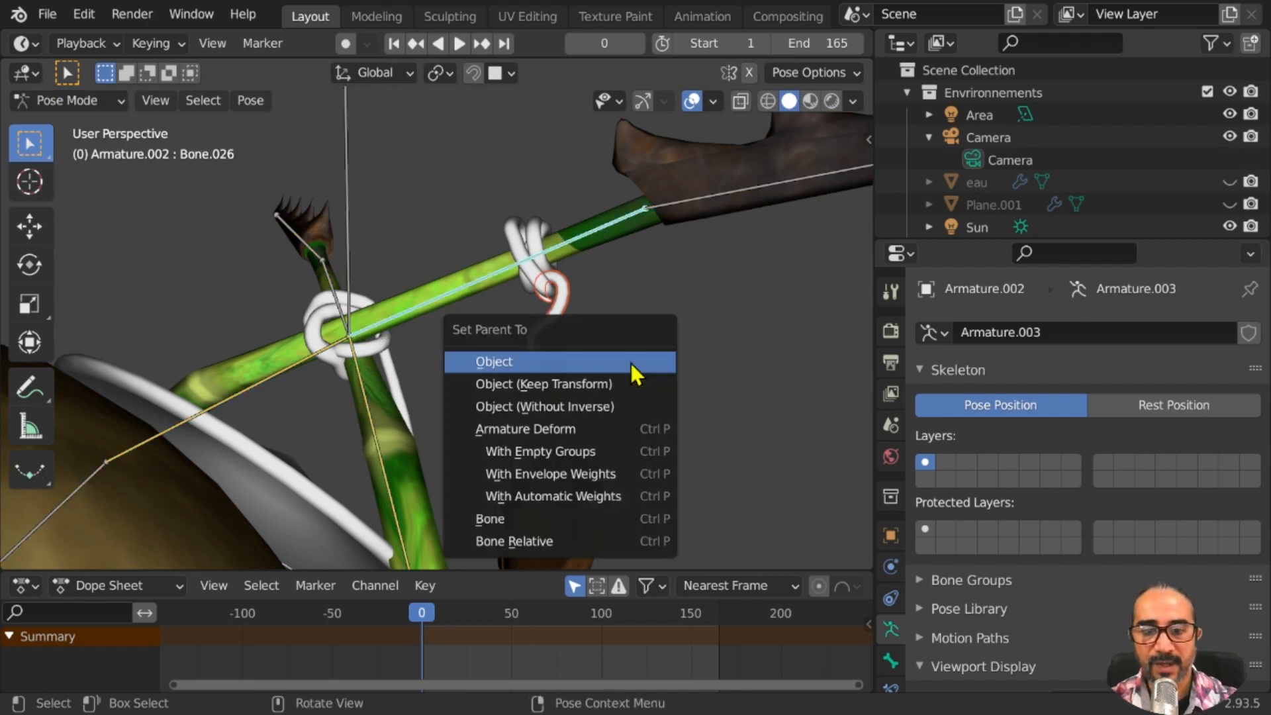
{"action": "left_click", "coordinate": [643, 521]}
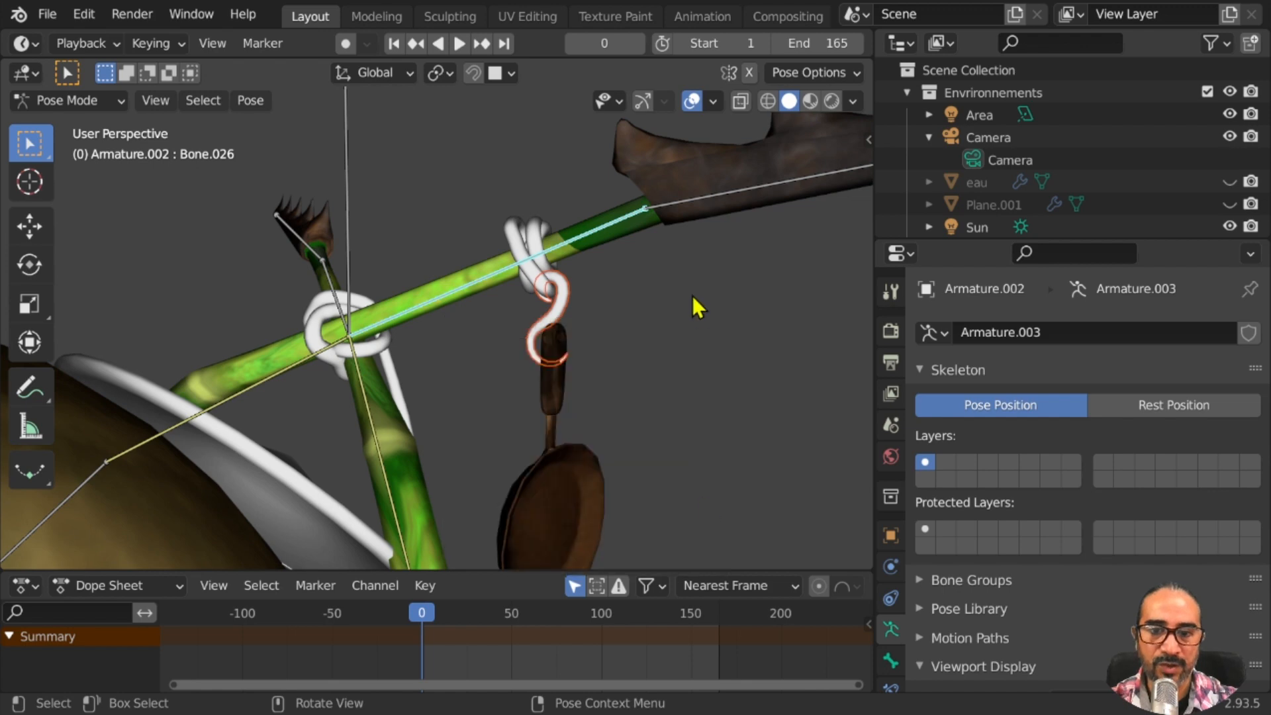
Examine the hook on the branch from several sides and briefly play the animation to check its attachment
{"action": "left_click", "coordinate": [615, 343]}
{"action": "middle_click_drag", "start_coordinate": [617, 343], "coordinate": [534, 384]}
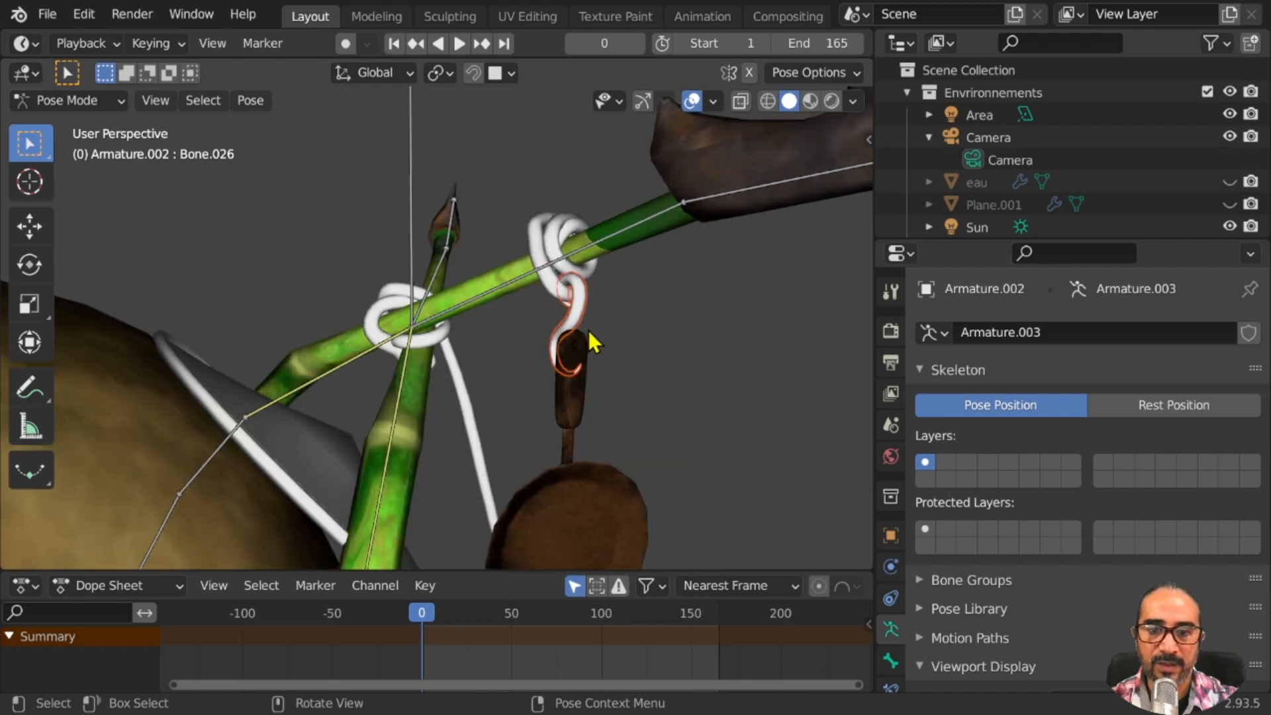
{"action": "left_click", "coordinate": [595, 253]}
{"action": "middle_click_drag", "start_coordinate": [527, 346], "coordinate": [429, 256]}
{"action": "left_click", "coordinate": [526, 351]}
{"action": "scroll", "coordinate": [620, 392], "scroll_direction": "up", "scroll_amount": 3}
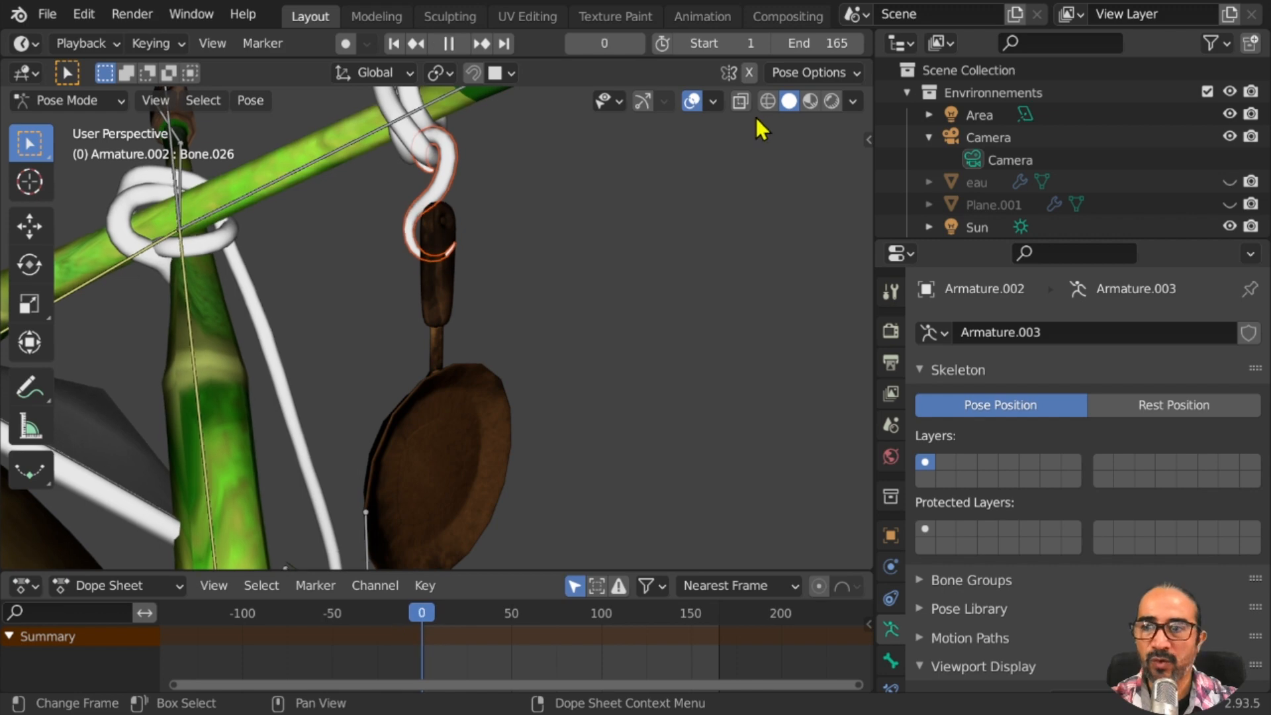
Return to Object Mode, select the pan, and lower it along the global Z axis
{"action": "left_click", "coordinate": [60, 100]}
{"action": "left_click", "coordinate": [65, 128]}
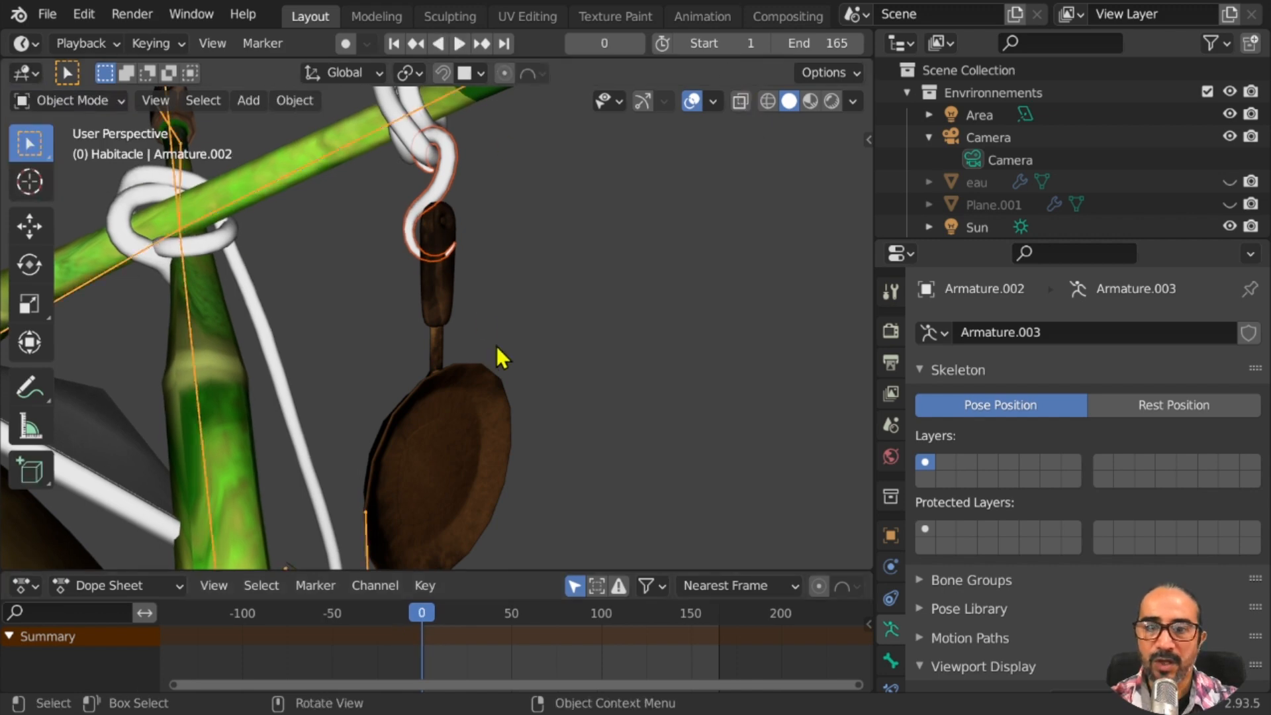
{"action": "left_click", "coordinate": [444, 319]}
{"action": "key", "text": "KP_Decimal"}
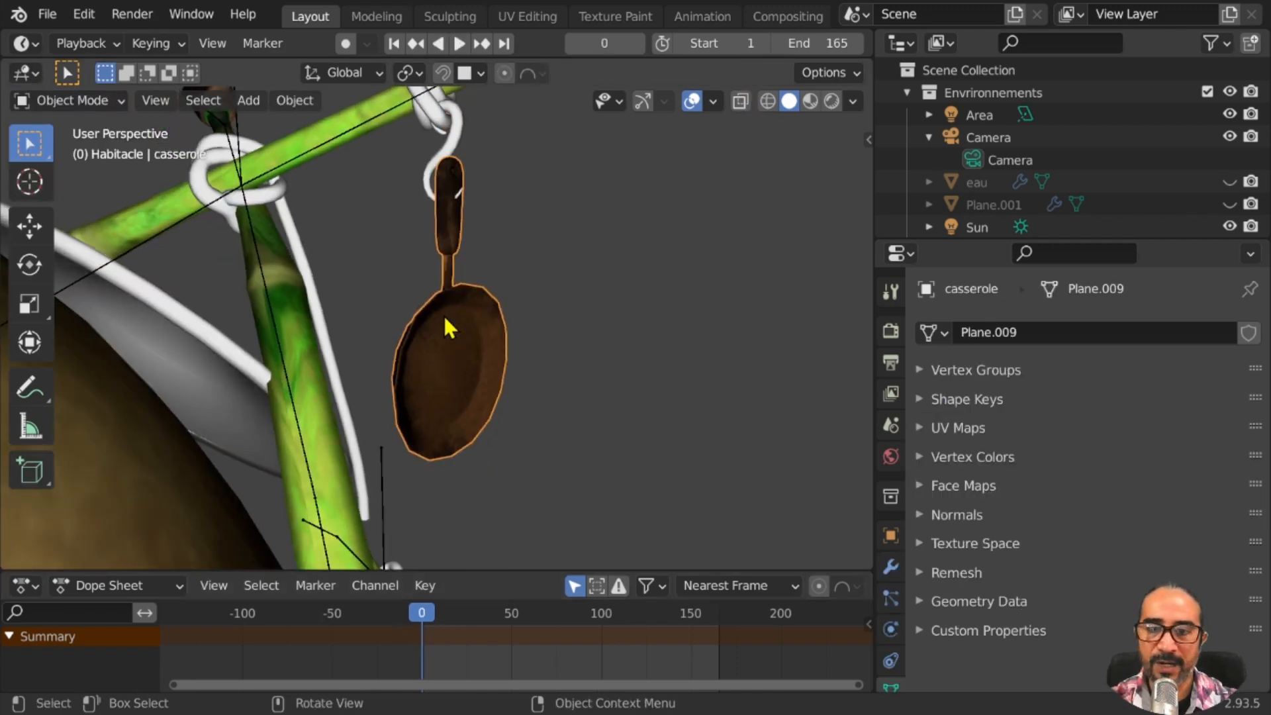
{"action": "middle_click_drag", "start_coordinate": [515, 340], "coordinate": [388, 327]}
{"action": "key", "text": "g"}
{"action": "key", "text": "z"}
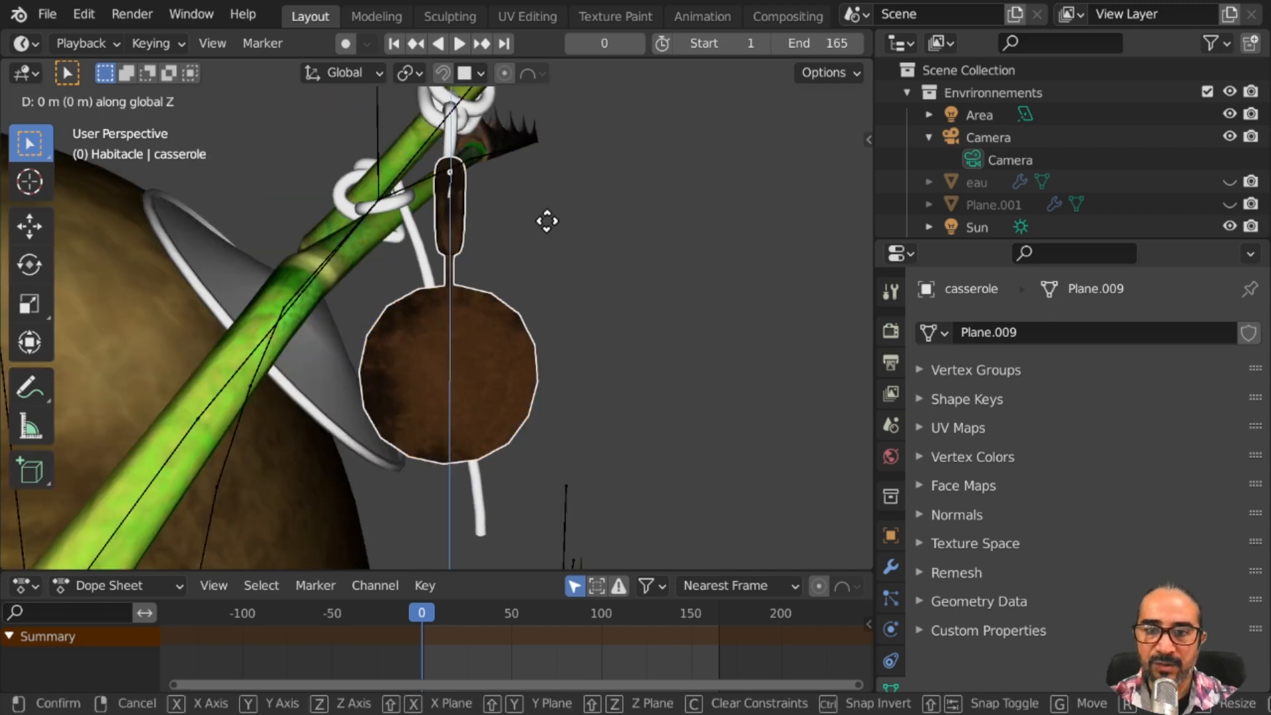
{"action": "left_click", "coordinate": [547, 249]}
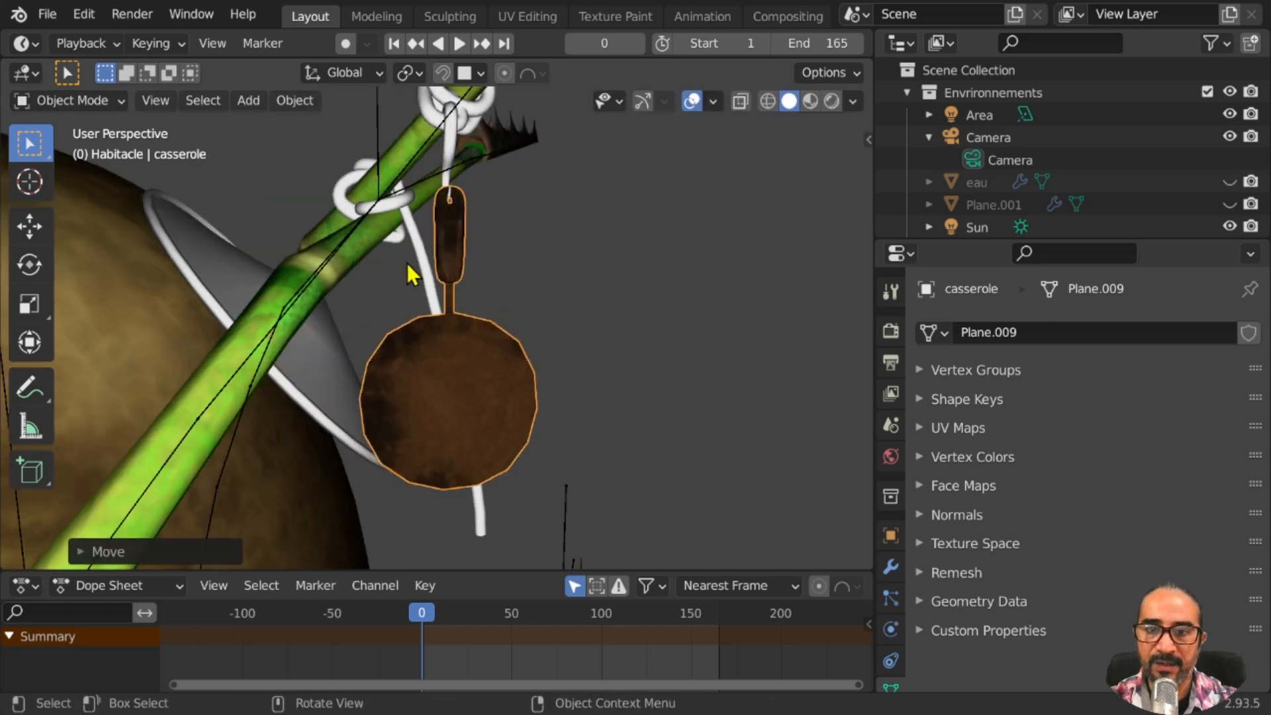
Refine the pan's height along the global Z axis to align the handle's hole with the hook
{"action": "scroll", "coordinate": [407, 263], "scroll_direction": "up", "scroll_amount": 4}
{"action": "middle_click_drag", "start_coordinate": [502, 184], "coordinate": [483, 379], "text": "shift"}
{"action": "scroll", "coordinate": [482, 379], "scroll_direction": "up", "scroll_amount": 4}
{"action": "key", "text": "g"}
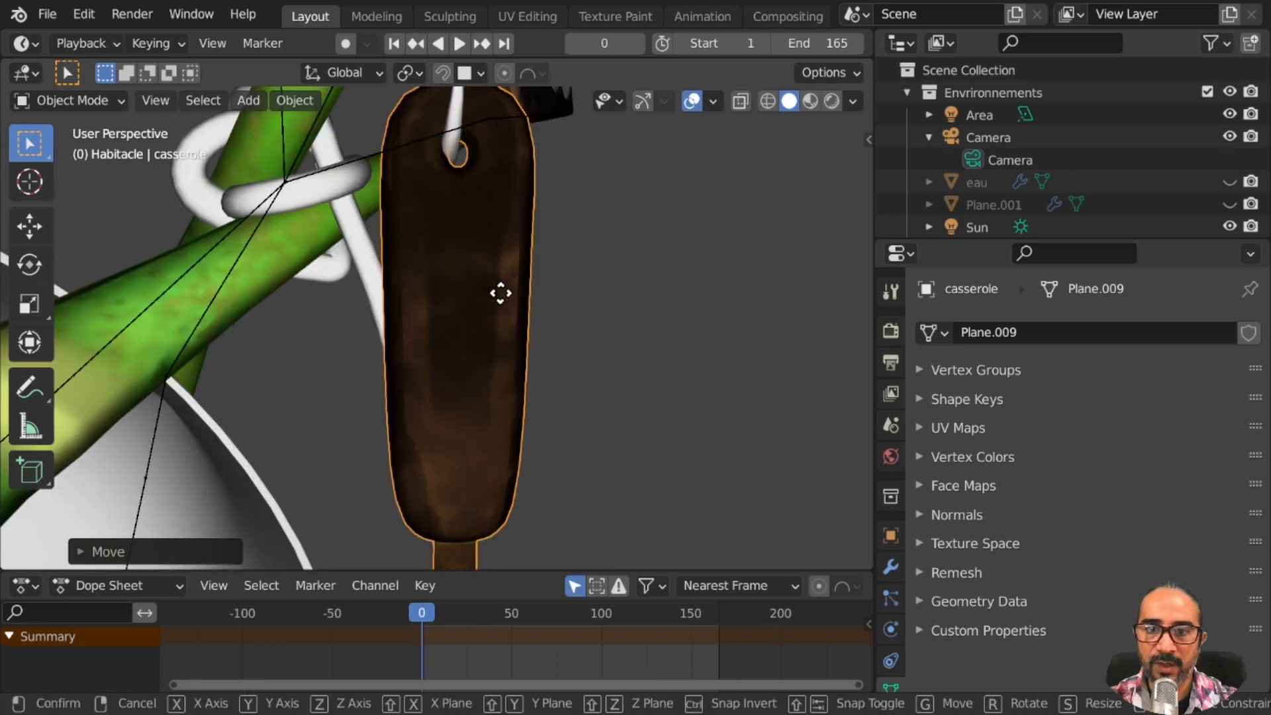
{"action": "key", "text": "z"}
{"action": "left_click", "coordinate": [499, 276]}
Fine-tune the pan's position from several angles so the hook's tip passes through the handle's hole
{"action": "middle_click_drag", "start_coordinate": [499, 276], "coordinate": [485, 321]}
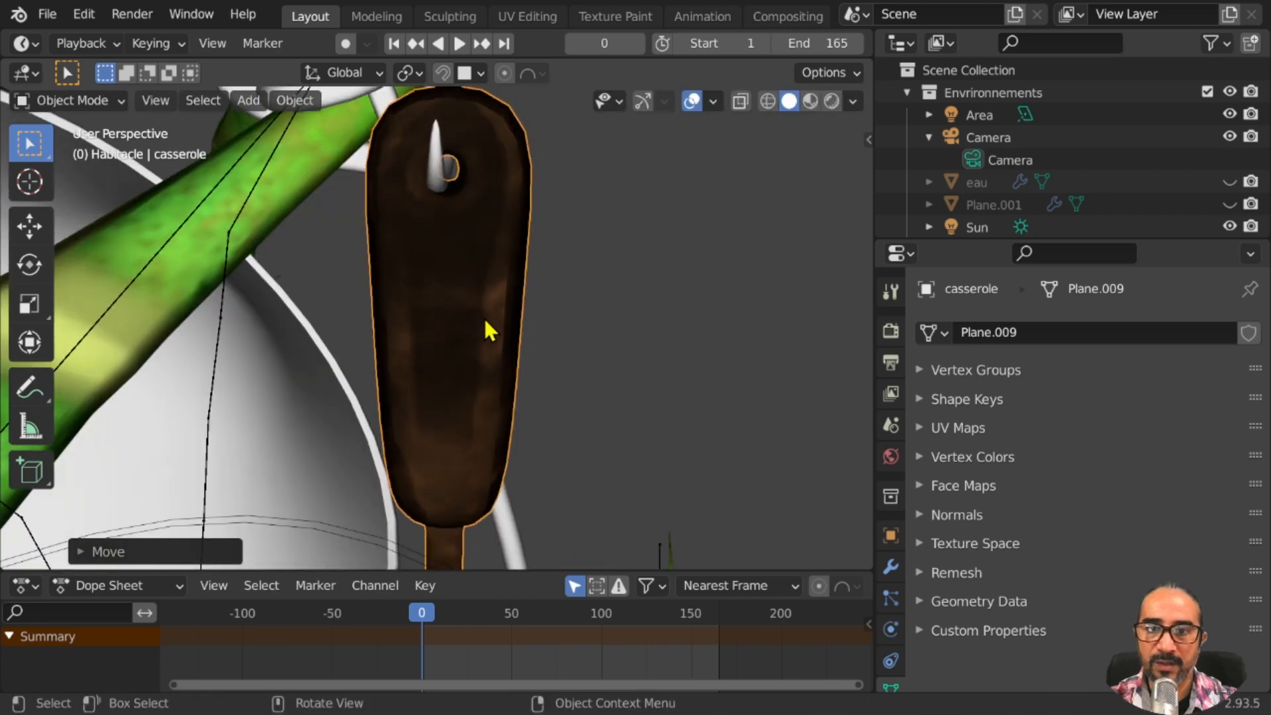
{"action": "left_click_drag", "start_coordinate": [485, 321], "coordinate": [498, 341]}
{"action": "key", "text": "g"}
{"action": "left_click", "coordinate": [474, 335]}
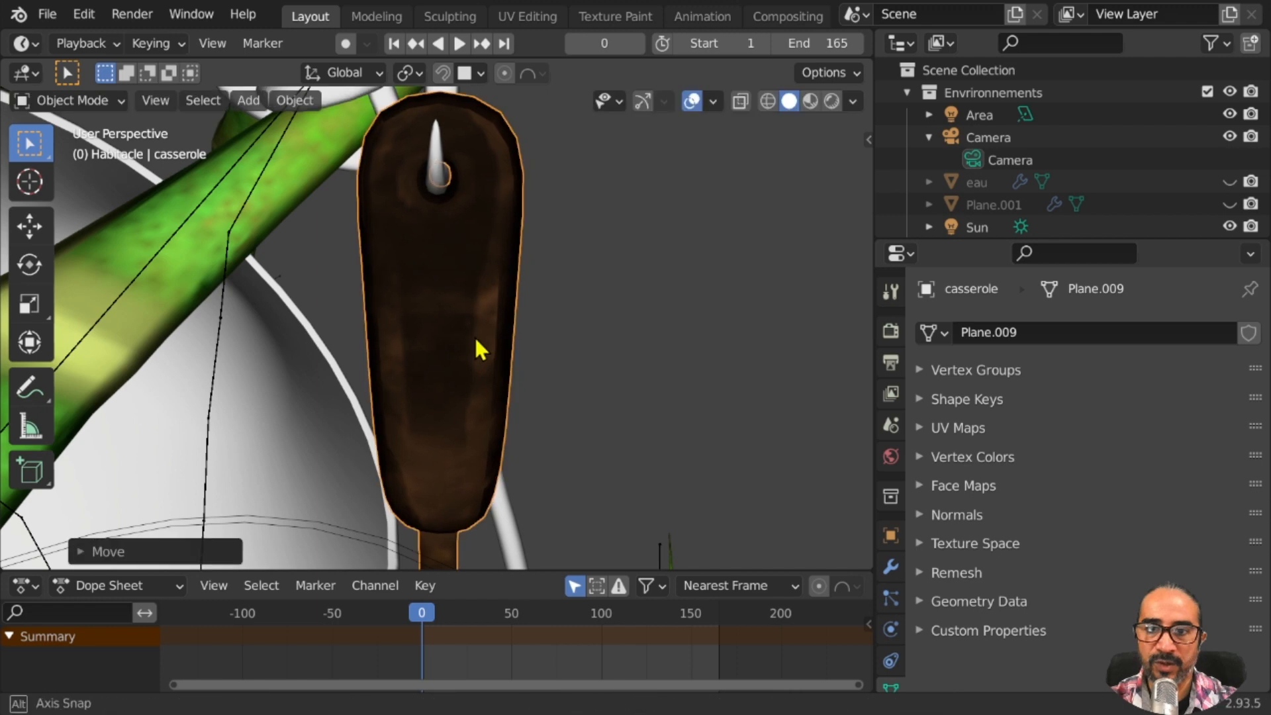
{"action": "middle_click_drag", "start_coordinate": [474, 335], "coordinate": [501, 286]}
{"action": "key", "text": "g"}
{"action": "left_click", "coordinate": [696, 337]}
{"action": "scroll", "coordinate": [525, 364], "scroll_direction": "down", "scroll_amount": 4}
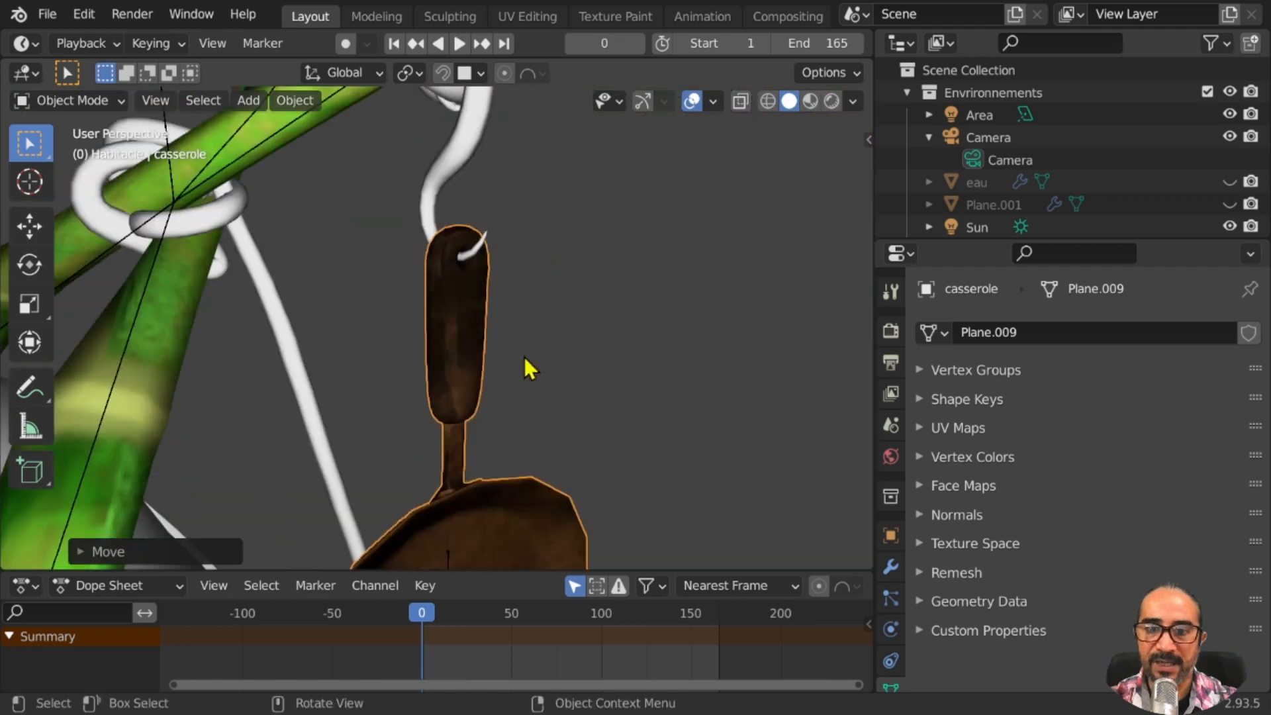
{"action": "middle_click_drag", "start_coordinate": [525, 363], "coordinate": [443, 354]}
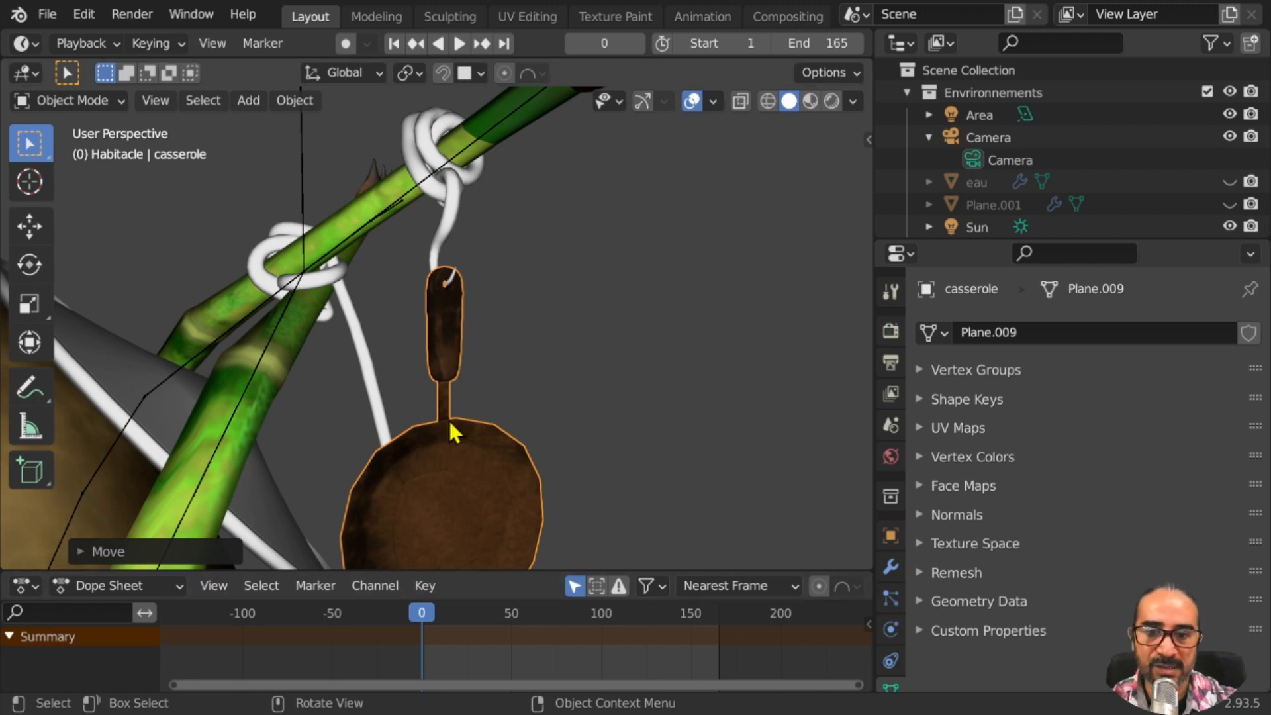
Restrict transforms to Origins only and check where the pan's origin sits relative to the handle's hole
{"action": "left_click", "coordinate": [855, 75]}
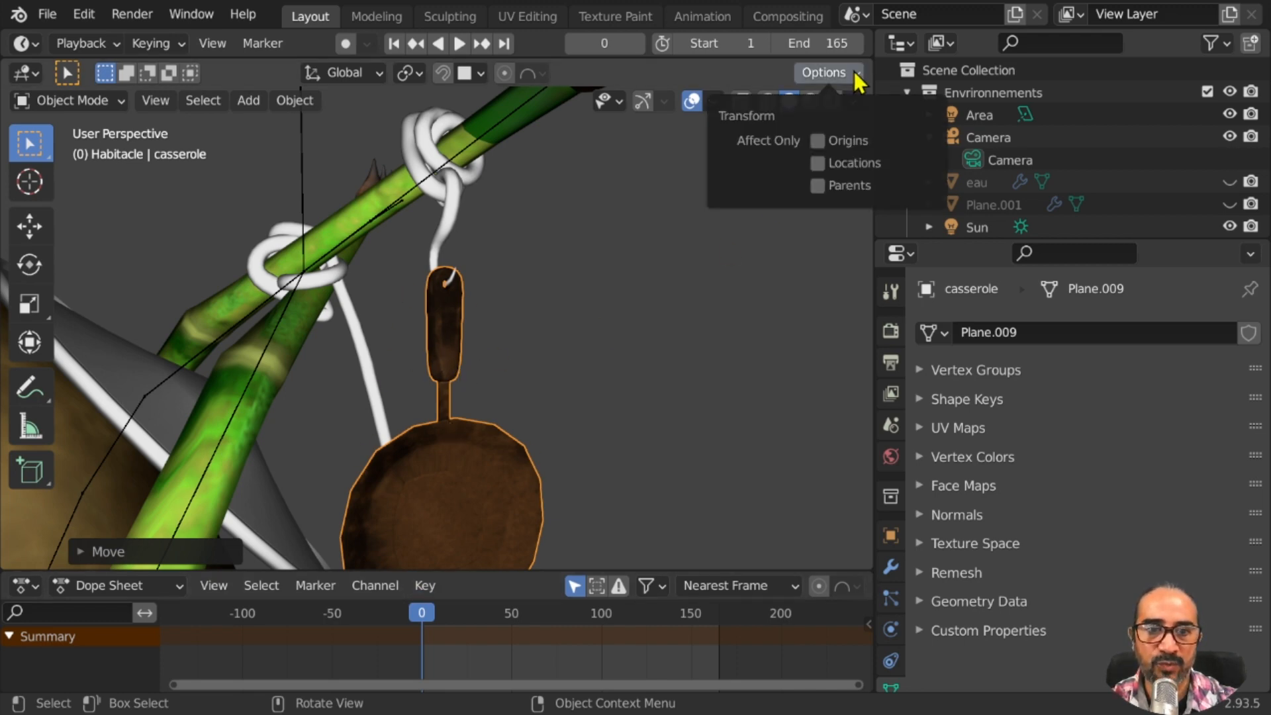
{"action": "left_click", "coordinate": [818, 141]}
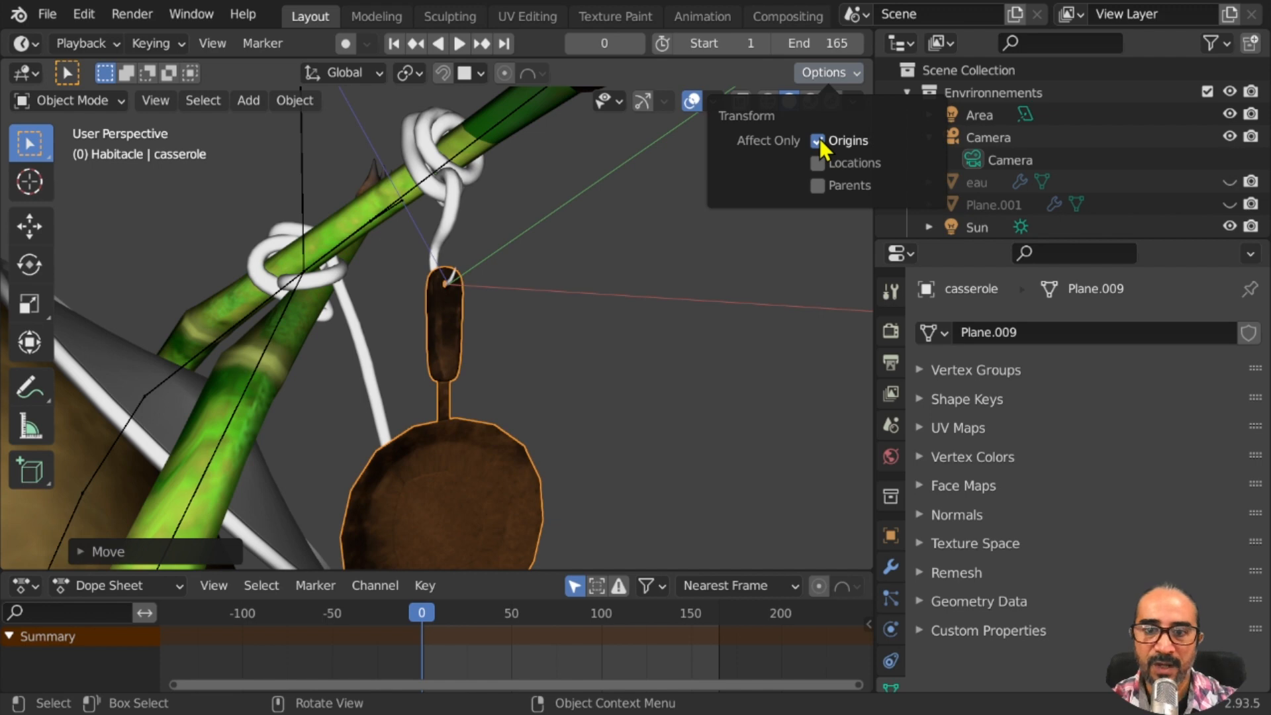
{"action": "middle_click_drag", "start_coordinate": [417, 357], "coordinate": [478, 294]}
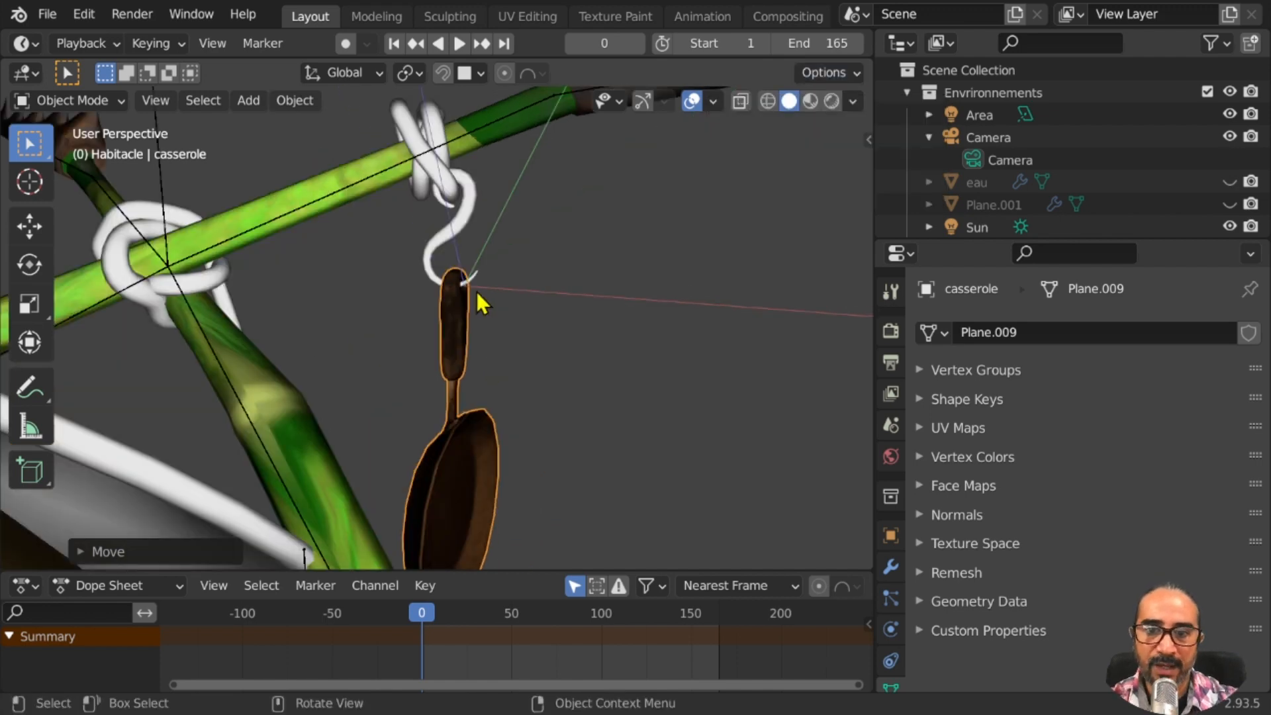
{"action": "scroll", "coordinate": [500, 278], "scroll_direction": "up", "scroll_amount": 2}
{"action": "scroll", "coordinate": [515, 250], "scroll_direction": "up", "scroll_amount": 2}
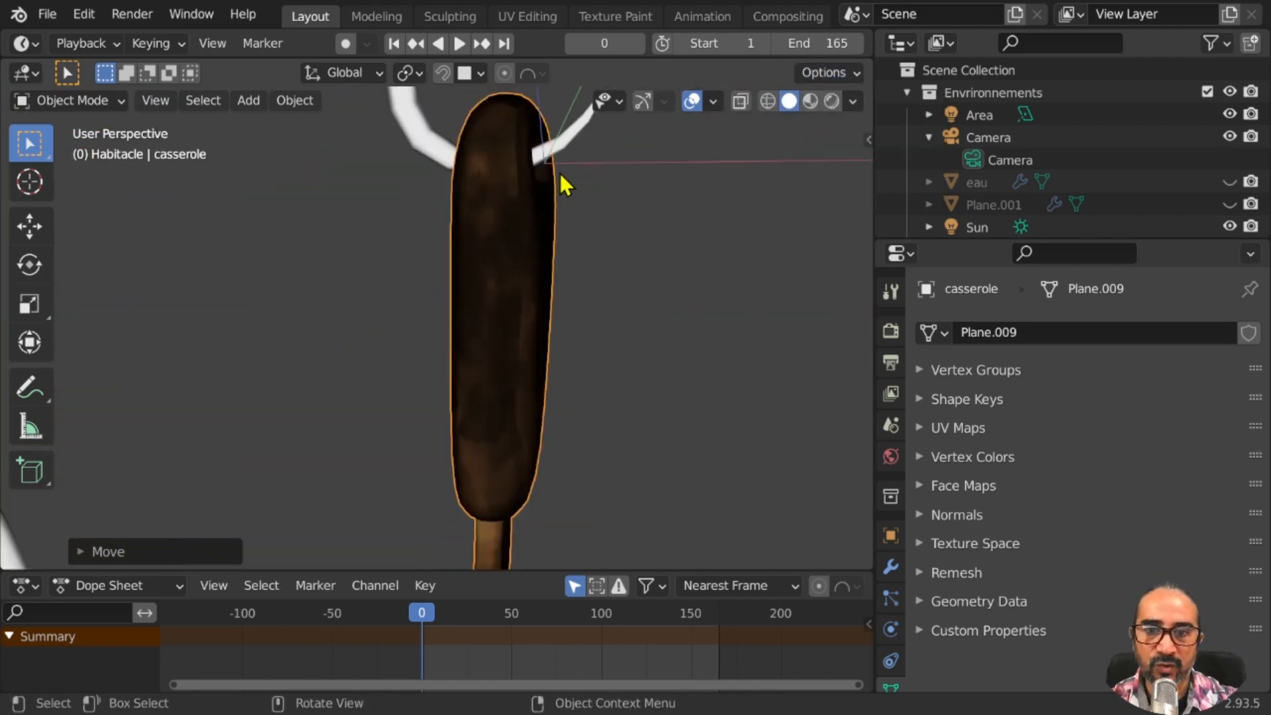
{"action": "scroll", "coordinate": [530, 227], "scroll_direction": "down", "scroll_amount": 4}
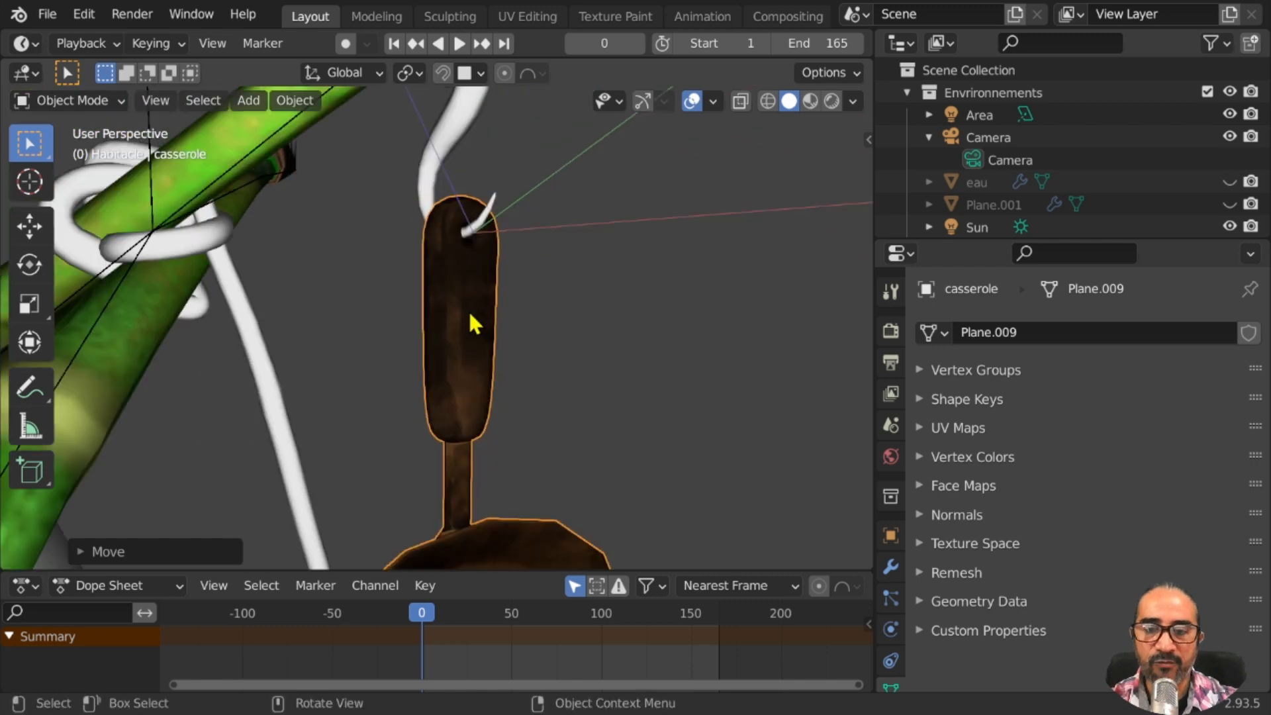
Select the ring of inner faces of the pan handle's hole in Edit Mode, using face selection
{"action": "key", "text": "Tab"}
{"action": "middle_click_drag", "start_coordinate": [483, 295], "coordinate": [434, 284]}
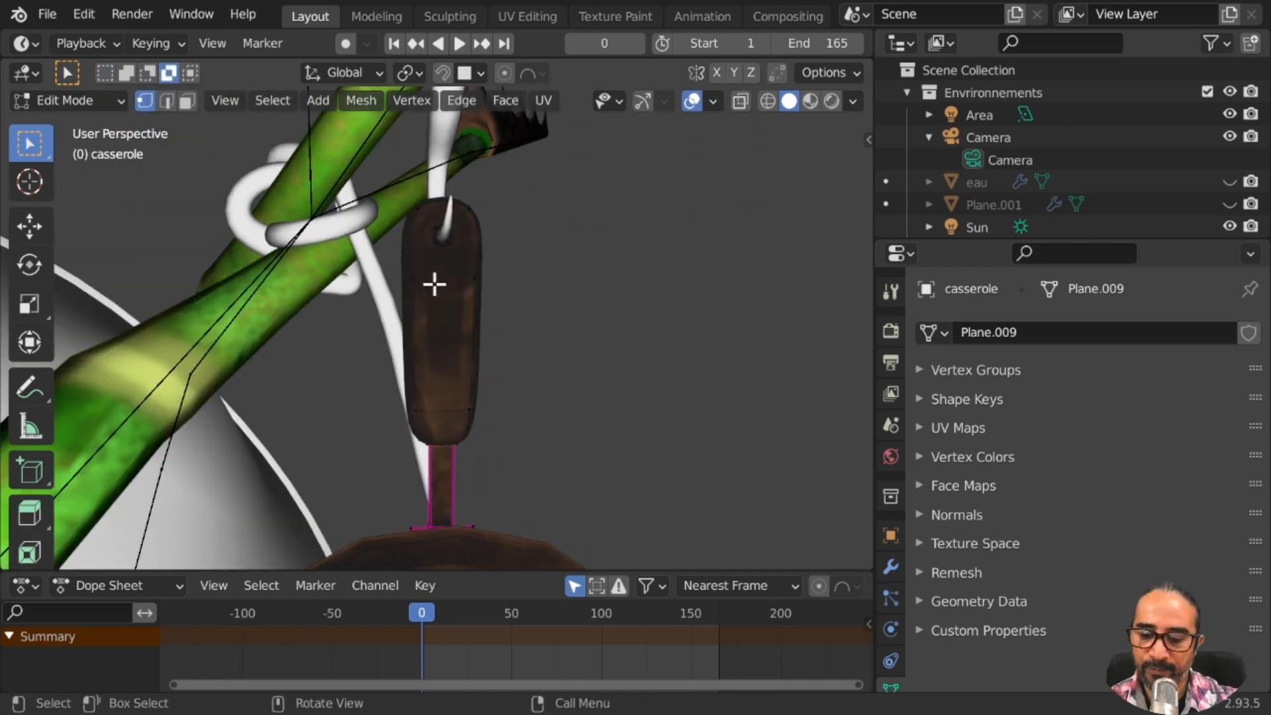
{"action": "left_click", "coordinate": [443, 247], "text": "alt"}
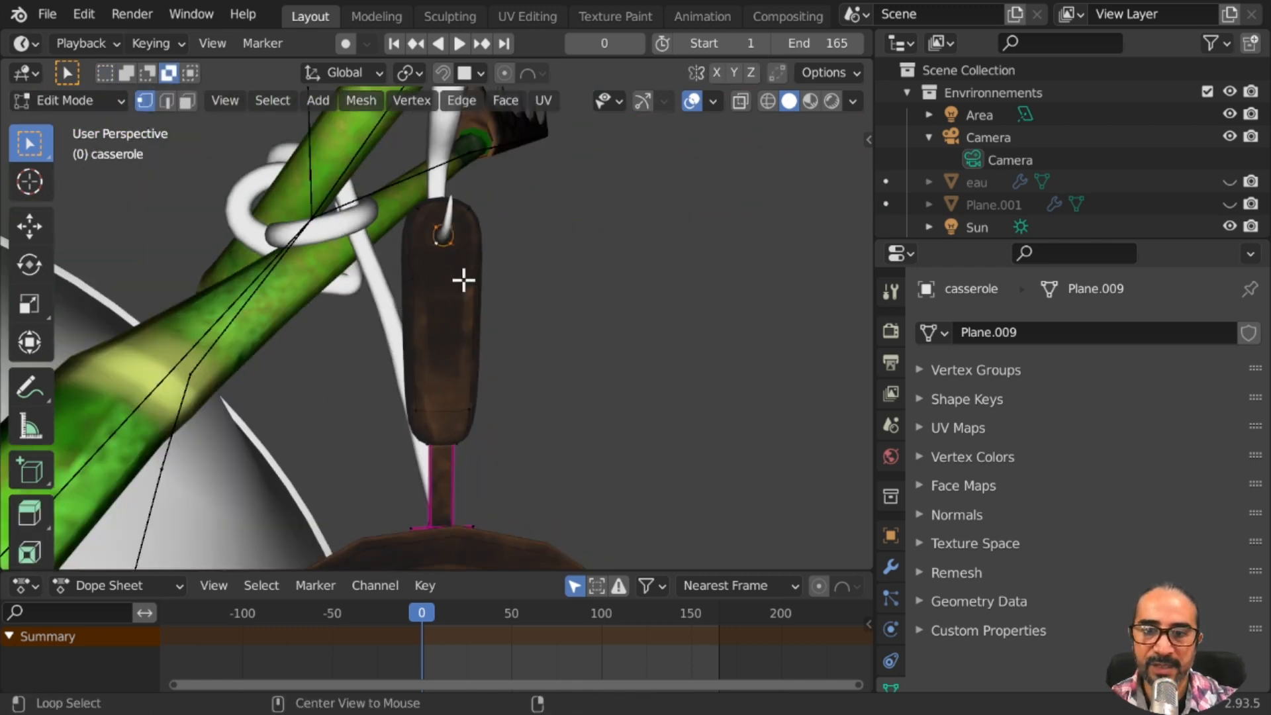
{"action": "scroll", "coordinate": [437, 272], "scroll_direction": "up", "scroll_amount": 3}
{"action": "middle_click_drag", "start_coordinate": [436, 272], "coordinate": [463, 272]}
{"action": "scroll", "coordinate": [462, 272], "scroll_direction": "up", "scroll_amount": 3}
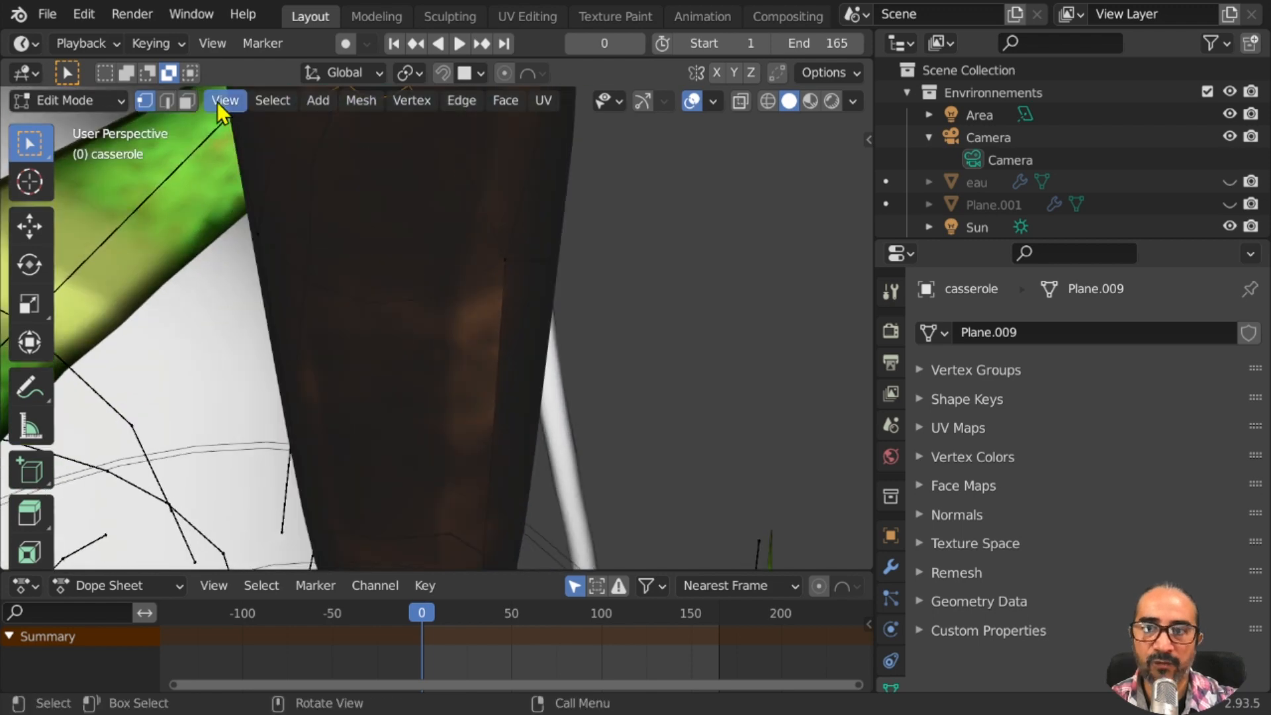
{"action": "left_click", "coordinate": [187, 101]}
{"action": "middle_click_drag", "start_coordinate": [238, 198], "coordinate": [179, 116]}
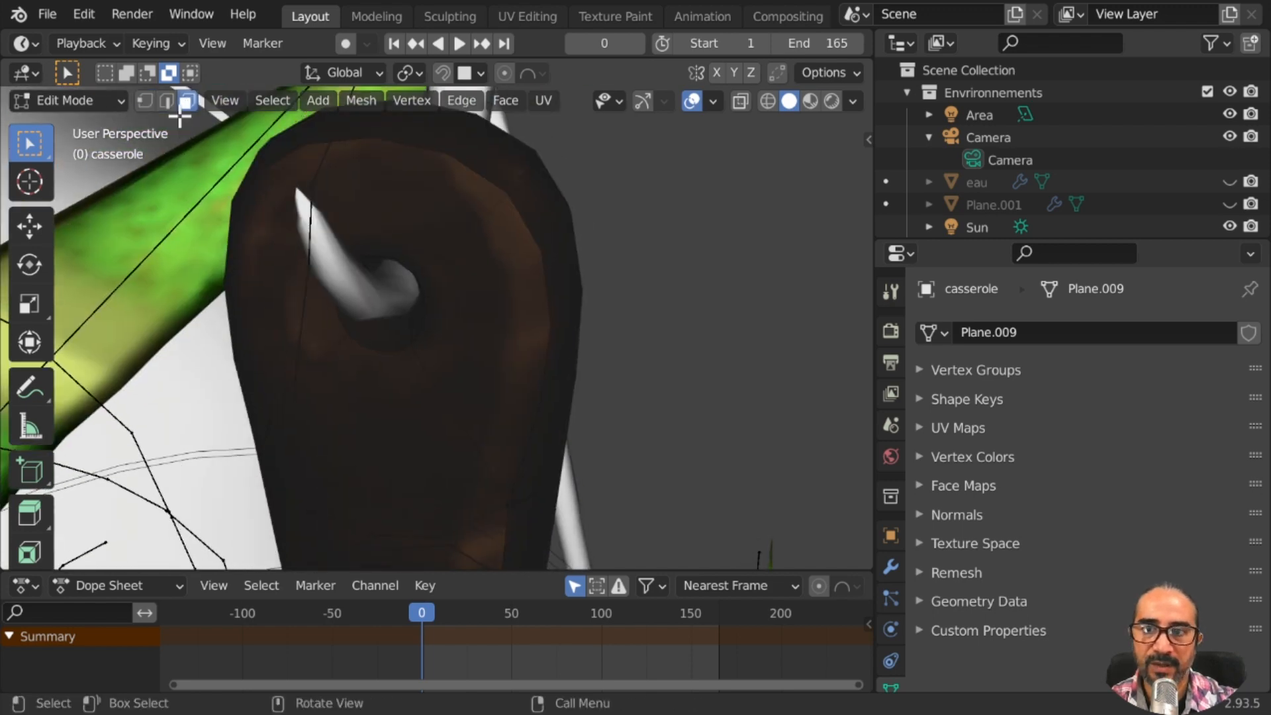
{"action": "left_click", "coordinate": [364, 326], "text": "alt"}
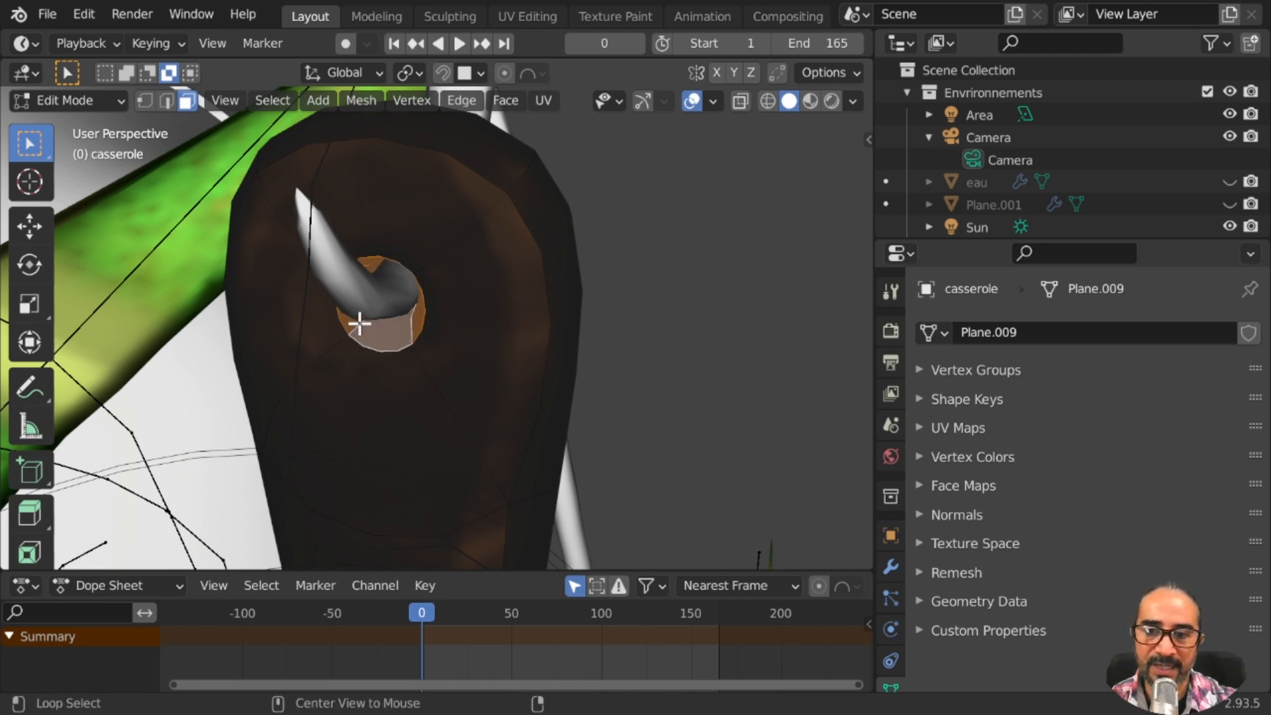
Snap the 3D cursor to the selected faces of the handle's hole
{"action": "middle_click_drag", "start_coordinate": [329, 411], "coordinate": [395, 390]}
{"action": "key", "text": "shift+s"}
{"action": "left_click", "coordinate": [389, 505]}
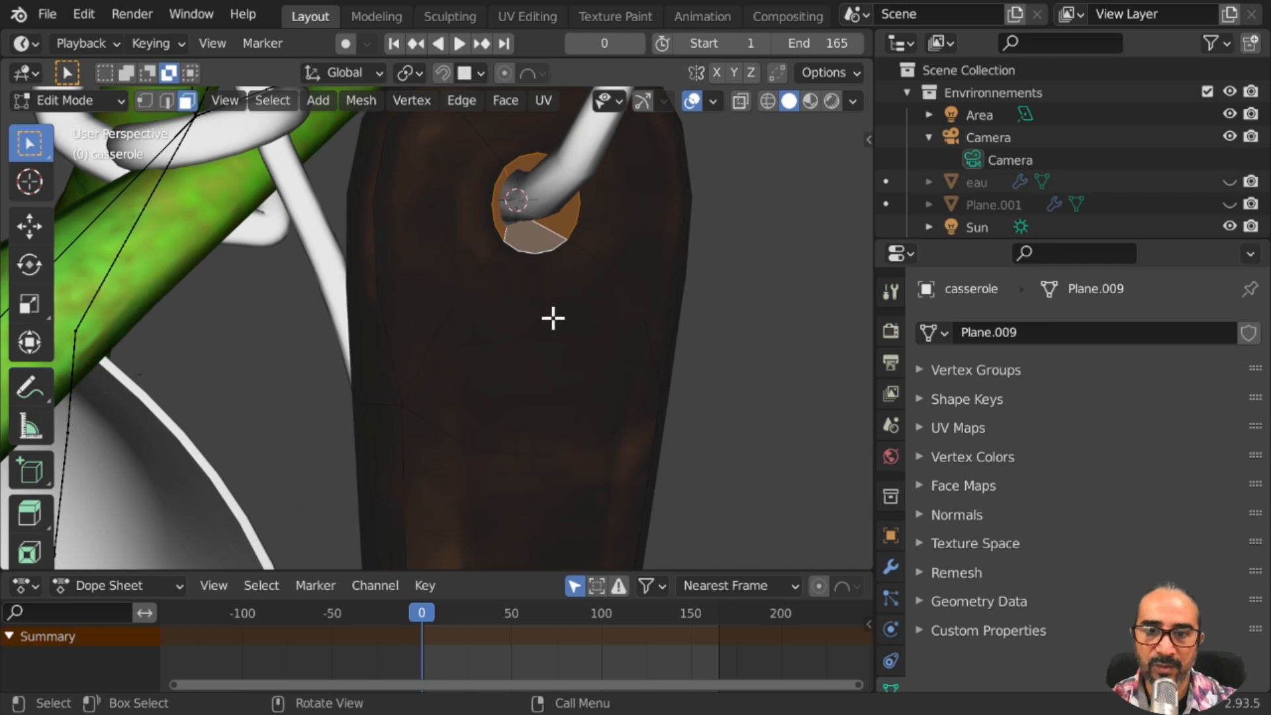
{"action": "scroll", "coordinate": [550, 318], "scroll_direction": "down", "scroll_amount": 3}
{"action": "middle_click_drag", "start_coordinate": [560, 289], "coordinate": [471, 213]}
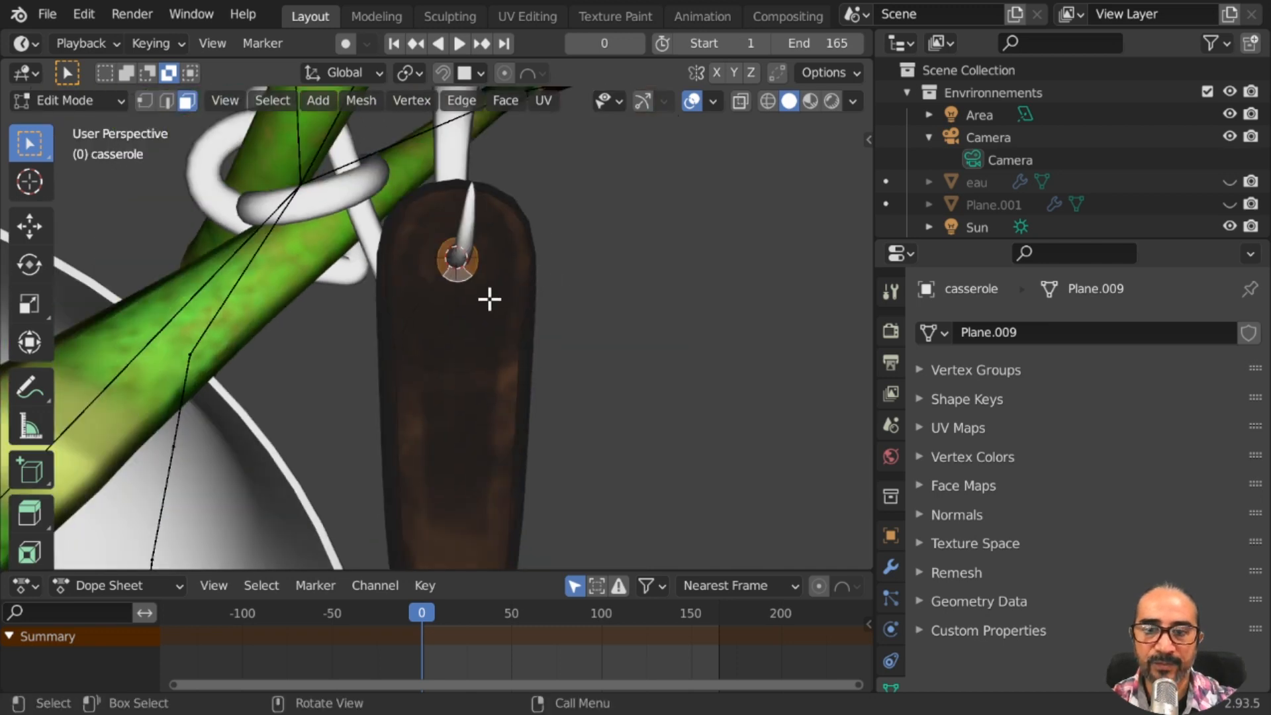
Set the pan's origin to the 3D cursor in the handle's hole, and return the cursor to the world origin
{"action": "key", "text": "Tab"}
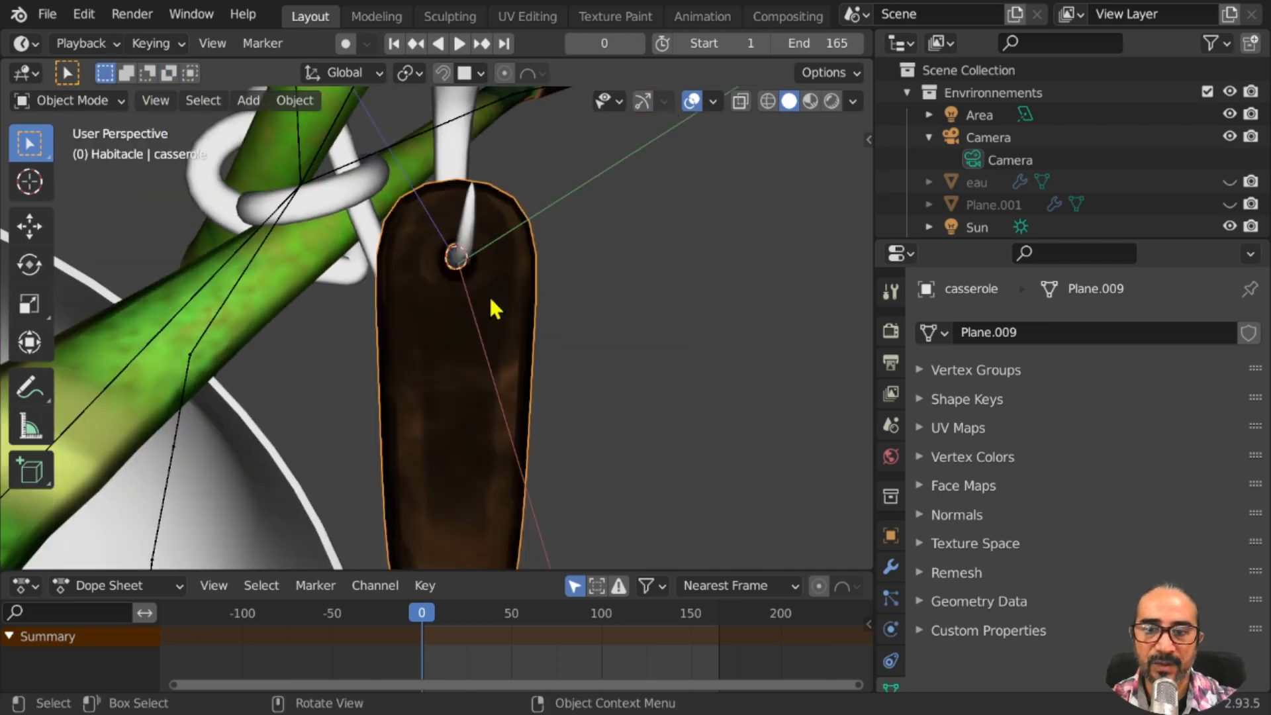
{"action": "left_click", "coordinate": [291, 101]}
{"action": "mouse_move", "coordinate": [335, 148]}
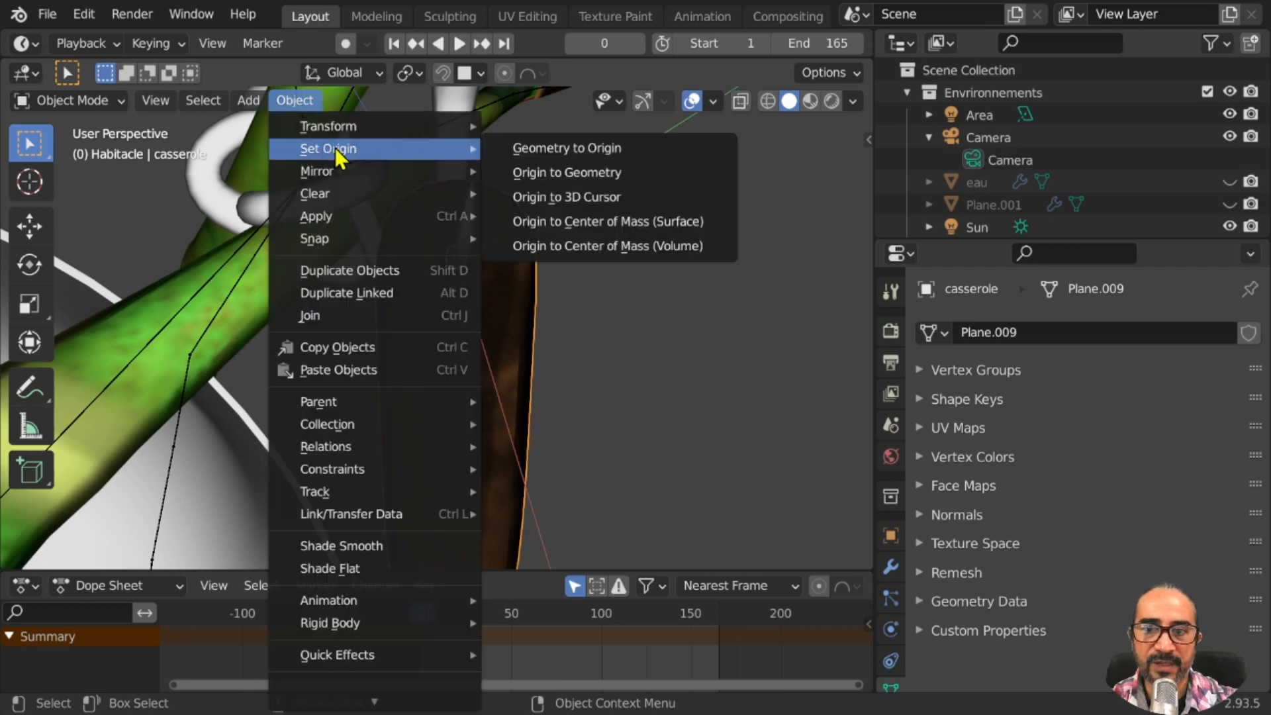
{"action": "left_click", "coordinate": [603, 199]}
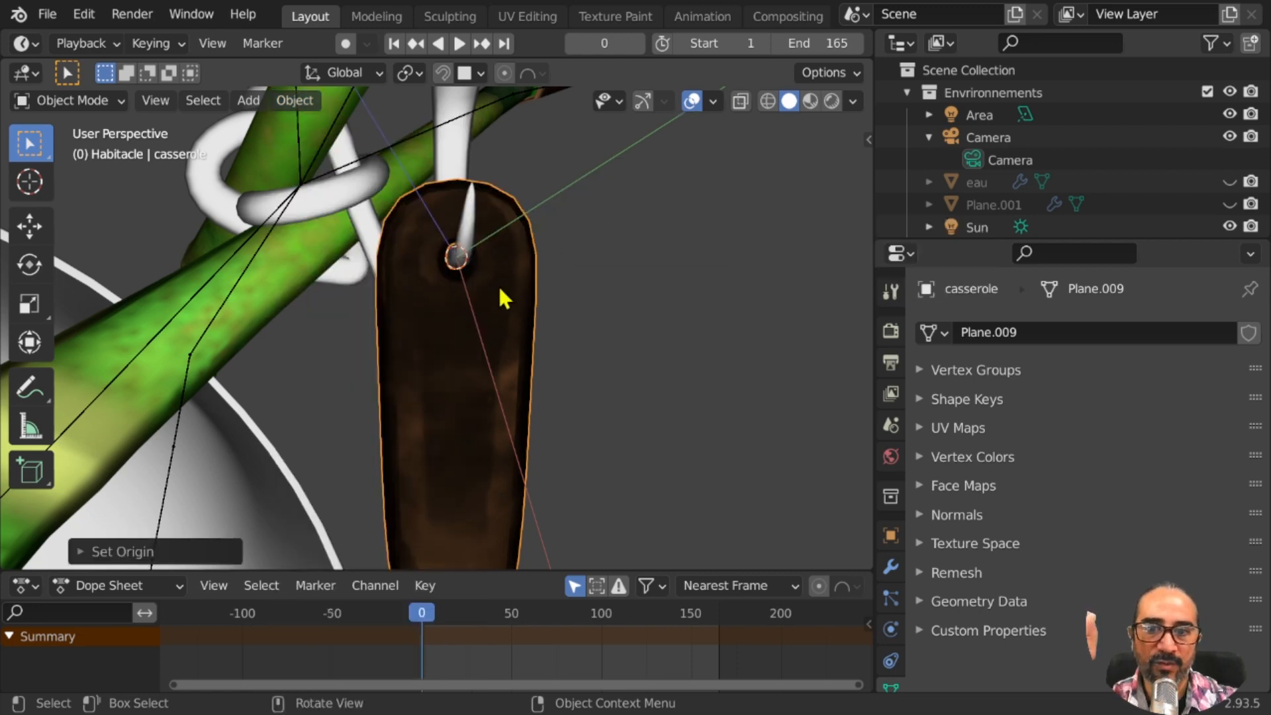
{"action": "middle_click_drag", "start_coordinate": [440, 298], "coordinate": [609, 204]}
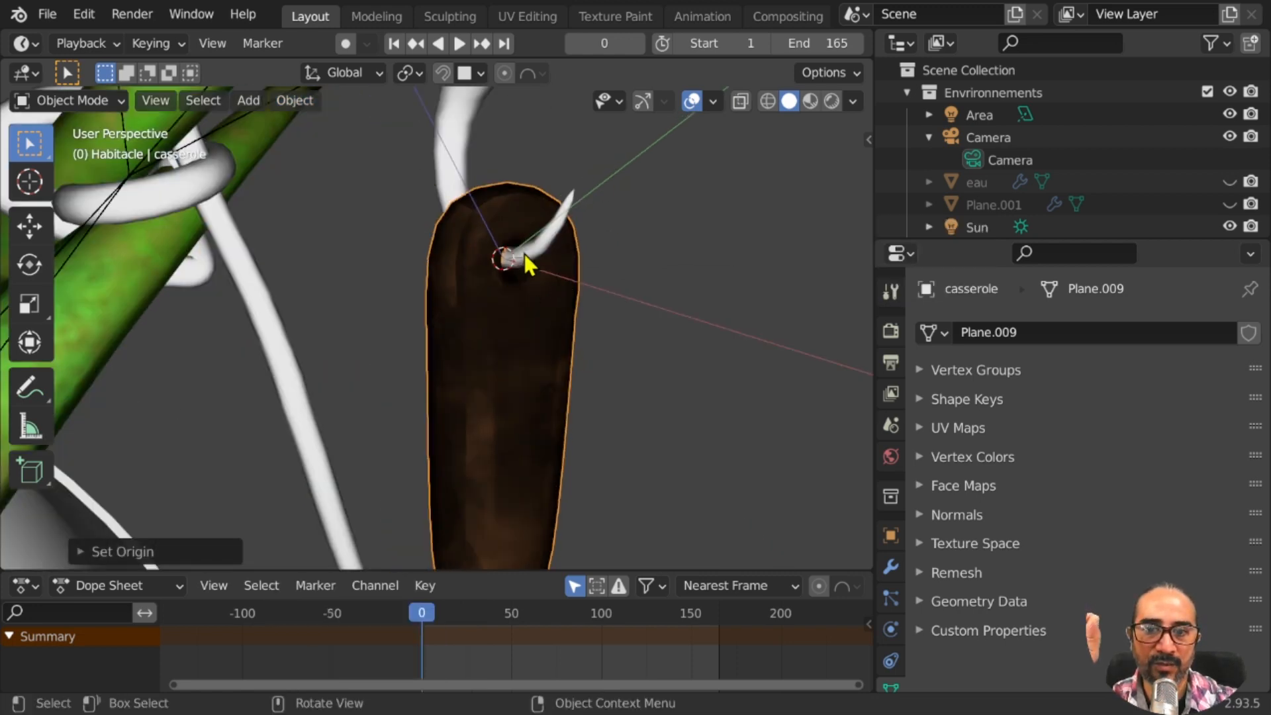
{"action": "mouse_move", "coordinate": [532, 334]}
{"action": "middle_mouse_down"}
{"action": "mouse_move", "coordinate": [375, 321]}
{"action": "mouse_move", "coordinate": [660, 319]}
{"action": "mouse_move", "coordinate": [530, 323]}
{"action": "middle_mouse_up"}
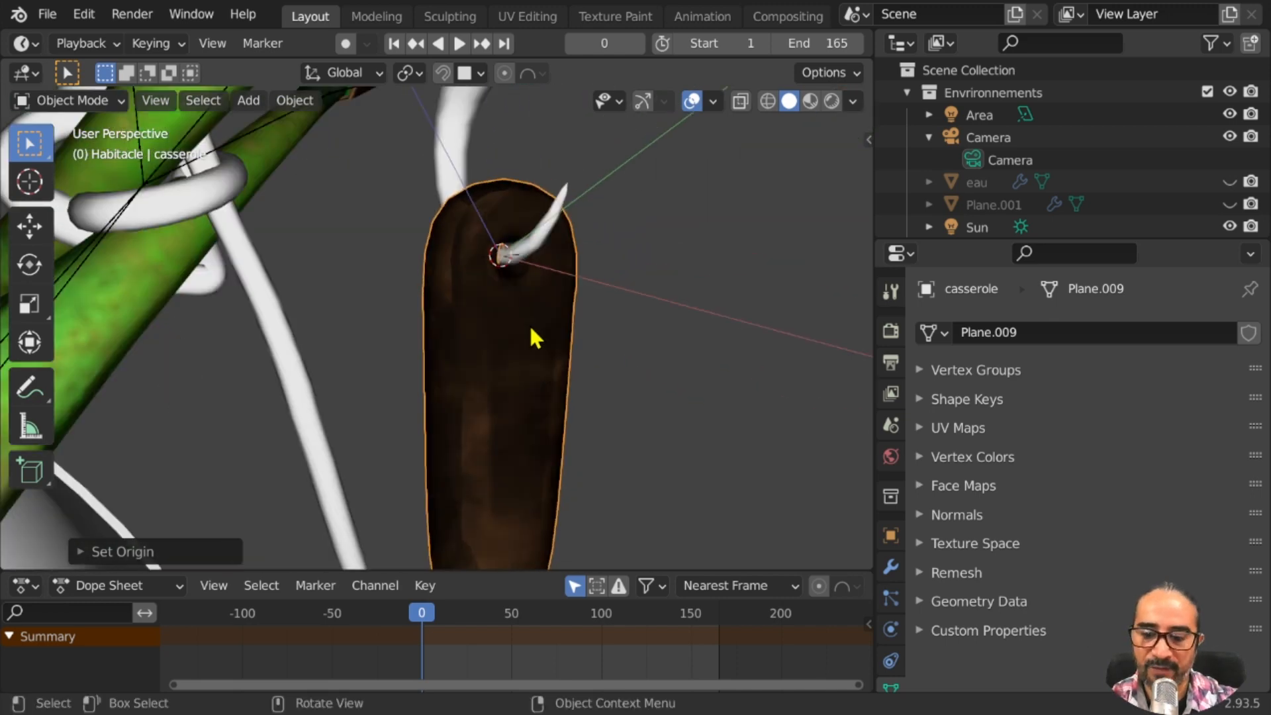
{"action": "key", "text": "shift+s"}
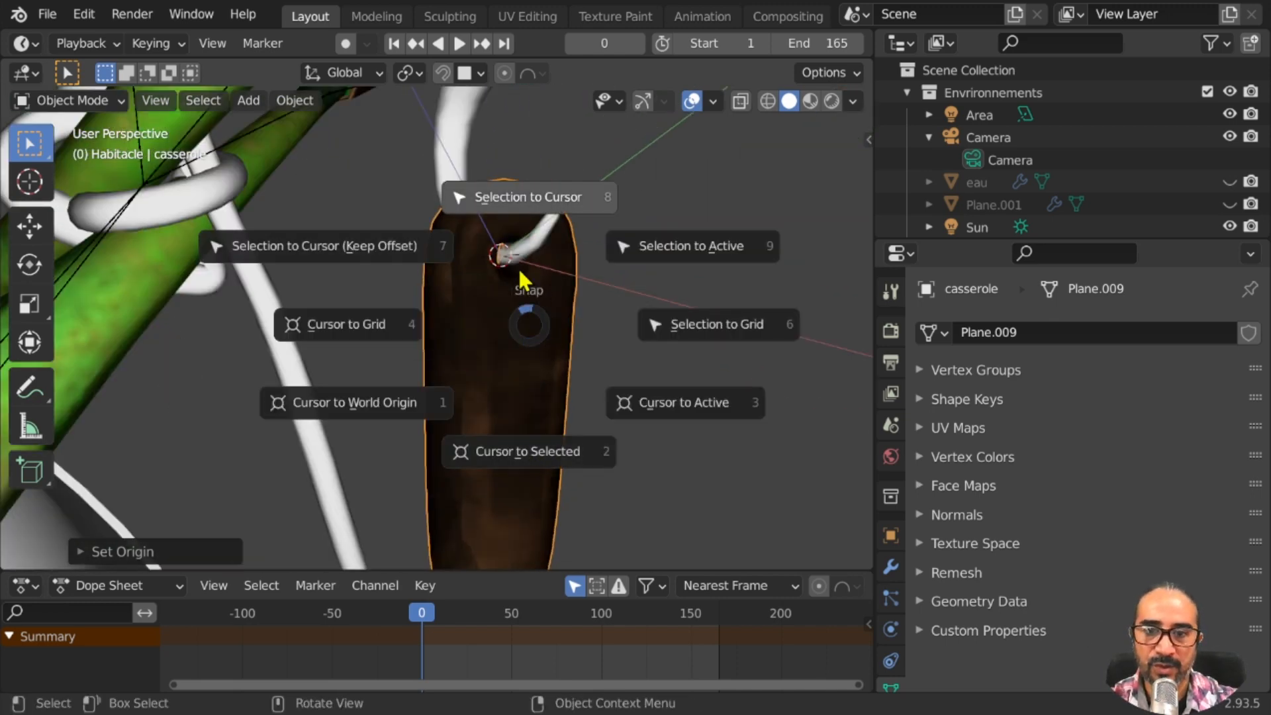
{"action": "left_click", "coordinate": [335, 507]}
Try to rotate the pan about its new origin at the handle's hole
{"action": "scroll", "coordinate": [459, 427], "scroll_direction": "down", "scroll_amount": 6}
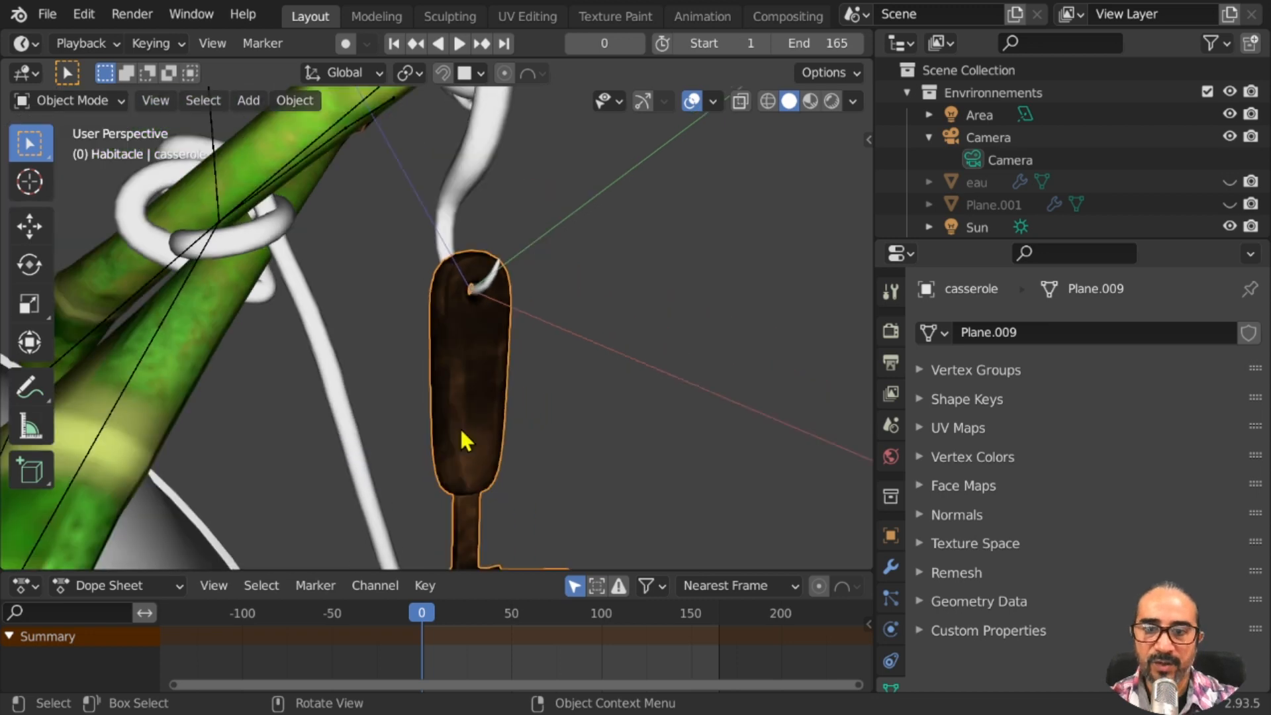
{"action": "middle_click_drag", "start_coordinate": [555, 407], "coordinate": [504, 401]}
{"action": "key", "text": "r"}
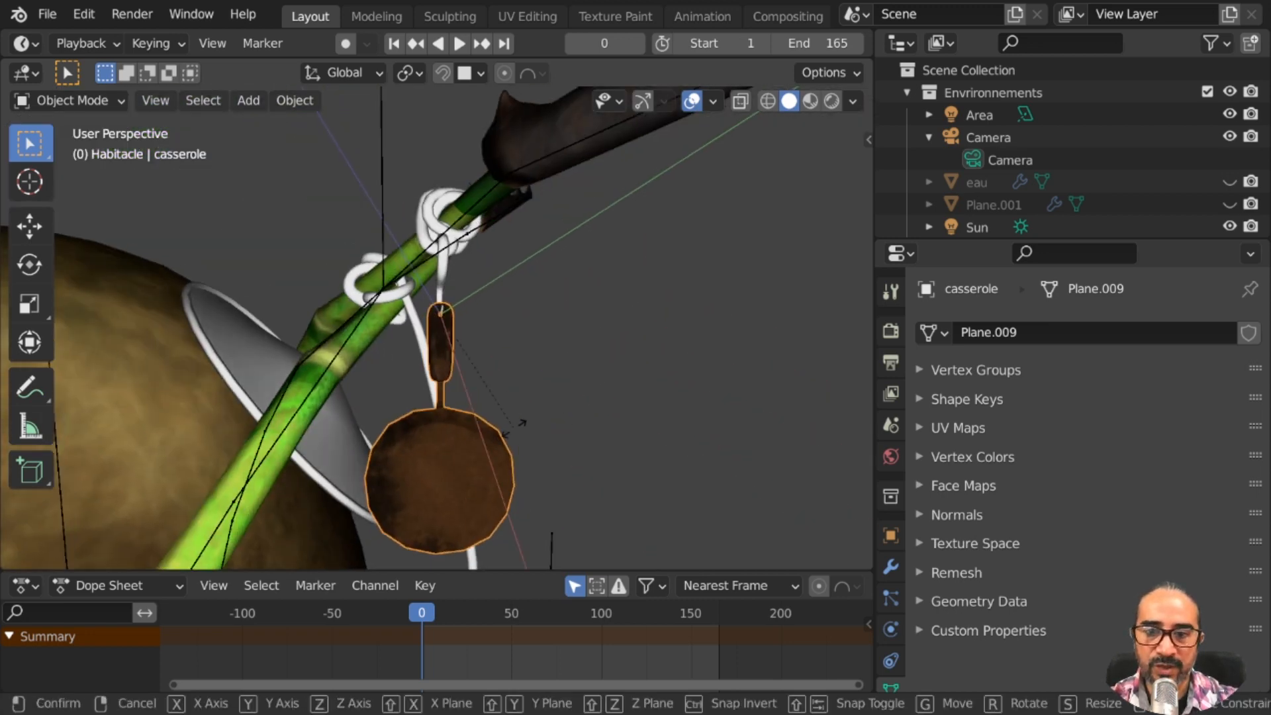
{"action": "right_click", "coordinate": [517, 421]}
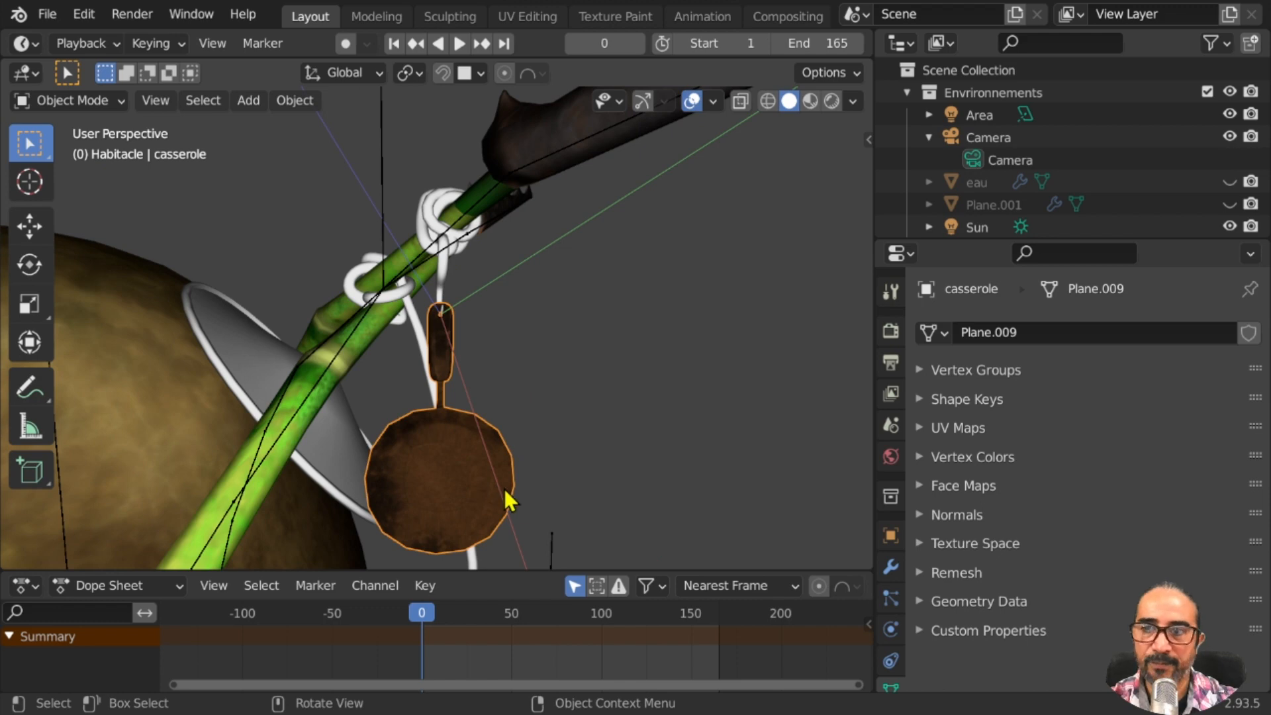
{"action": "middle_click_drag", "start_coordinate": [473, 473], "coordinate": [561, 471]}
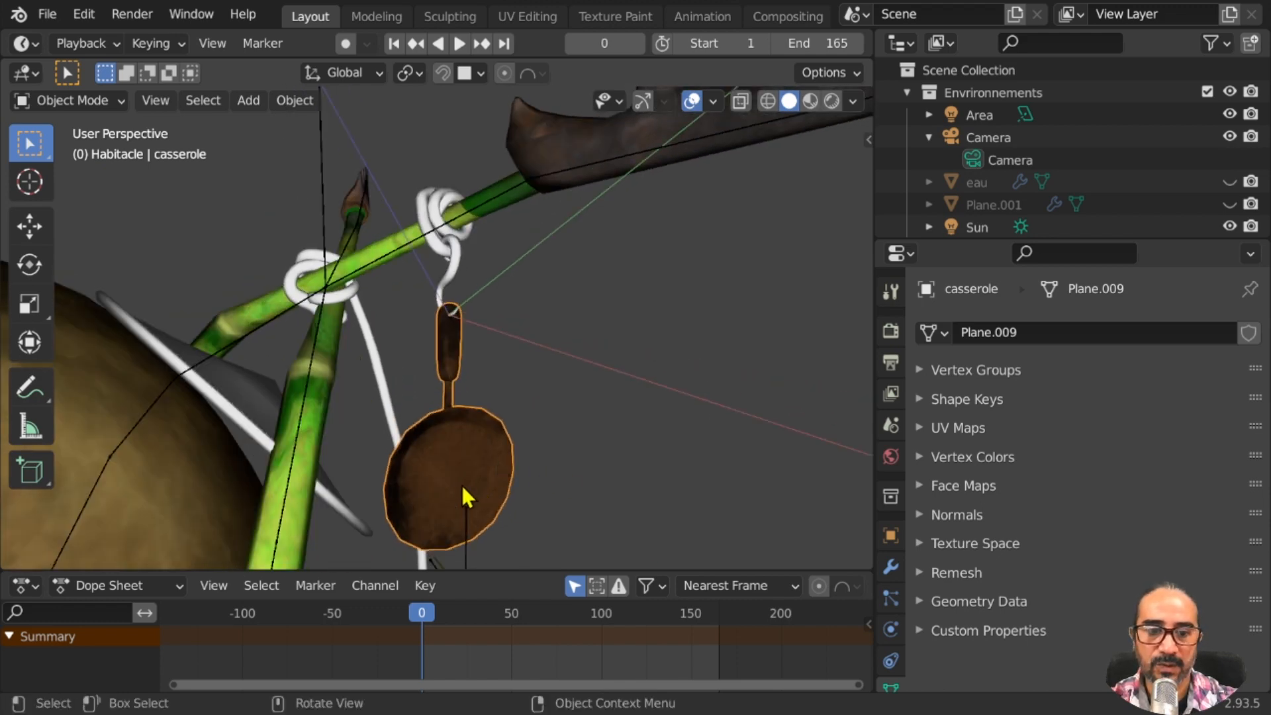
Delete the Limit Rotation object constraint from the pan
{"action": "left_click", "coordinate": [890, 573]}
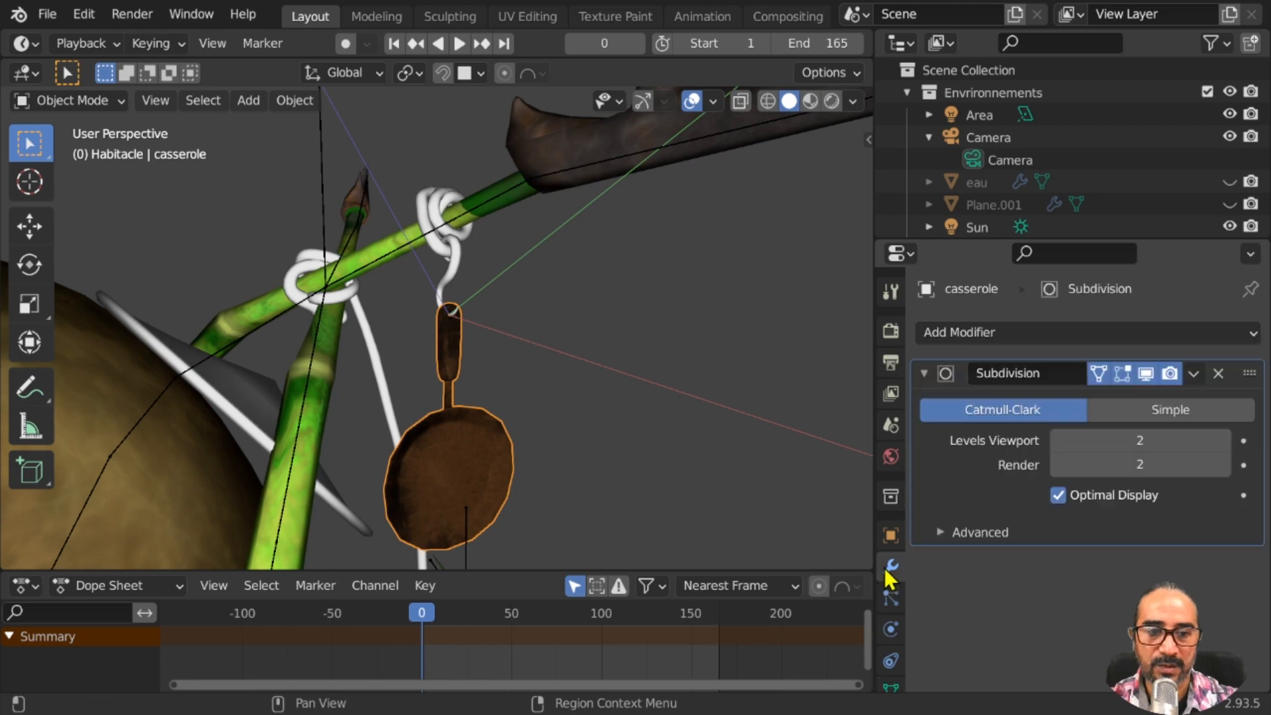
{"action": "left_click", "coordinate": [926, 372]}
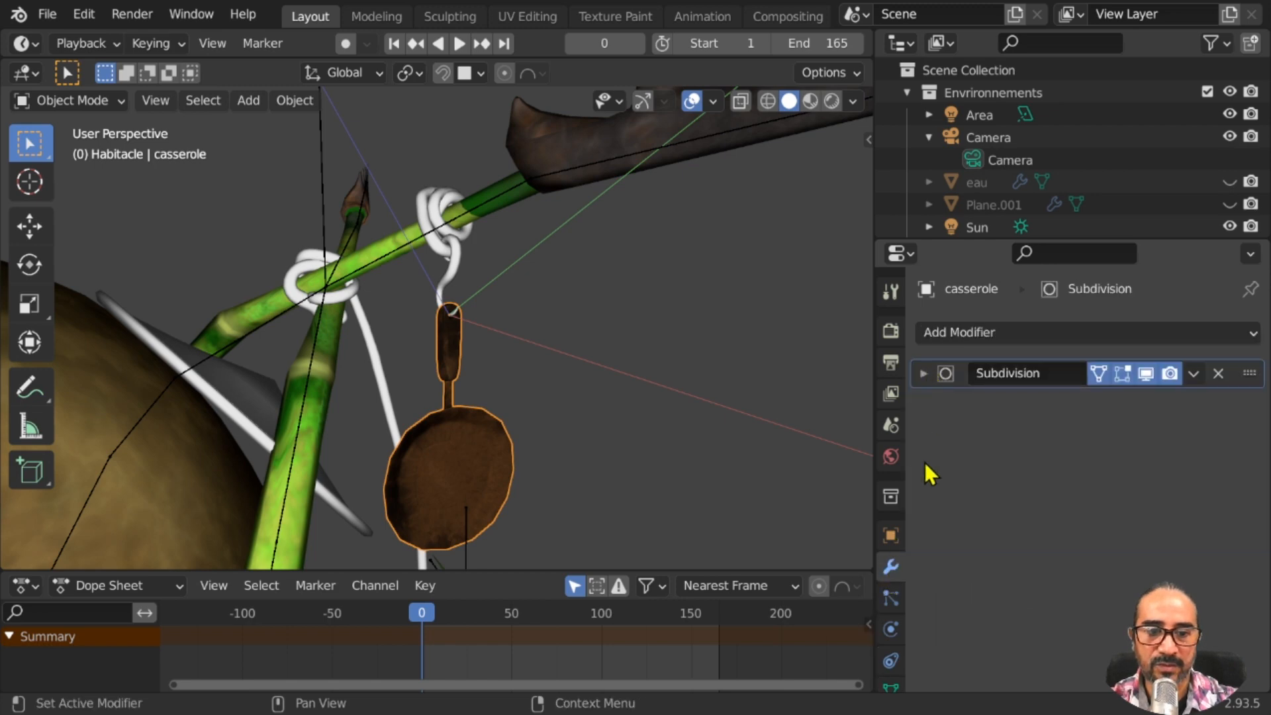
{"action": "scroll", "coordinate": [891, 629], "scroll_direction": "down", "scroll_amount": 2}
{"action": "scroll", "coordinate": [889, 632], "scroll_direction": "down", "scroll_amount": 2}
{"action": "left_click", "coordinate": [890, 563]}
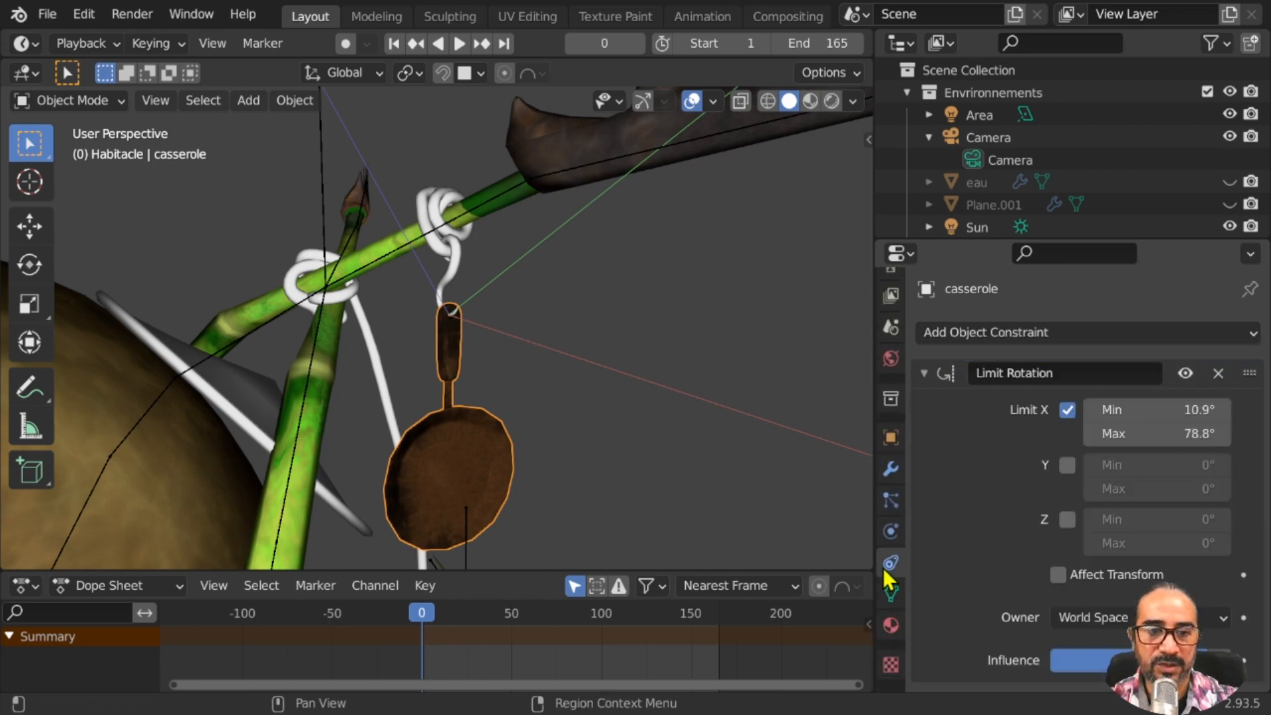
{"action": "left_click", "coordinate": [1218, 373]}
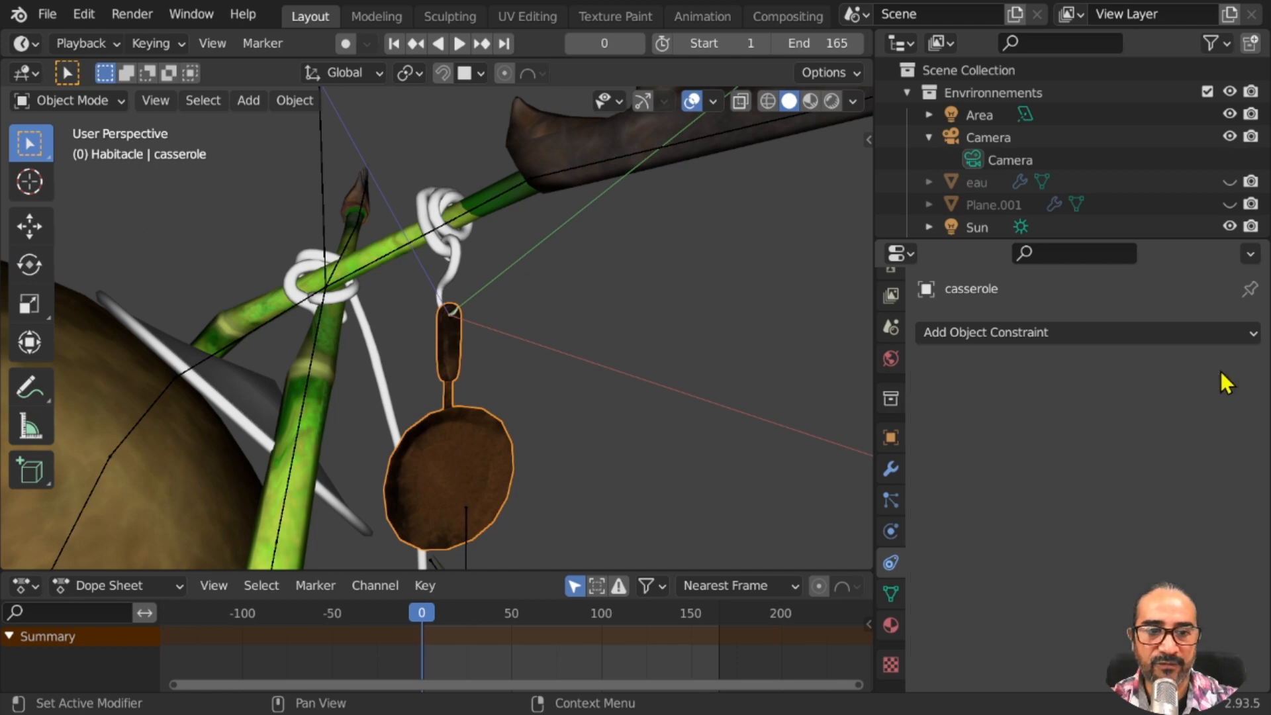
Try rotating the pan again without the constraint, from the front and from the side
{"action": "key", "text": "r"}
{"action": "key", "text": "Escape"}
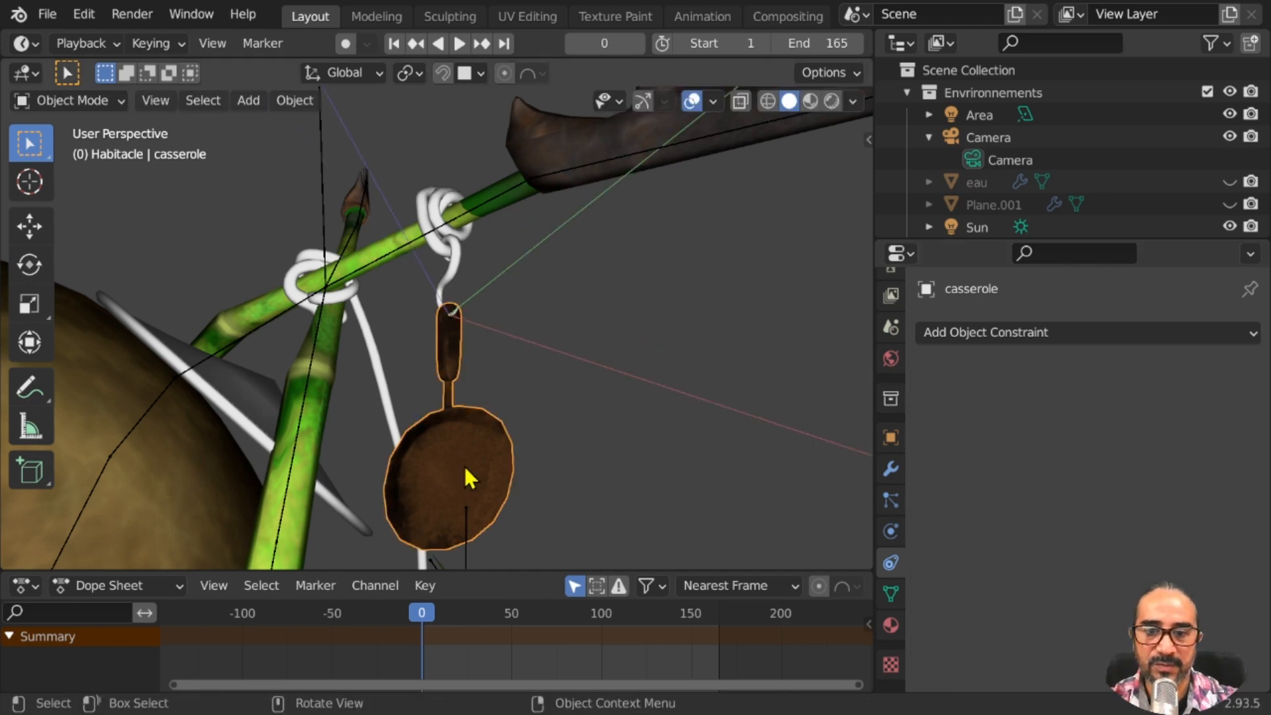
{"action": "middle_click_drag", "start_coordinate": [468, 477], "coordinate": [578, 454]}
{"action": "key", "text": "r"}
{"action": "key", "text": "Escape"}
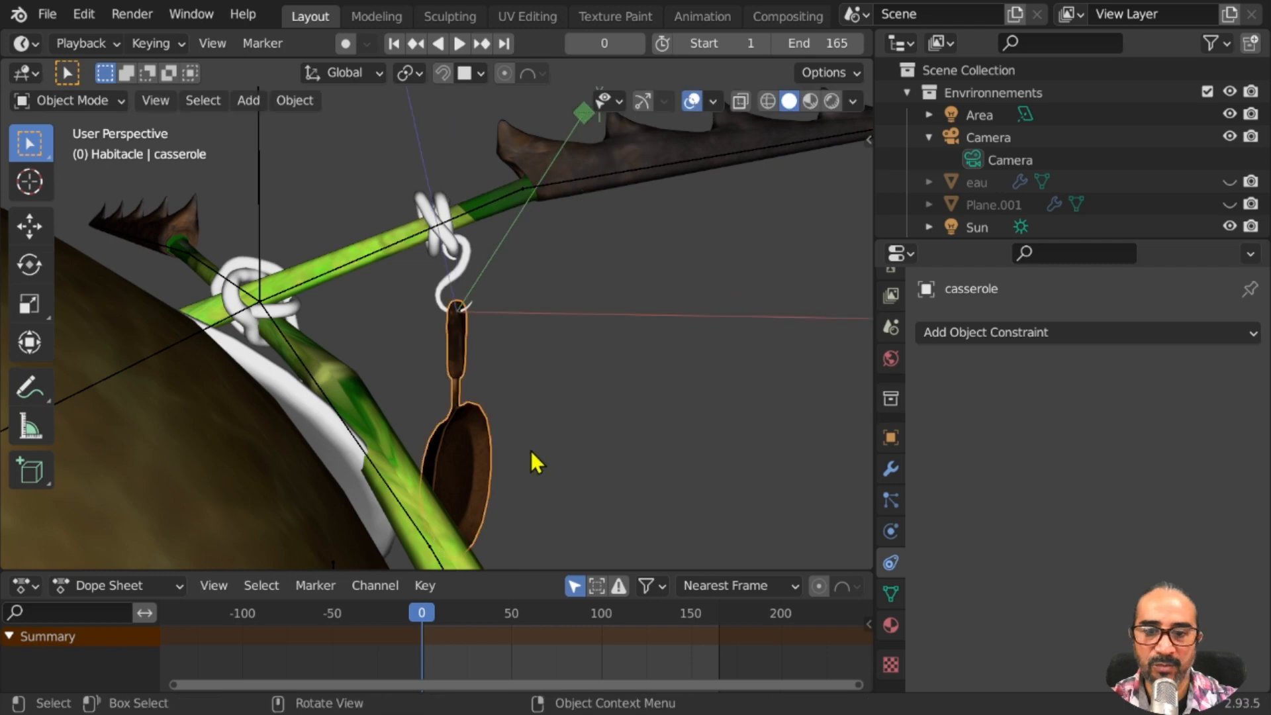
Enlarge the Outliner, locate the pan in it, and examine its mesh data and materials for anything blocking rotation
{"action": "left_click", "coordinate": [891, 594]}
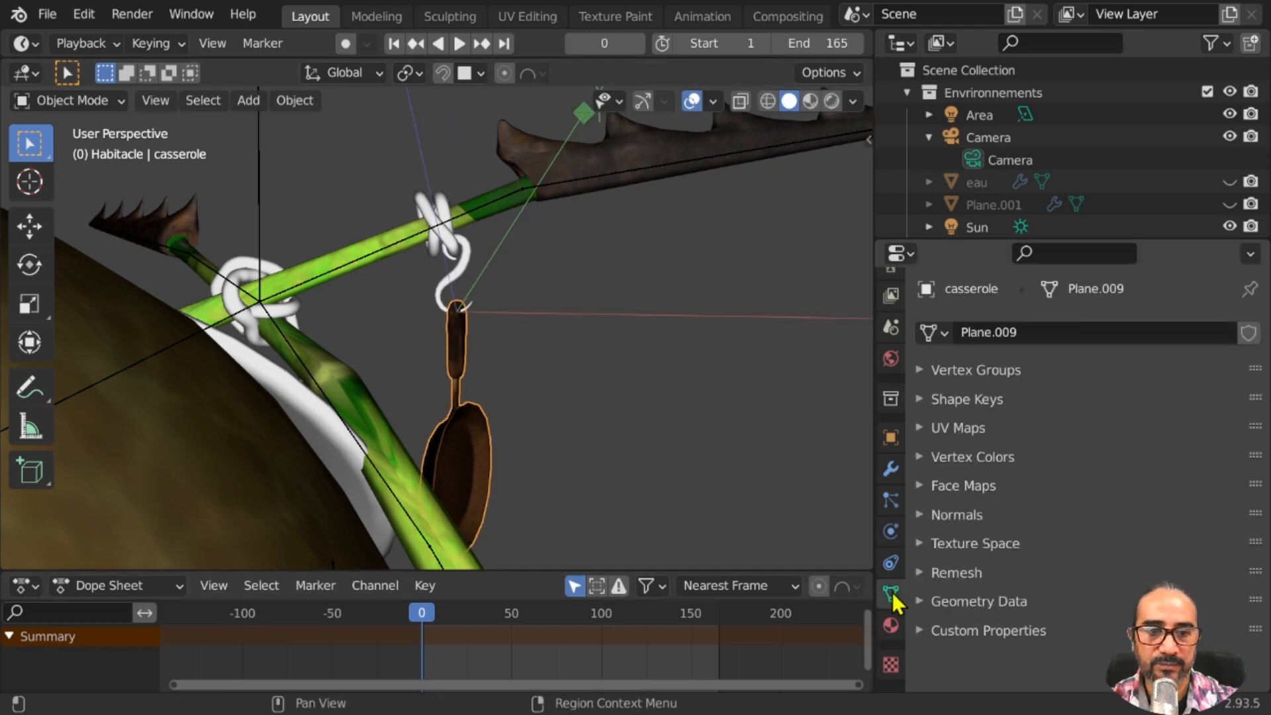
{"action": "left_click", "coordinate": [890, 564]}
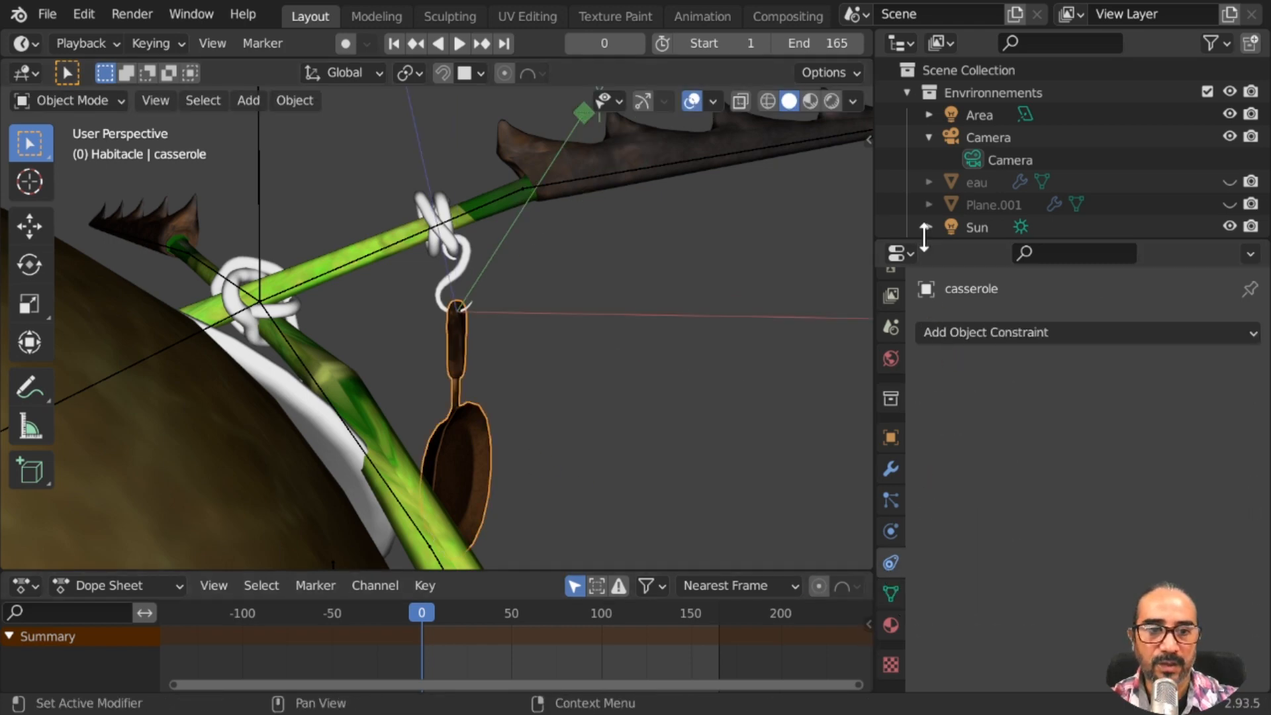
{"action": "left_click_drag", "start_coordinate": [923, 242], "coordinate": [934, 473]}
{"action": "key", "text": "period"}
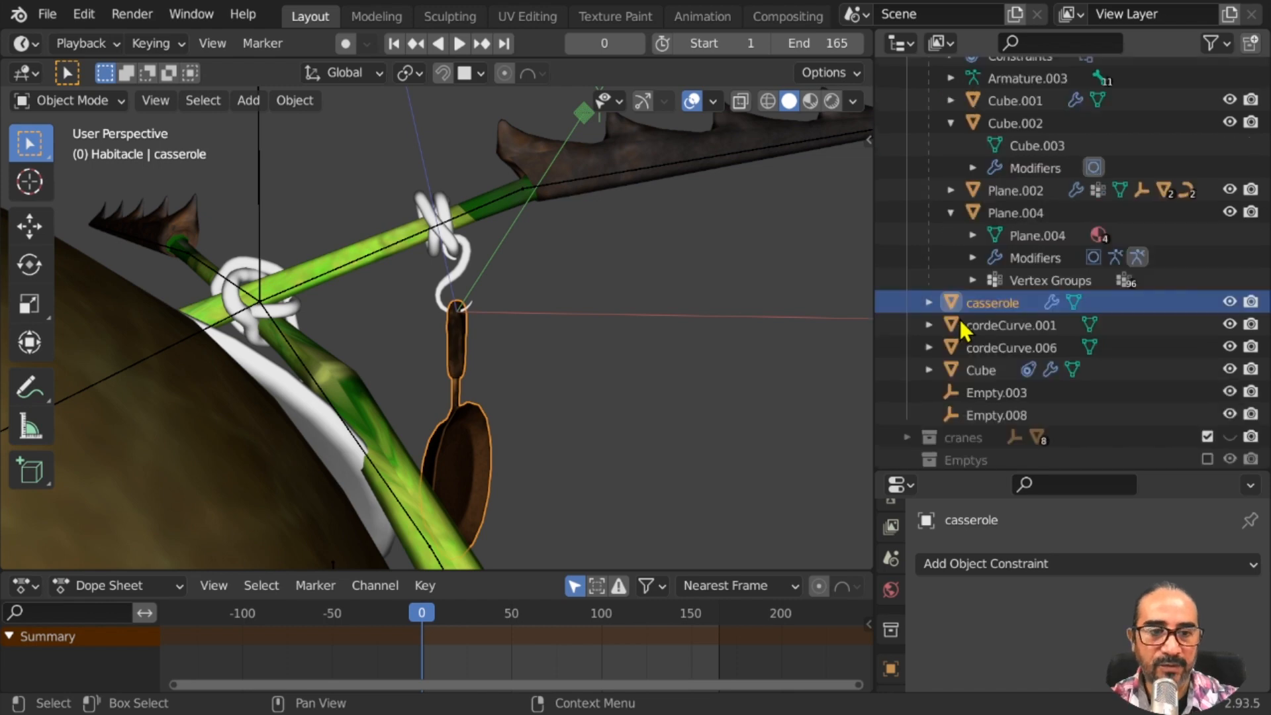
{"action": "left_click", "coordinate": [929, 302]}
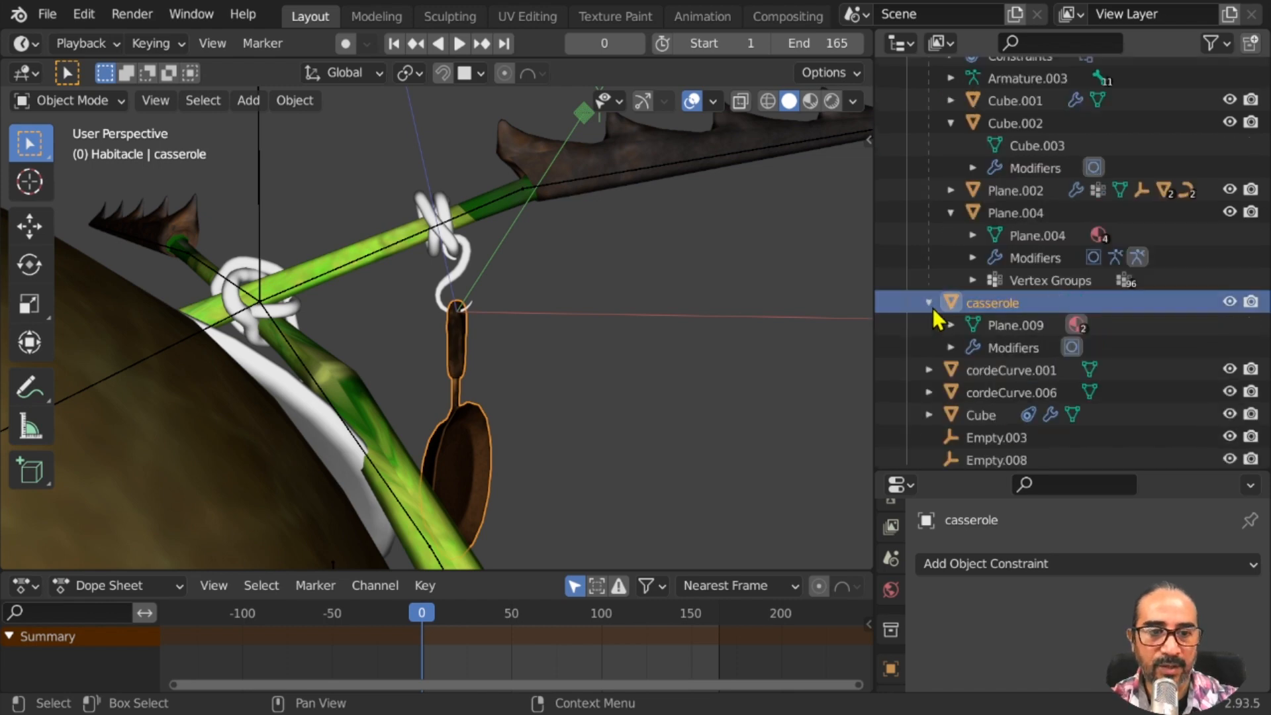
{"action": "left_click", "coordinate": [993, 328]}
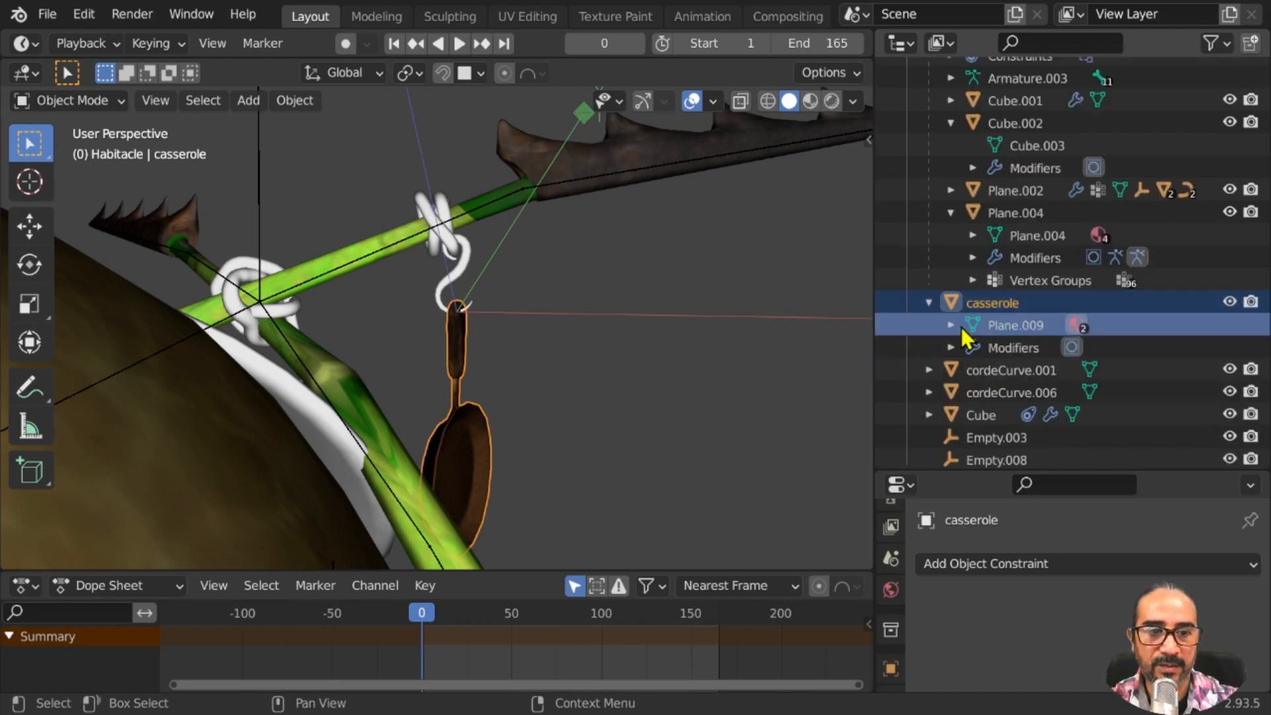
{"action": "left_click", "coordinate": [951, 325]}
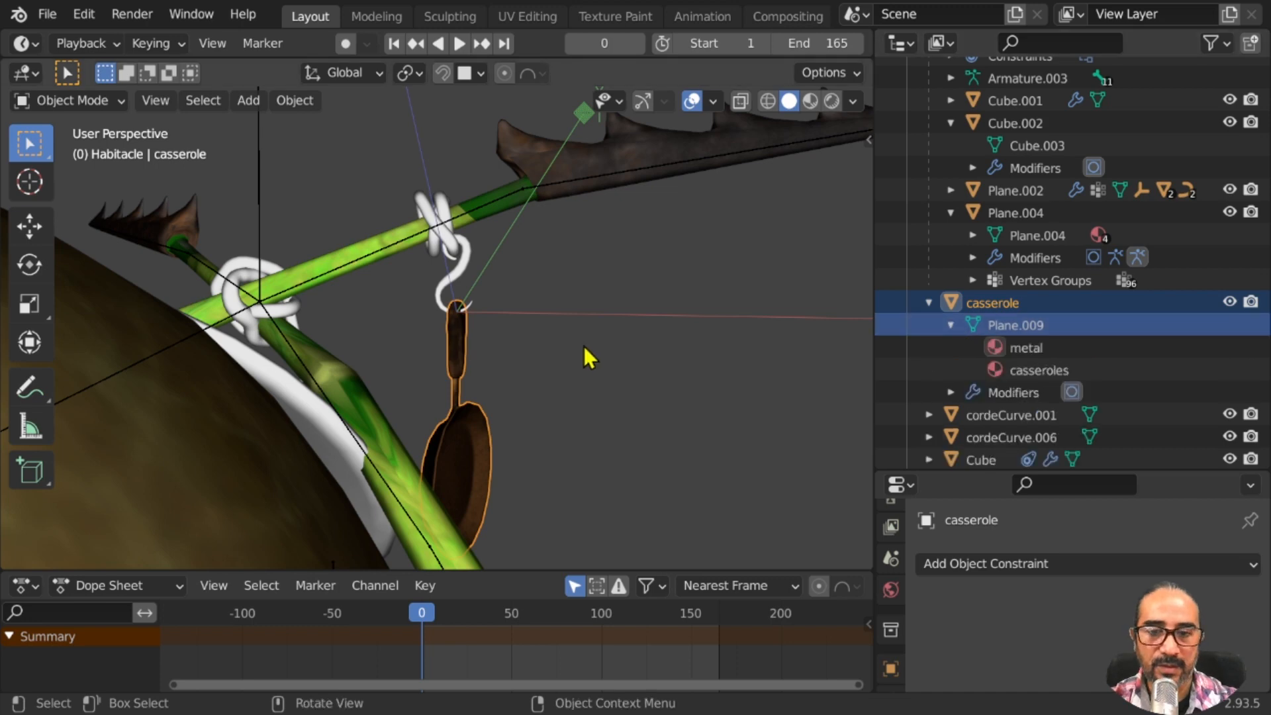
Examine the pan's mesh in Edit Mode and its surroundings on the rig from several angles
{"action": "scroll", "coordinate": [582, 343], "scroll_direction": "up", "scroll_amount": 2}
{"action": "middle_click_drag", "start_coordinate": [582, 344], "coordinate": [473, 374]}
{"action": "key", "text": "Tab"}
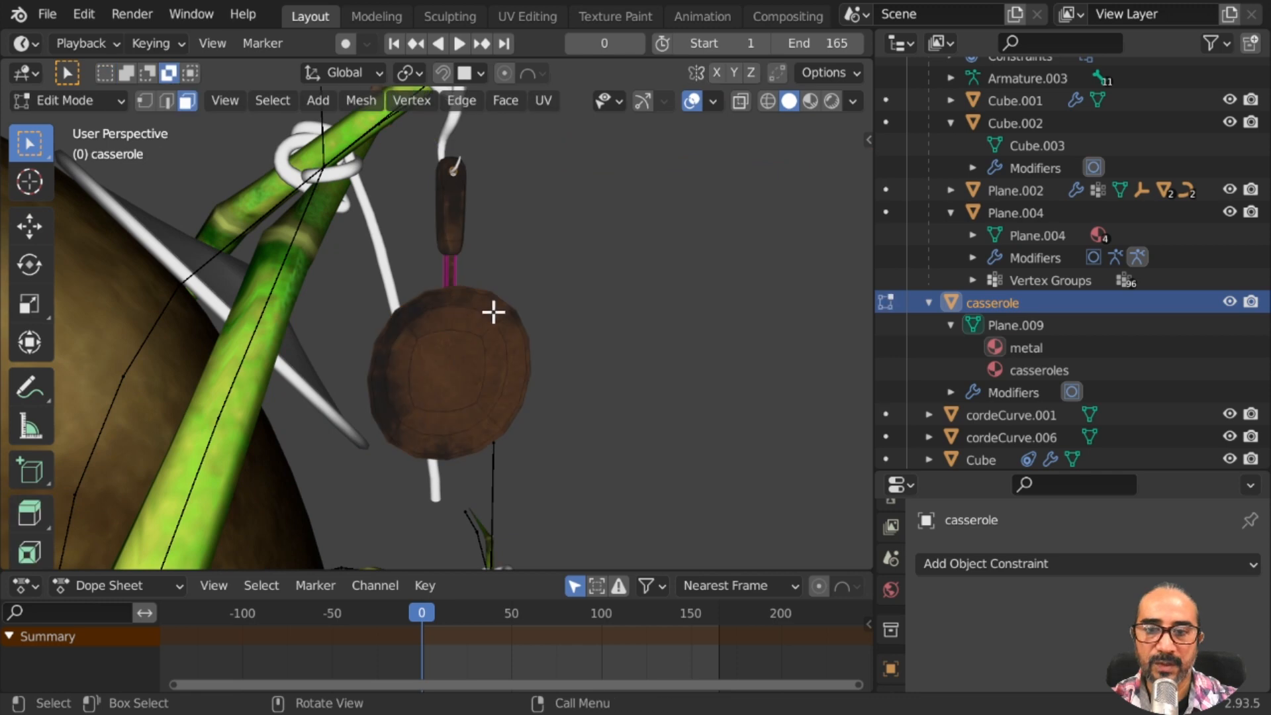
{"action": "key", "text": "Tab"}
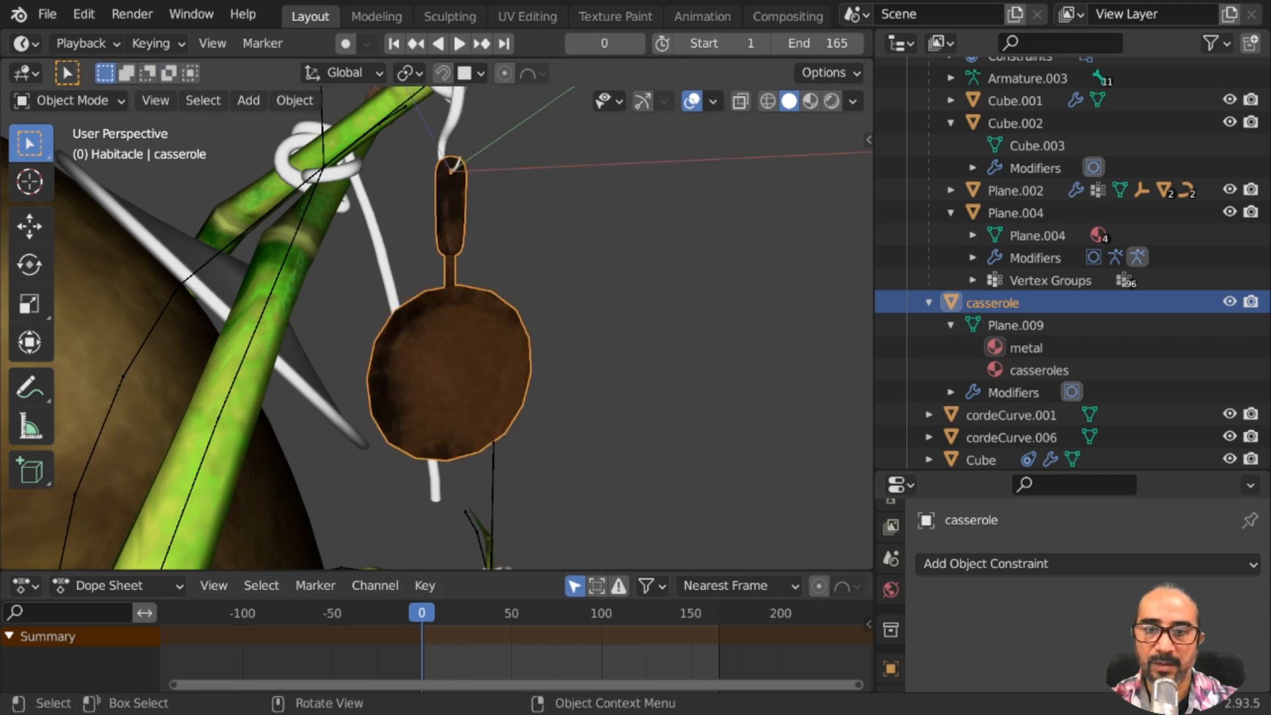
{"action": "middle_click_drag", "start_coordinate": [446, 389], "coordinate": [484, 400]}
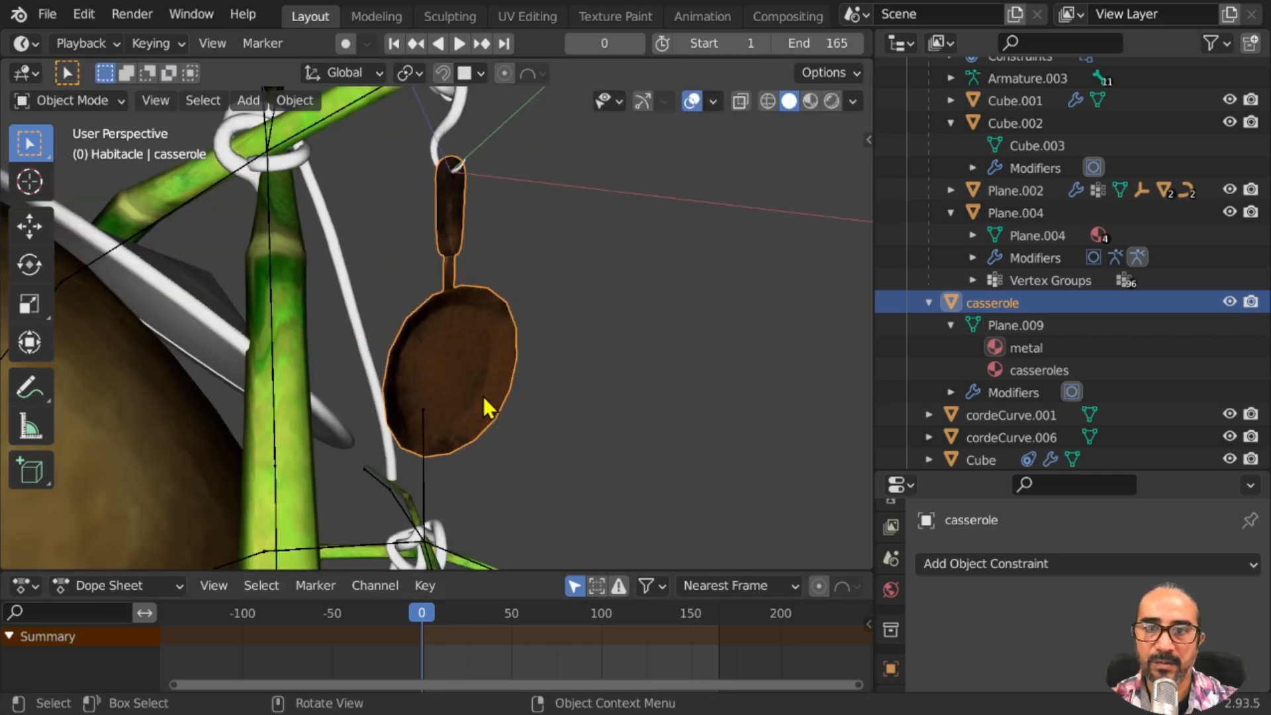
{"action": "left_click", "coordinate": [768, 102]}
{"action": "left_click", "coordinate": [789, 102]}
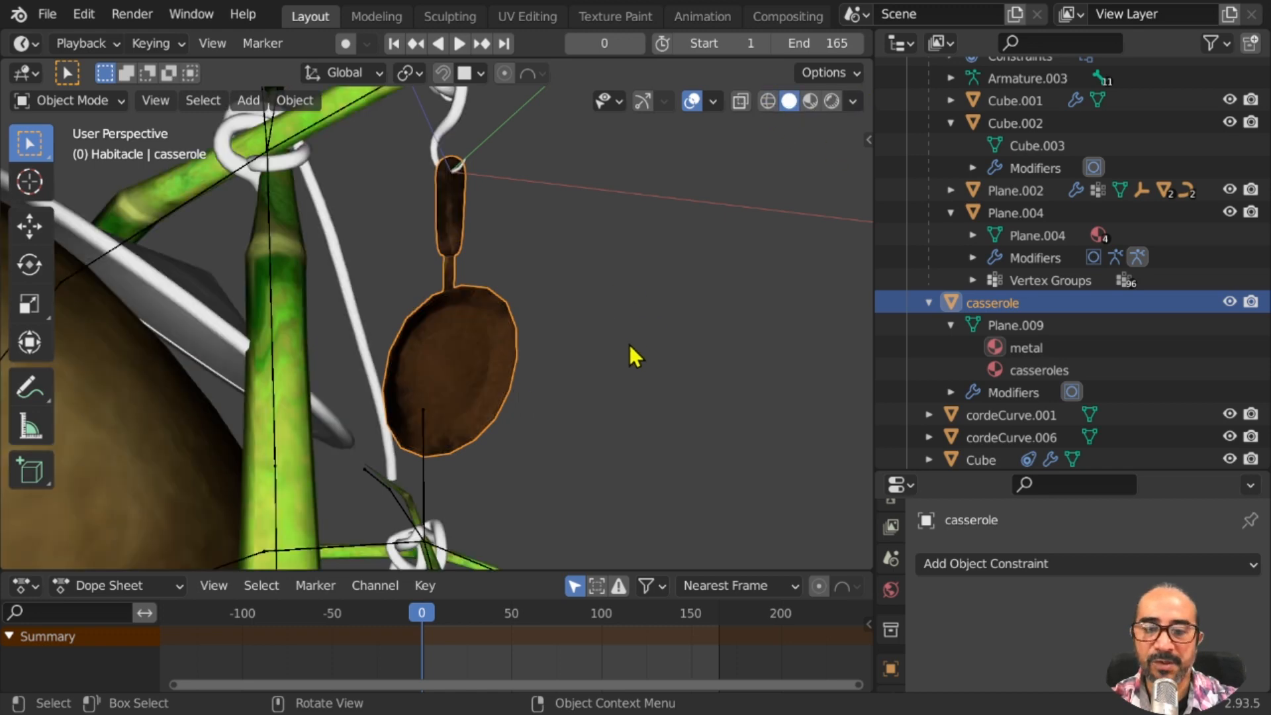
{"action": "scroll", "coordinate": [632, 358], "scroll_direction": "down", "scroll_amount": 8}
{"action": "middle_click_drag", "start_coordinate": [611, 364], "coordinate": [102, 438]}
{"action": "middle_click_drag", "start_coordinate": [493, 391], "coordinate": [629, 417]}
{"action": "scroll", "coordinate": [761, 411], "scroll_direction": "up", "scroll_amount": 3}
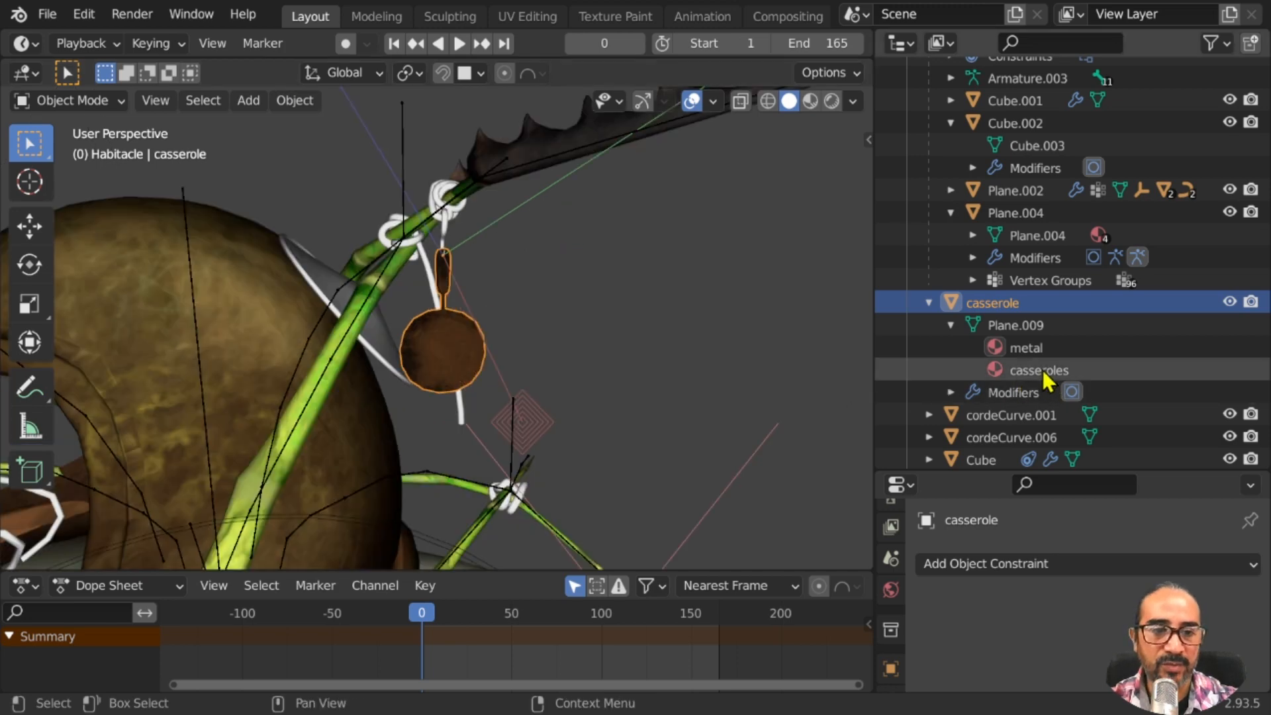
Clear the pan's parent and try to move the pan
{"action": "key", "text": "alt+p"}
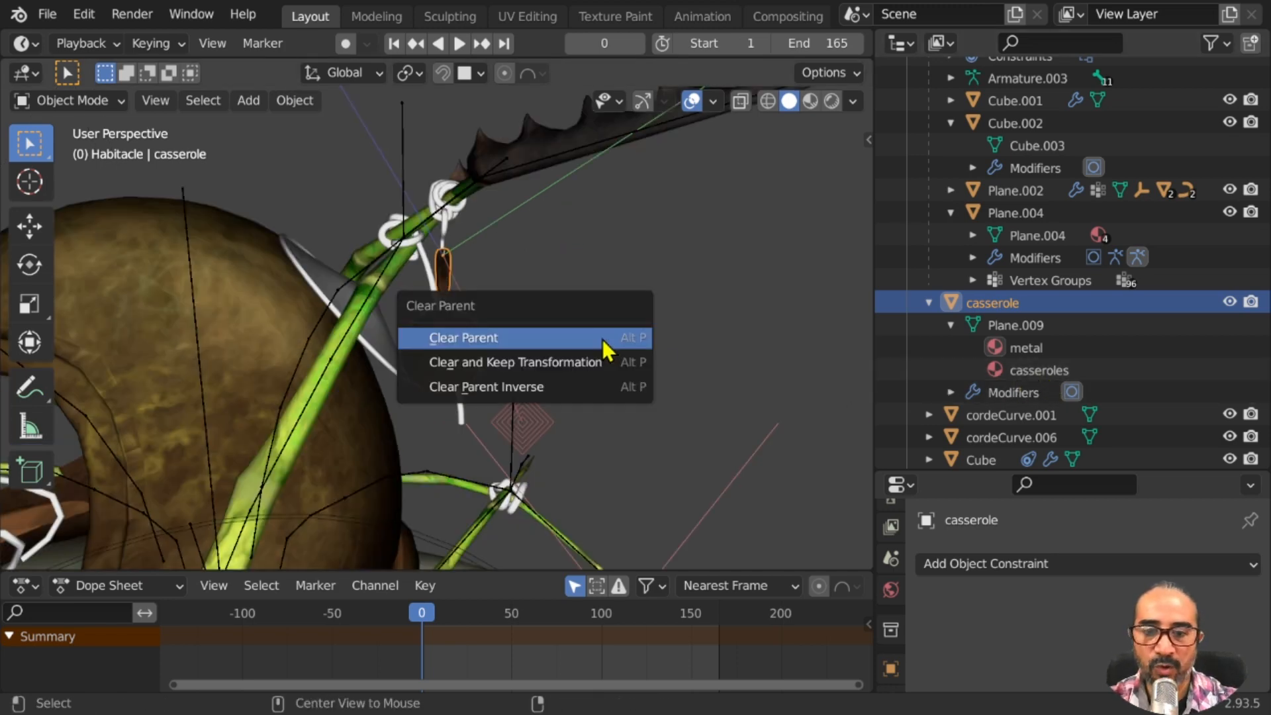
{"action": "left_click", "coordinate": [475, 336]}
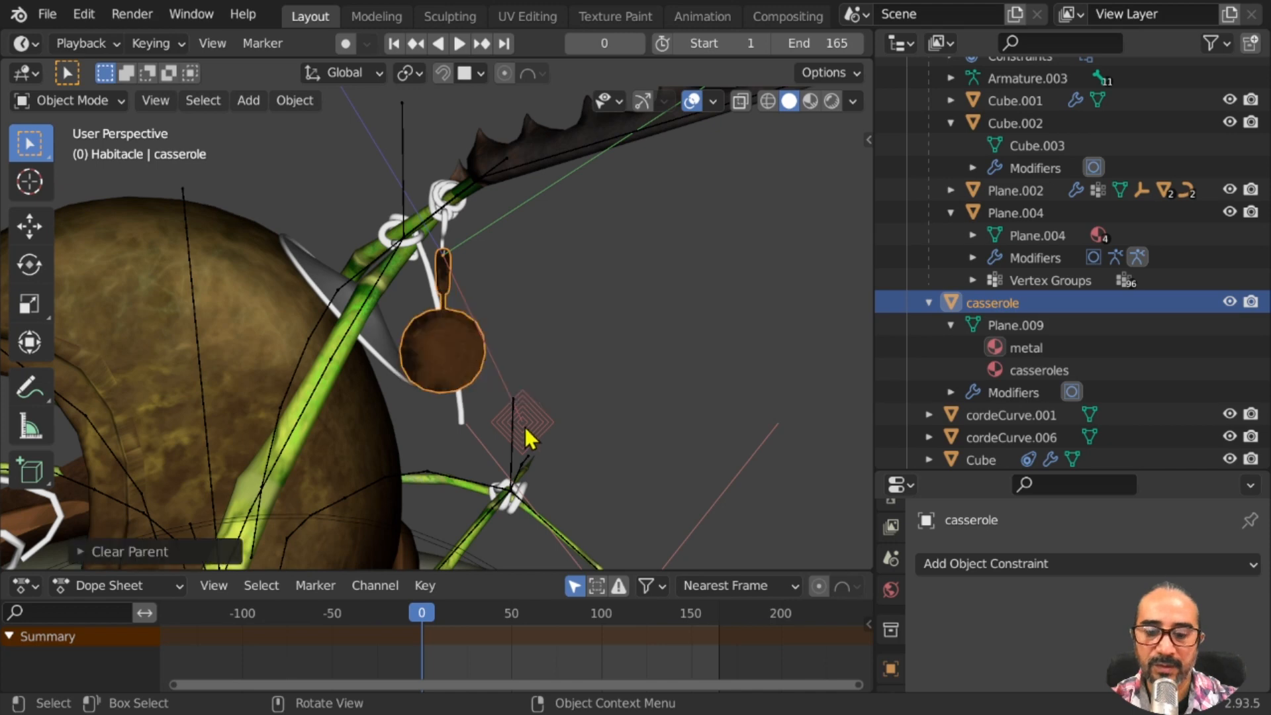
{"action": "left_click", "coordinate": [452, 351]}
{"action": "left_click", "coordinate": [466, 348]}
{"action": "key", "text": "g"}
{"action": "right_click", "coordinate": [423, 368]}
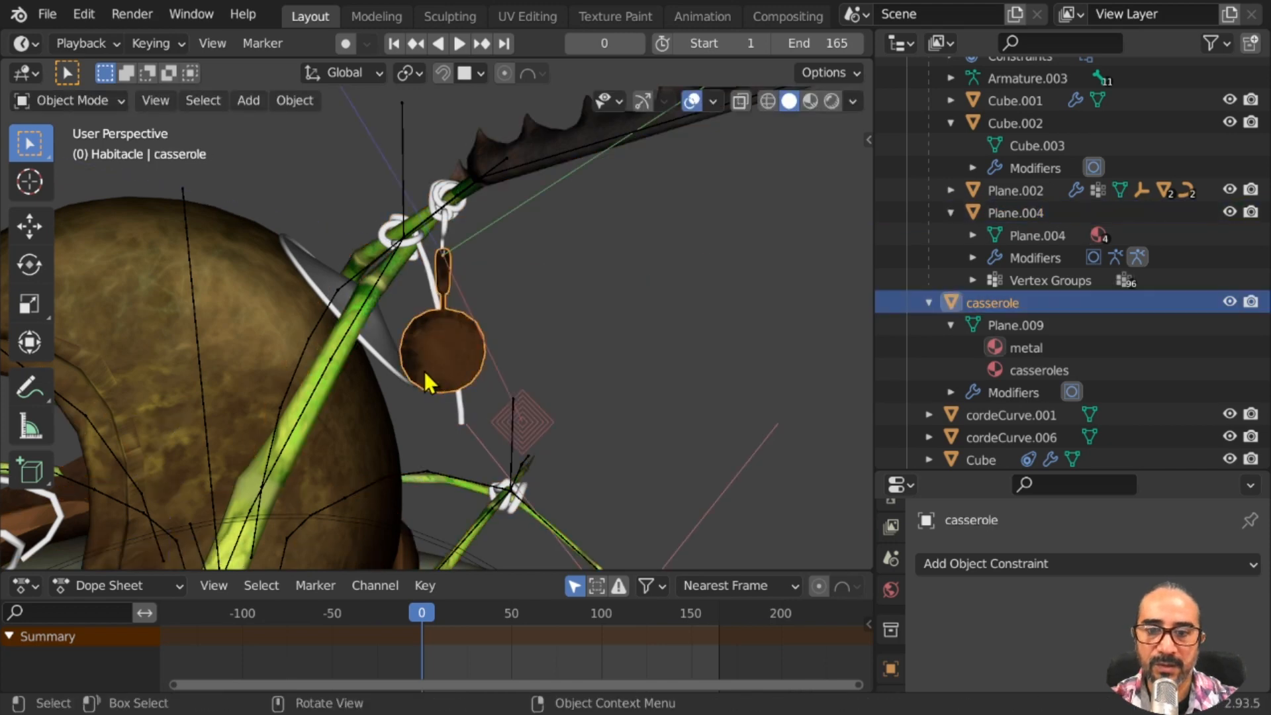
Turn off the Affect Only Origins transform option so transforms act on the pan itself
{"action": "middle_click_drag", "start_coordinate": [439, 368], "coordinate": [834, 134]}
{"action": "left_click", "coordinate": [859, 69]}
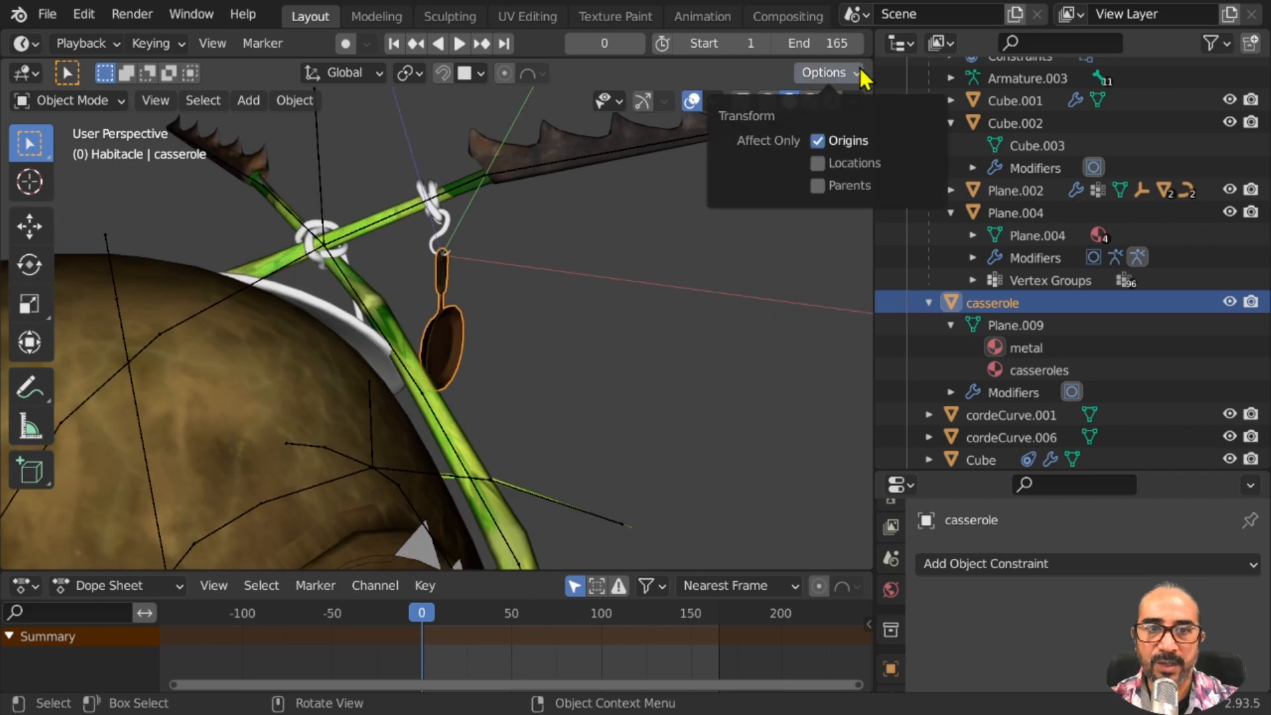
{"action": "left_click", "coordinate": [821, 141]}
{"action": "middle_click_drag", "start_coordinate": [625, 326], "coordinate": [668, 285]}
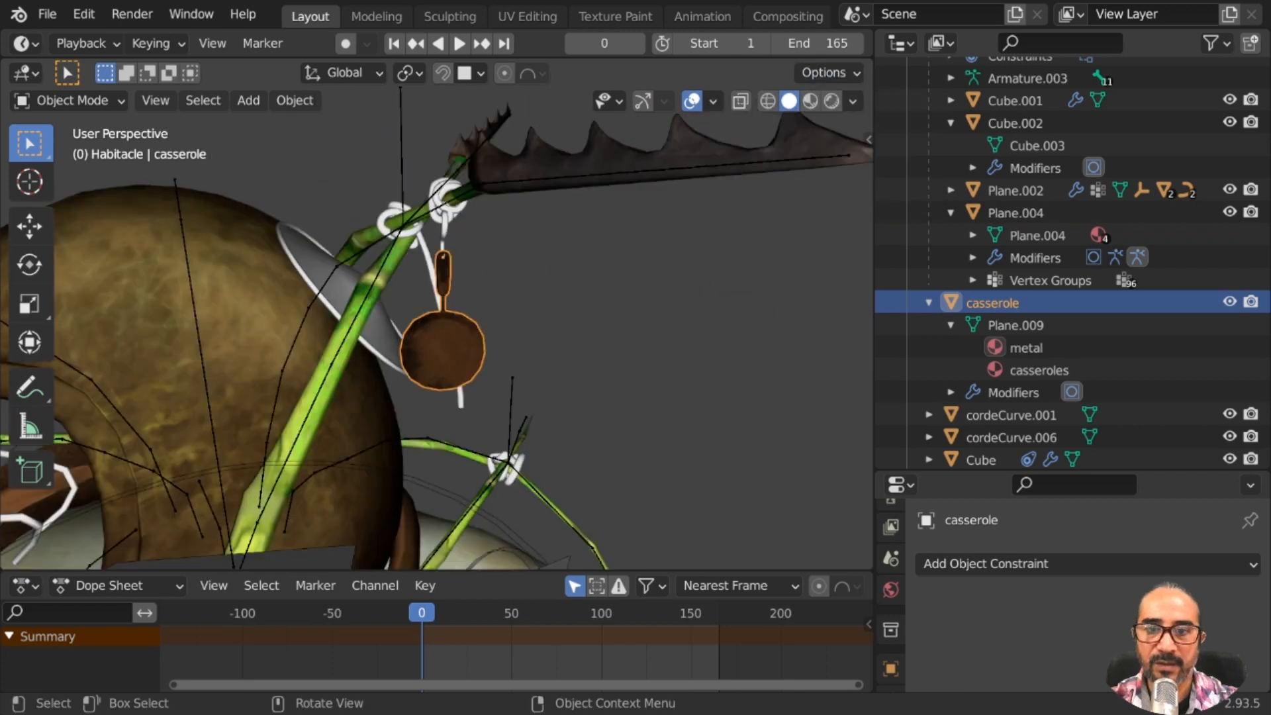
Test the pan's rotation and recheck the Affect Only Origins transform option
{"action": "key", "text": "r"}
{"action": "key", "text": "Escape"}
{"action": "left_click", "coordinate": [848, 74]}
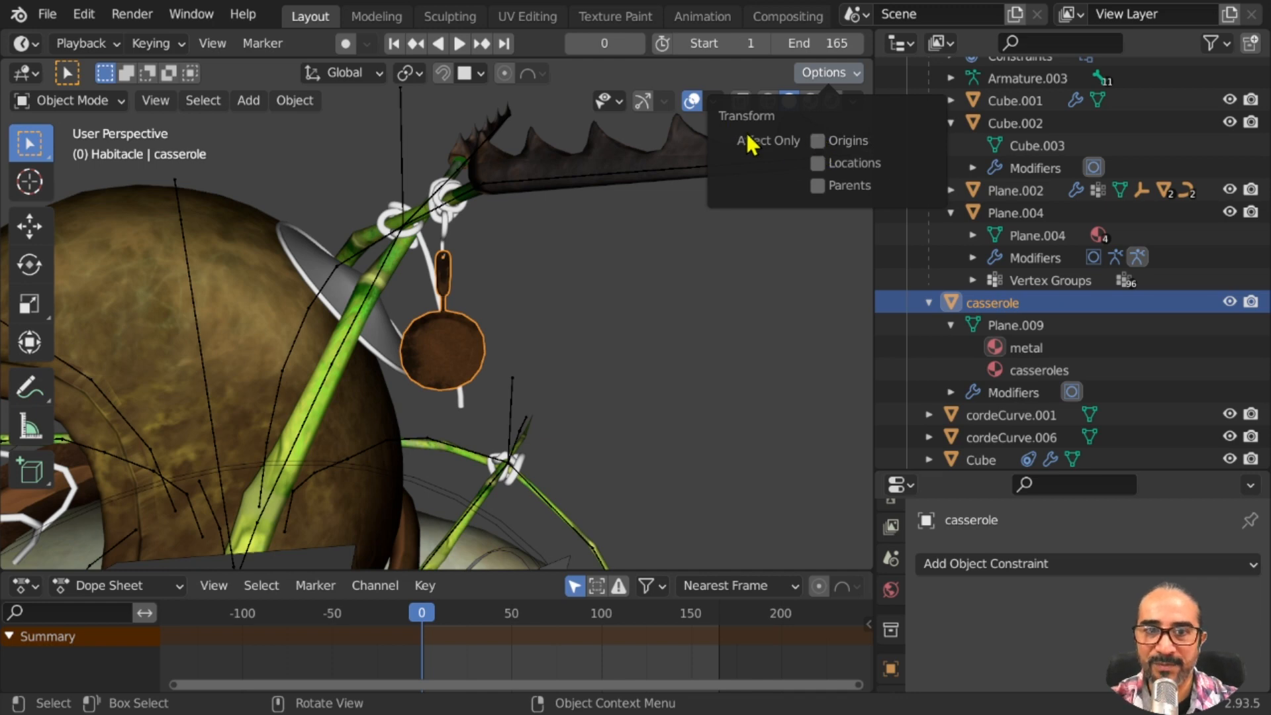
{"action": "left_click", "coordinate": [818, 143]}
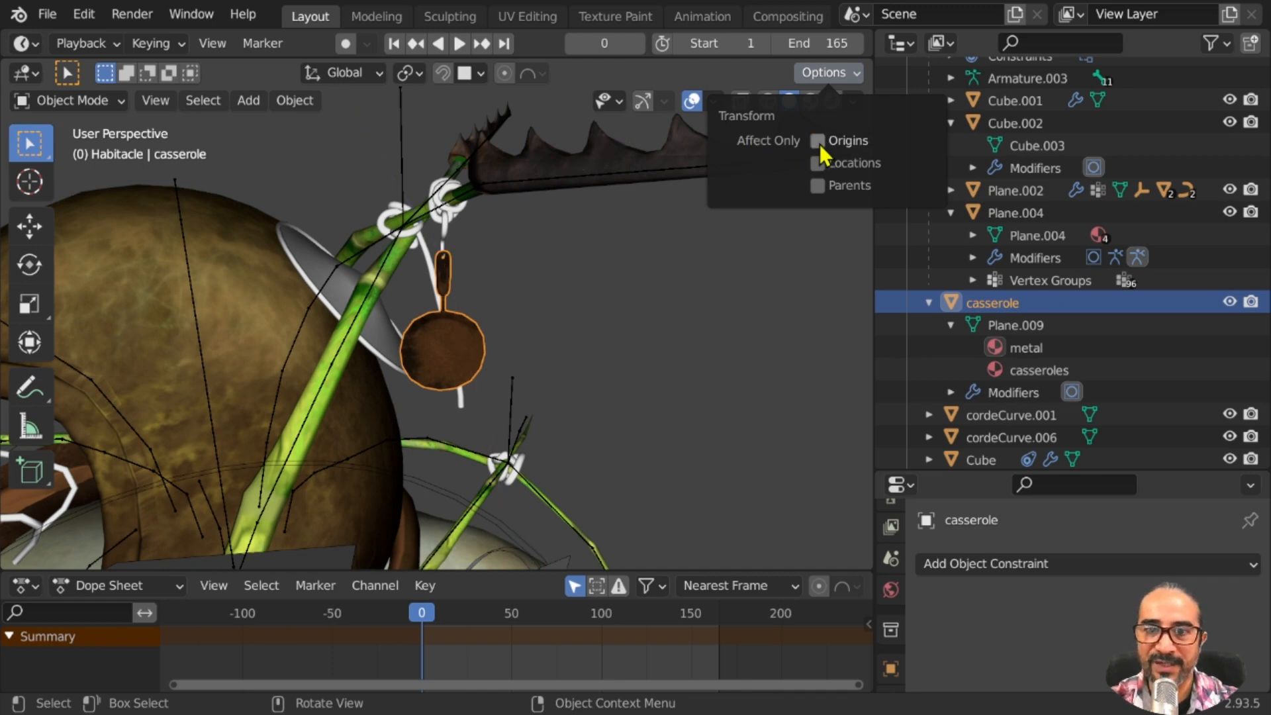
Test rotating the pan about its handle's hole from several viewing angles
{"action": "mouse_move", "coordinate": [483, 437]}
{"action": "middle_mouse_down"}
{"action": "mouse_move", "coordinate": [468, 420]}
{"action": "mouse_move", "coordinate": [469, 449]}
{"action": "middle_mouse_up"}
{"action": "scroll", "coordinate": [467, 443], "scroll_direction": "up", "scroll_amount": 2}
{"action": "key", "text": "r"}
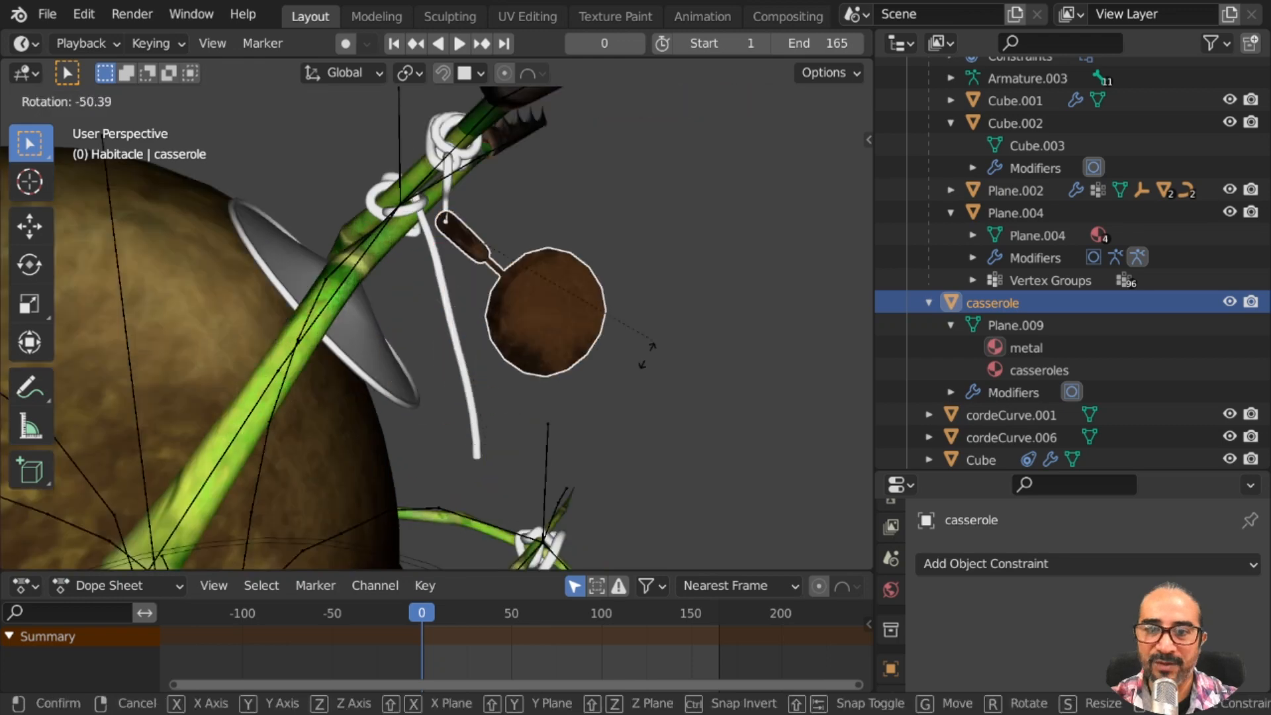
{"action": "left_click", "coordinate": [418, 430]}
{"action": "middle_click_drag", "start_coordinate": [418, 430], "coordinate": [645, 355]}
{"action": "key", "text": "r"}
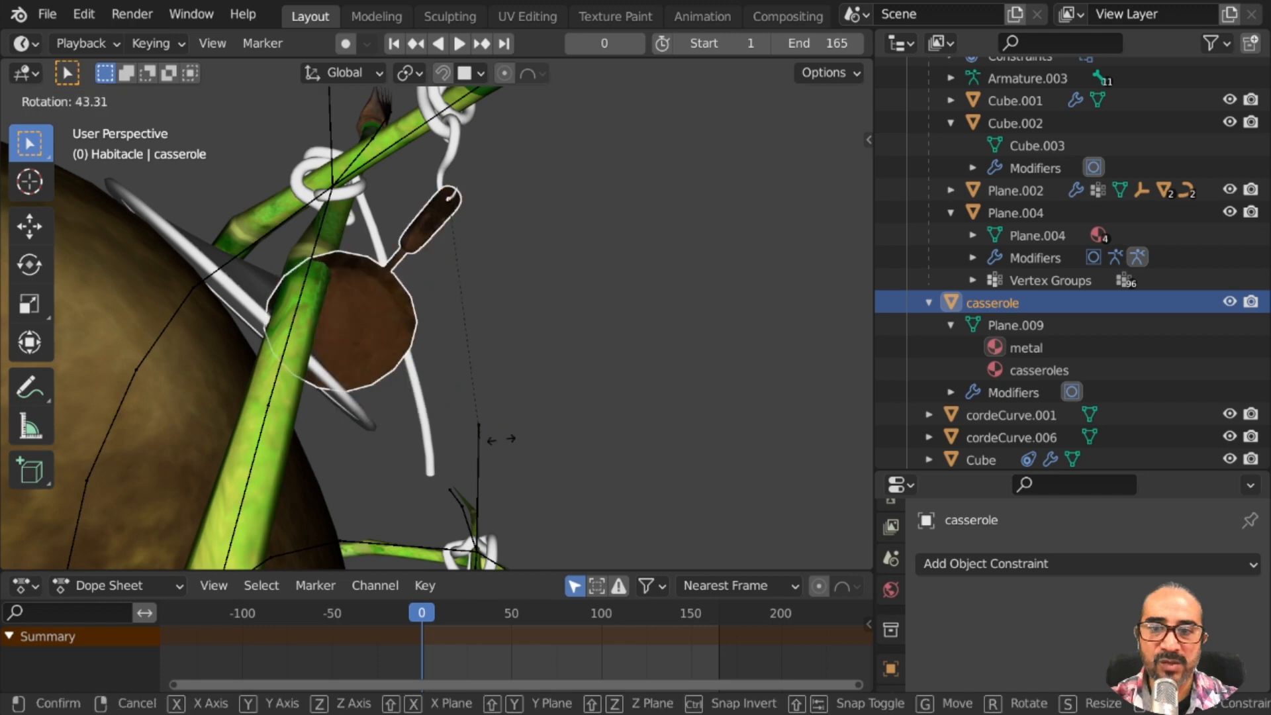
{"action": "key", "text": "Escape"}
{"action": "middle_click_drag", "start_coordinate": [567, 391], "coordinate": [468, 406]}
{"action": "key", "text": "r"}
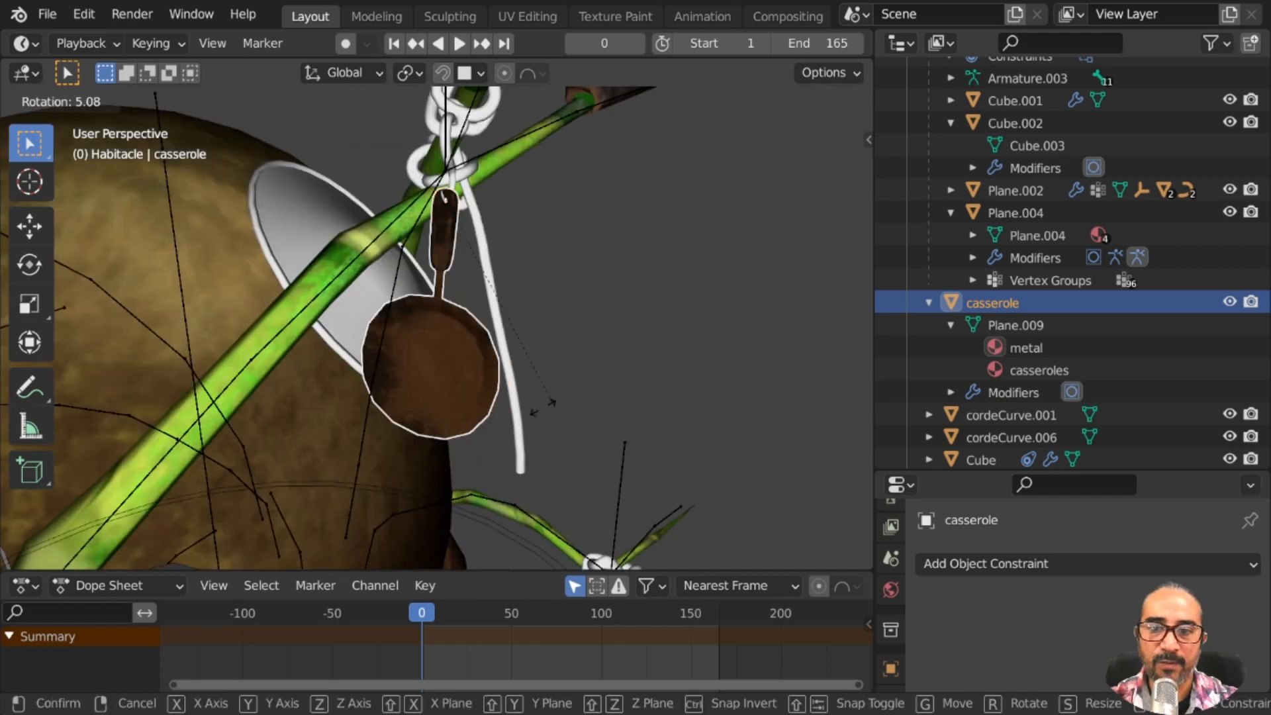
{"action": "left_click", "coordinate": [430, 291]}
Snap the 3D cursor to the pan's origin at the handle's hole
{"action": "middle_click_drag", "start_coordinate": [420, 288], "coordinate": [474, 403]}
{"action": "scroll", "coordinate": [470, 245], "scroll_direction": "up", "scroll_amount": 3}
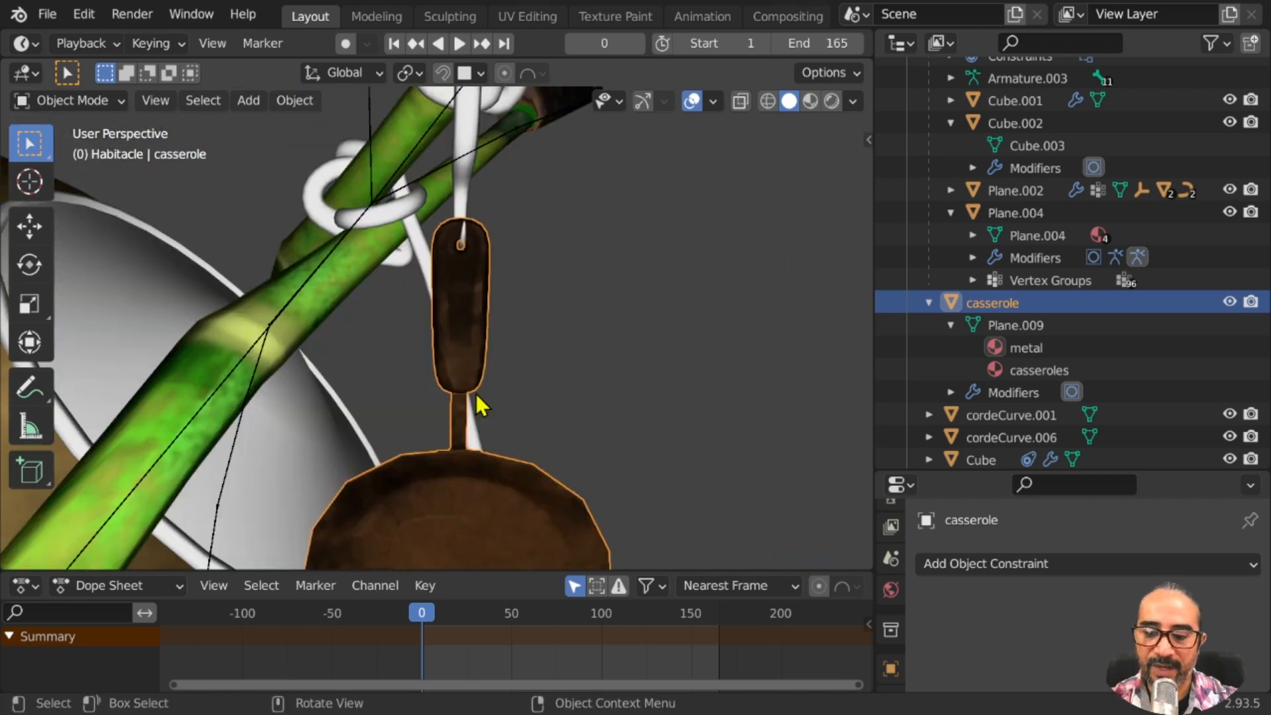
{"action": "key", "text": "shift+s"}
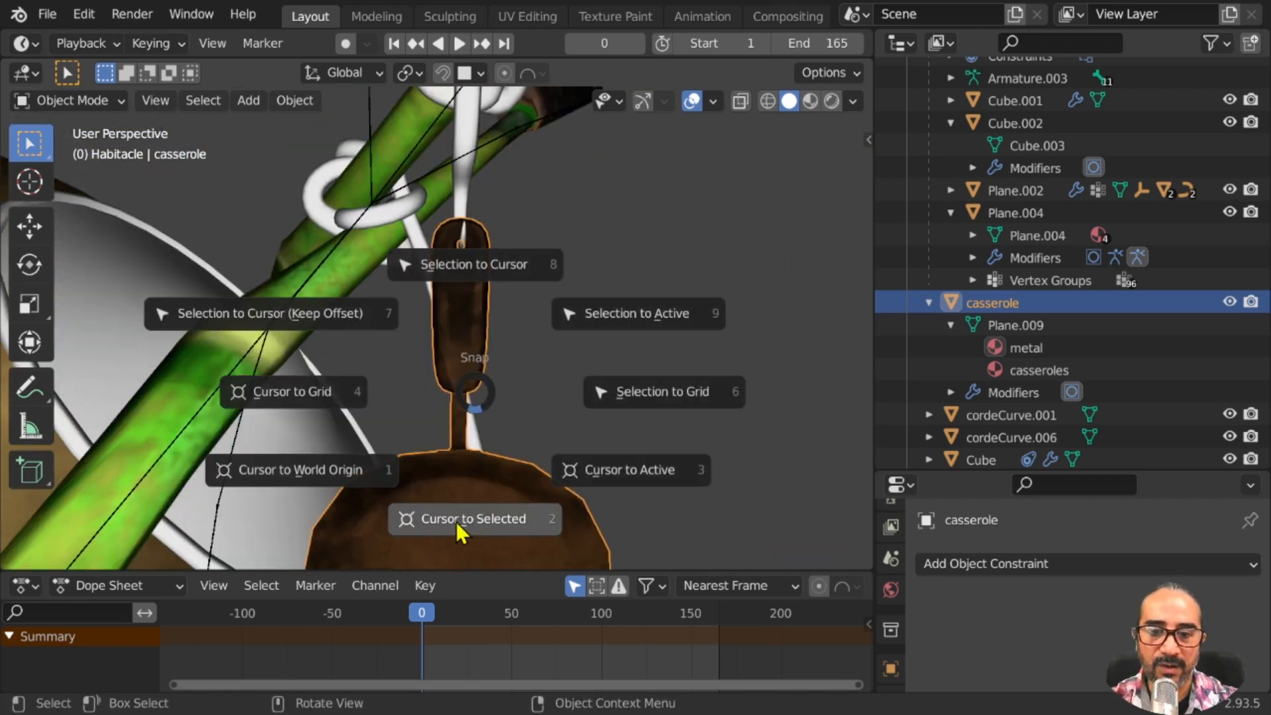
{"action": "left_click", "coordinate": [483, 522]}
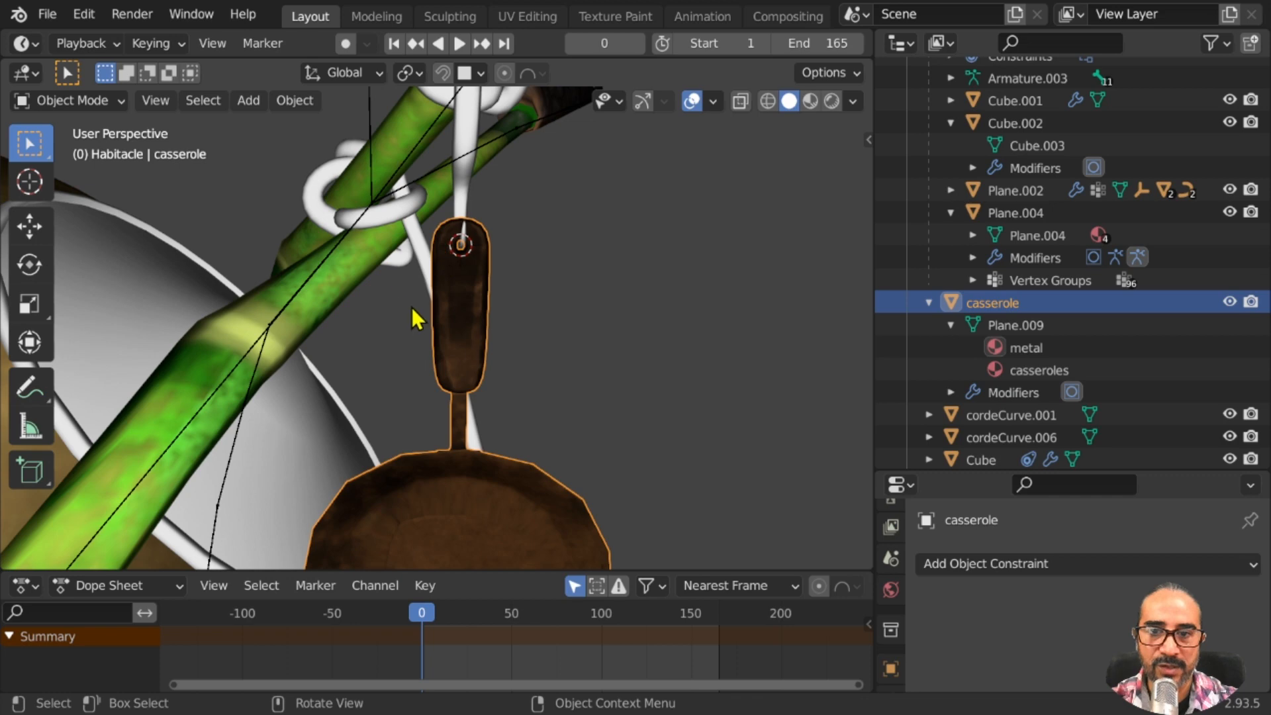
Add a mesh plane at the 3D cursor while in front view
{"action": "middle_click_drag", "start_coordinate": [411, 307], "coordinate": [477, 242]}
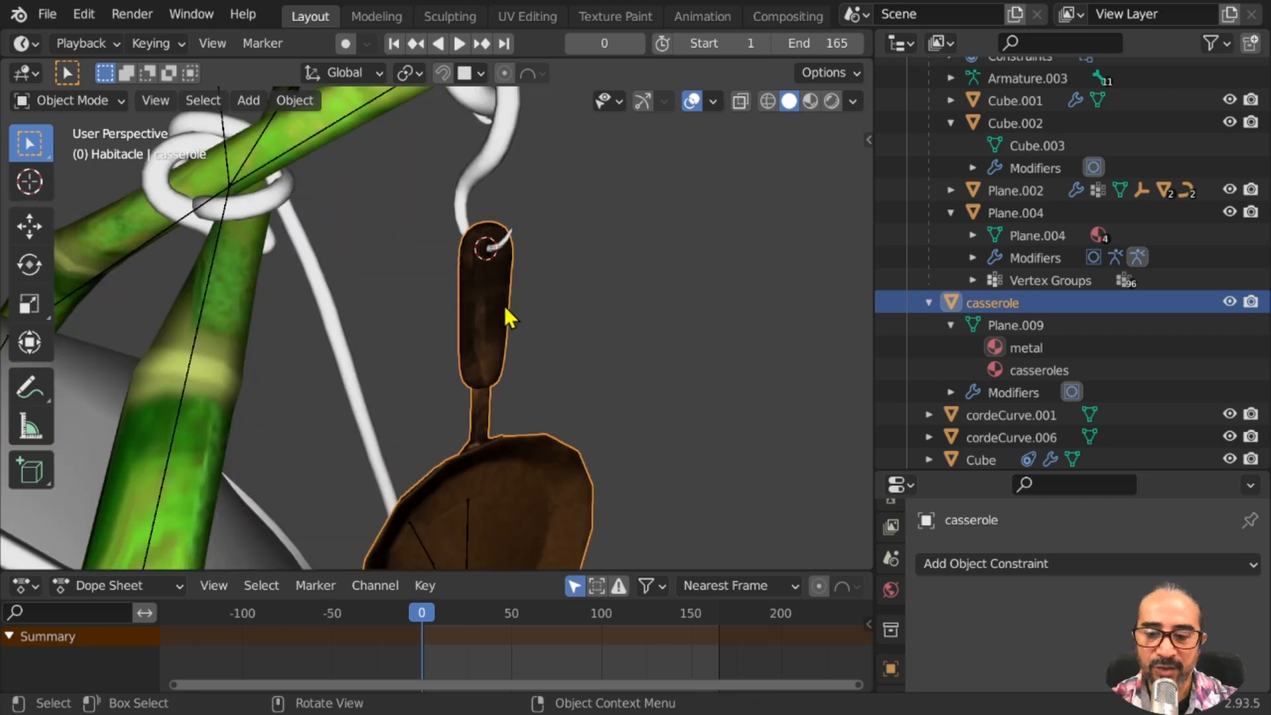
{"action": "key", "text": "shift+a"}
{"action": "mouse_move", "coordinate": [434, 273]}
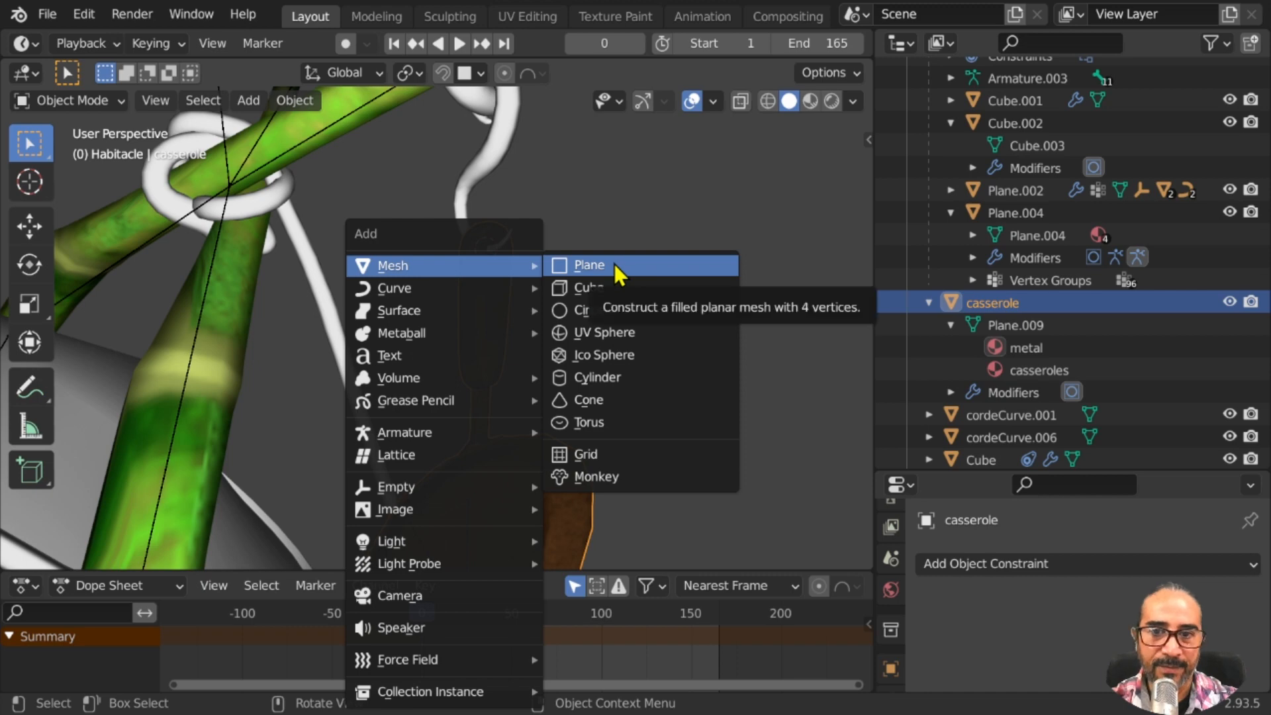
{"action": "key", "text": "Escape"}
{"action": "key", "text": "KP_1"}
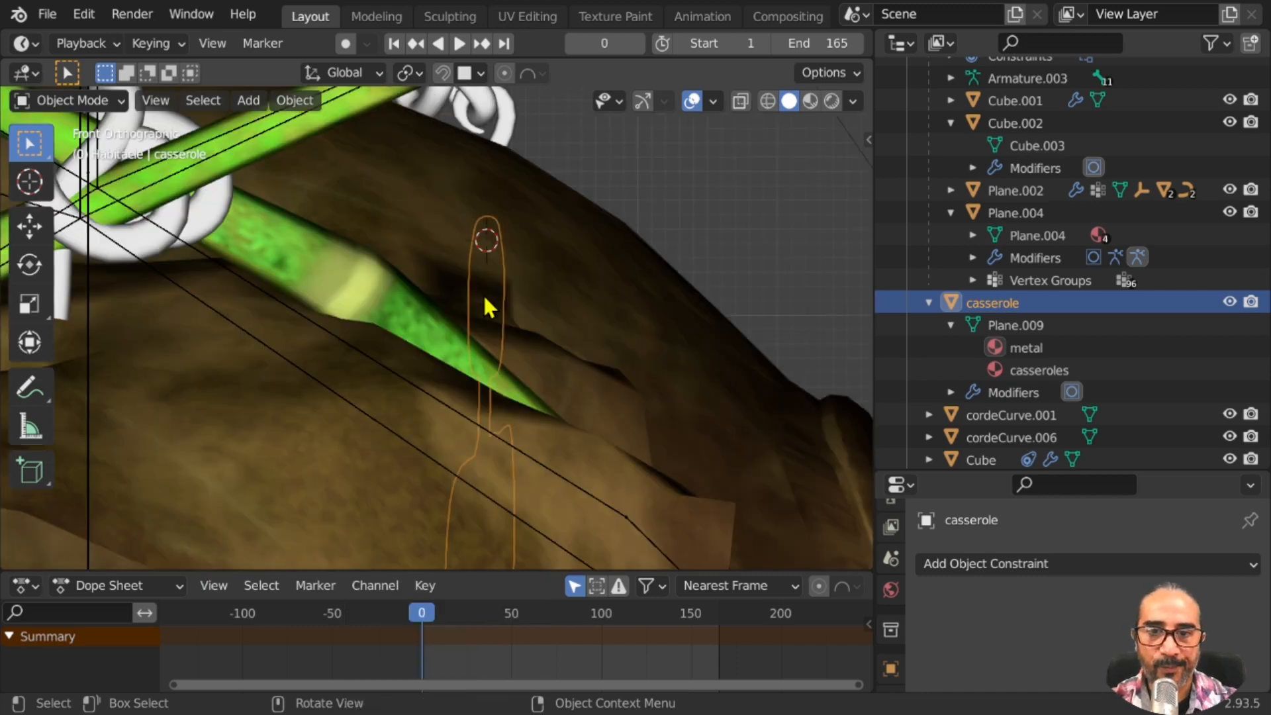
{"action": "key", "text": "shift+a"}
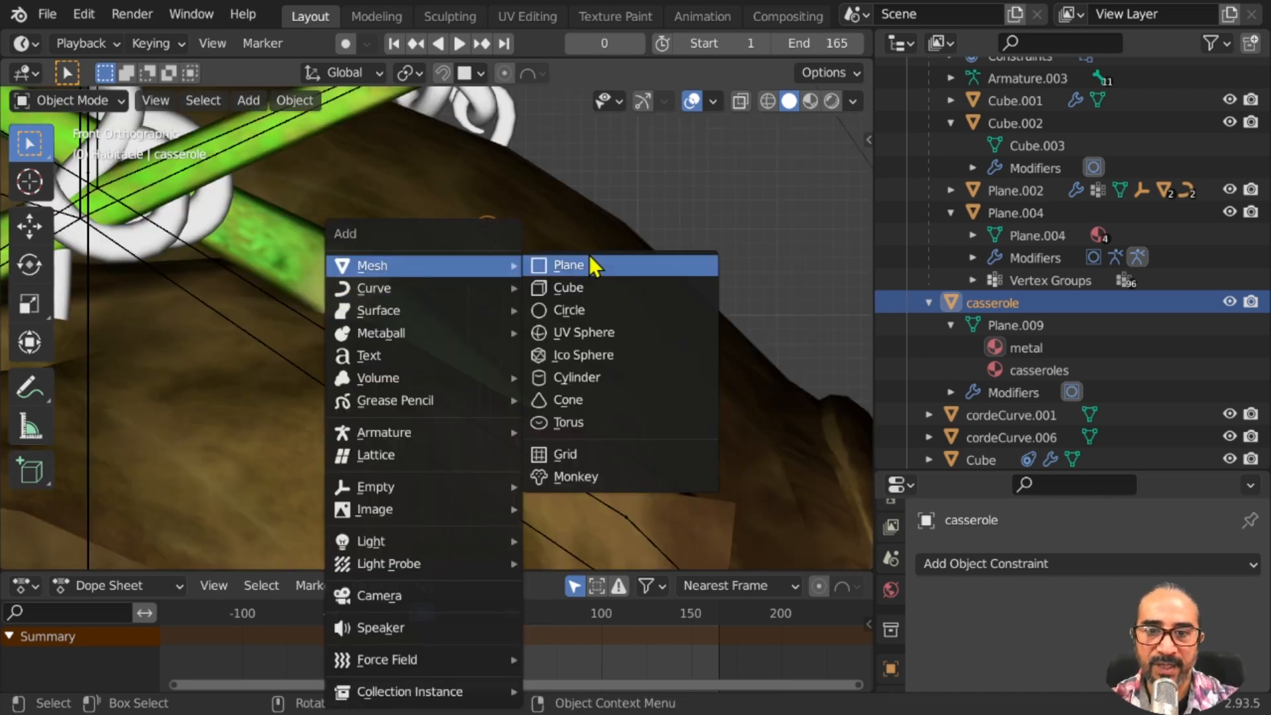
{"action": "left_click", "coordinate": [592, 265]}
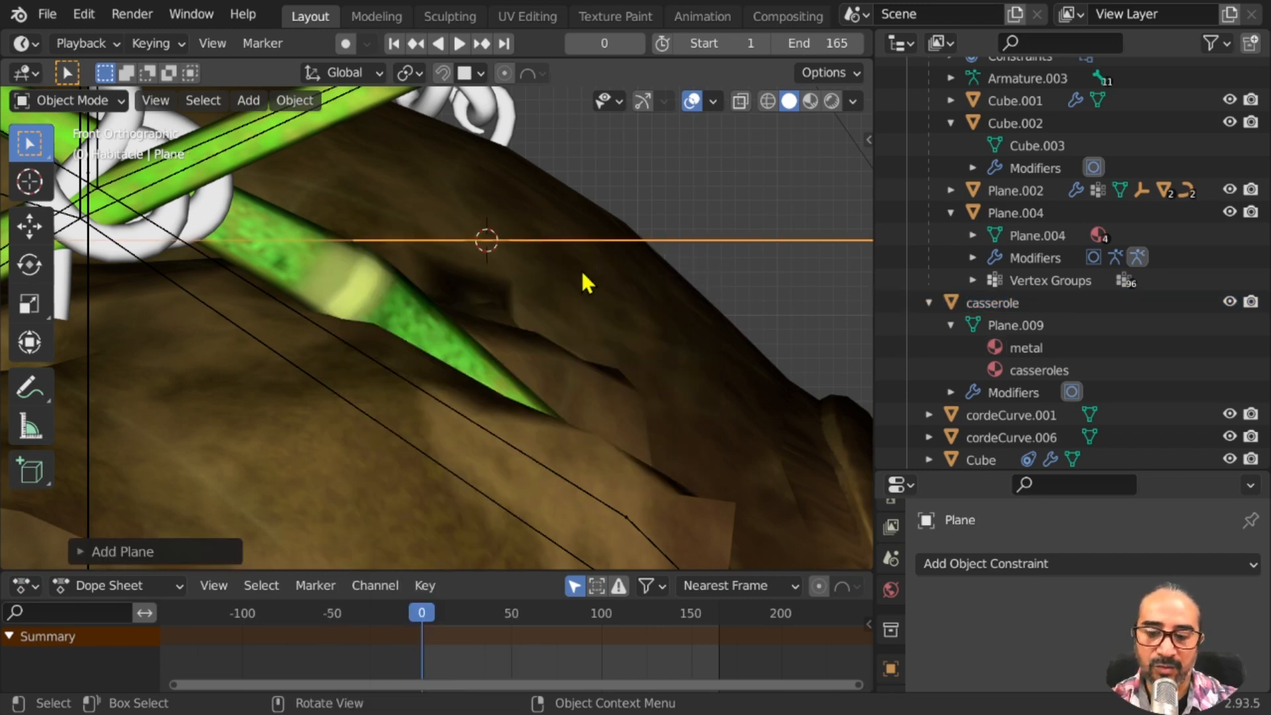
In Edit Mode, rotate the plane's geometry 90° about the global X axis so it stands upright
{"action": "key", "text": "Tab"}
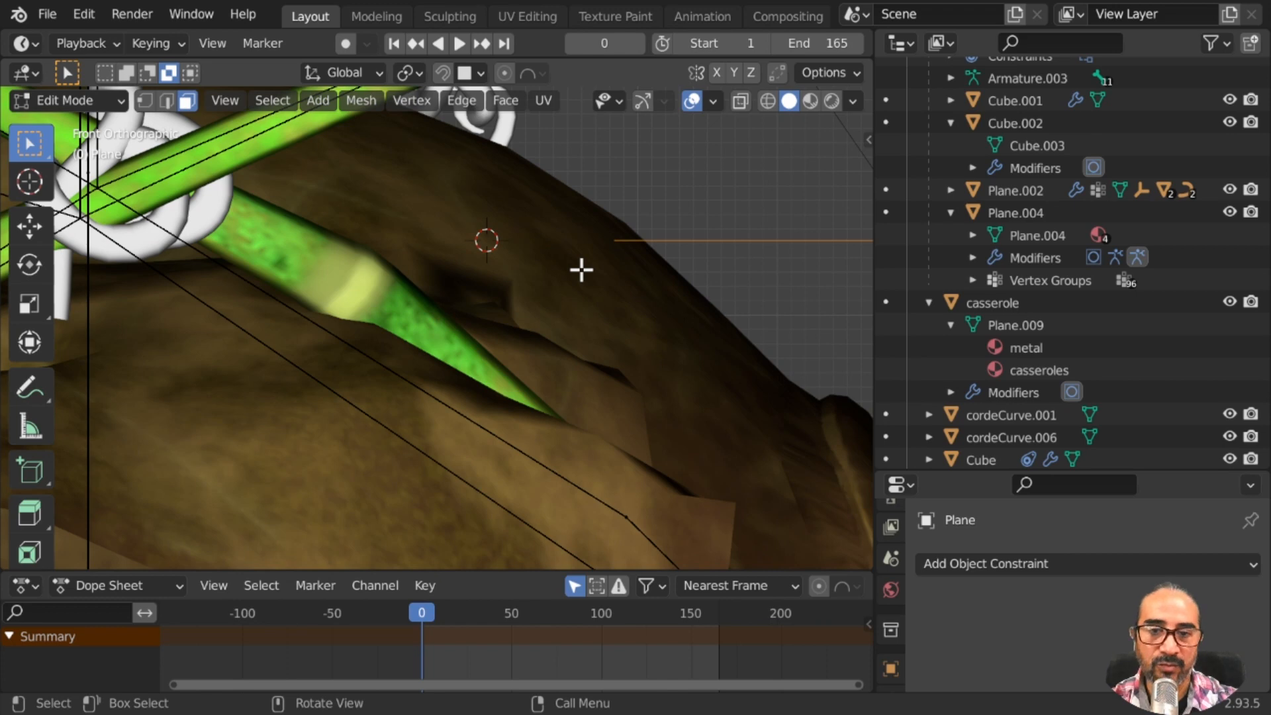
{"action": "scroll", "coordinate": [581, 271], "scroll_direction": "down", "scroll_amount": 6}
{"action": "middle_click_drag", "start_coordinate": [601, 377], "coordinate": [405, 371]}
{"action": "key", "text": "g"}
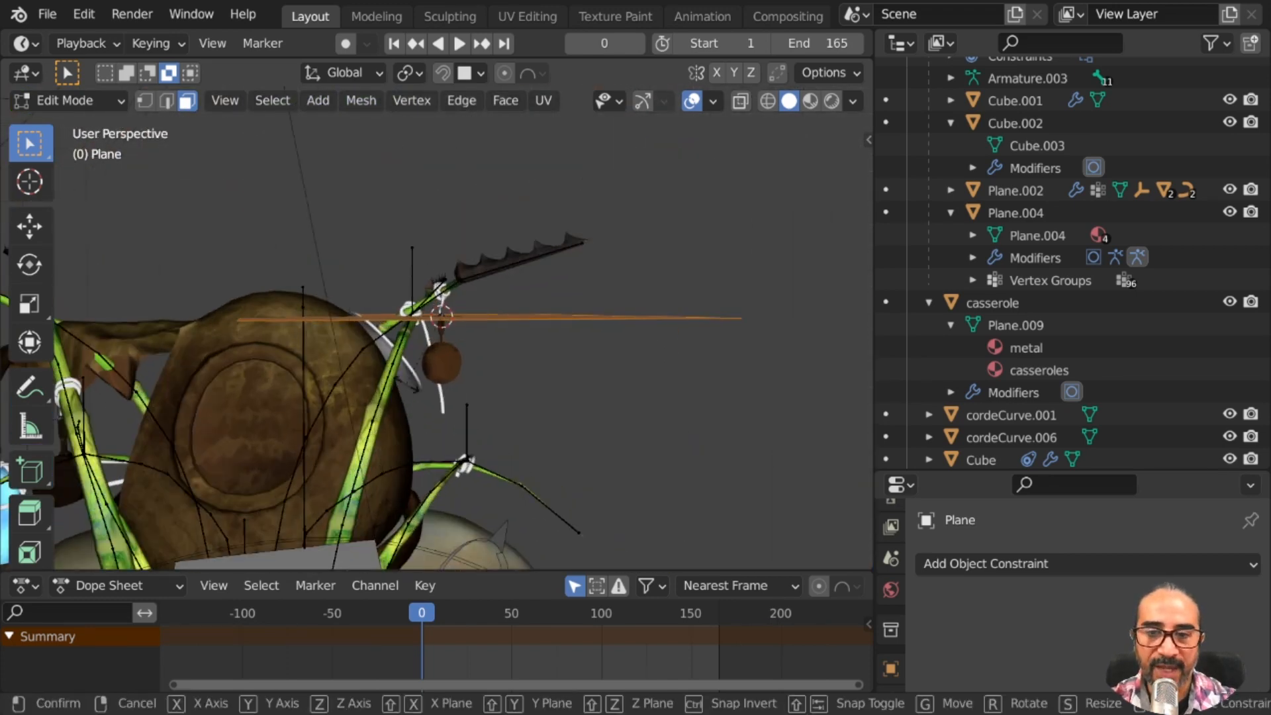
{"action": "key", "text": "r"}
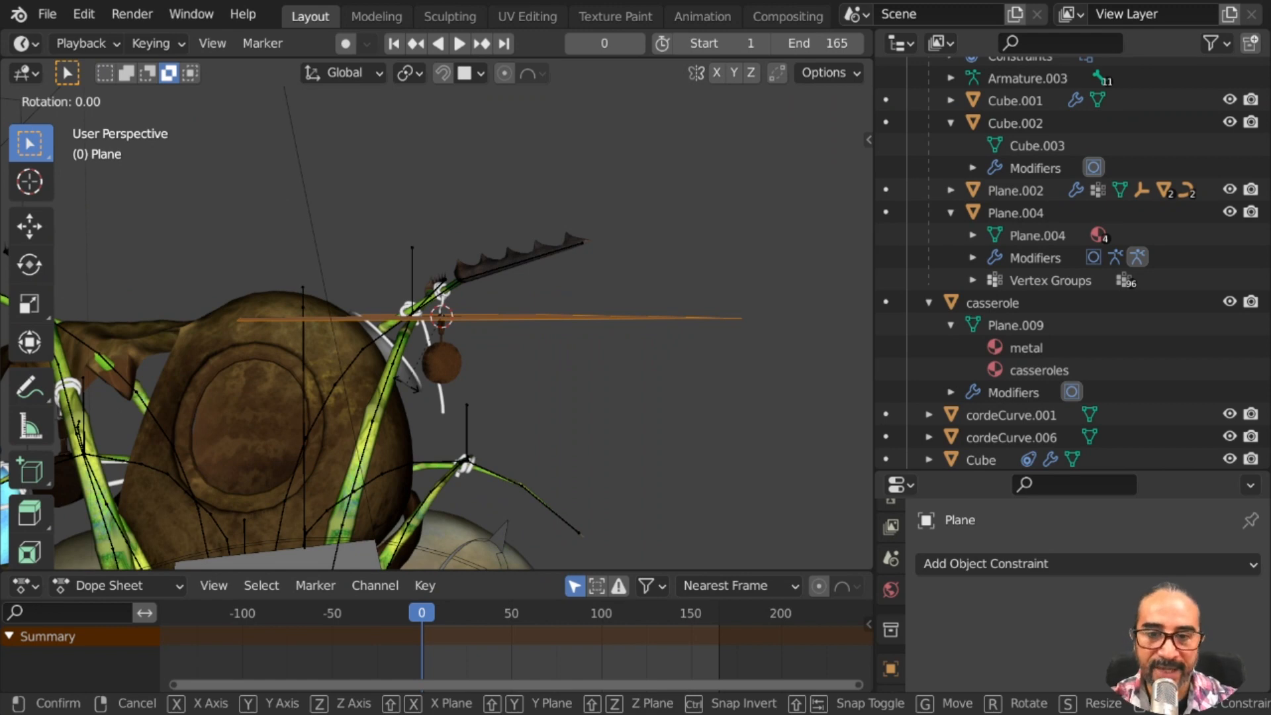
{"action": "key", "text": "y"}
{"action": "key", "text": "x"}
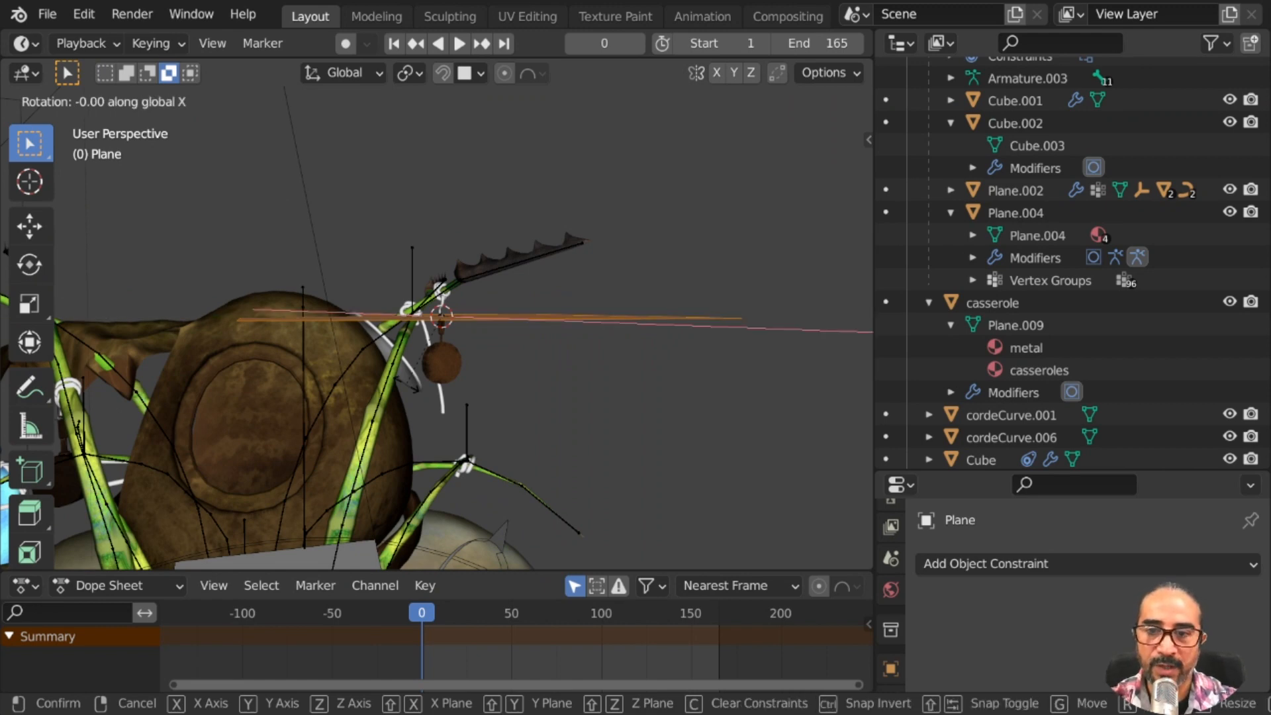
{"action": "type", "text": "90"}
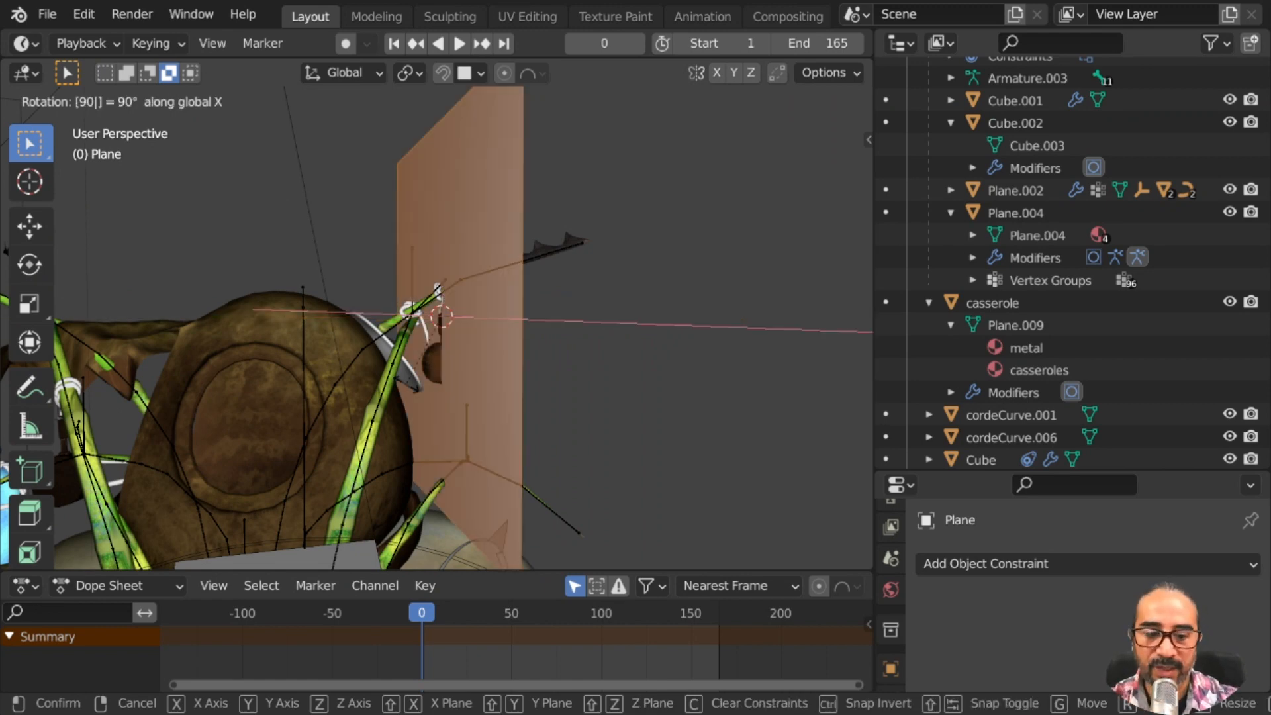
{"action": "key", "text": "Return"}
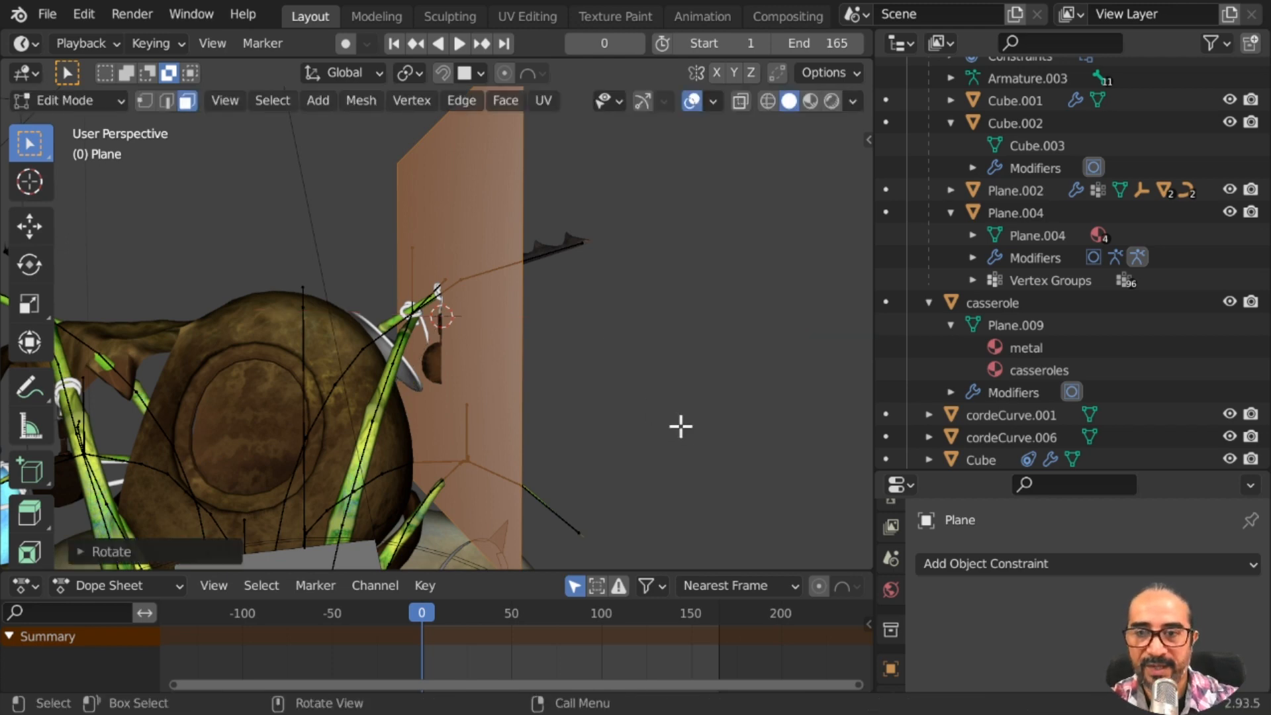
Scale the plane's geometry down in stages to a small rectangle about as wide as the pan's handle
{"action": "key", "text": "s"}
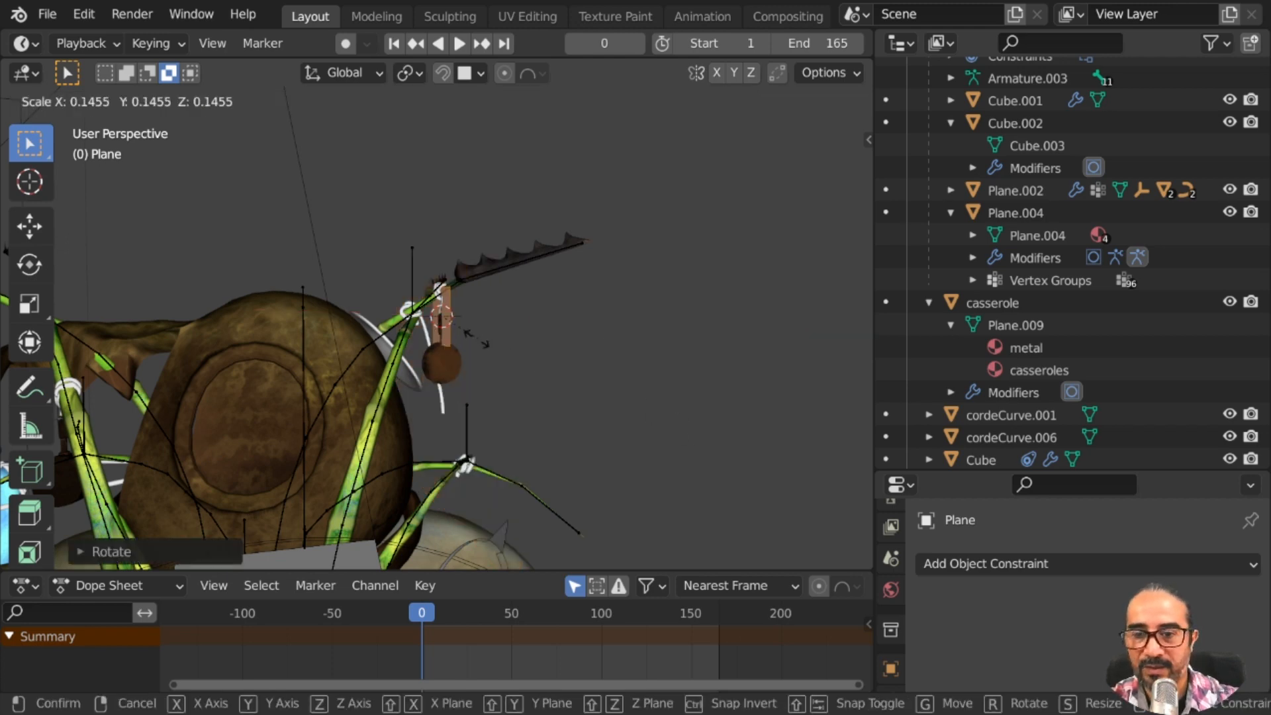
{"action": "left_click", "coordinate": [463, 346]}
{"action": "scroll", "coordinate": [463, 346], "scroll_direction": "up", "scroll_amount": 6}
{"action": "middle_click_drag", "start_coordinate": [462, 346], "coordinate": [707, 362]}
{"action": "key", "text": "s"}
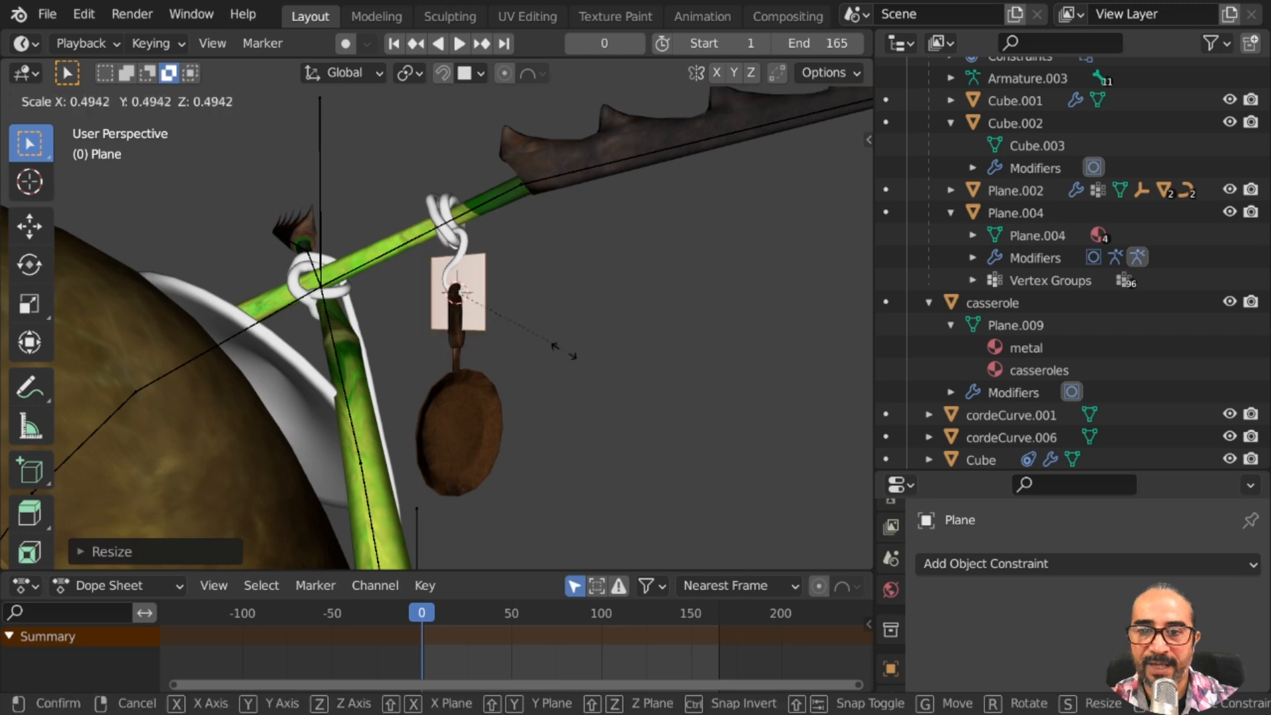
{"action": "left_click", "coordinate": [511, 320]}
{"action": "scroll", "coordinate": [627, 331], "scroll_direction": "up", "scroll_amount": 4}
{"action": "scroll", "coordinate": [628, 331], "scroll_direction": "up", "scroll_amount": 2}
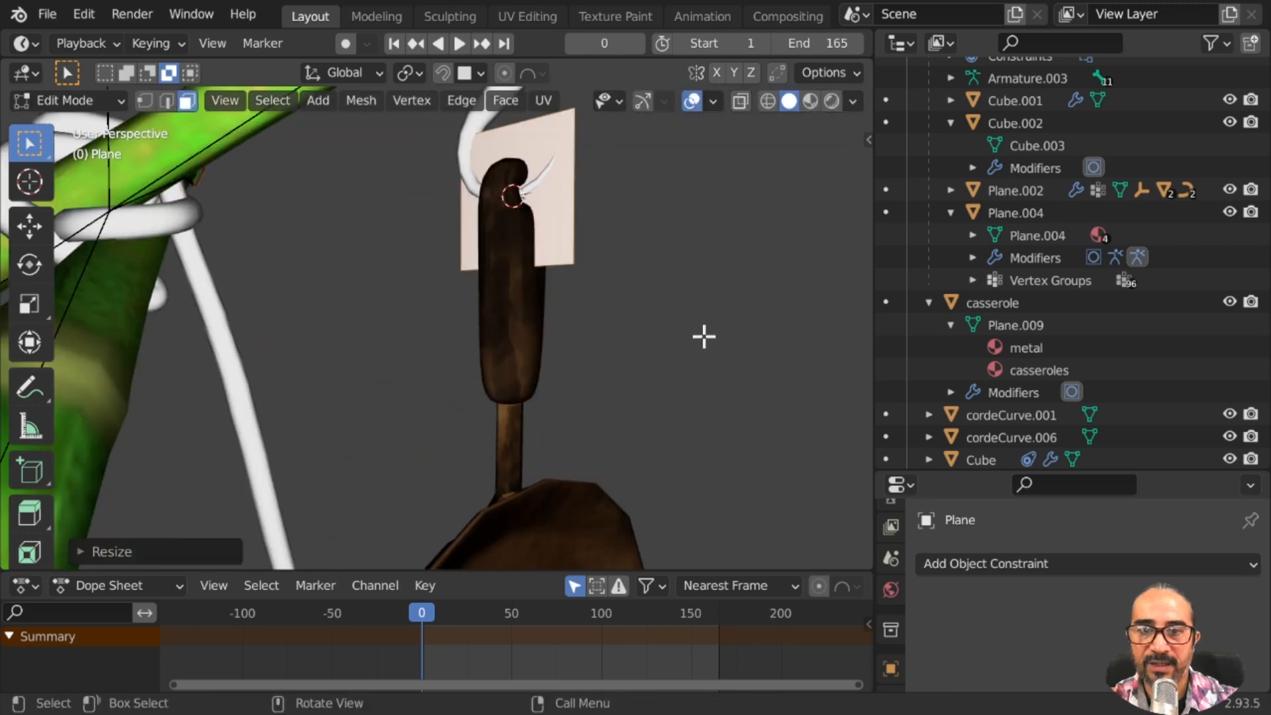
{"action": "key", "text": "s"}
{"action": "left_click", "coordinate": [584, 292]}
Raise the plane's face along Z until its lower edge meets the handle's hole, and switch to edge selection
{"action": "key", "text": "Tab"}
{"action": "key", "text": "g"}
{"action": "key", "text": "z"}
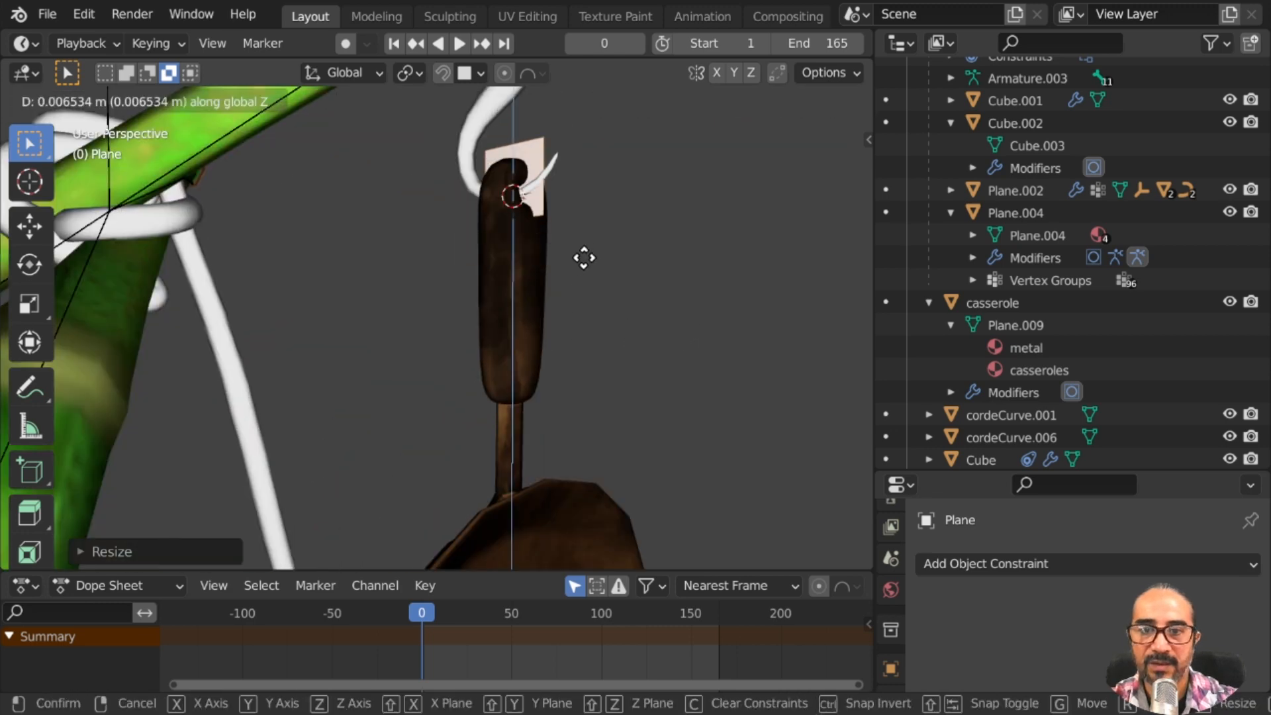
{"action": "left_click", "coordinate": [582, 265]}
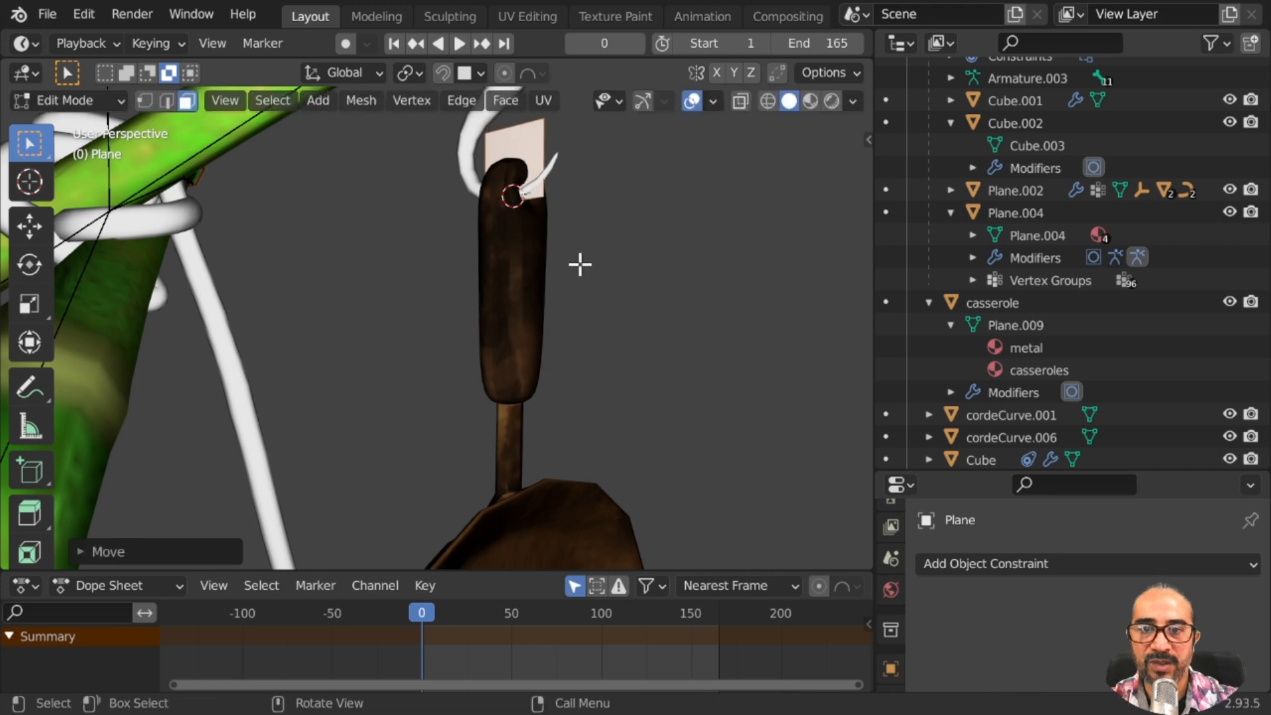
{"action": "middle_click_drag", "start_coordinate": [580, 265], "coordinate": [596, 355]}
{"action": "key", "text": "g"}
{"action": "key", "text": "z"}
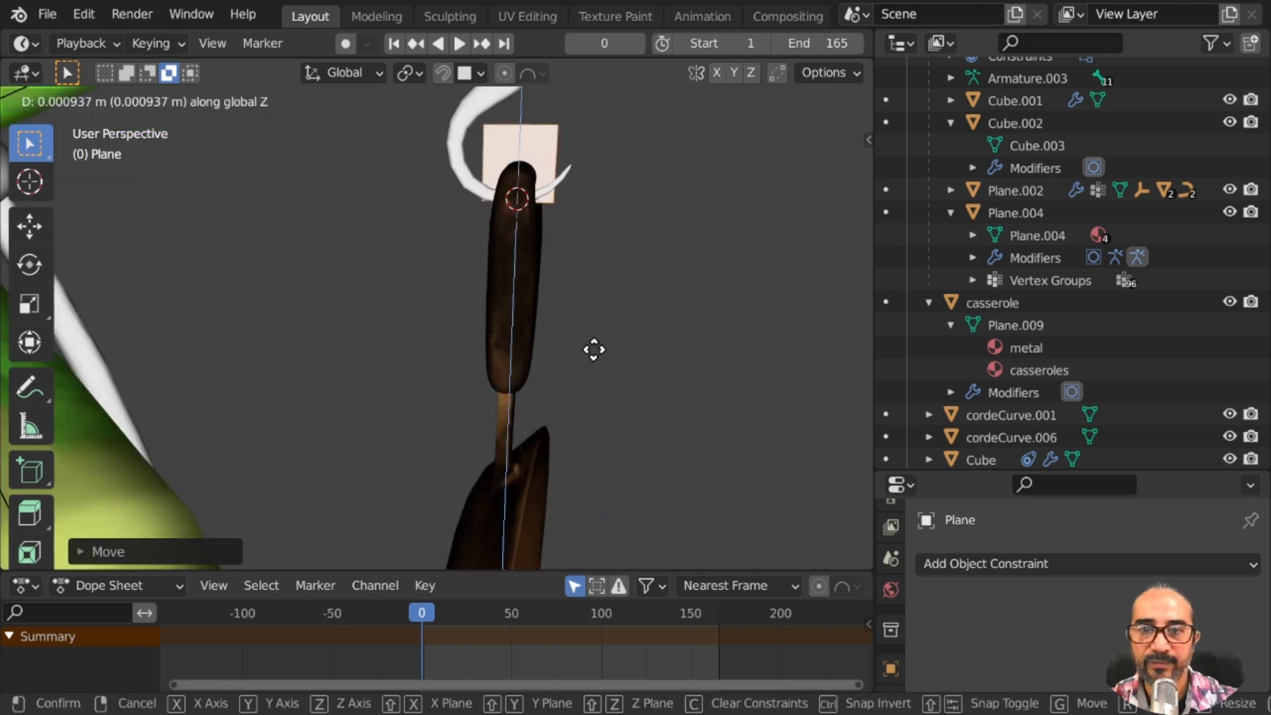
{"action": "left_click", "coordinate": [586, 349]}
{"action": "left_click", "coordinate": [166, 100]}
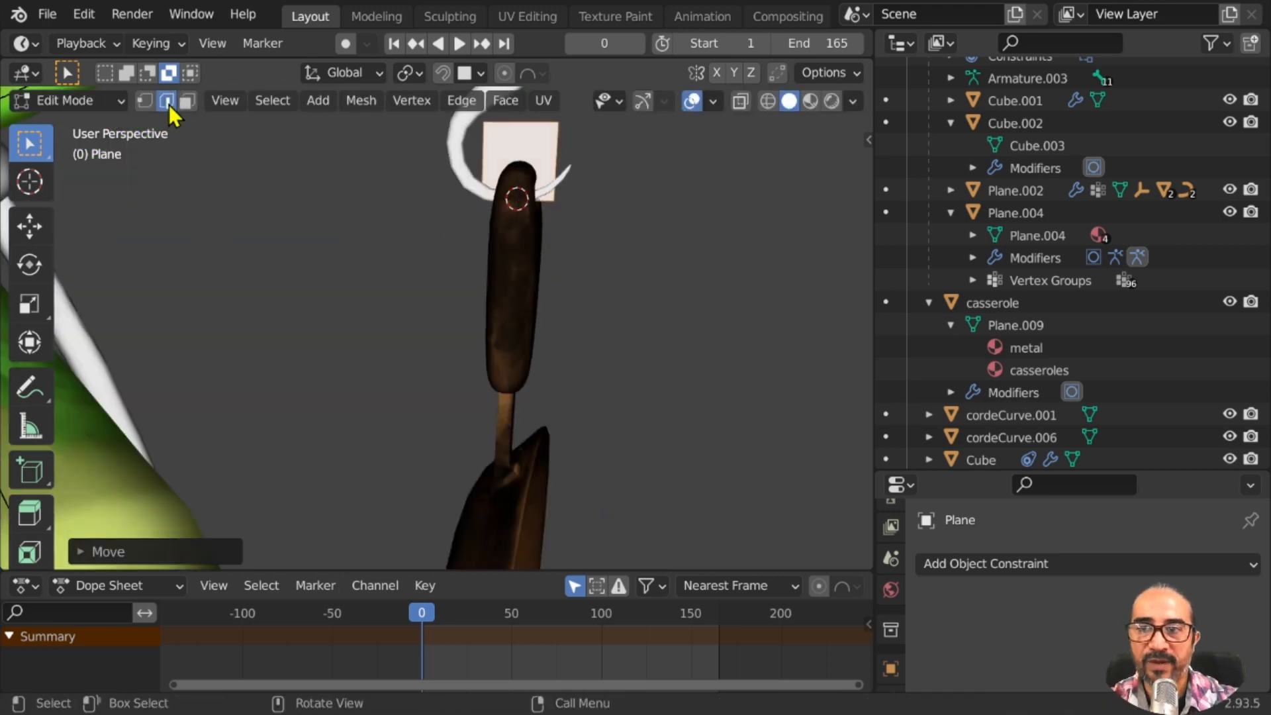
{"action": "middle_click_drag", "start_coordinate": [599, 265], "coordinate": [513, 265]}
{"action": "key", "text": "g"}
{"action": "key", "text": "z"}
{"action": "key", "text": "z"}
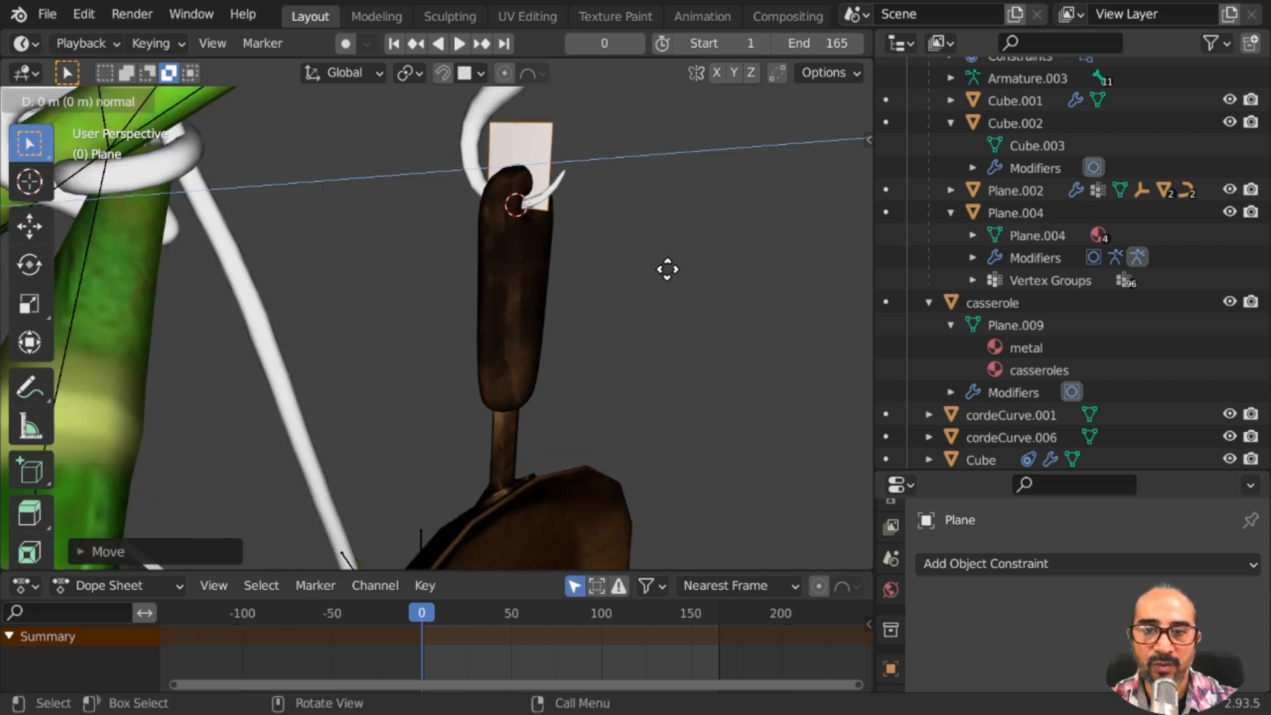
{"action": "left_click", "coordinate": [670, 276]}
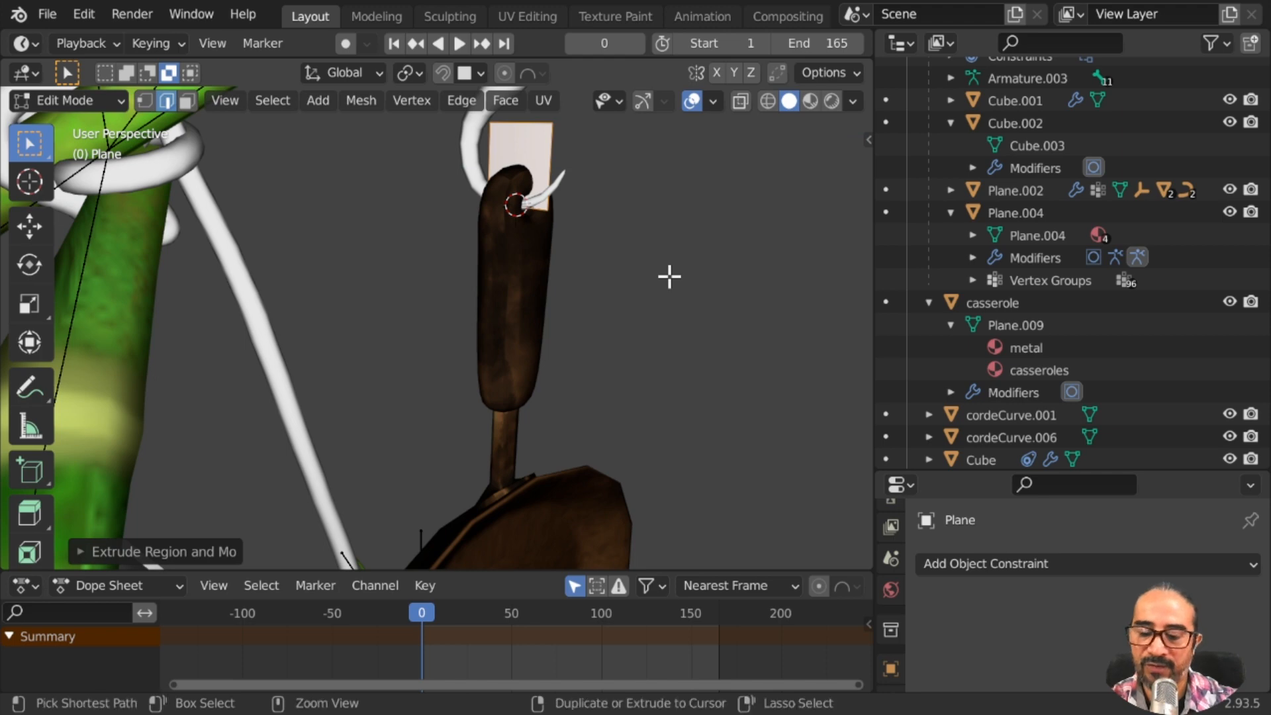
{"action": "key", "text": "ctrl+z"}
Extrude the plane's lower edge straight down along Z beside the pan's handle
{"action": "left_click", "coordinate": [538, 219]}
{"action": "middle_click_drag", "start_coordinate": [624, 290], "coordinate": [606, 334]}
{"action": "scroll", "coordinate": [572, 292], "scroll_direction": "up", "scroll_amount": 4}
{"action": "scroll", "coordinate": [624, 289], "scroll_direction": "down", "scroll_amount": 2}
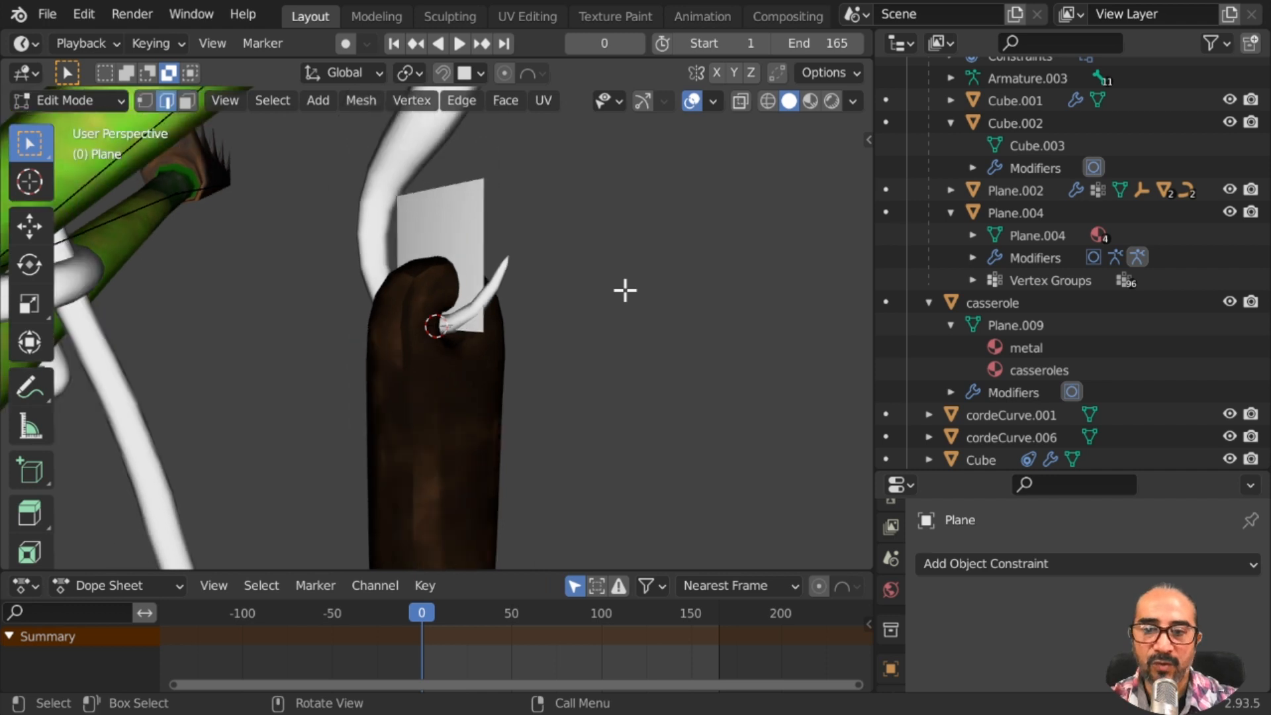
{"action": "key", "text": "g"}
{"action": "key", "text": "z"}
{"action": "left_click", "coordinate": [605, 453]}
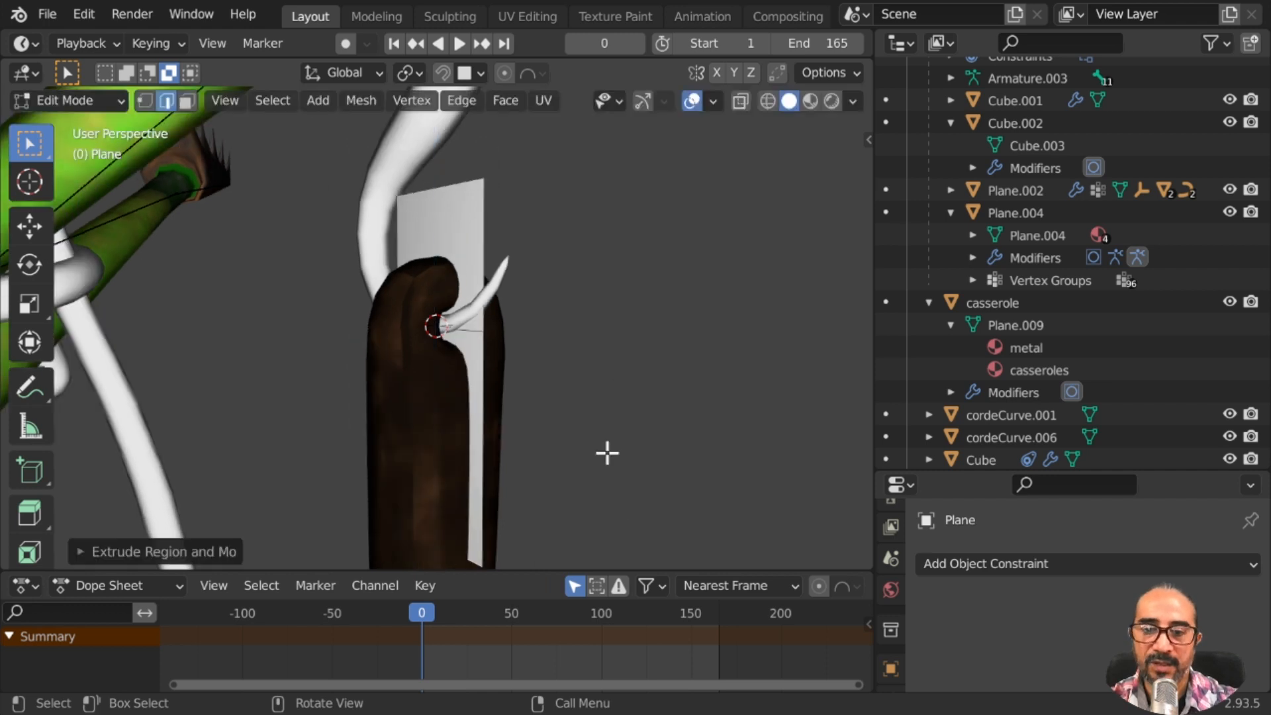
Move the extruded lower edge about 0.07 m further down along Z to the rim of the pan
{"action": "scroll", "coordinate": [558, 319], "scroll_direction": "down", "scroll_amount": 8}
{"action": "key", "text": "z"}
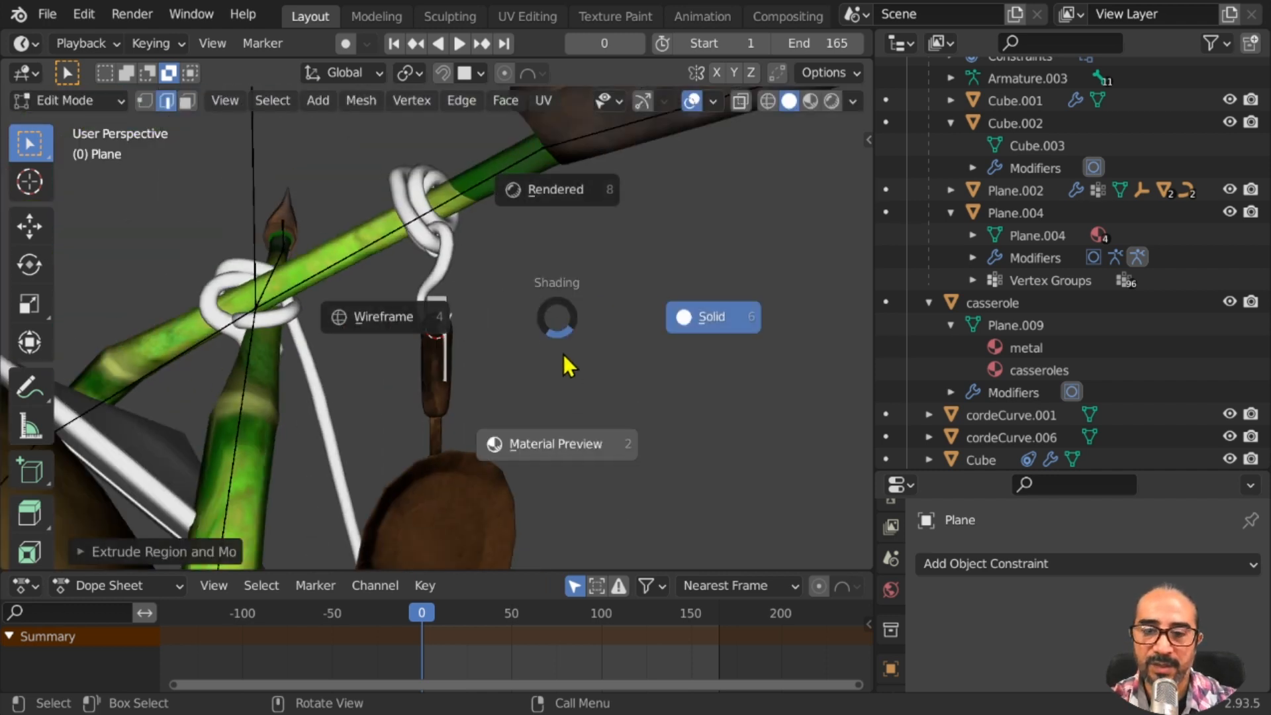
{"action": "key", "text": "Escape"}
{"action": "key", "text": "z"}
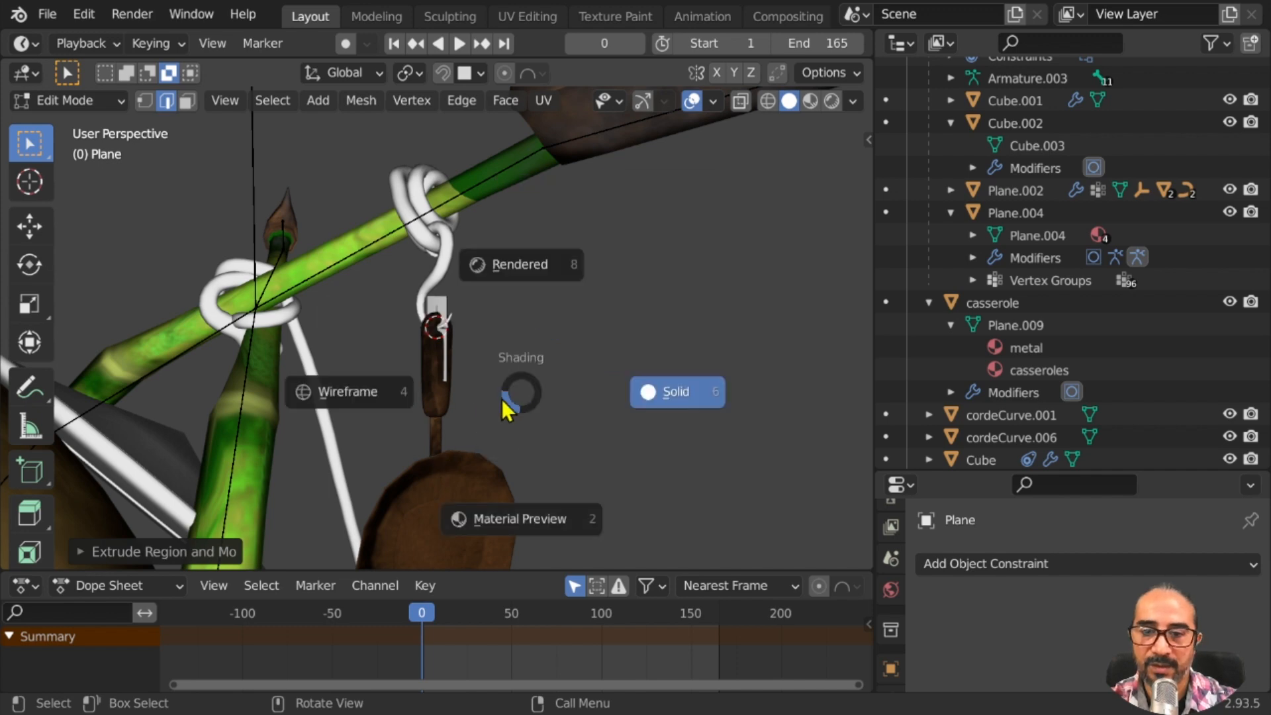
{"action": "key", "text": "Escape"}
{"action": "key", "text": "g"}
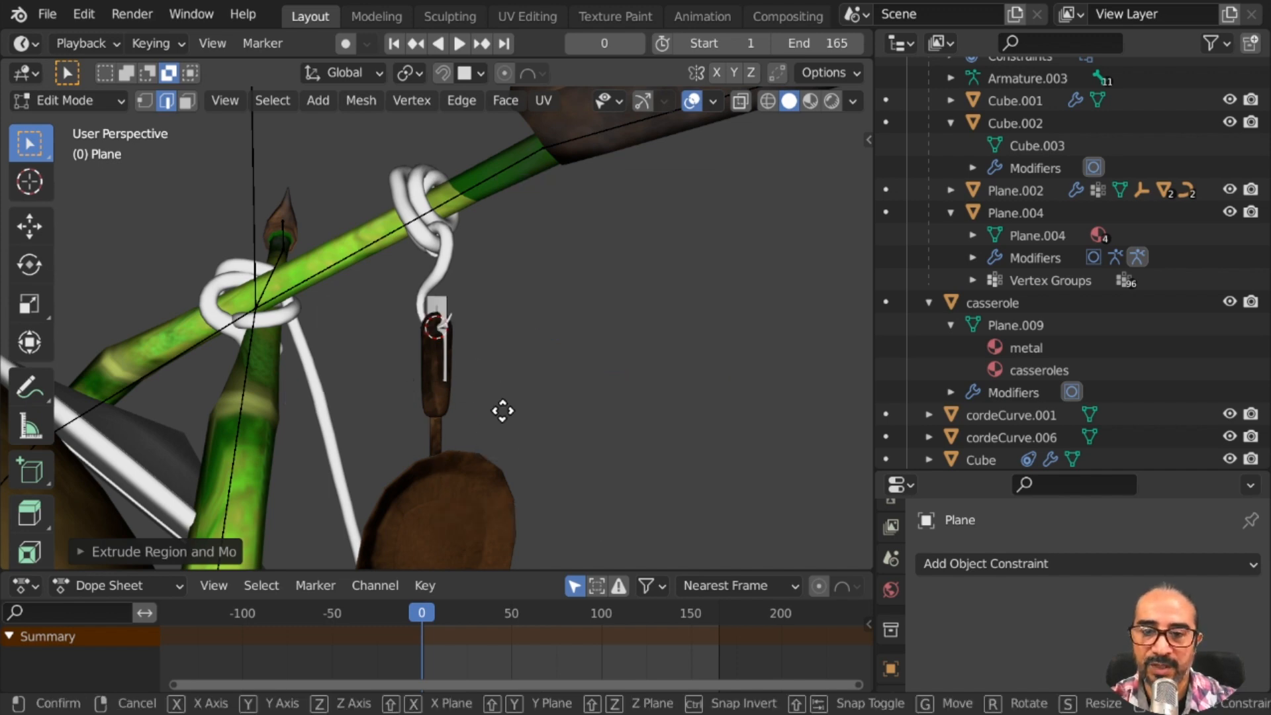
{"action": "key", "text": "z"}
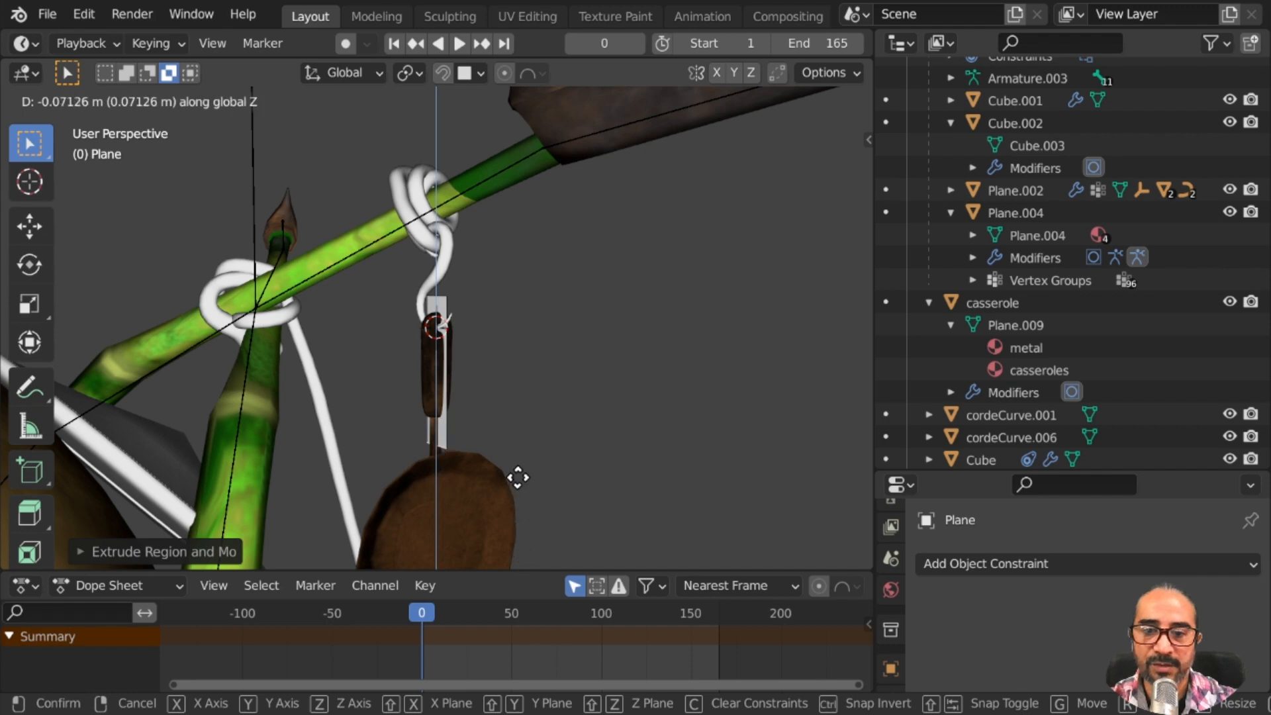
{"action": "left_click", "coordinate": [519, 494]}
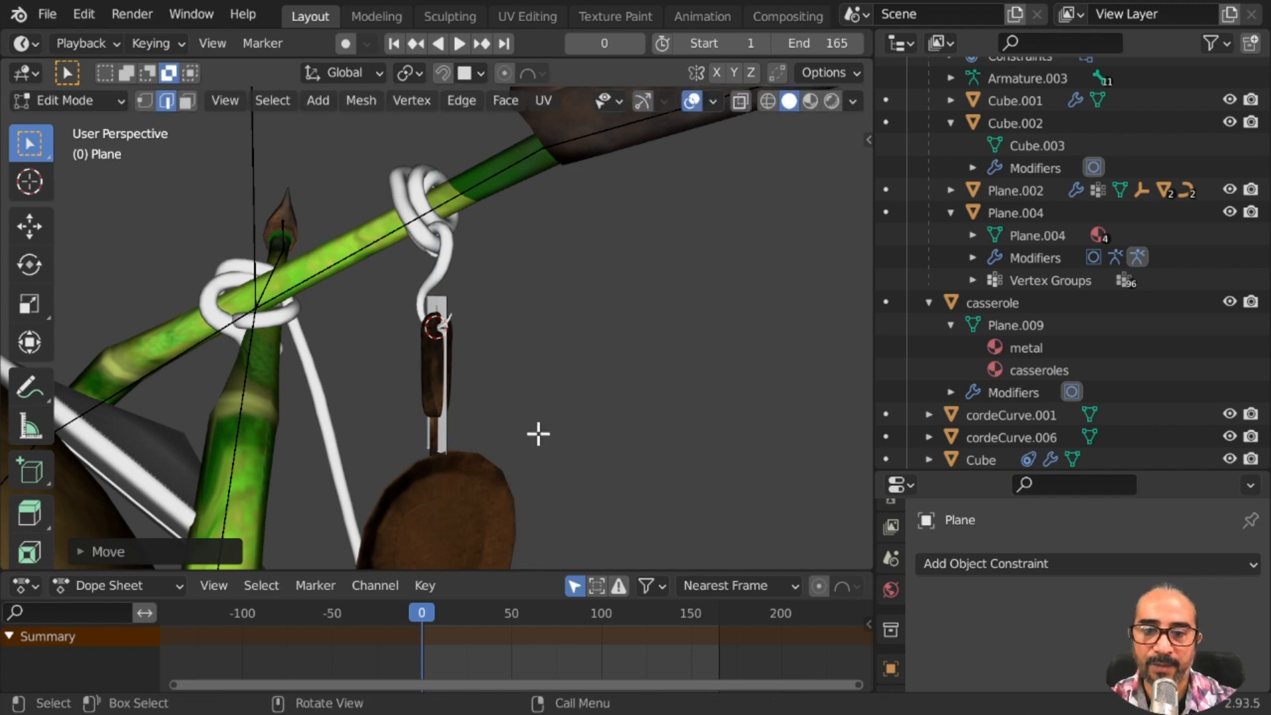
Switch to vertex selection and select the four vertices of the plane's upper face around the hook end
{"action": "middle_click_drag", "start_coordinate": [536, 432], "coordinate": [508, 463]}
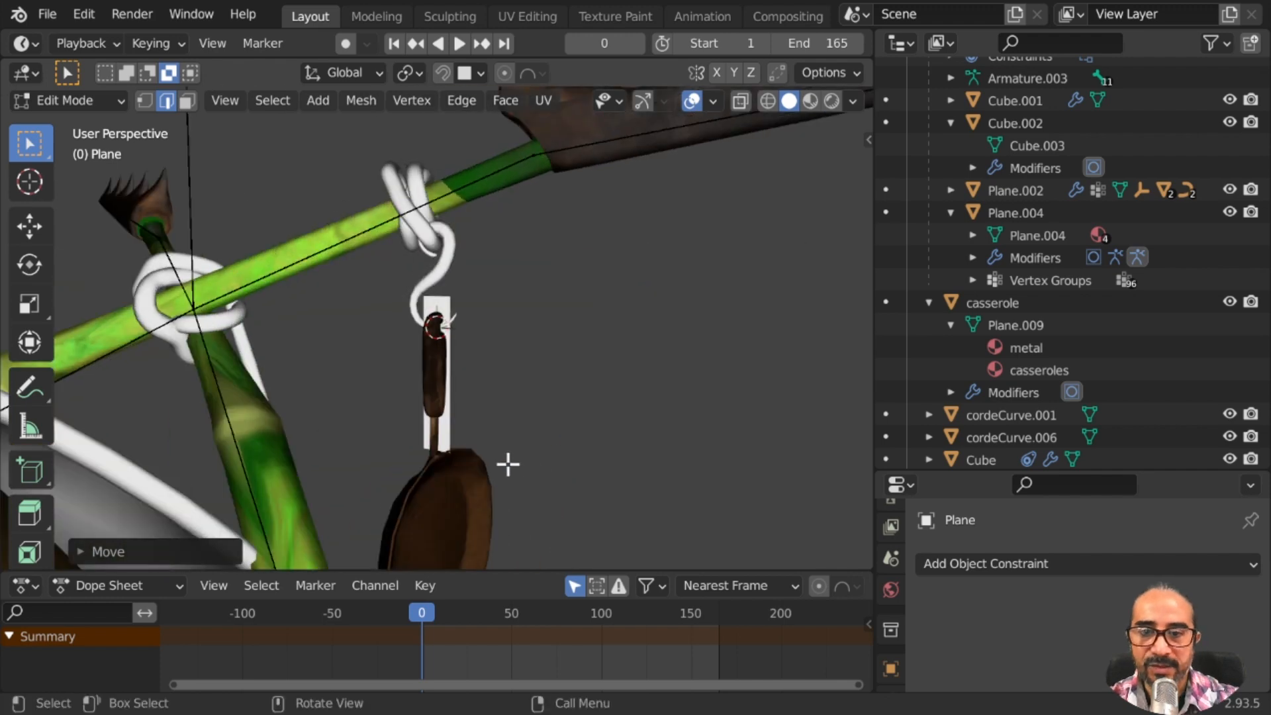
{"action": "scroll", "coordinate": [473, 317], "scroll_direction": "up", "scroll_amount": 4}
{"action": "left_click", "coordinate": [145, 100]}
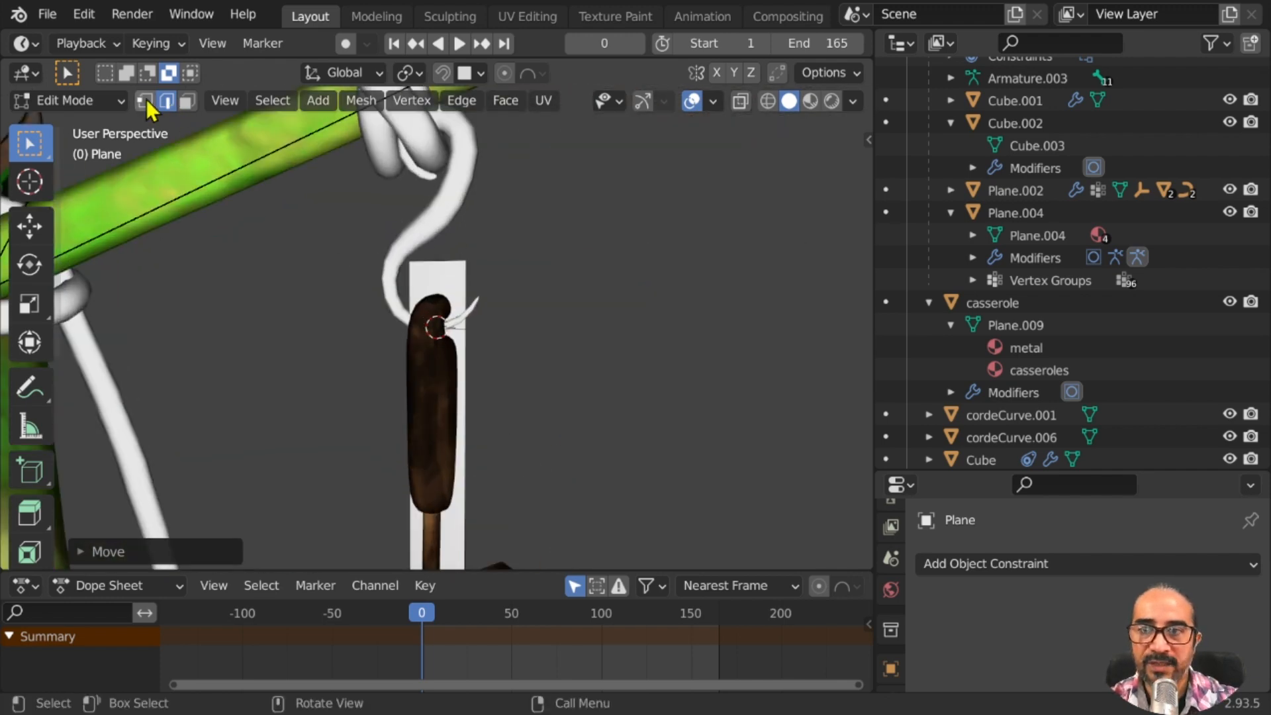
{"action": "left_click", "coordinate": [419, 270], "text": "shift"}
{"action": "left_click", "coordinate": [470, 258], "text": "shift"}
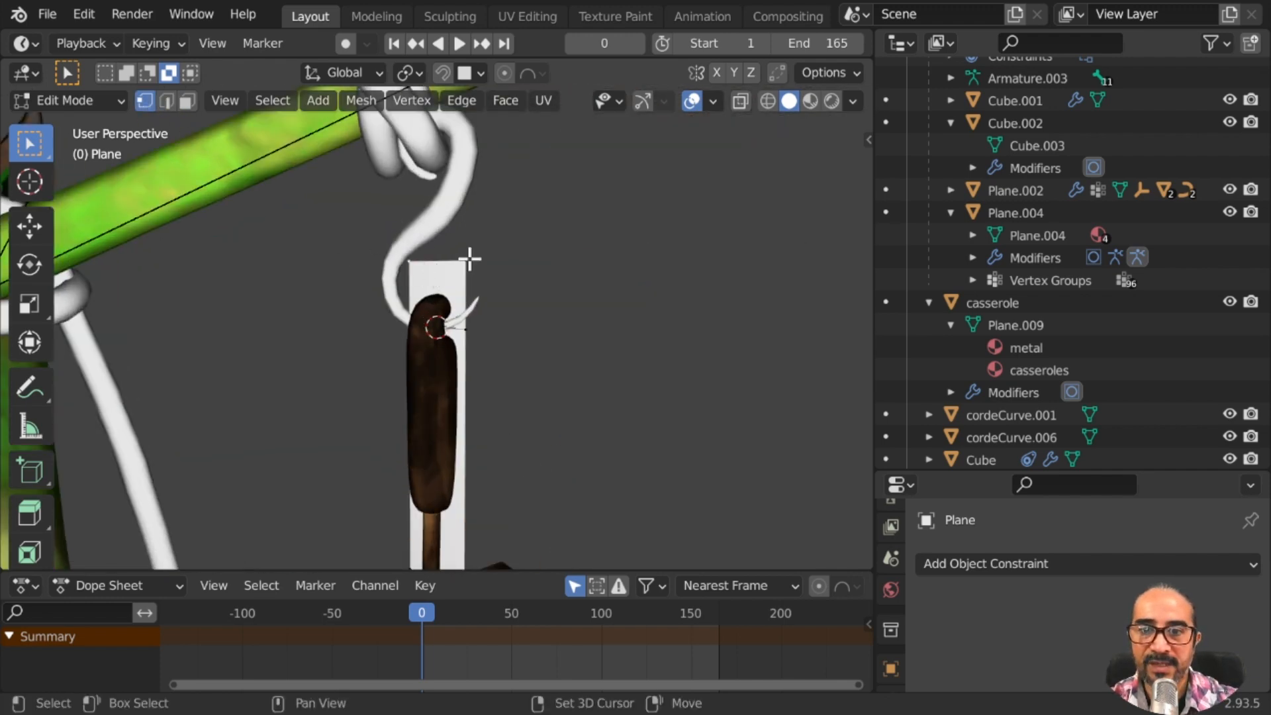
{"action": "left_click", "coordinate": [471, 332], "text": "shift"}
{"action": "left_click", "coordinate": [415, 325], "text": "shift"}
{"action": "middle_click_drag", "start_coordinate": [380, 337], "coordinate": [448, 221]}
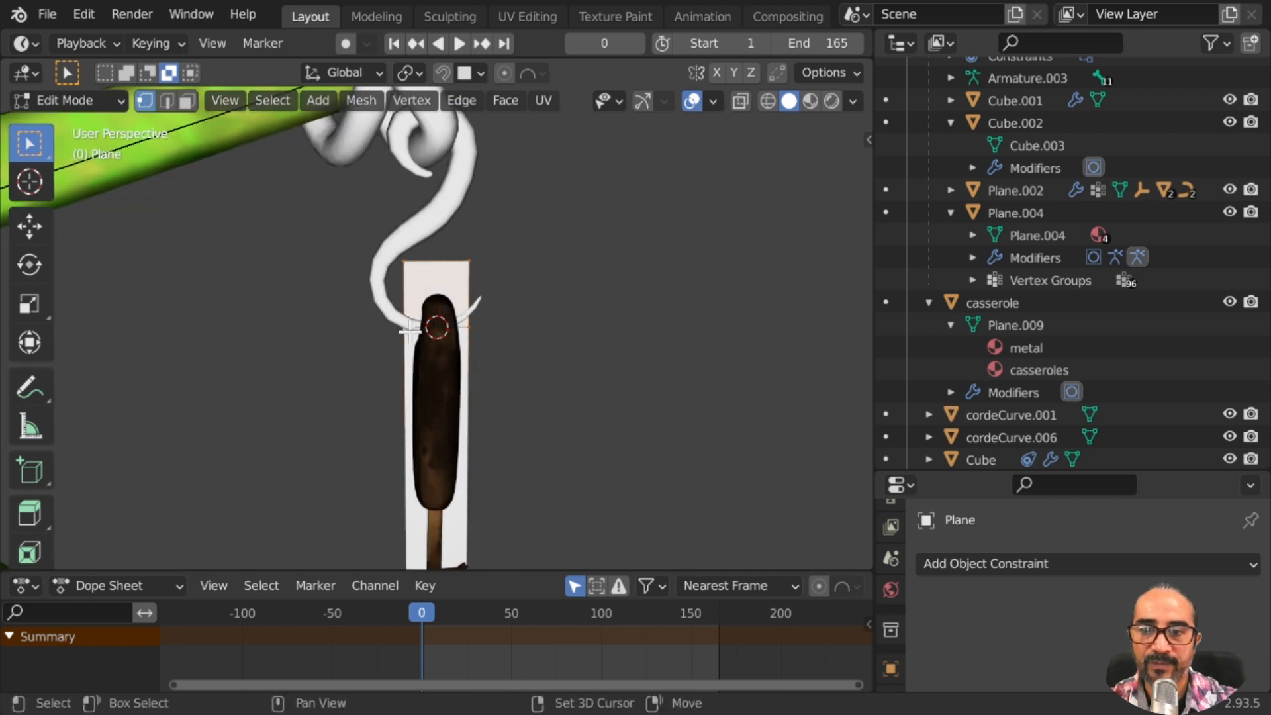
{"action": "middle_click_drag", "start_coordinate": [472, 368], "coordinate": [505, 369]}
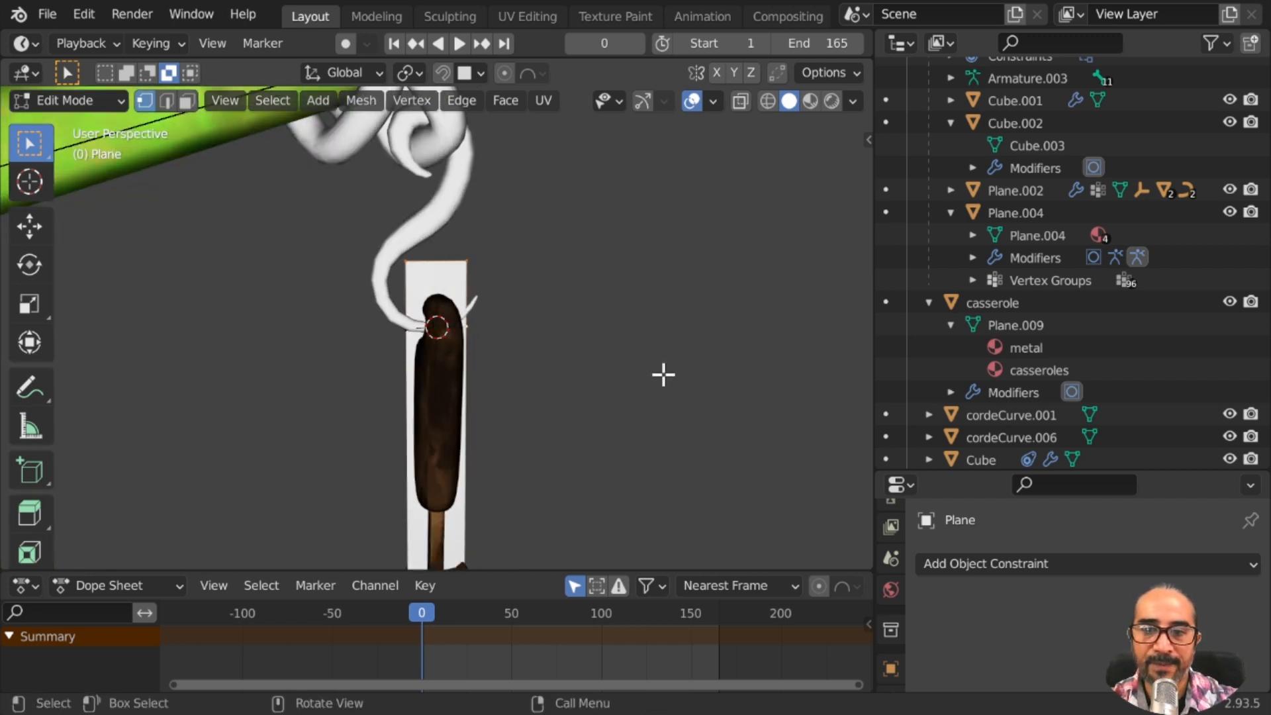
{"action": "middle_click_drag", "start_coordinate": [661, 372], "coordinate": [496, 358]}
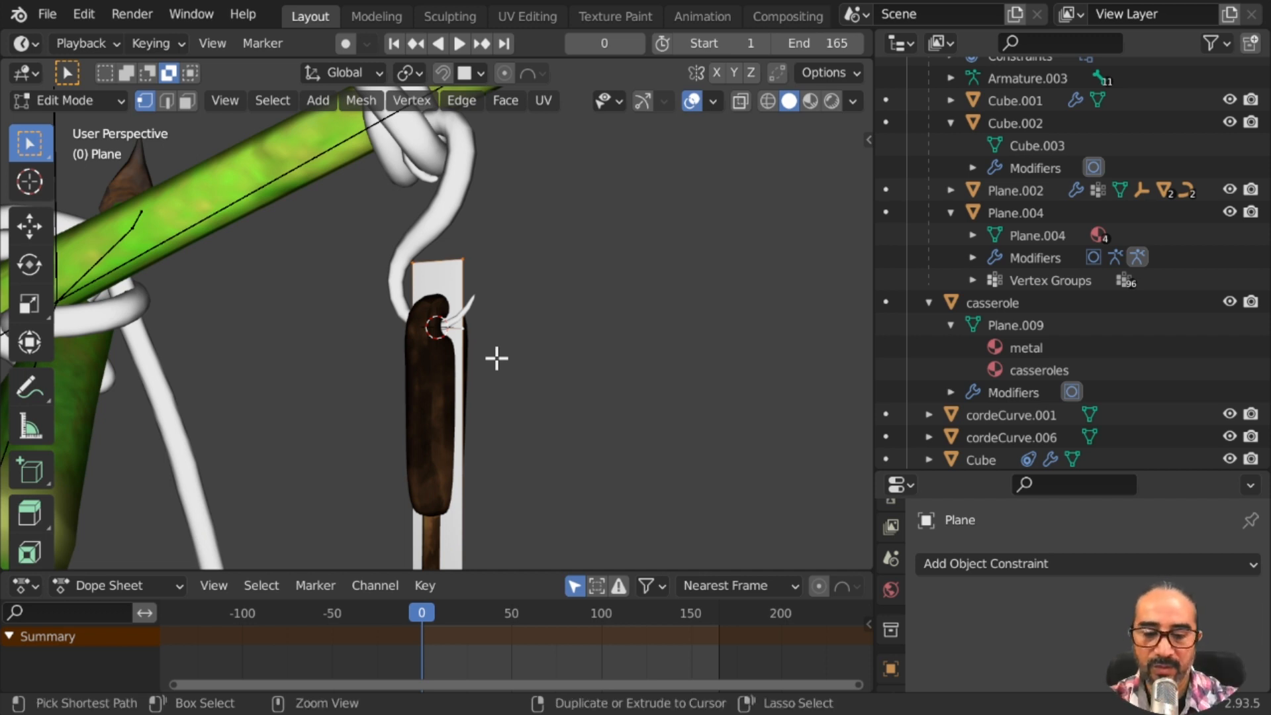
{"action": "key", "text": "ctrl+p"}
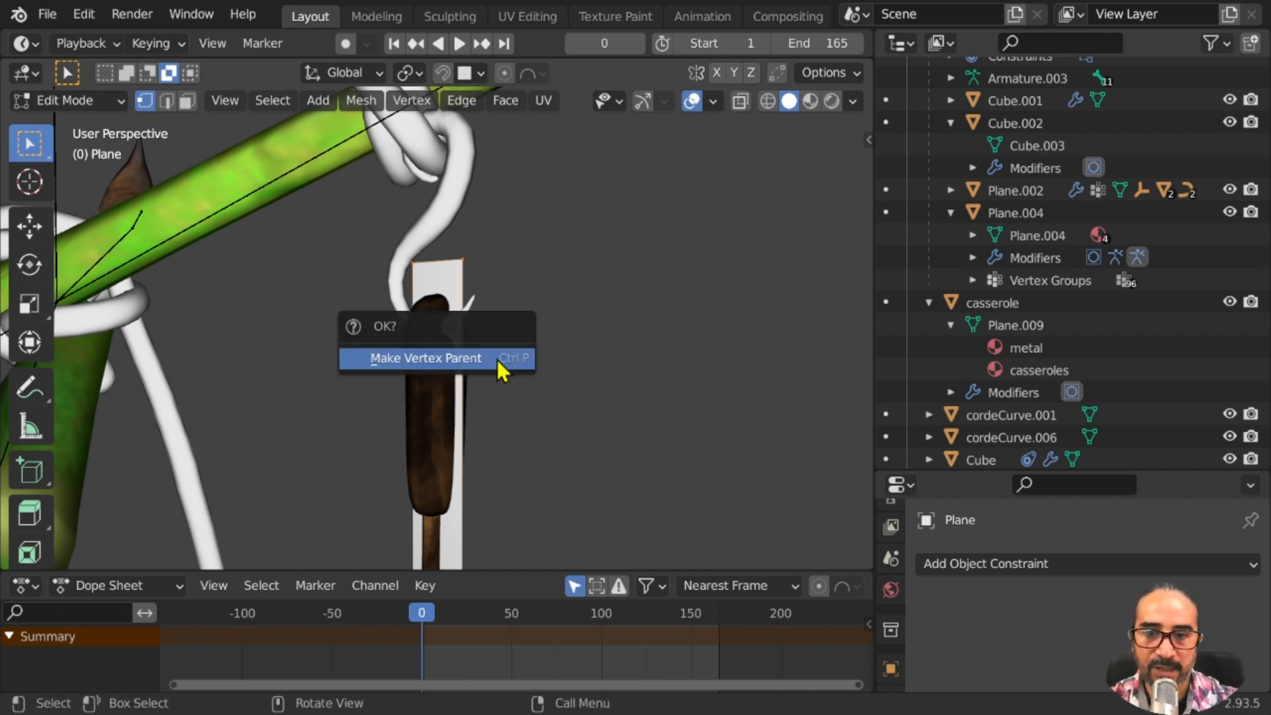
{"action": "left_click", "coordinate": [495, 359]}
{"action": "left_click", "coordinate": [77, 105]}
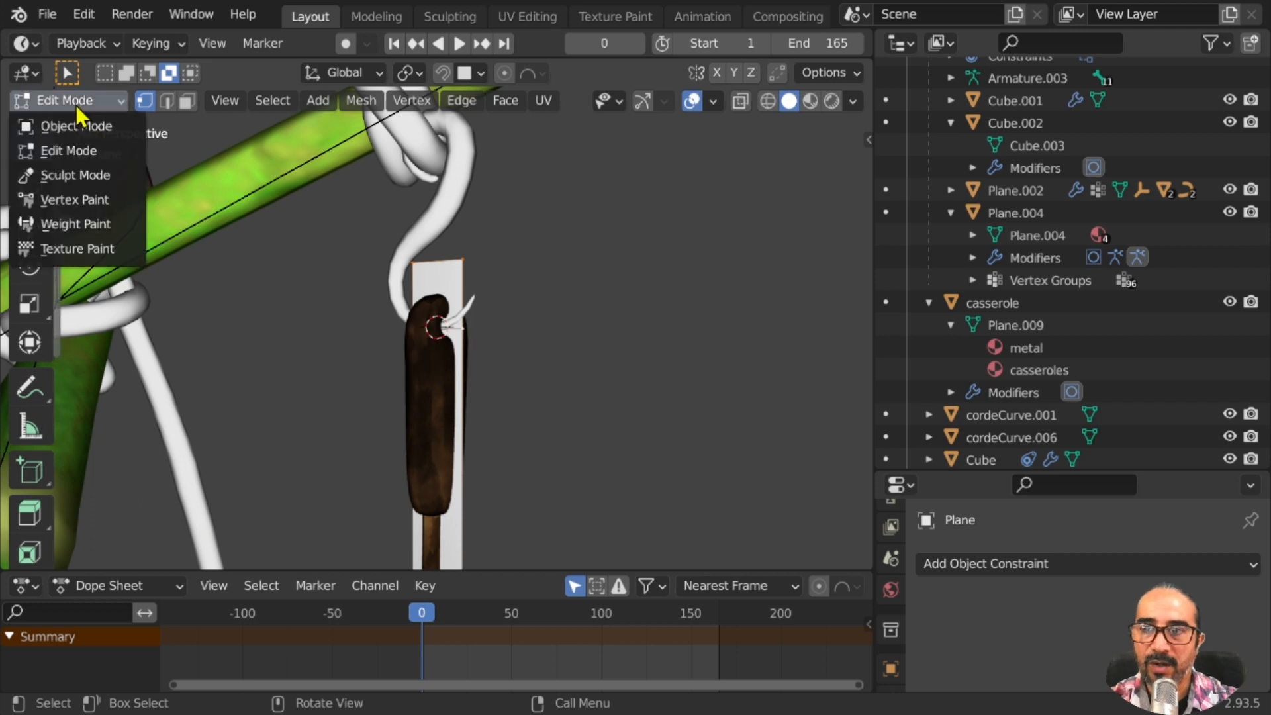
{"action": "left_click", "coordinate": [79, 126]}
{"action": "key", "text": "Tab"}
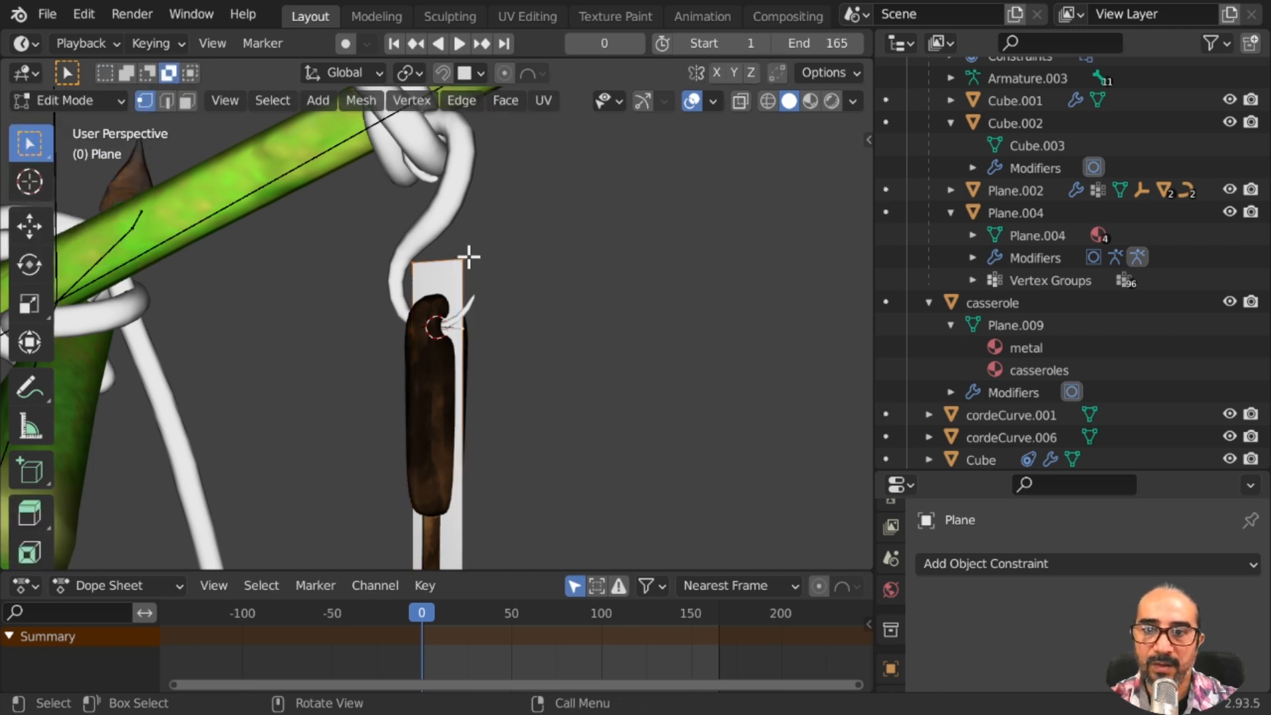
Display the viewport in wireframe shading with X-ray turned on
{"action": "middle_click_drag", "start_coordinate": [404, 269], "coordinate": [482, 325]}
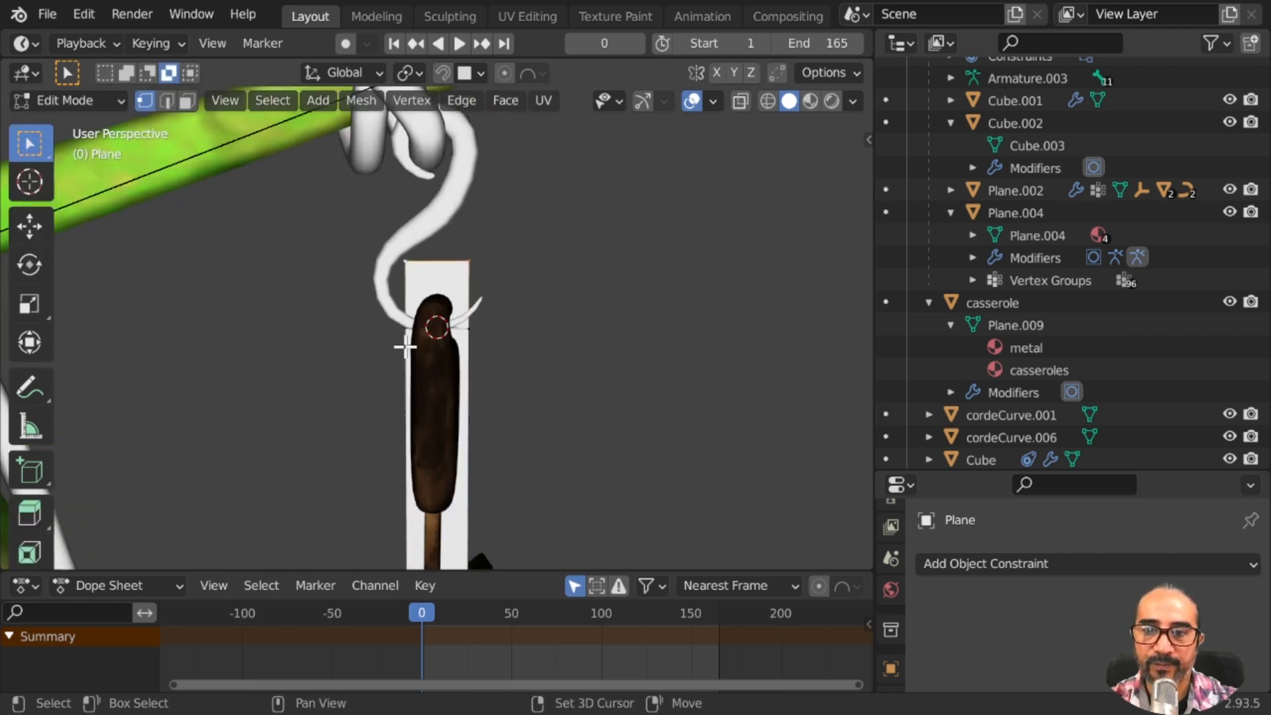
{"action": "scroll", "coordinate": [511, 331], "scroll_direction": "up", "scroll_amount": 4}
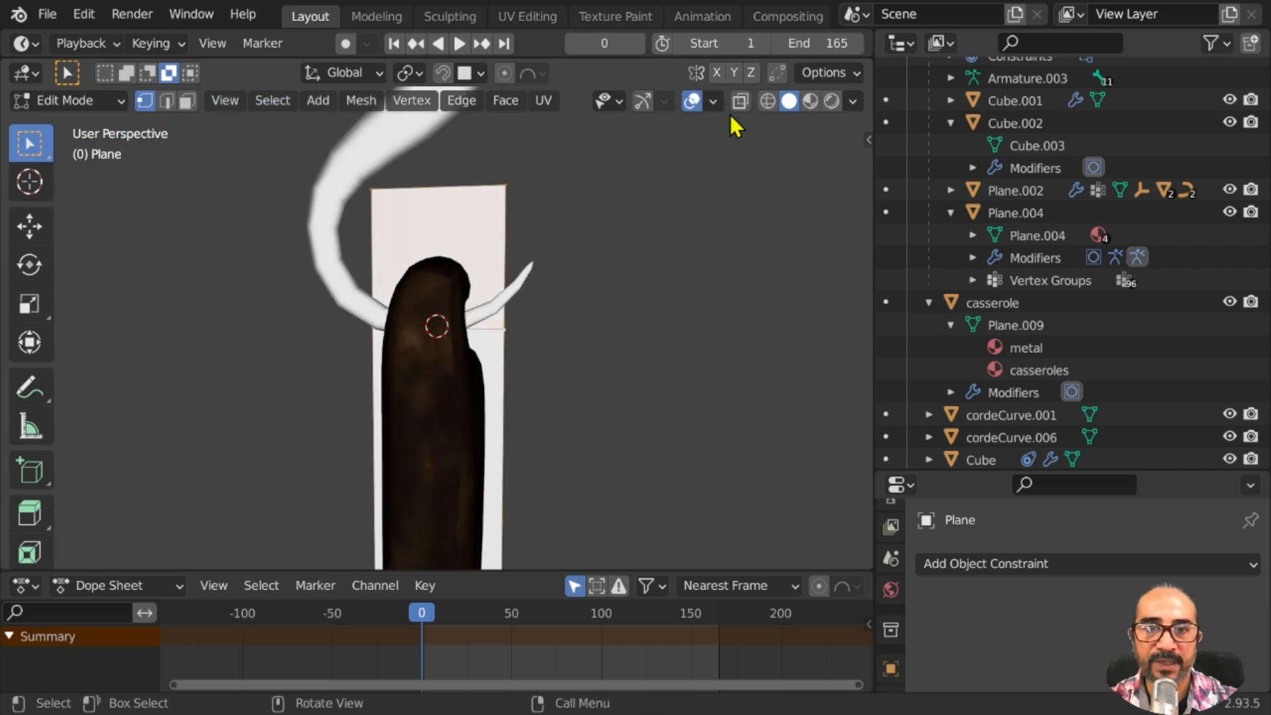
{"action": "left_click", "coordinate": [769, 103]}
{"action": "mouse_move", "coordinate": [485, 383]}
{"action": "middle_mouse_down"}
{"action": "mouse_move", "coordinate": [579, 383]}
{"action": "mouse_move", "coordinate": [633, 337]}
{"action": "mouse_move", "coordinate": [452, 354]}
{"action": "mouse_move", "coordinate": [448, 403]}
{"action": "middle_mouse_up"}
{"action": "left_click", "coordinate": [693, 101]}
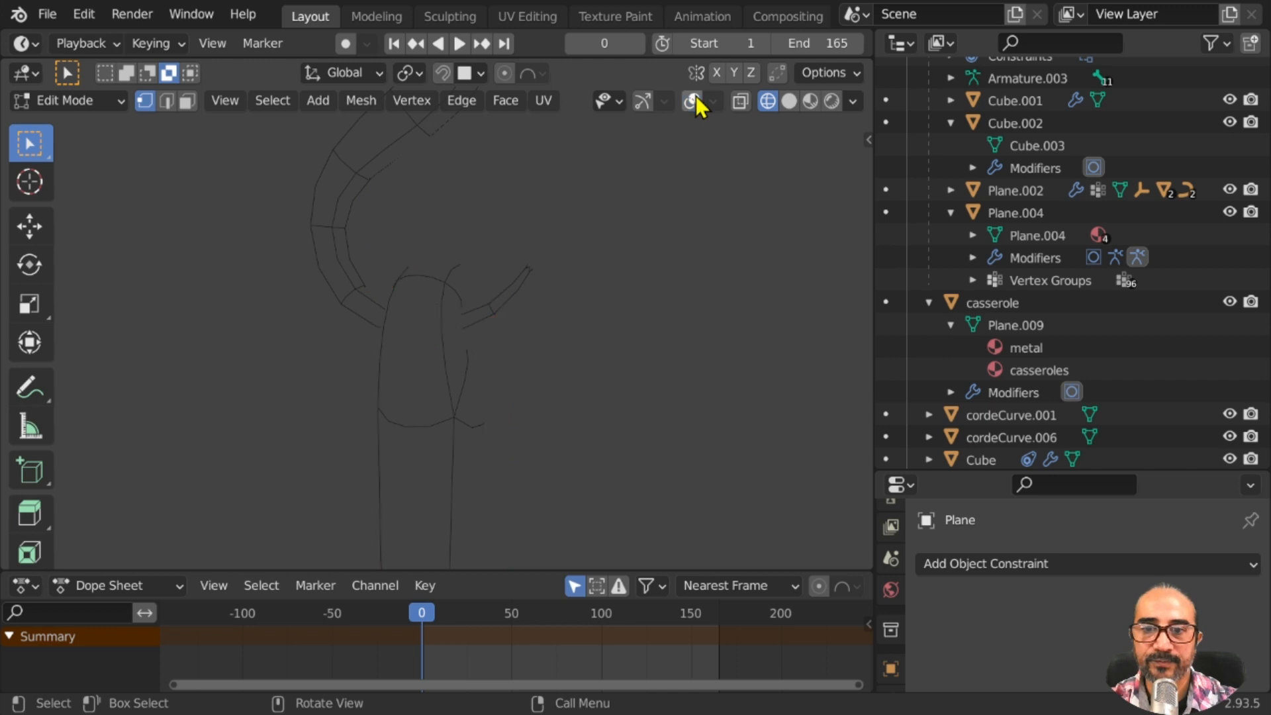
{"action": "left_click", "coordinate": [693, 101]}
{"action": "left_click", "coordinate": [740, 100]}
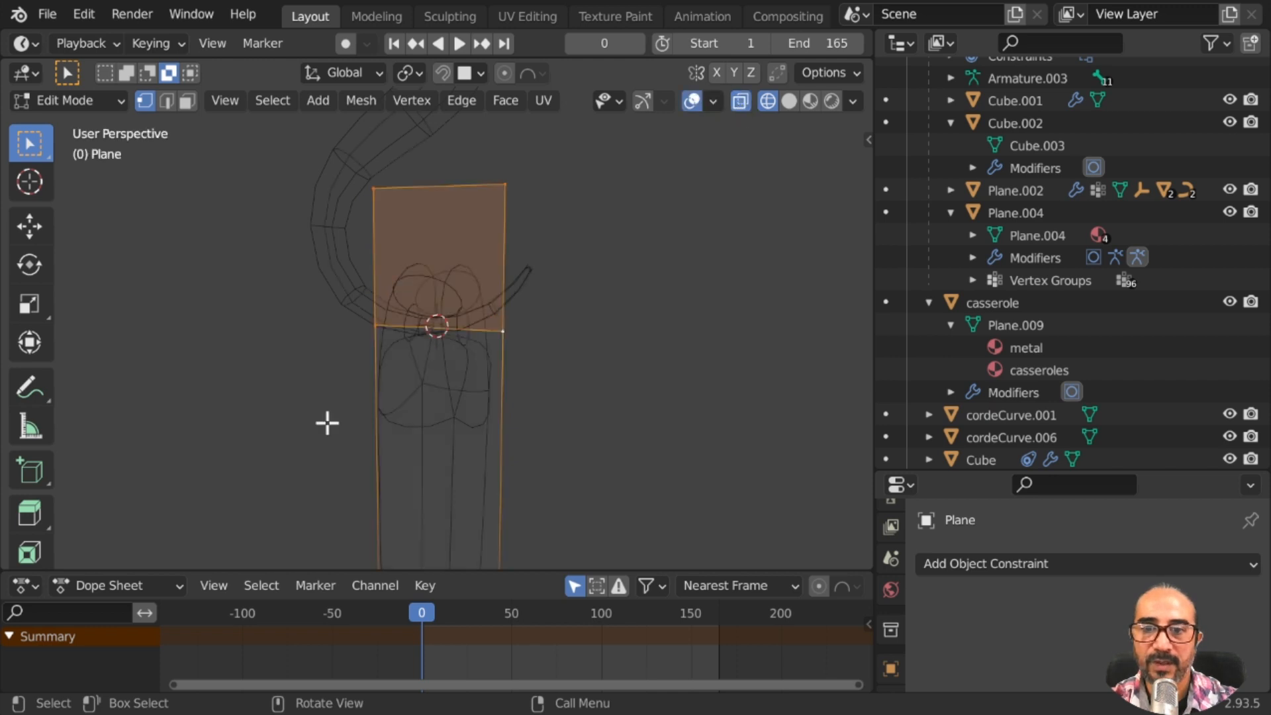
Assign the plane's four selected upper vertices to a new vertex group and return to Object Mode
{"action": "middle_click_drag", "start_coordinate": [326, 421], "coordinate": [546, 404]}
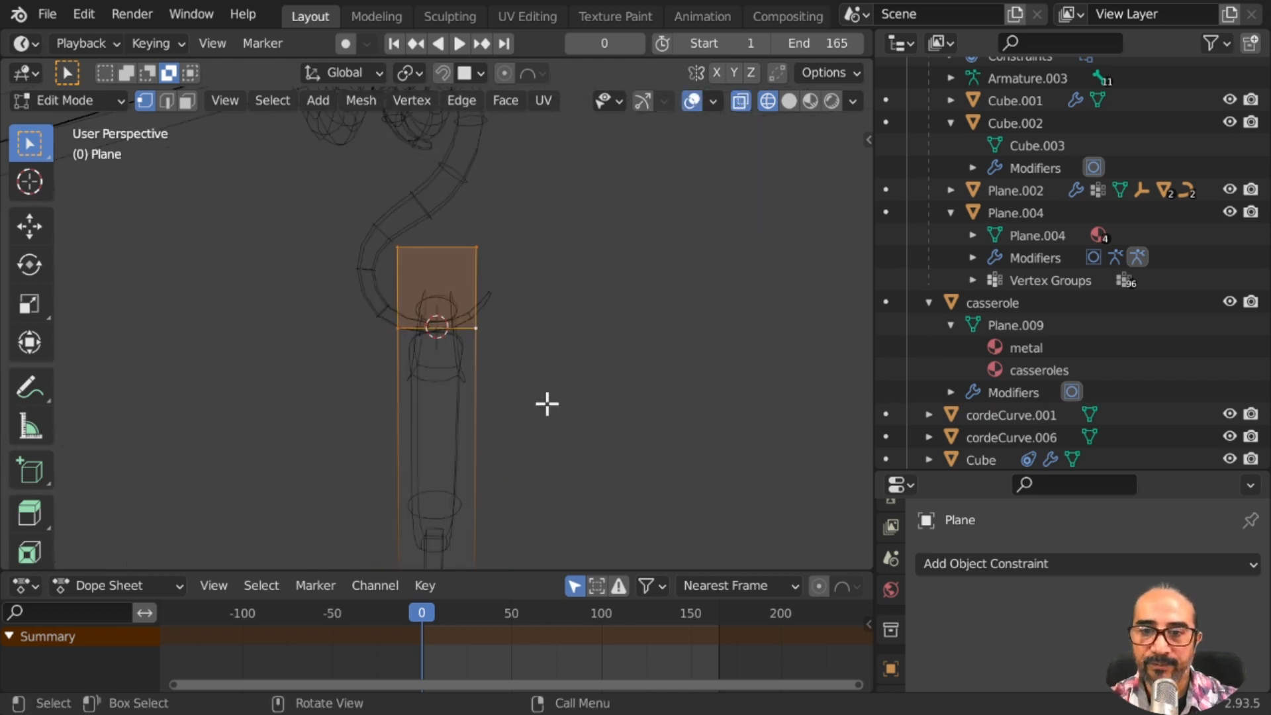
{"action": "key", "text": "ctrl+g"}
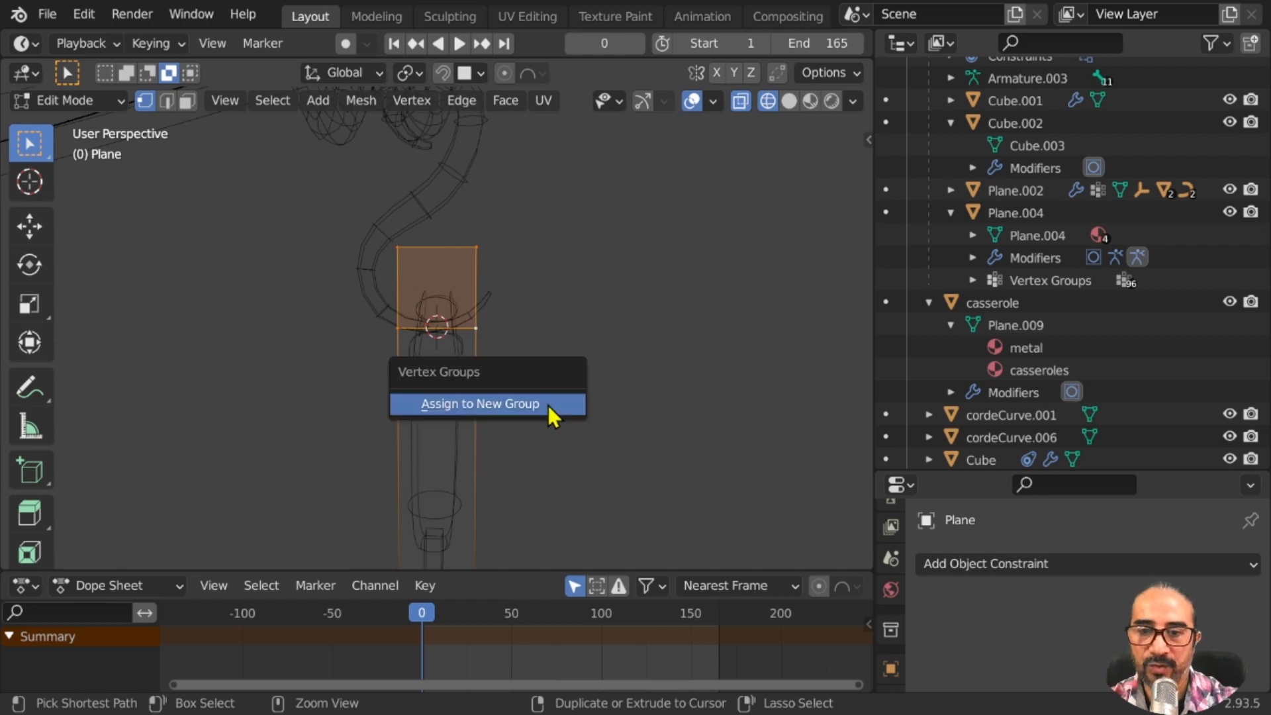
{"action": "left_click", "coordinate": [505, 404]}
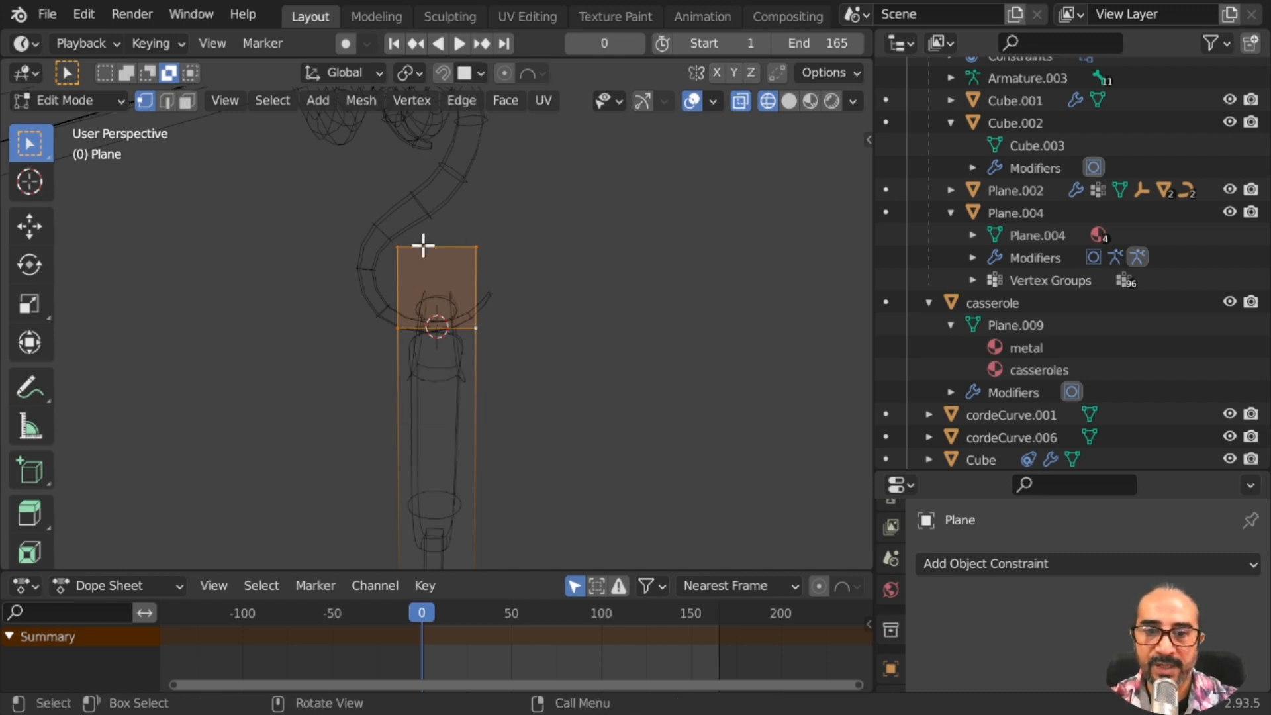
{"action": "middle_click_drag", "start_coordinate": [682, 405], "coordinate": [709, 404]}
{"action": "scroll", "coordinate": [550, 488], "scroll_direction": "down", "scroll_amount": 5}
{"action": "scroll", "coordinate": [525, 500], "scroll_direction": "up", "scroll_amount": 3}
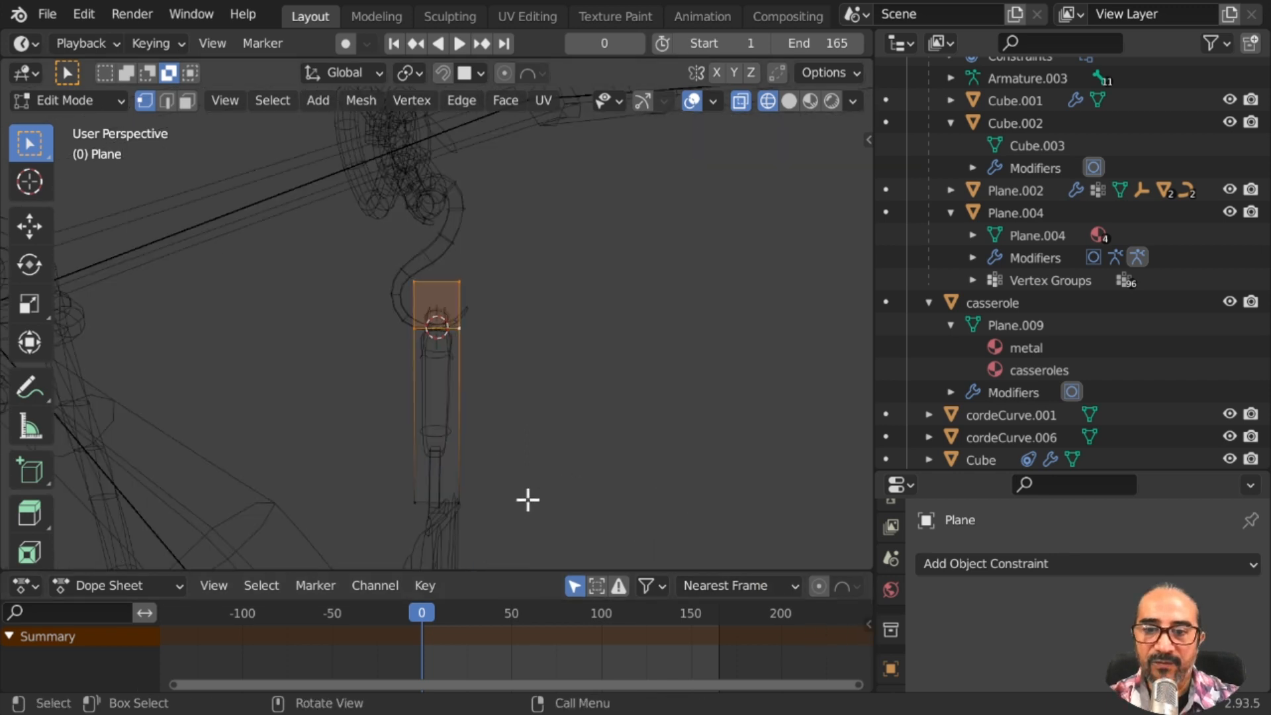
{"action": "left_click", "coordinate": [83, 103]}
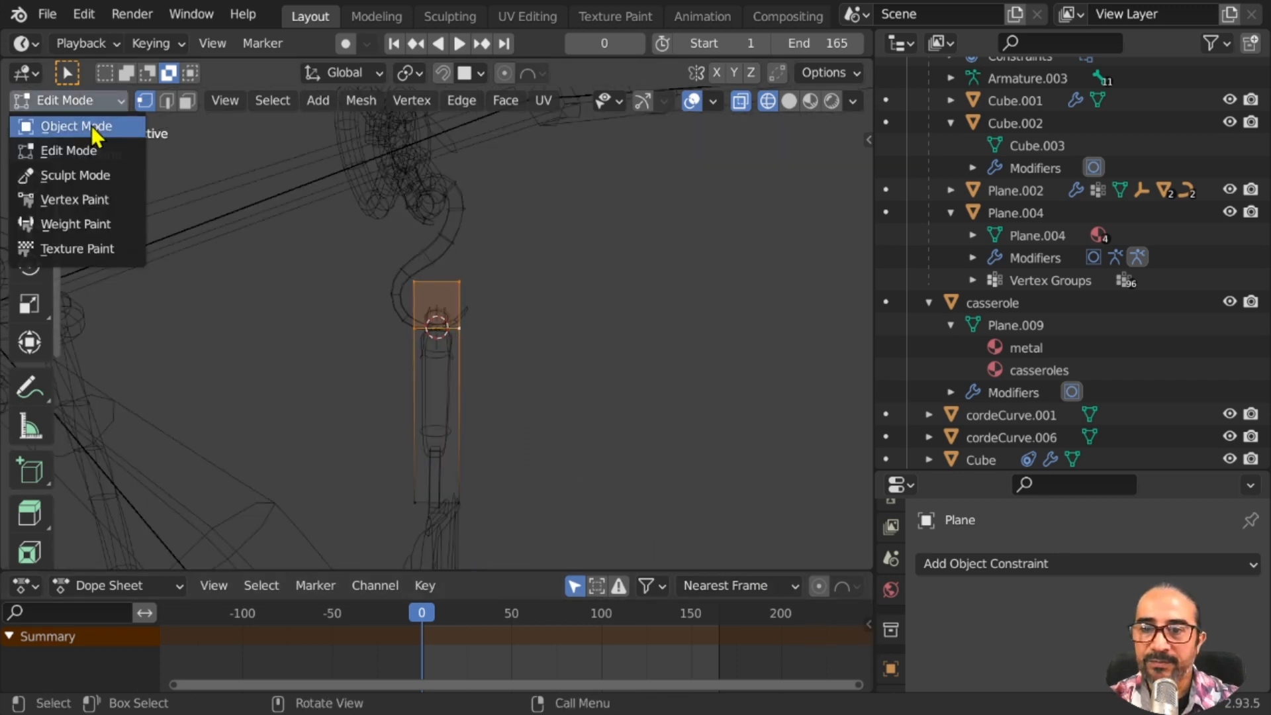
{"action": "left_click", "coordinate": [92, 126]}
Parent the plane to the hook above it with the Object option
{"action": "middle_click_drag", "start_coordinate": [568, 380], "coordinate": [443, 262]}
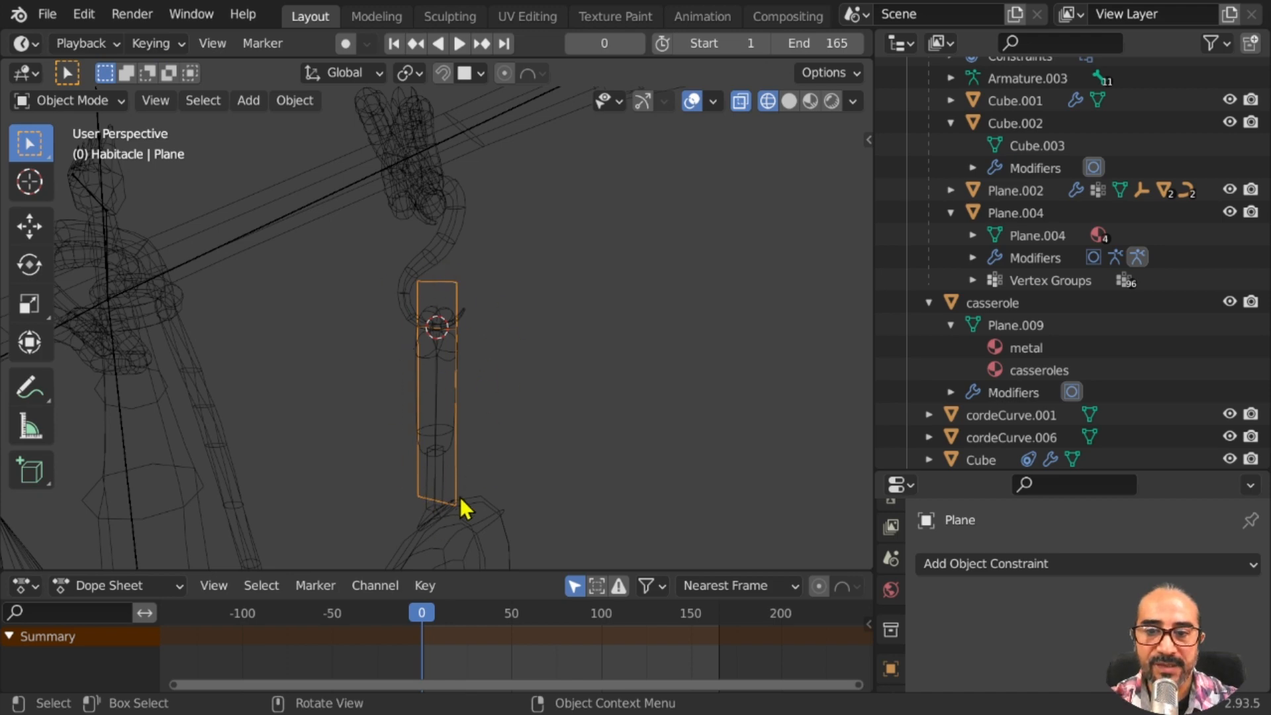
{"action": "middle_click_drag", "start_coordinate": [471, 392], "coordinate": [541, 378]}
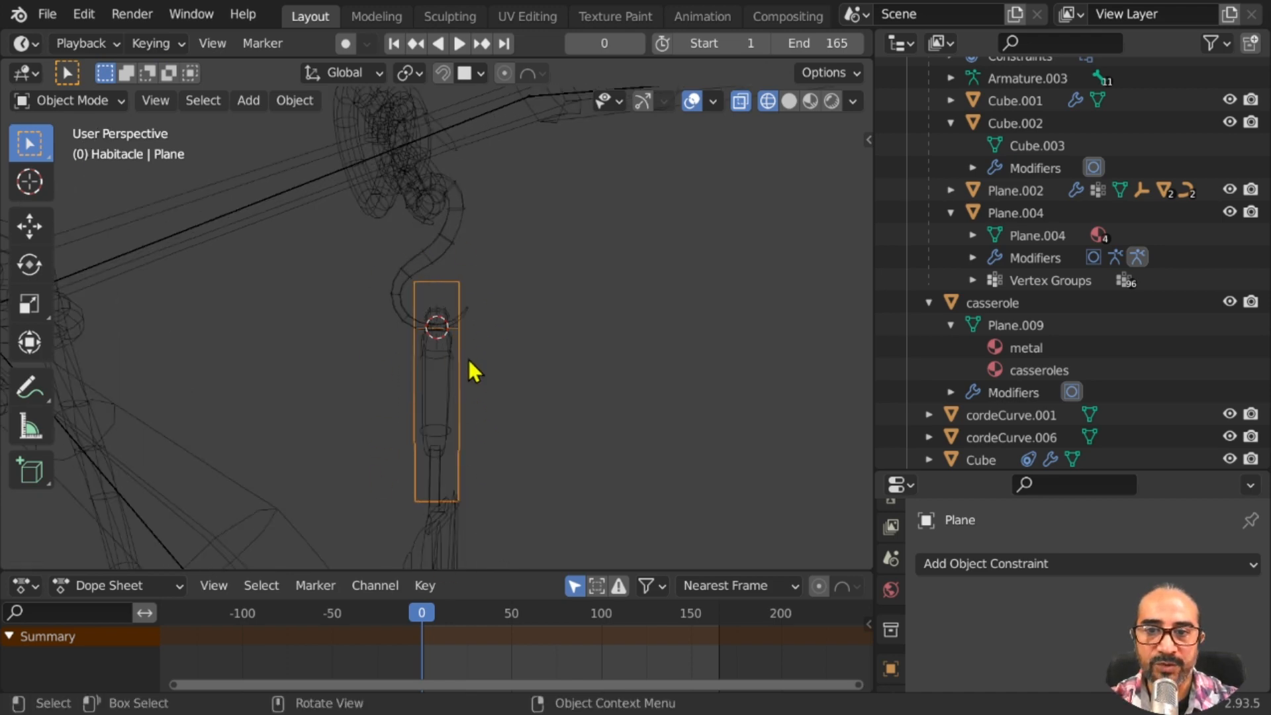
{"action": "left_click", "coordinate": [444, 252]}
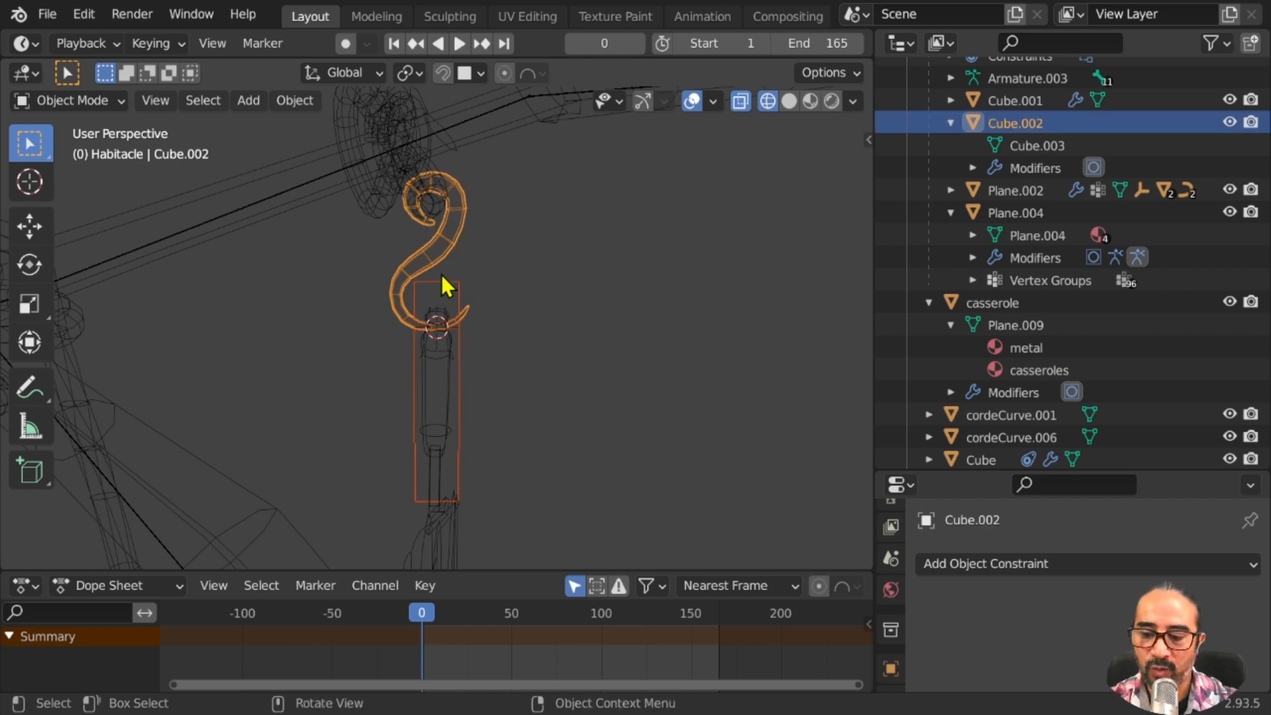
{"action": "key", "text": "ctrl+p"}
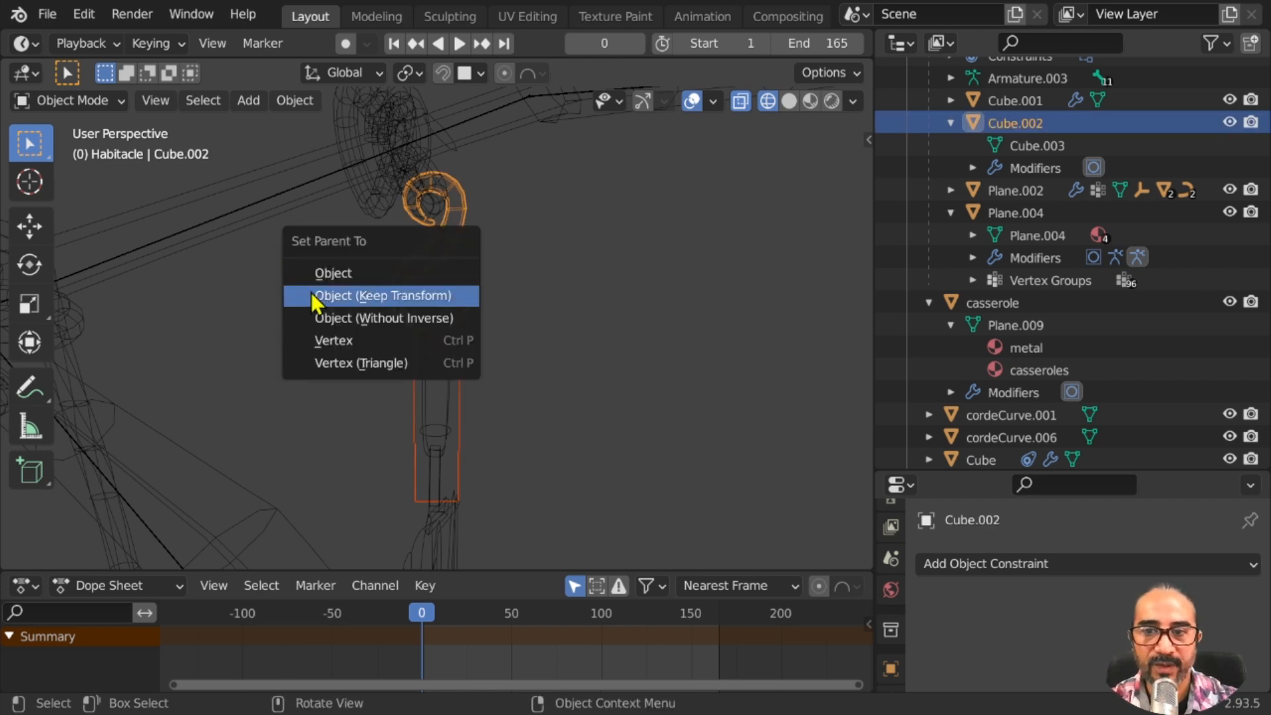
{"action": "left_click", "coordinate": [339, 278]}
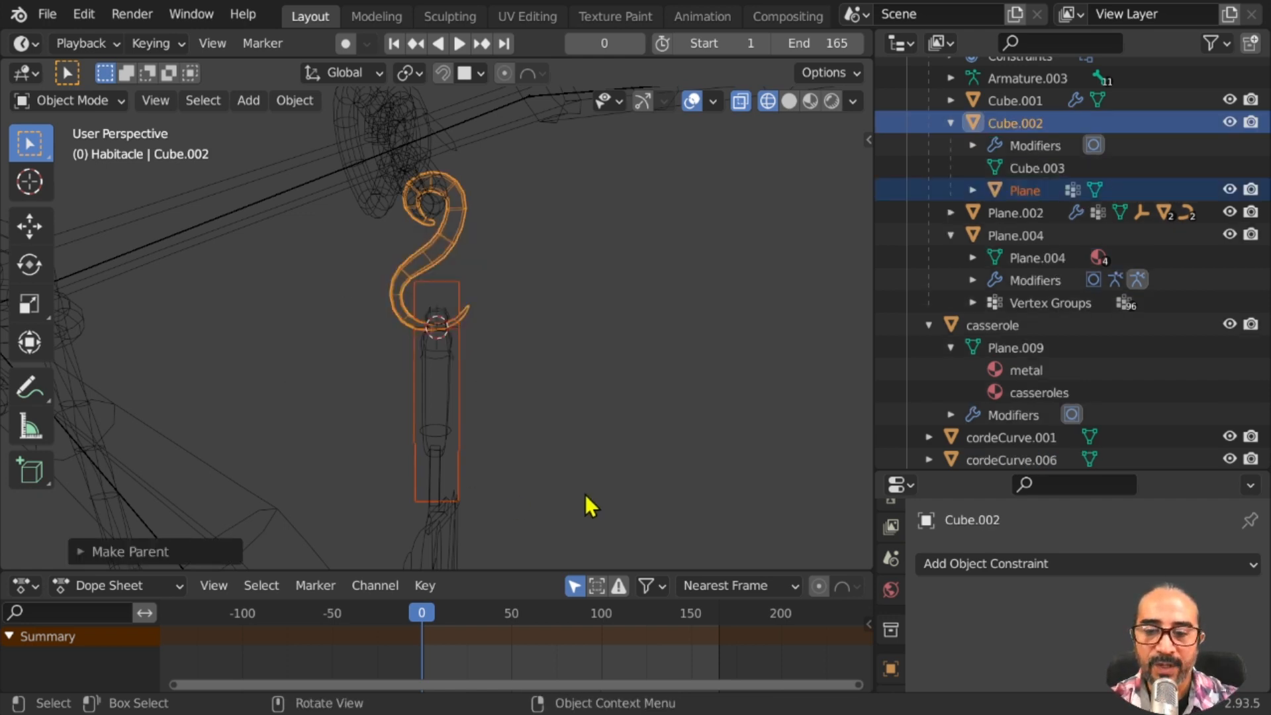
Play the animation to check how the plane follows the hook, and return to frame 0
{"action": "middle_click_drag", "start_coordinate": [585, 494], "coordinate": [537, 490]}
{"action": "key", "text": "space"}
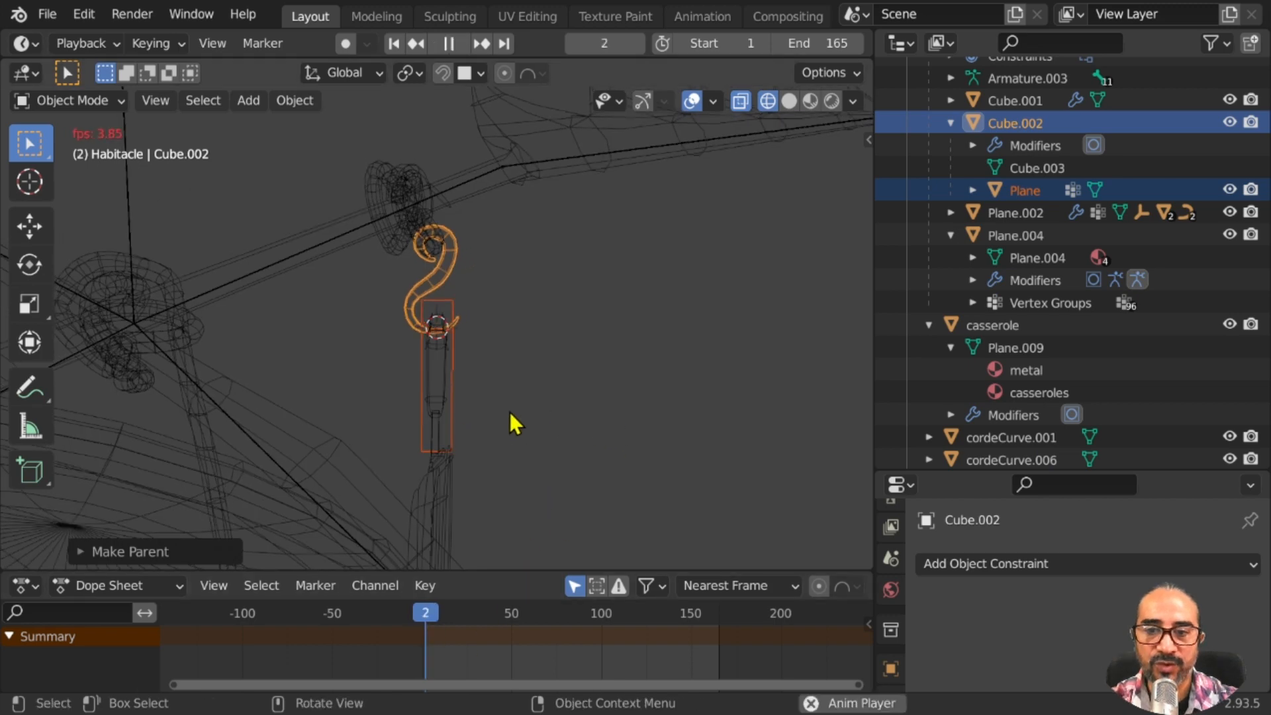
{"action": "mouse_move", "coordinate": [509, 417]}
{"action": "middle_mouse_down"}
{"action": "mouse_move", "coordinate": [391, 415]}
{"action": "mouse_move", "coordinate": [530, 431]}
{"action": "middle_mouse_up"}
{"action": "scroll", "coordinate": [529, 429], "scroll_direction": "up", "scroll_amount": 1}
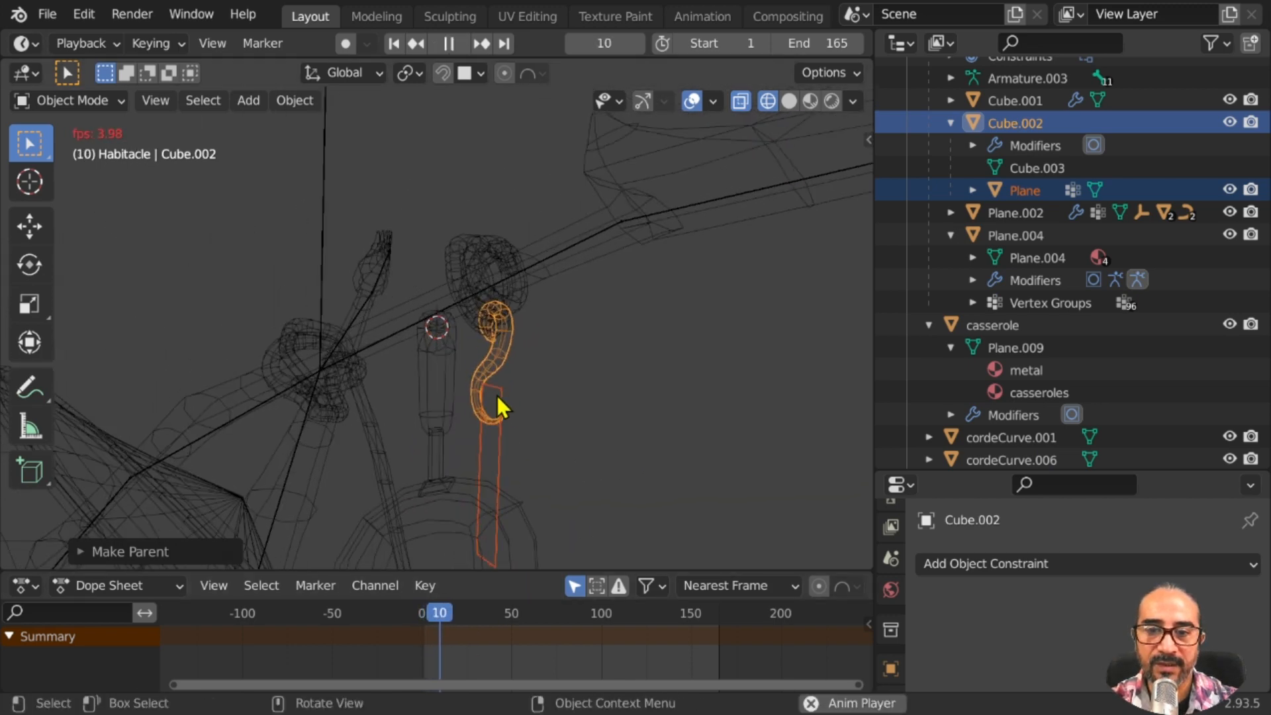
{"action": "scroll", "coordinate": [461, 479], "scroll_direction": "down", "scroll_amount": 3}
{"action": "middle_click_drag", "start_coordinate": [459, 479], "coordinate": [430, 427]}
{"action": "middle_click_drag", "start_coordinate": [461, 495], "coordinate": [503, 587]}
{"action": "key", "text": "space"}
{"action": "left_click", "coordinate": [403, 615]}
{"action": "middle_click_drag", "start_coordinate": [471, 430], "coordinate": [484, 376]}
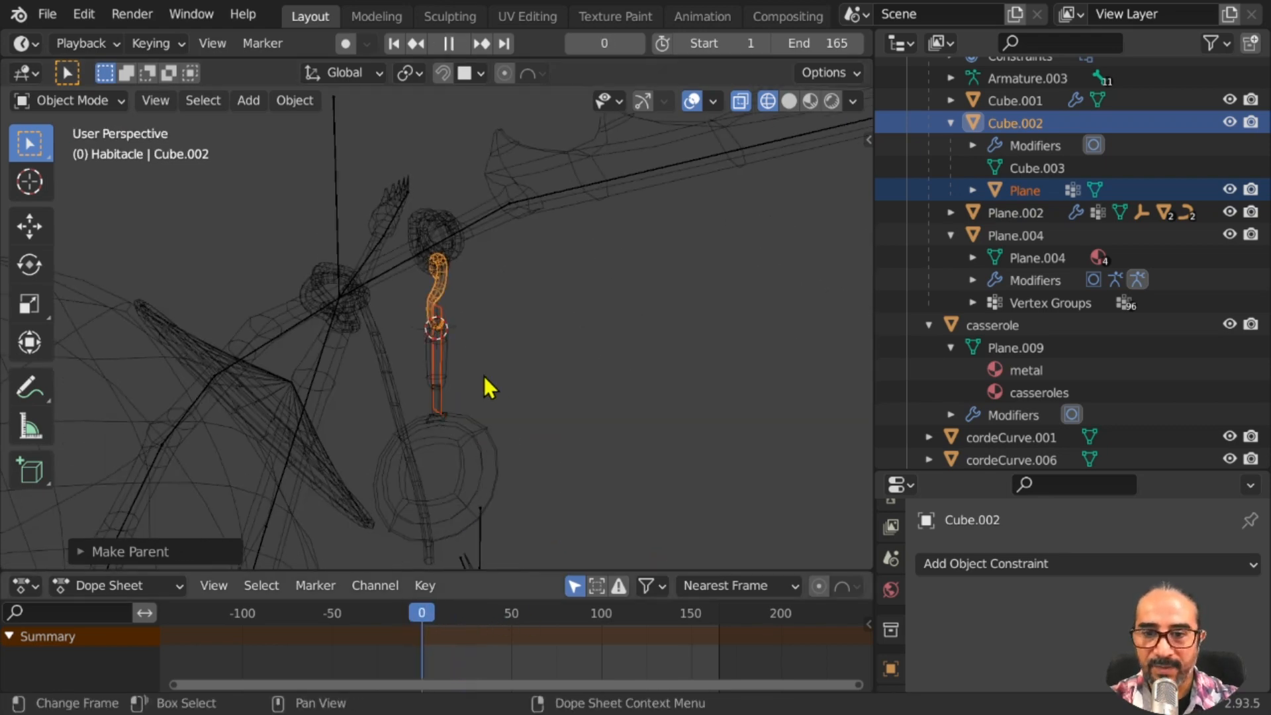
Enlarge the properties area and add Cloth physics to the hook
{"action": "scroll", "coordinate": [483, 376], "scroll_direction": "up", "scroll_amount": 3}
{"action": "left_click_drag", "start_coordinate": [950, 471], "coordinate": [950, 82]}
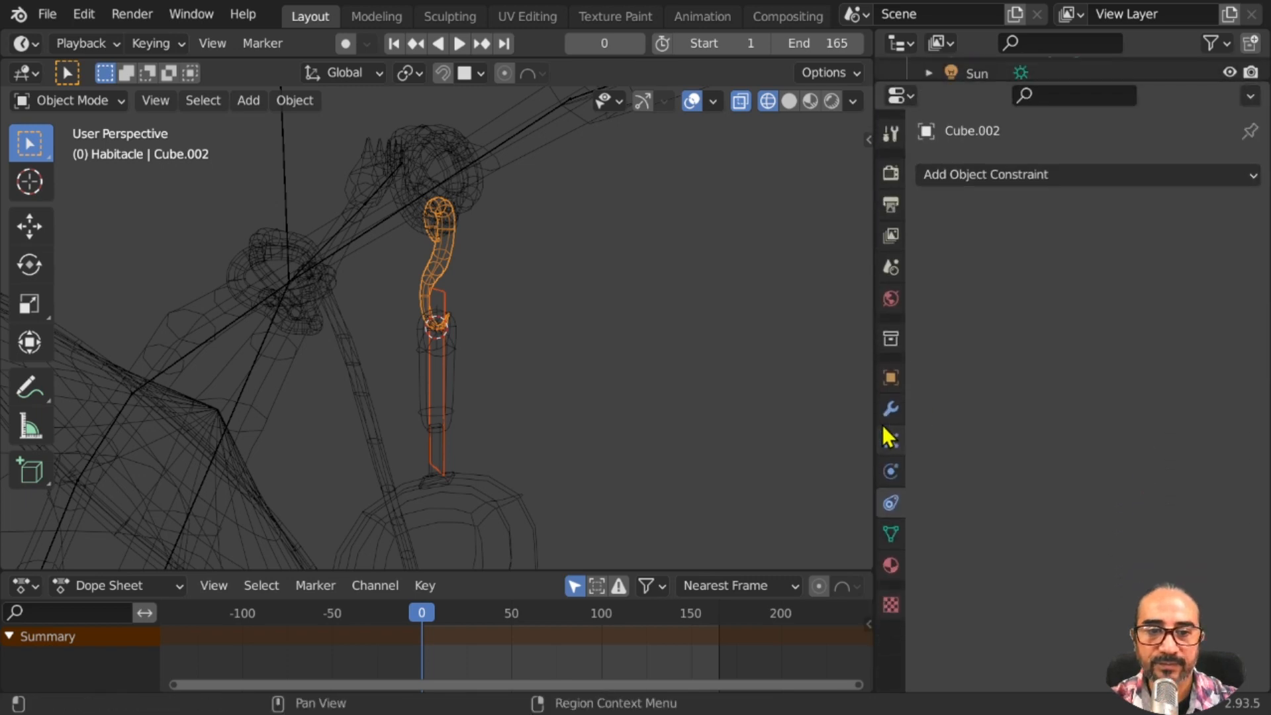
{"action": "left_click", "coordinate": [889, 472]}
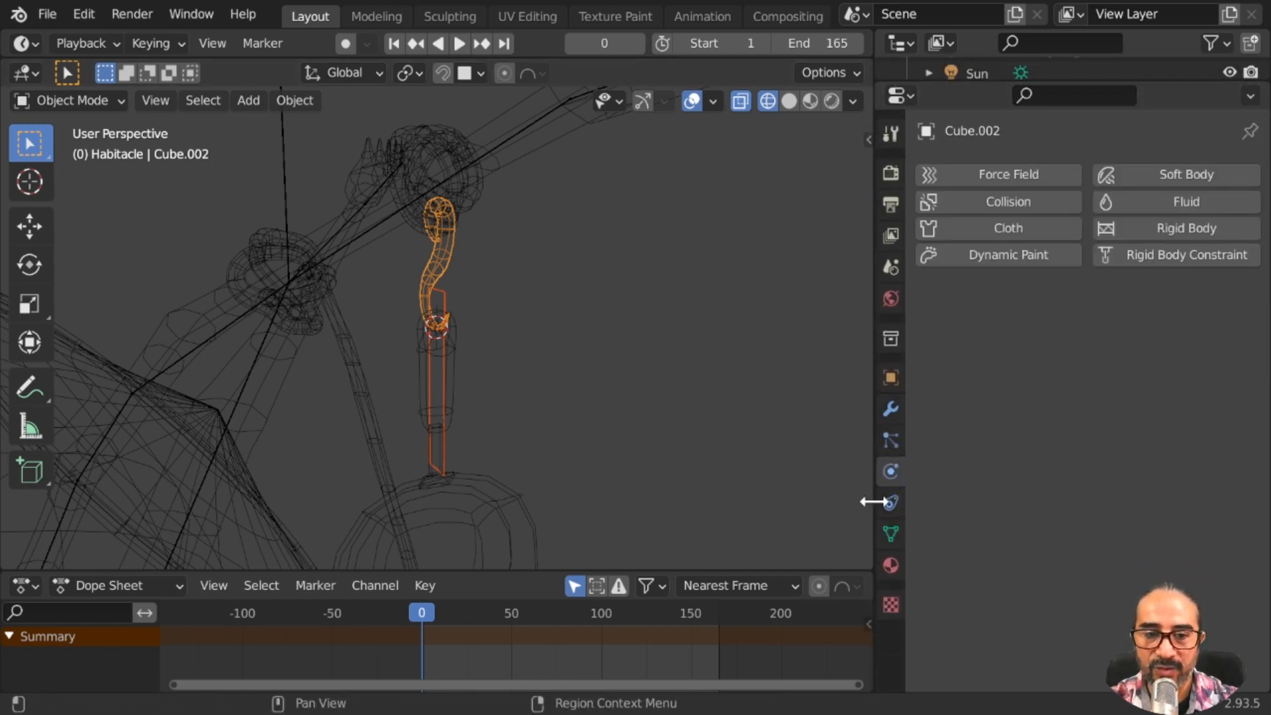
{"action": "left_click", "coordinate": [1014, 232]}
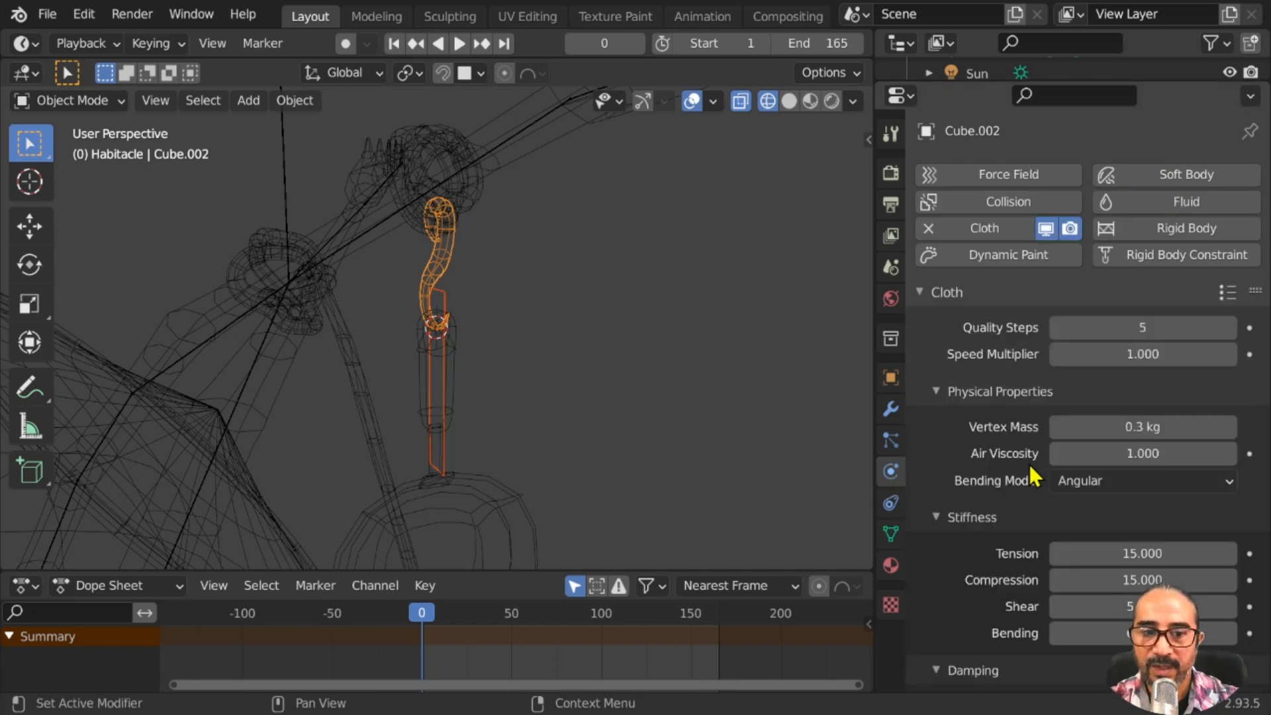
Look through the hook's cloth settings down to the Pin Group choices under Shape
{"action": "scroll", "coordinate": [1030, 477], "scroll_direction": "down", "scroll_amount": 8}
{"action": "scroll", "coordinate": [1024, 511], "scroll_direction": "down", "scroll_amount": 4}
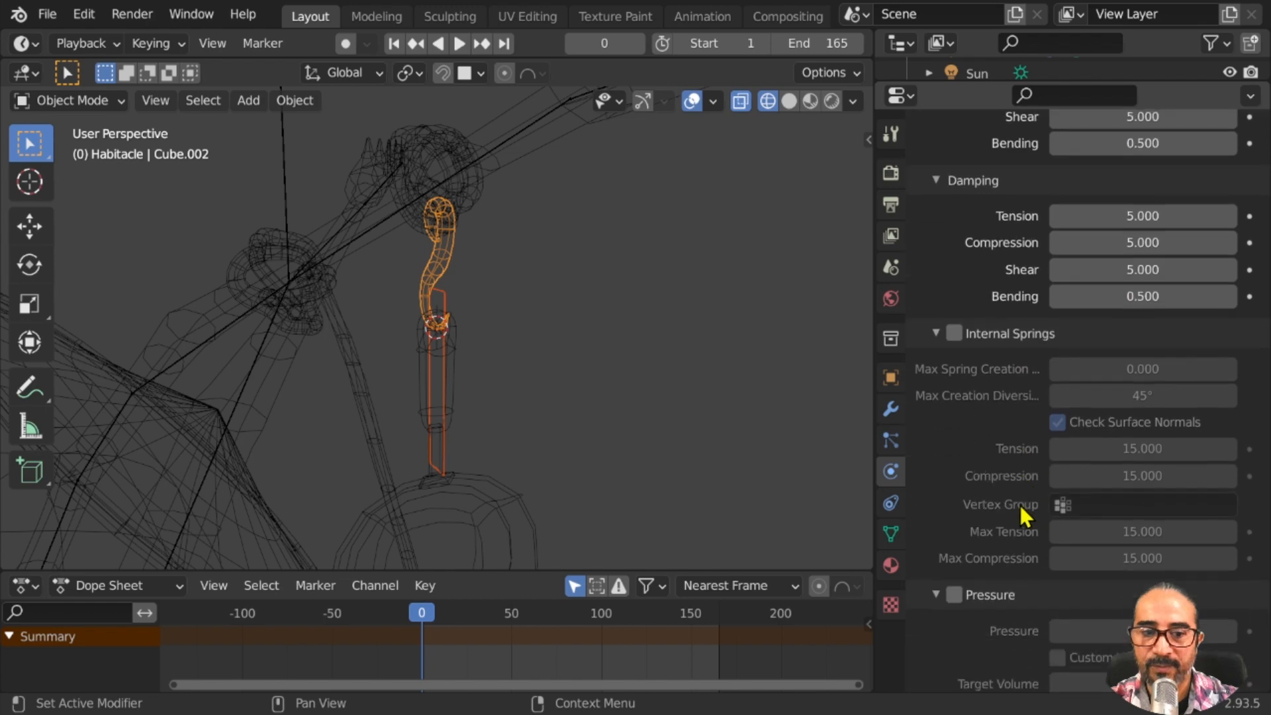
{"action": "scroll", "coordinate": [1000, 430], "scroll_direction": "up", "scroll_amount": 4}
{"action": "scroll", "coordinate": [993, 397], "scroll_direction": "up", "scroll_amount": 5}
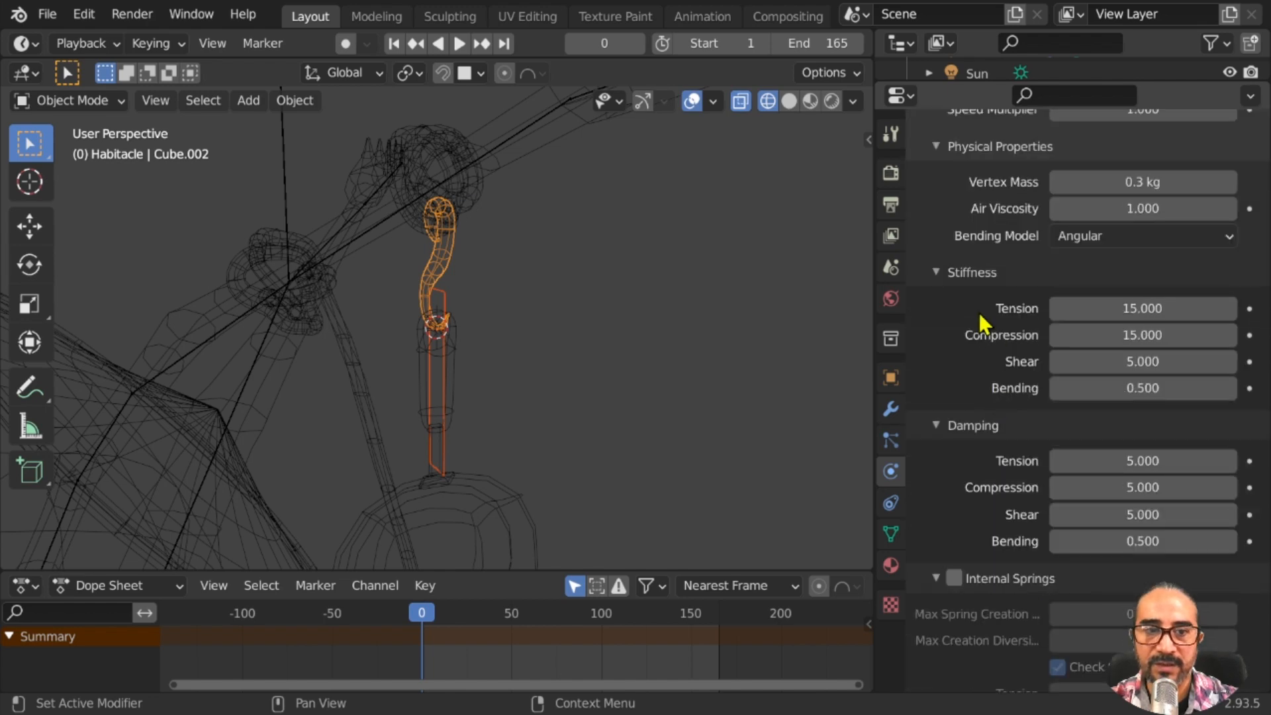
{"action": "left_click", "coordinate": [934, 273]}
{"action": "scroll", "coordinate": [1007, 431], "scroll_direction": "down", "scroll_amount": 6}
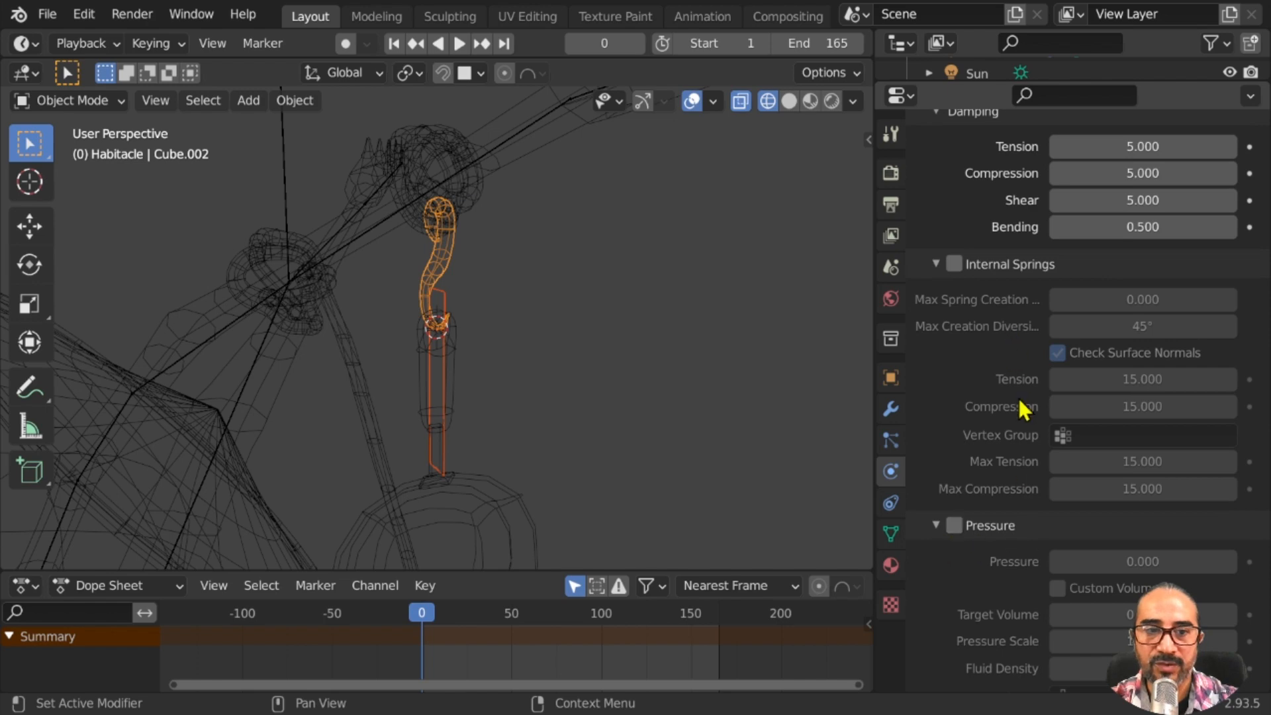
{"action": "scroll", "coordinate": [1023, 410], "scroll_direction": "down", "scroll_amount": 5}
{"action": "scroll", "coordinate": [1025, 415], "scroll_direction": "down", "scroll_amount": 2}
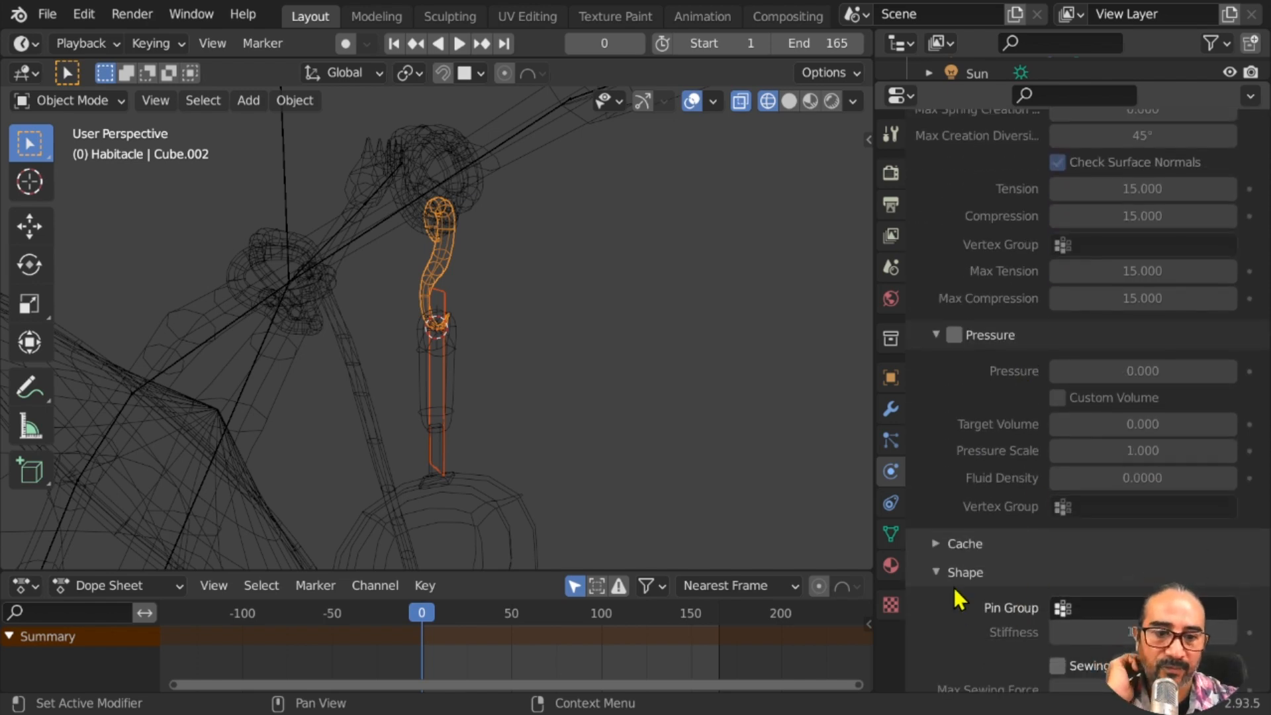
{"action": "left_click", "coordinate": [1063, 609]}
{"action": "left_click", "coordinate": [454, 430]}
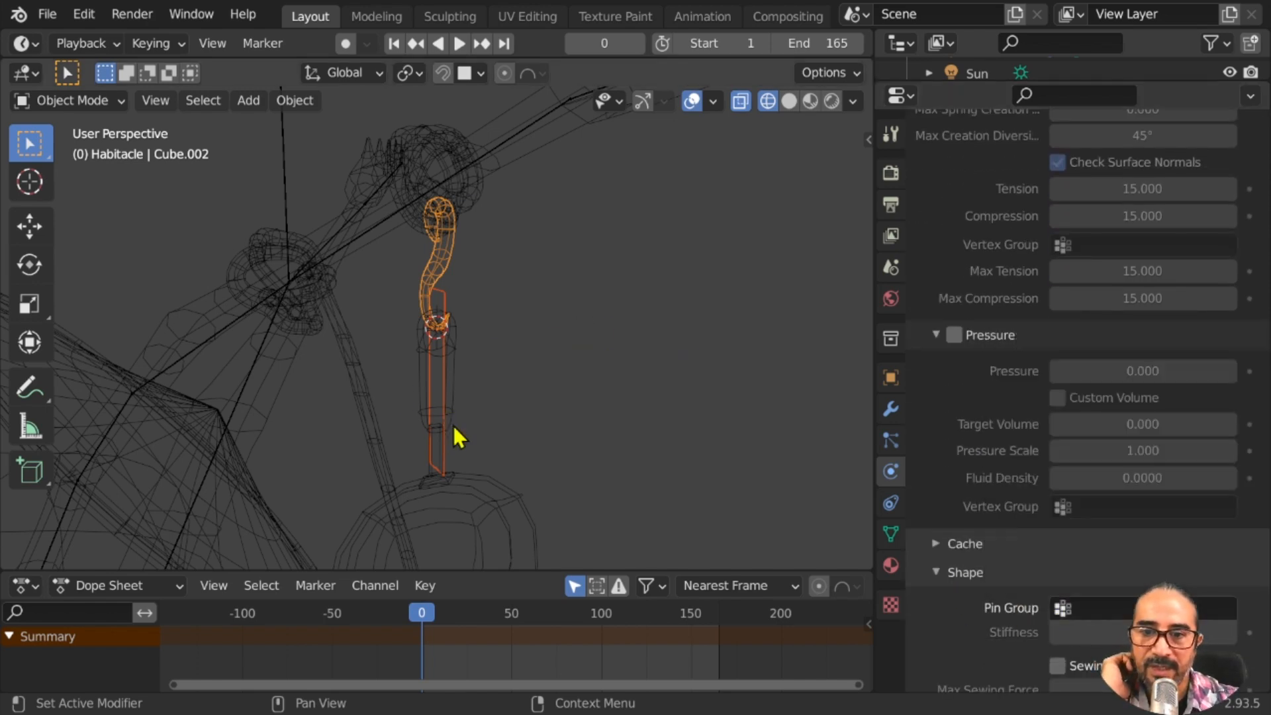
Select the hook above the pan handle and remove its Cloth physics
{"action": "left_click", "coordinate": [442, 397]}
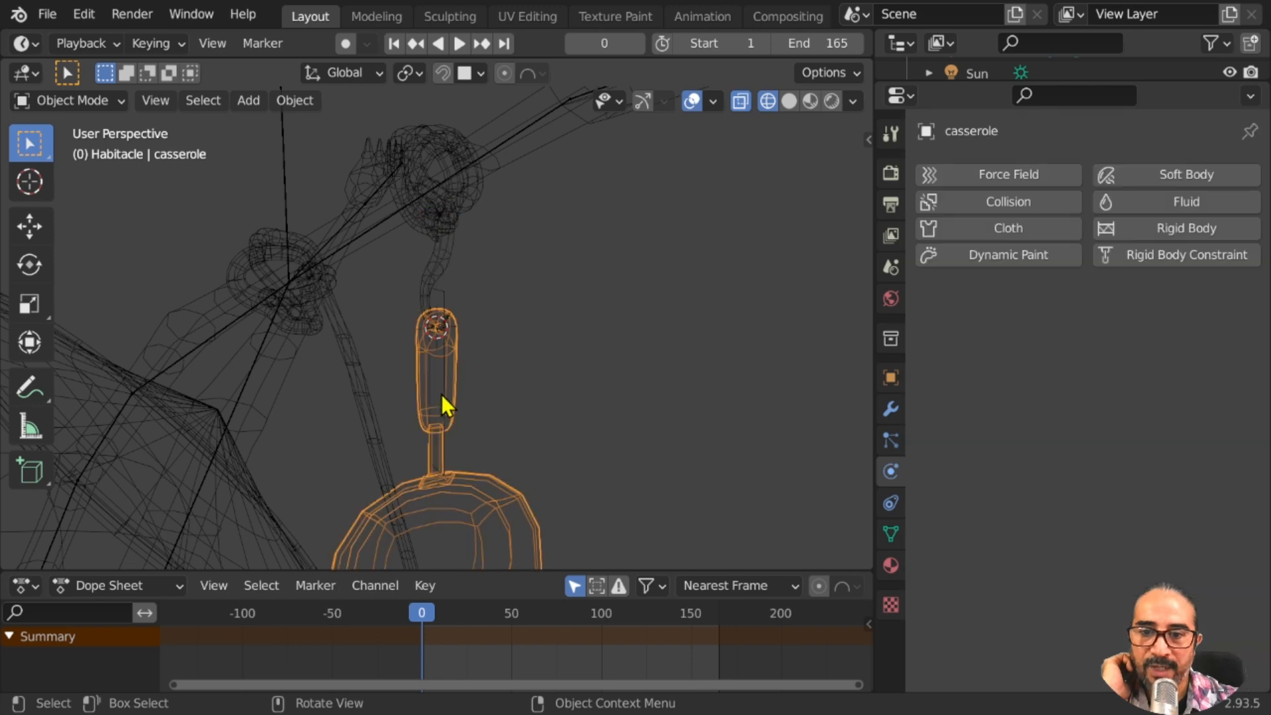
{"action": "left_click", "coordinate": [444, 335]}
{"action": "left_click", "coordinate": [446, 272]}
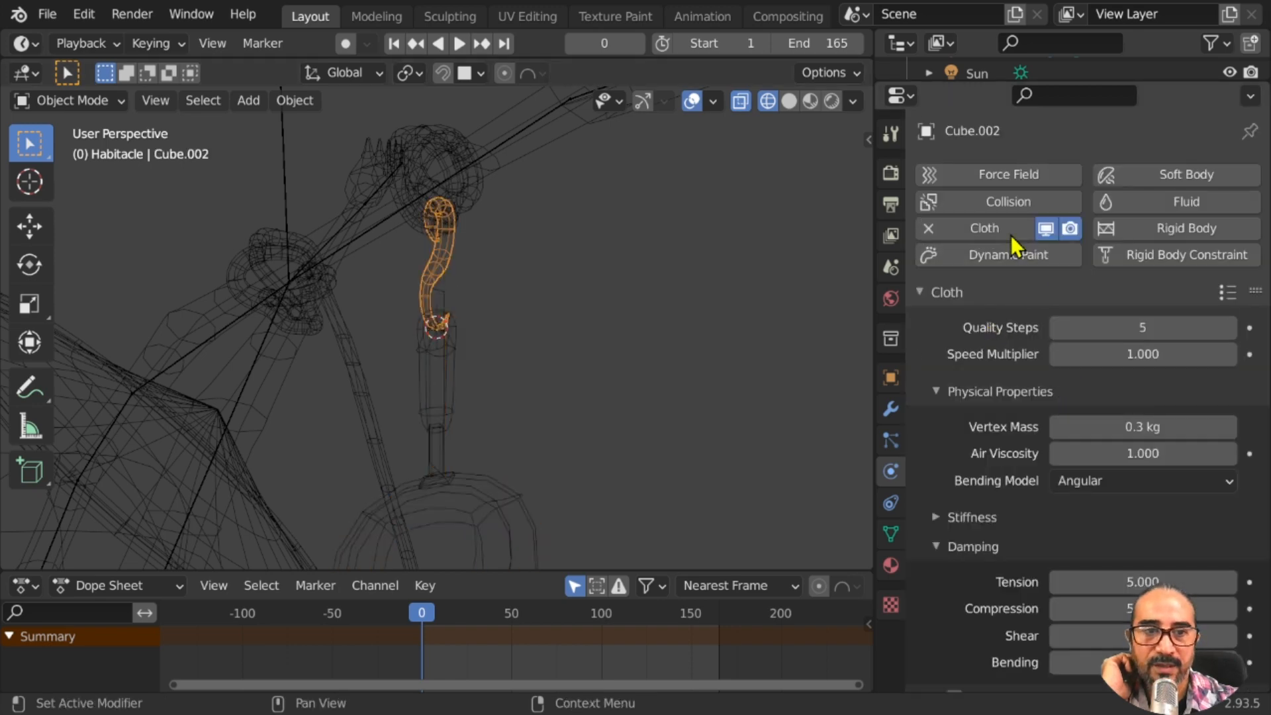
{"action": "left_click", "coordinate": [928, 228]}
Add Cloth physics to the helper plane and set its Pin Group under Shape to Group
{"action": "left_click", "coordinate": [443, 296]}
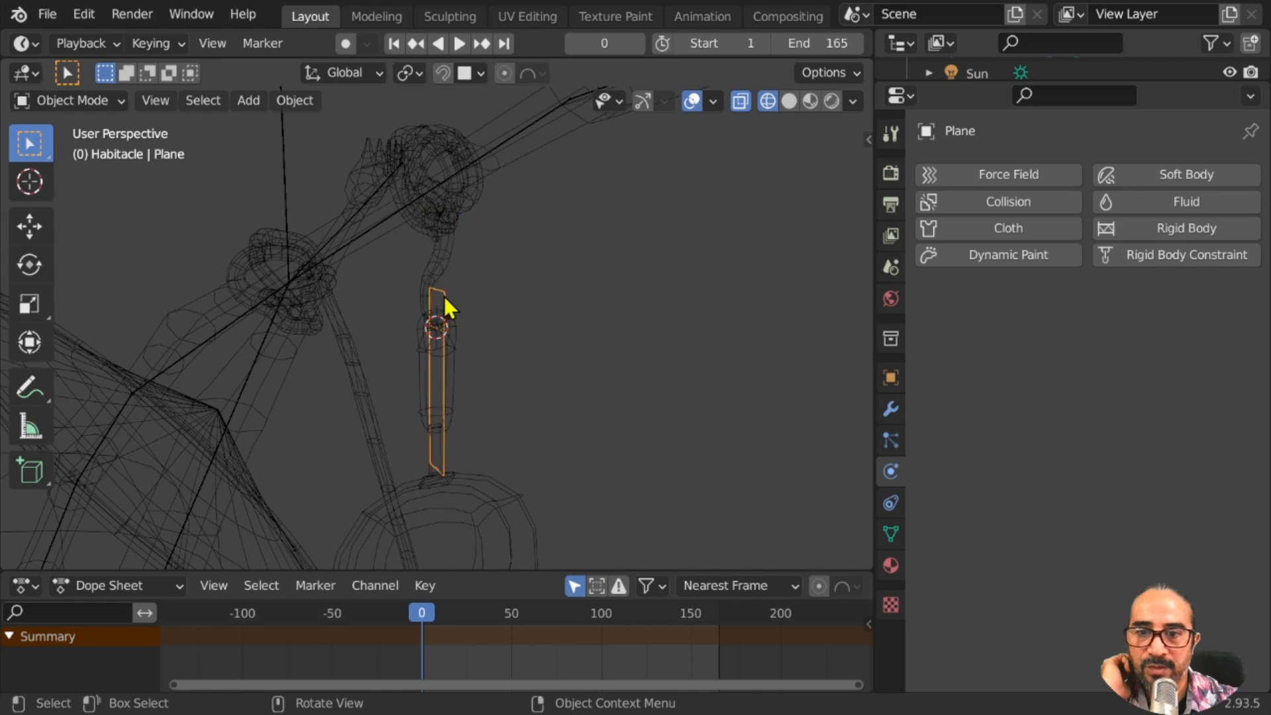
{"action": "middle_click_drag", "start_coordinate": [426, 446], "coordinate": [439, 311]}
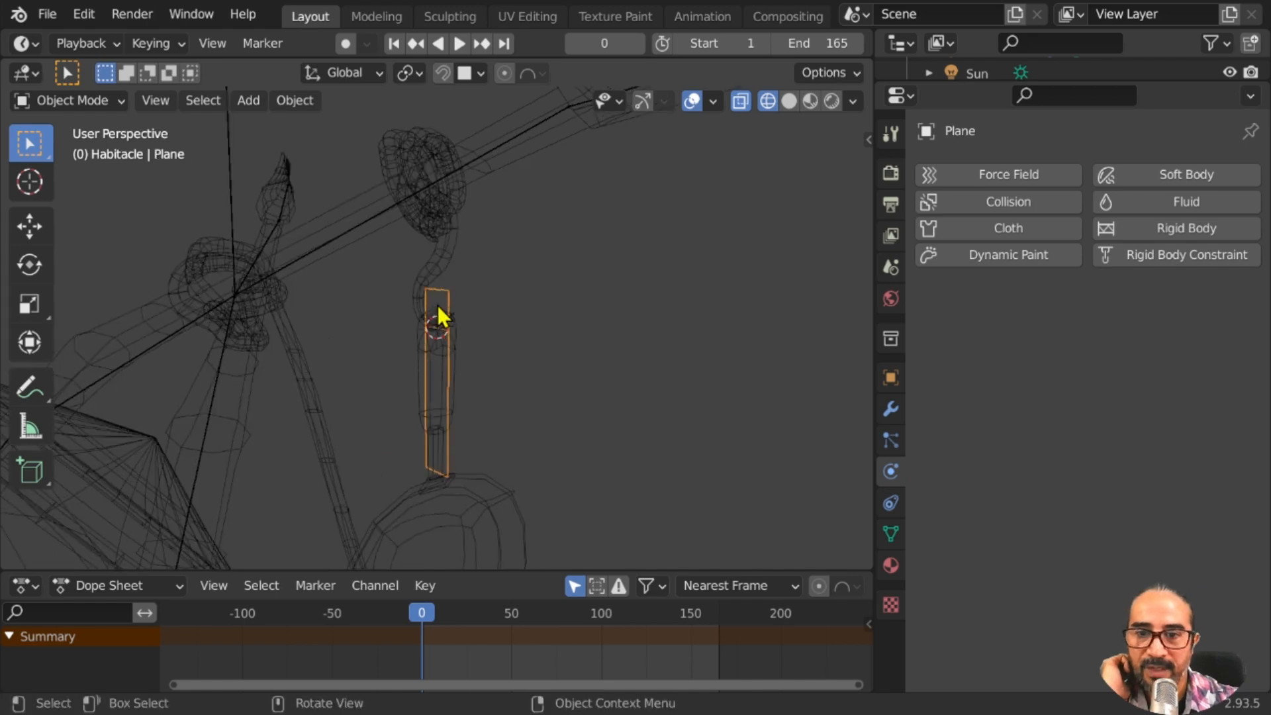
{"action": "left_click", "coordinate": [1006, 229]}
{"action": "scroll", "coordinate": [1008, 606], "scroll_direction": "down", "scroll_amount": 5}
{"action": "scroll", "coordinate": [1010, 612], "scroll_direction": "down", "scroll_amount": 20}
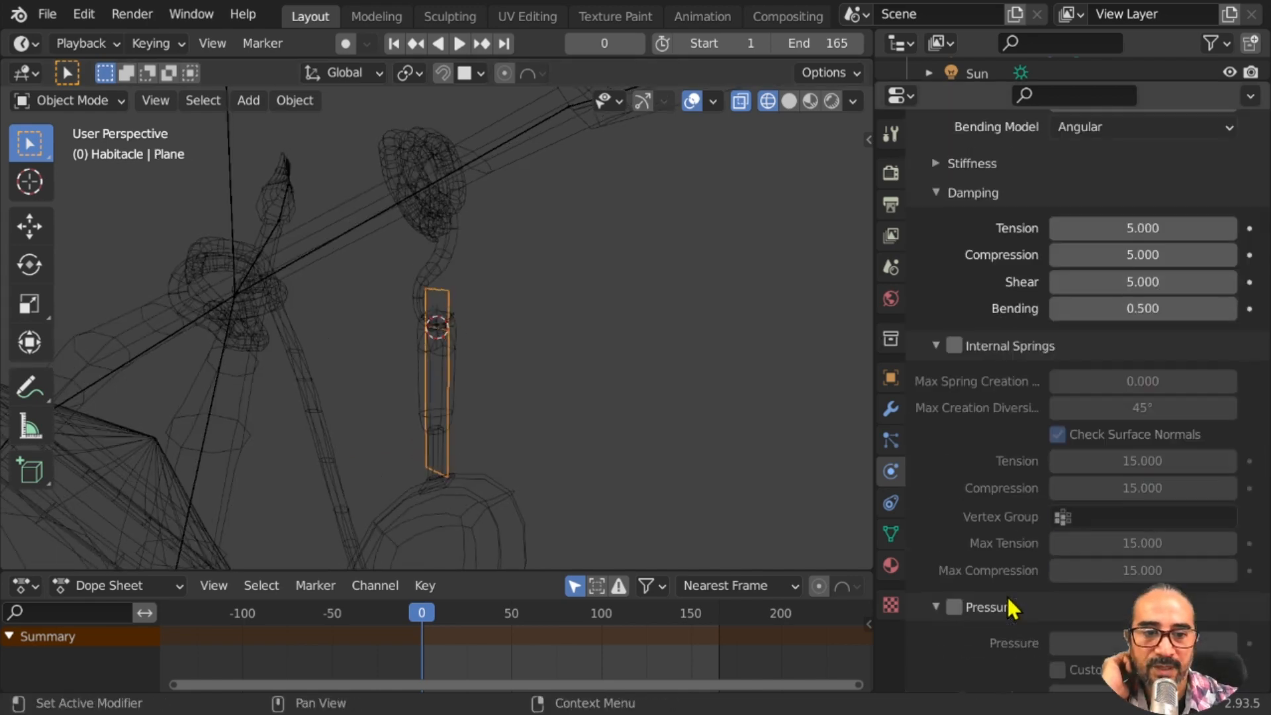
{"action": "left_click", "coordinate": [1066, 526]}
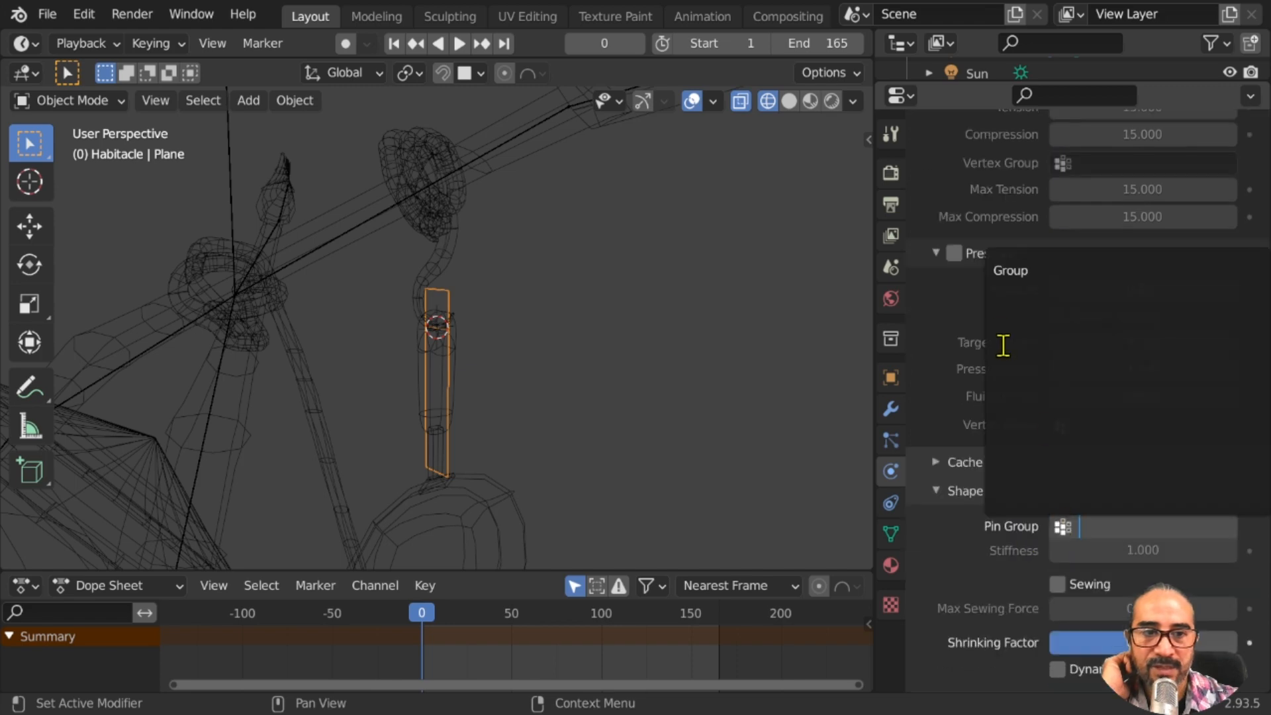
{"action": "left_click", "coordinate": [1030, 274]}
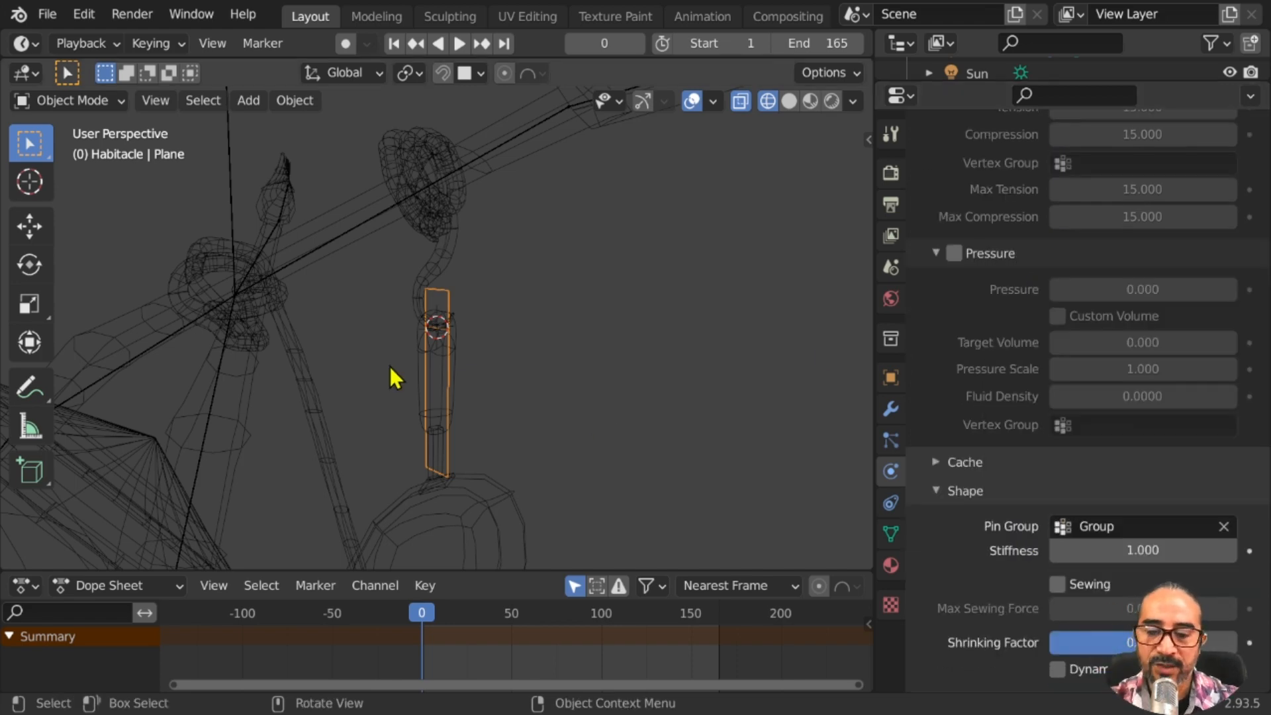
Play the animation to check how the pinned cloth plane swings below the hook, and return to frame 0
{"action": "middle_click_drag", "start_coordinate": [391, 366], "coordinate": [472, 463]}
{"action": "key", "text": "space"}
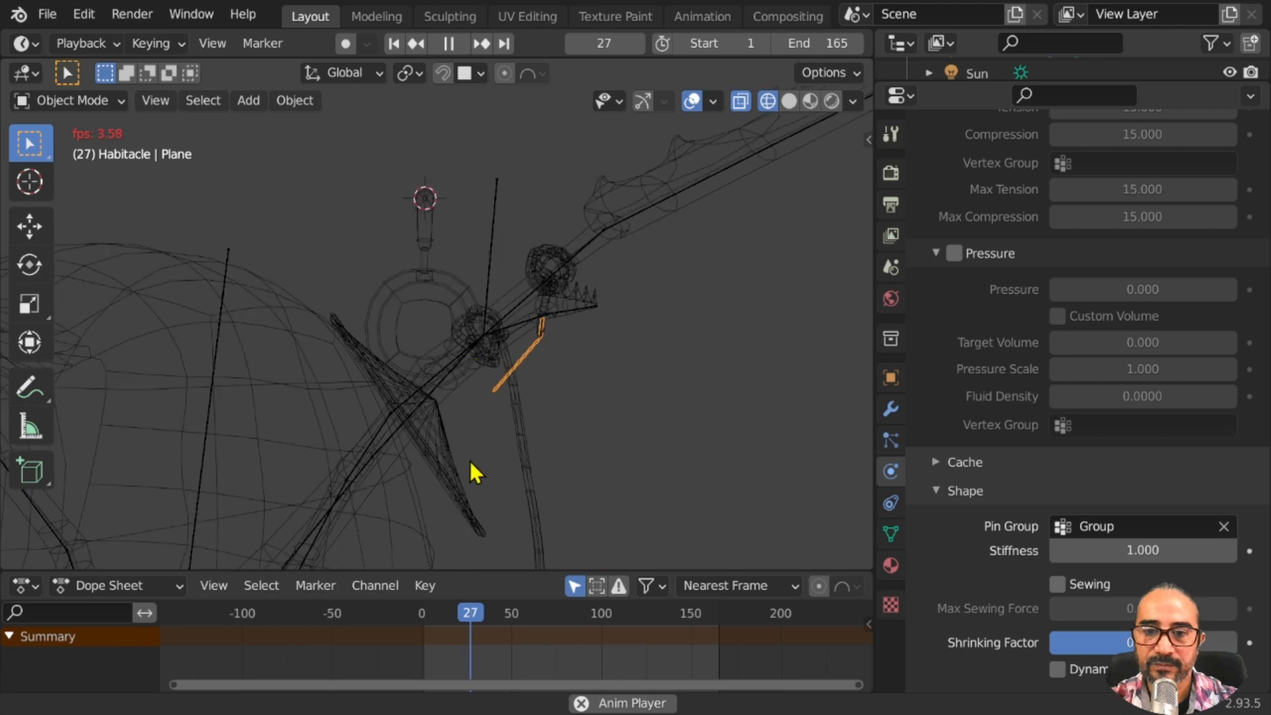
{"action": "middle_click_drag", "start_coordinate": [678, 439], "coordinate": [552, 375]}
{"action": "key", "text": "space"}
{"action": "left_click_drag", "start_coordinate": [471, 607], "coordinate": [370, 608]}
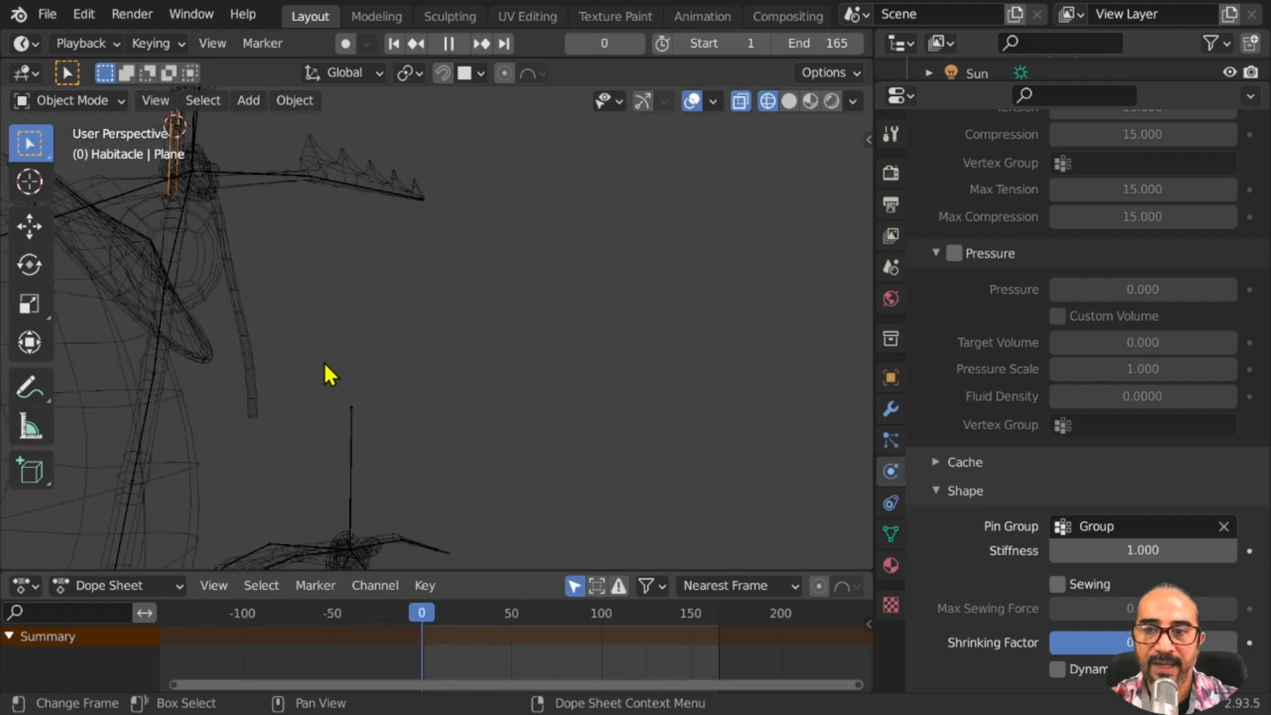
{"action": "middle_click_drag", "start_coordinate": [334, 360], "coordinate": [609, 487]}
{"action": "scroll", "coordinate": [474, 441], "scroll_direction": "up", "scroll_amount": 4}
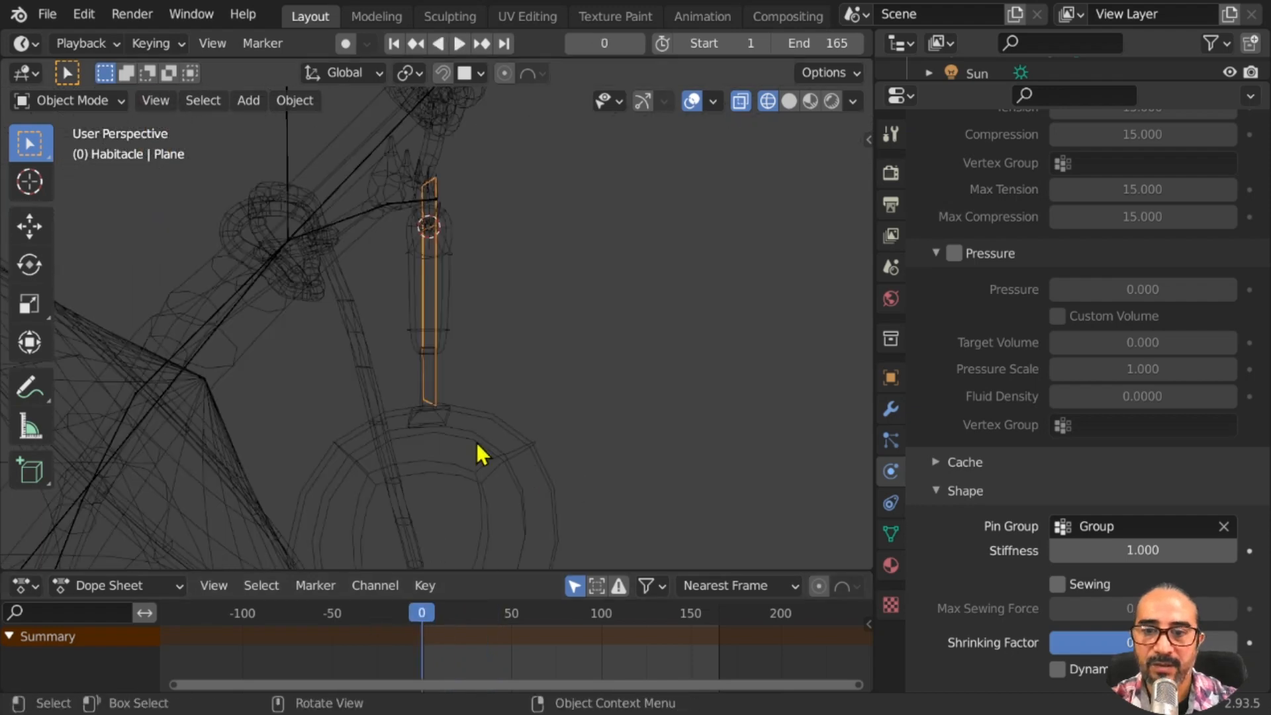
{"action": "left_click", "coordinate": [474, 439]}
{"action": "middle_click_drag", "start_coordinate": [474, 439], "coordinate": [560, 210]}
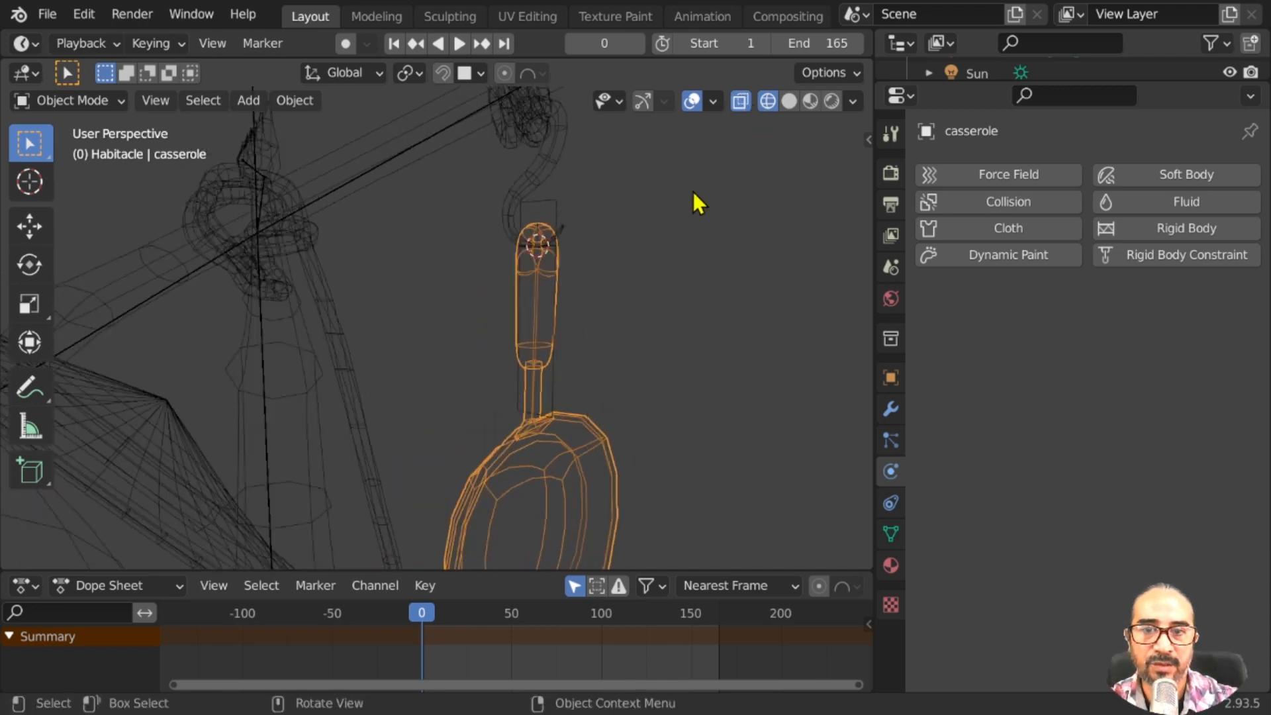
{"action": "left_click", "coordinate": [561, 211], "text": "shift"}
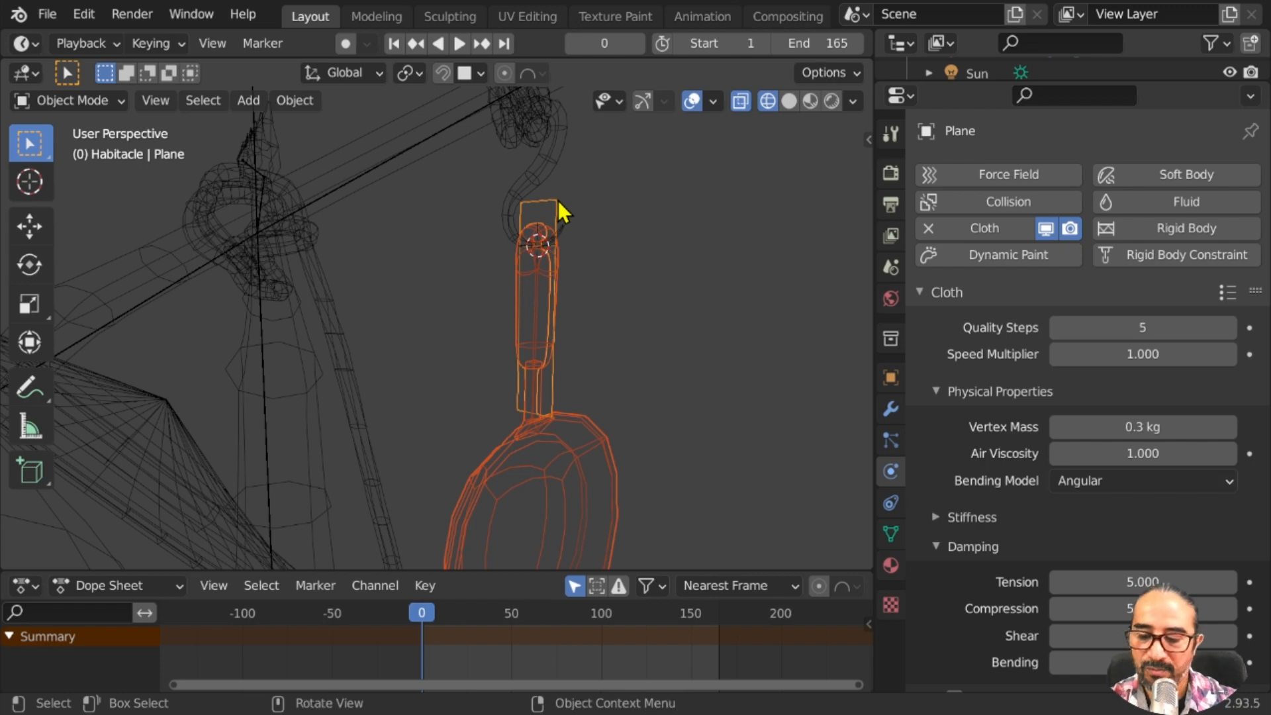
{"action": "left_click", "coordinate": [95, 114]}
{"action": "left_click", "coordinate": [77, 108]}
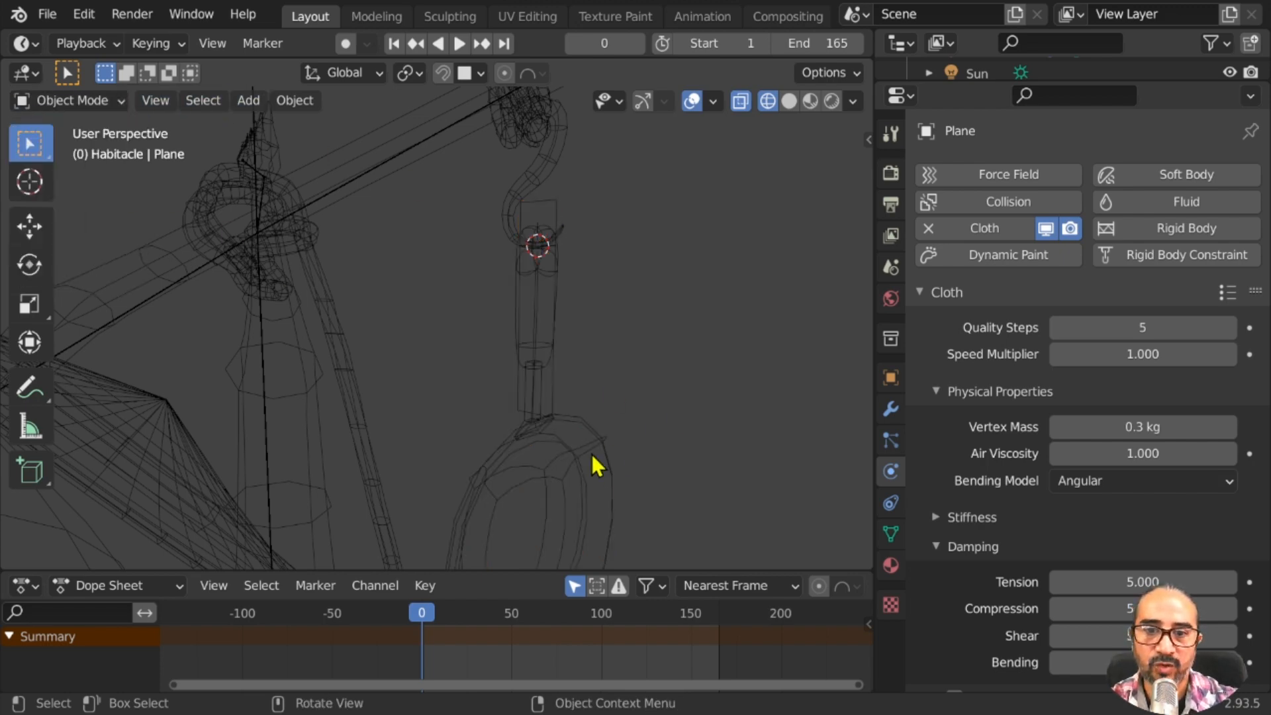
Select the pan and add the helper plane as the active object, and enter Edit Mode
{"action": "left_click", "coordinate": [592, 455]}
{"action": "left_click", "coordinate": [552, 204], "text": "shift"}
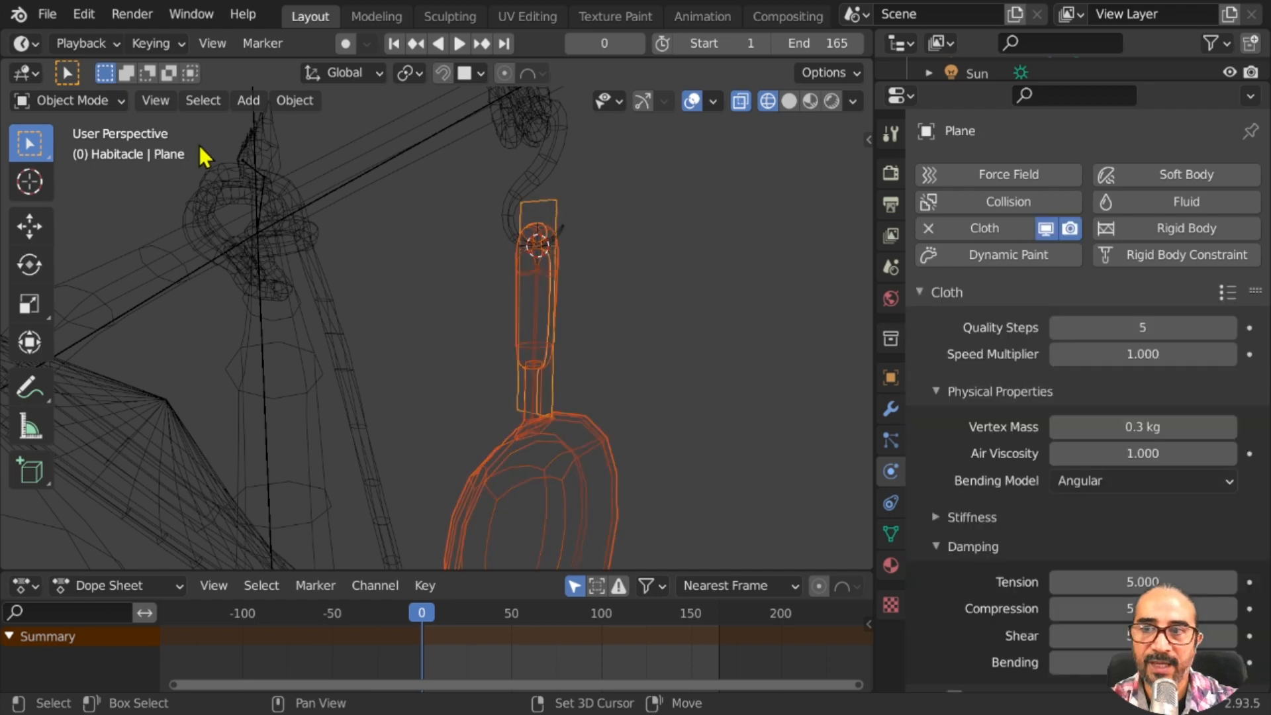
{"action": "left_click", "coordinate": [103, 103]}
{"action": "left_click", "coordinate": [92, 152]}
{"action": "scroll", "coordinate": [689, 345], "scroll_direction": "up", "scroll_amount": 3}
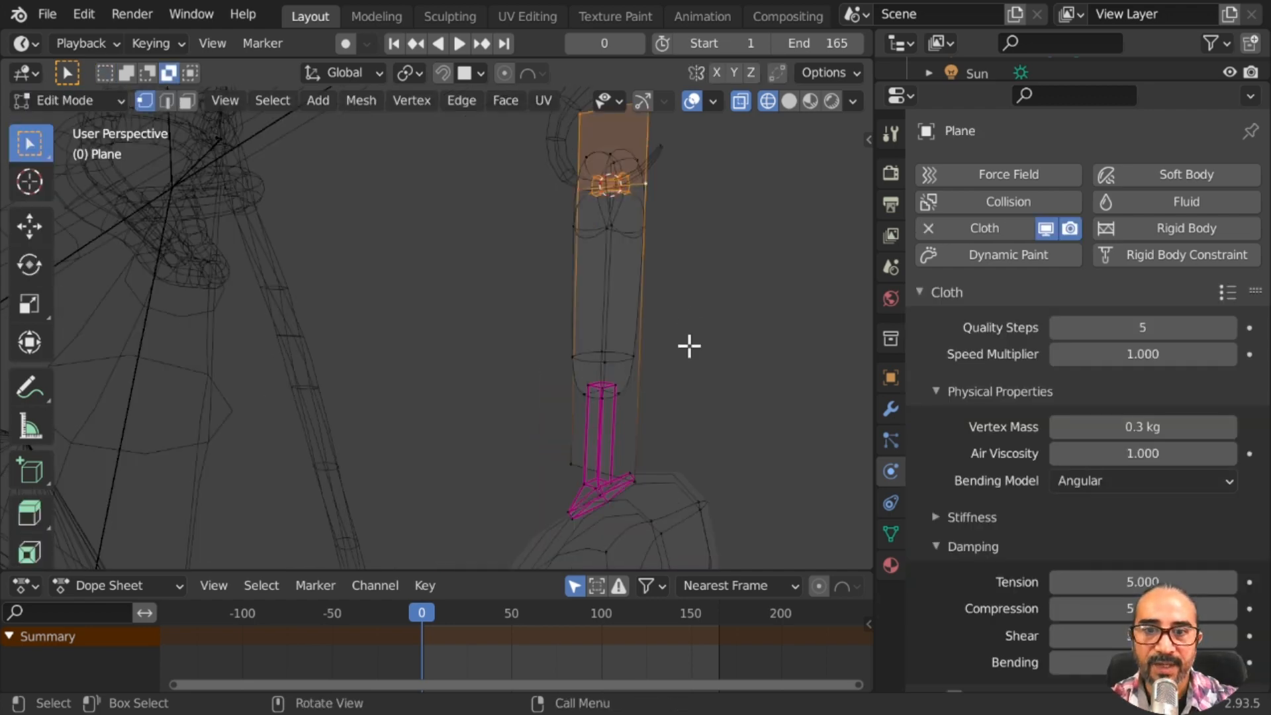
Vertex-parent the pan to three corner vertices of the plane's lower face, and return to Object Mode
{"action": "middle_click_drag", "start_coordinate": [685, 317], "coordinate": [599, 286]}
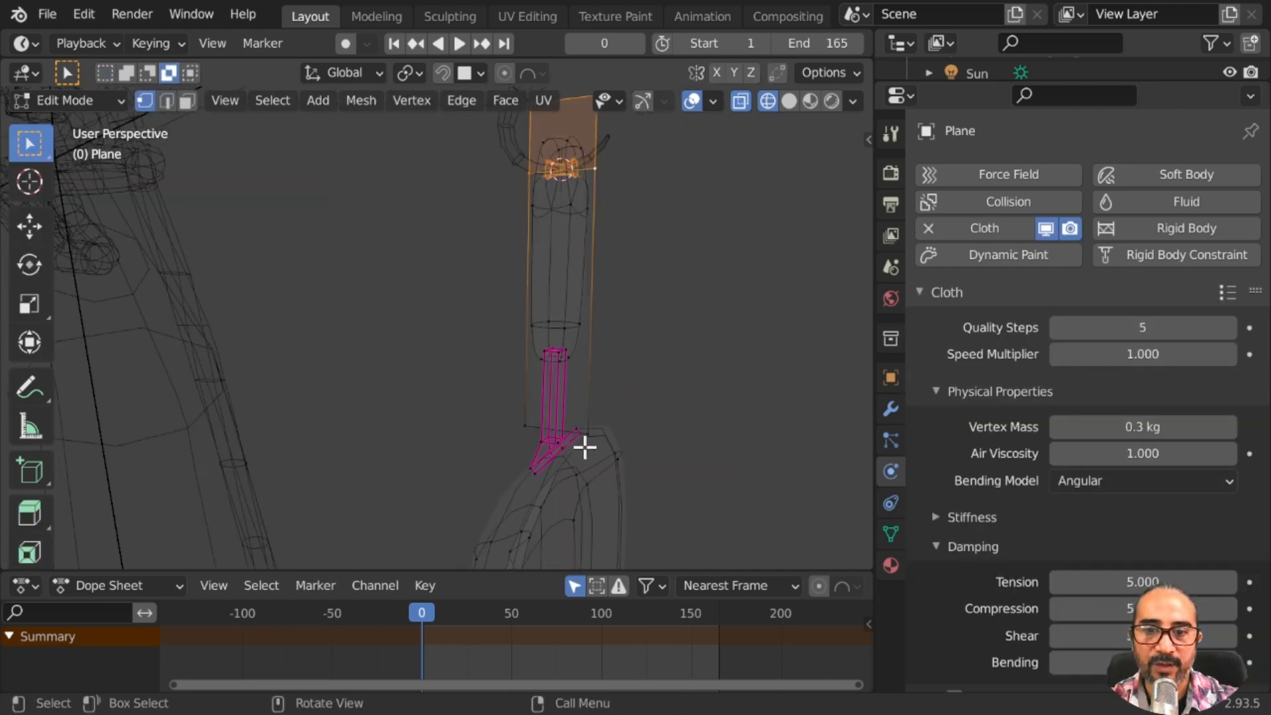
{"action": "left_click", "coordinate": [520, 434]}
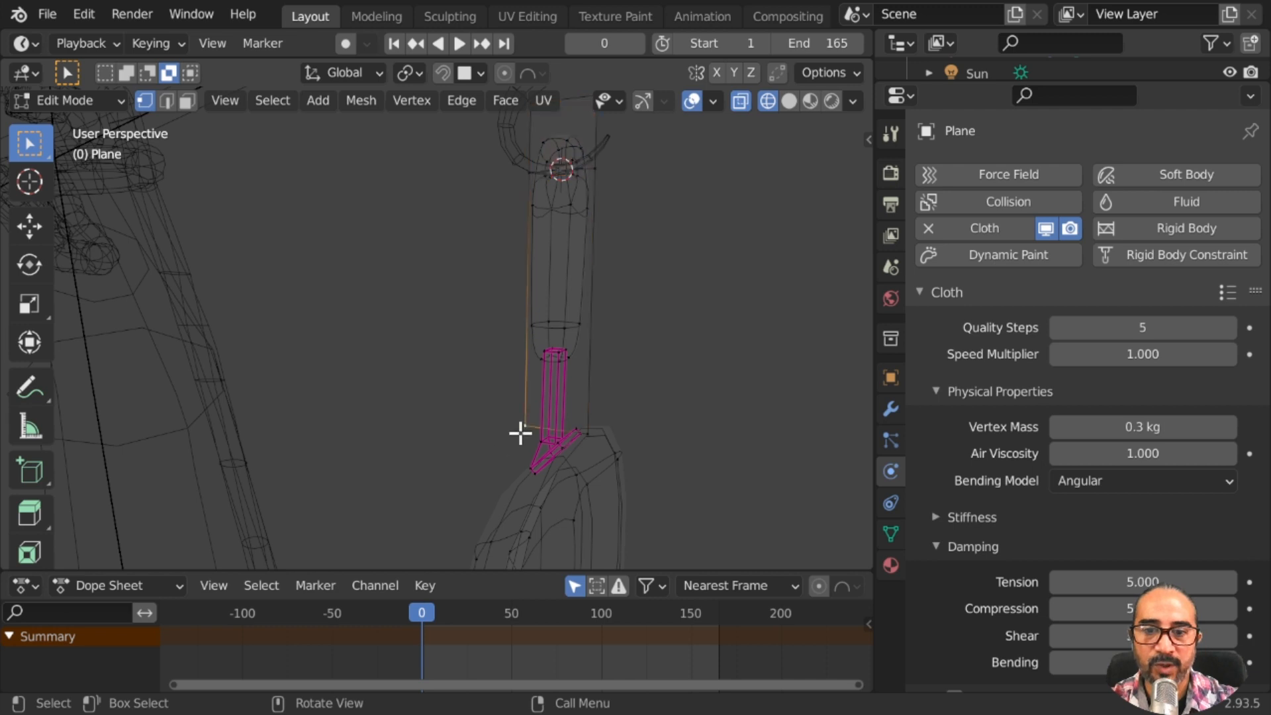
{"action": "left_click", "coordinate": [597, 173], "text": "shift"}
{"action": "left_click", "coordinate": [529, 172], "text": "shift"}
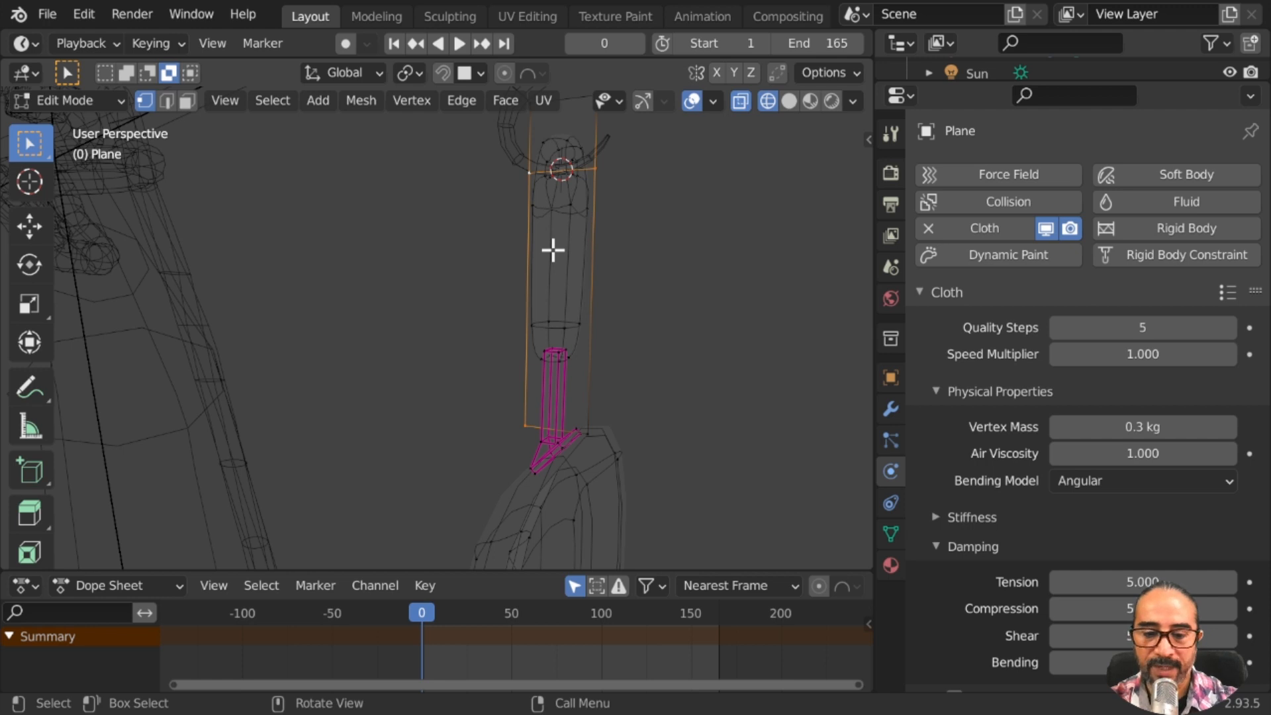
{"action": "key", "text": "ctrl+p"}
{"action": "left_click", "coordinate": [553, 251]}
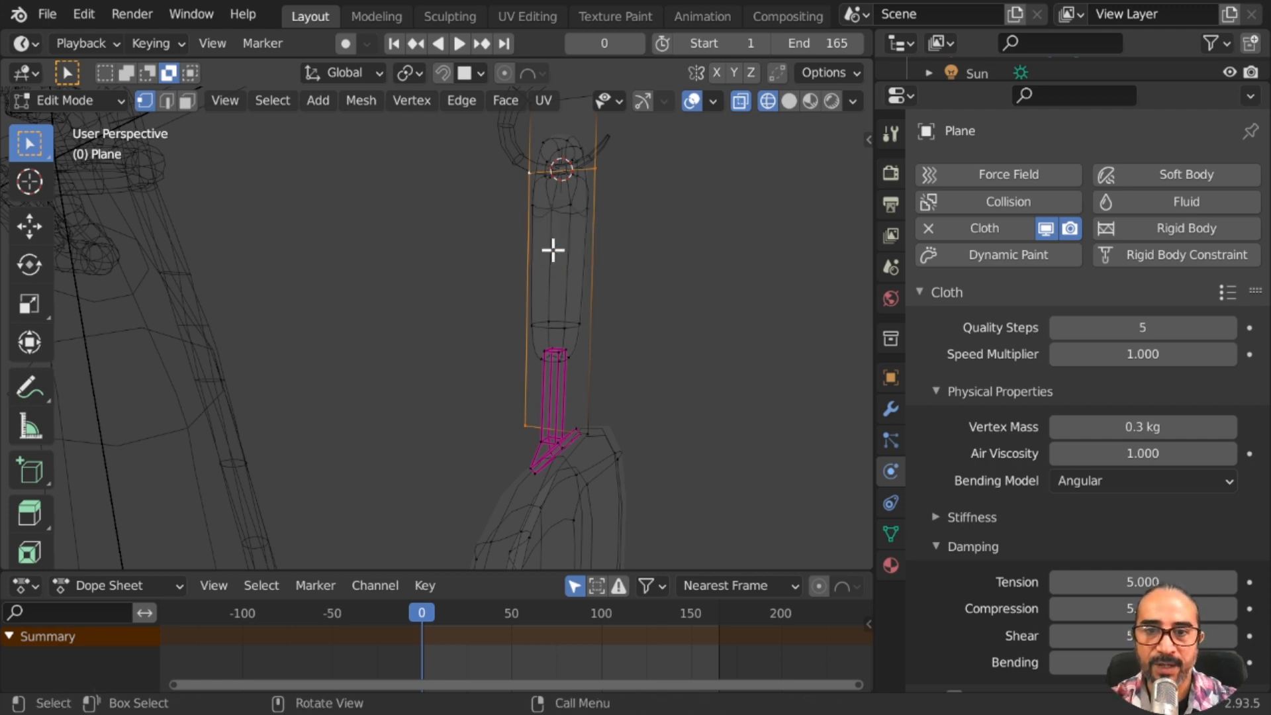
{"action": "key", "text": "Tab"}
Play the animation and display the viewport in Solid shading with X-ray on
{"action": "middle_click_drag", "start_coordinate": [558, 508], "coordinate": [583, 361]}
{"action": "key", "text": "space"}
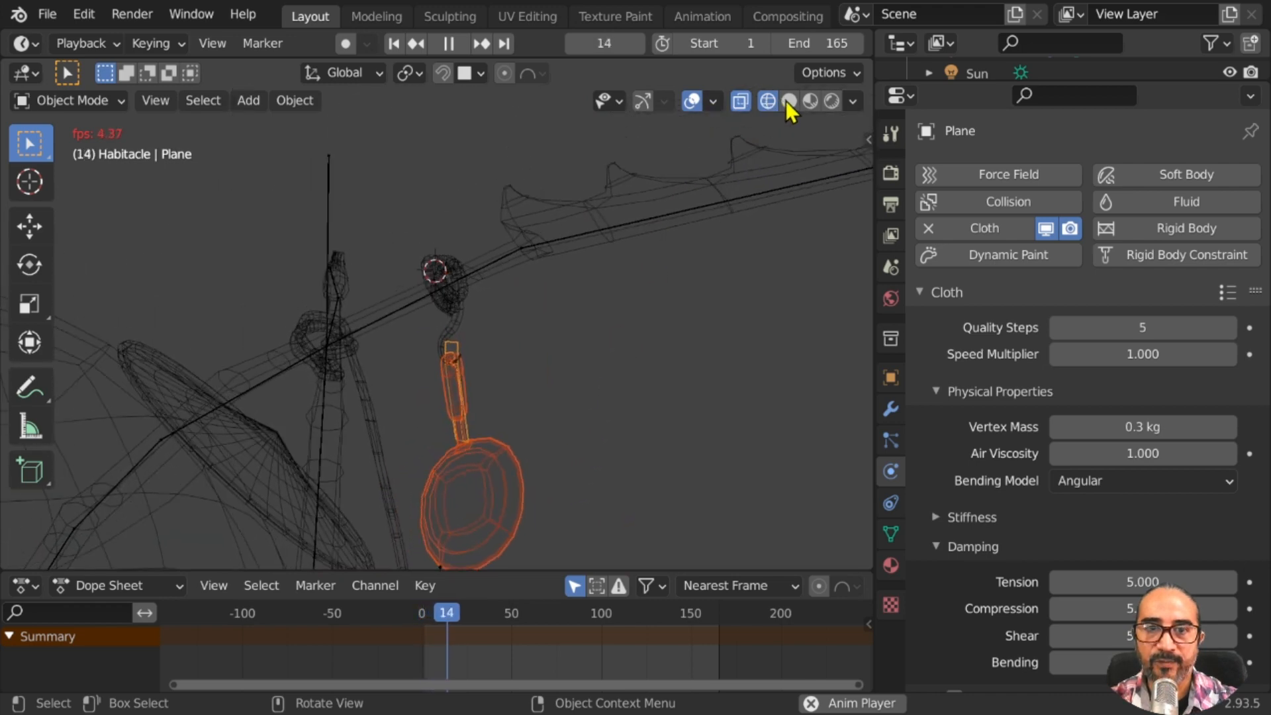
{"action": "left_click", "coordinate": [787, 101]}
{"action": "left_click", "coordinate": [740, 100]}
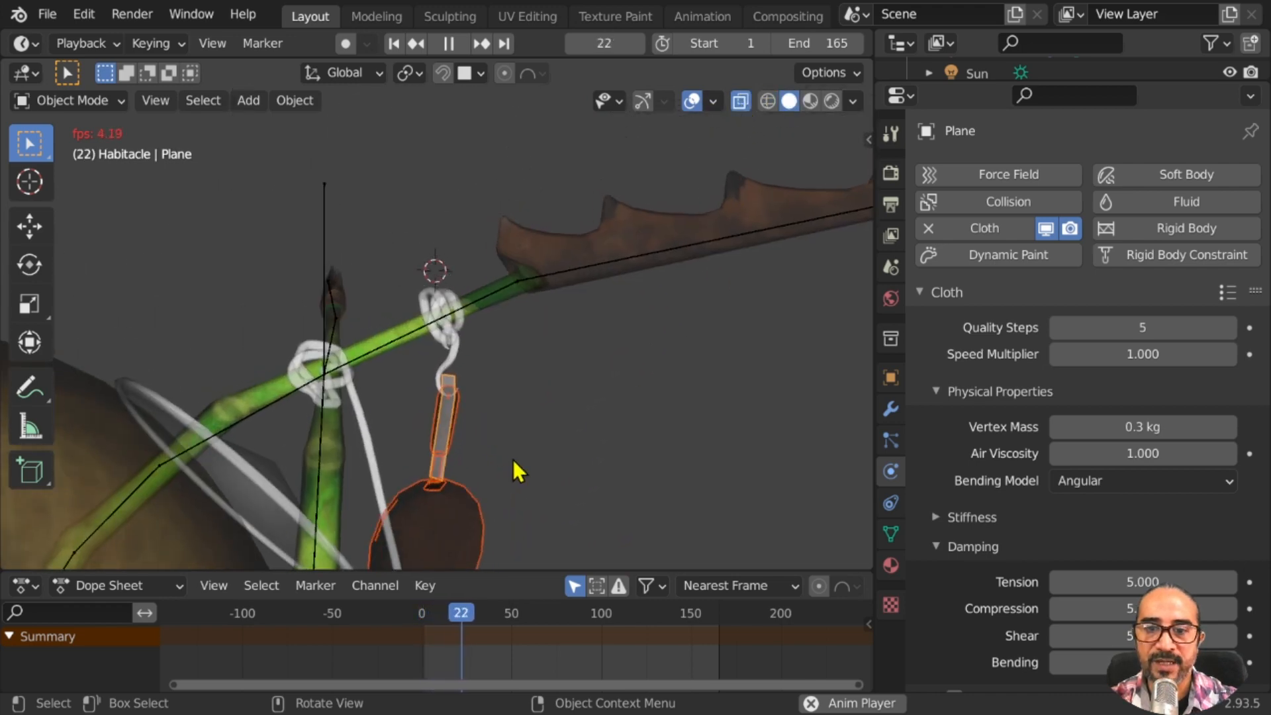
Examine the pan's swing from several angles during playback, stop the animation, and return to frame 0
{"action": "middle_click_drag", "start_coordinate": [556, 482], "coordinate": [339, 353]}
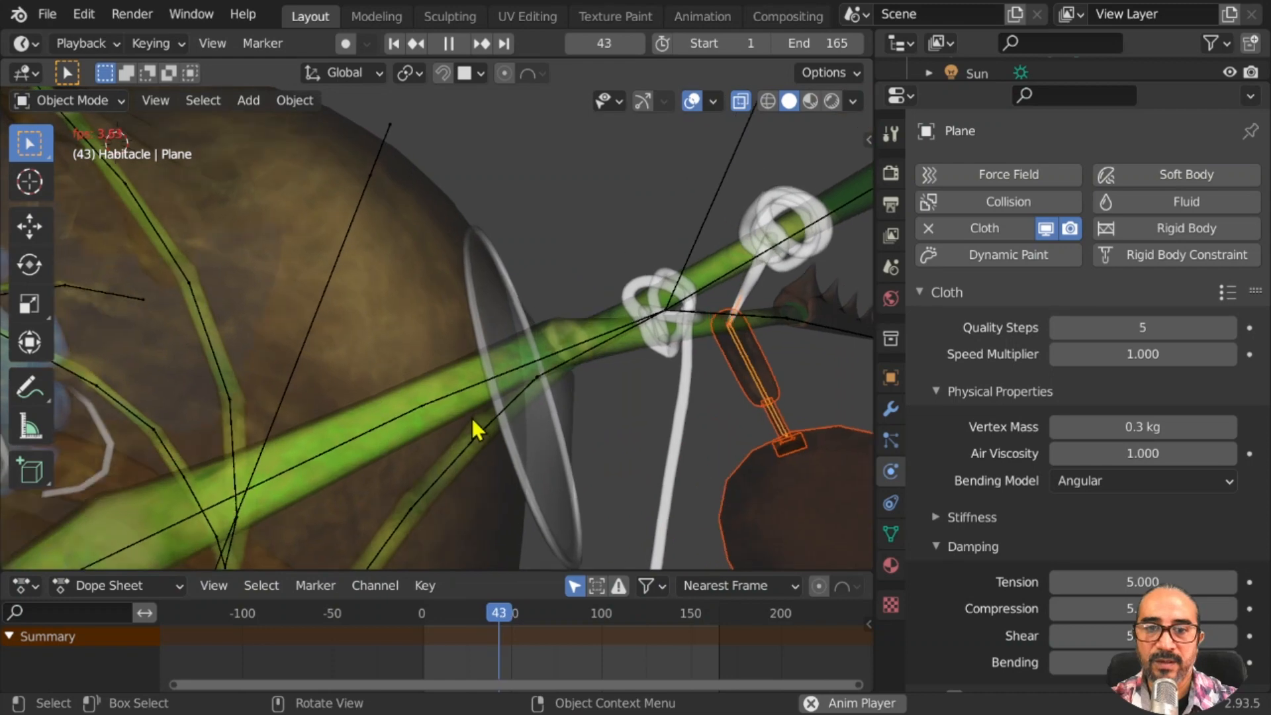
{"action": "scroll", "coordinate": [493, 427], "scroll_direction": "down", "scroll_amount": 3}
{"action": "scroll", "coordinate": [496, 427], "scroll_direction": "down", "scroll_amount": 4}
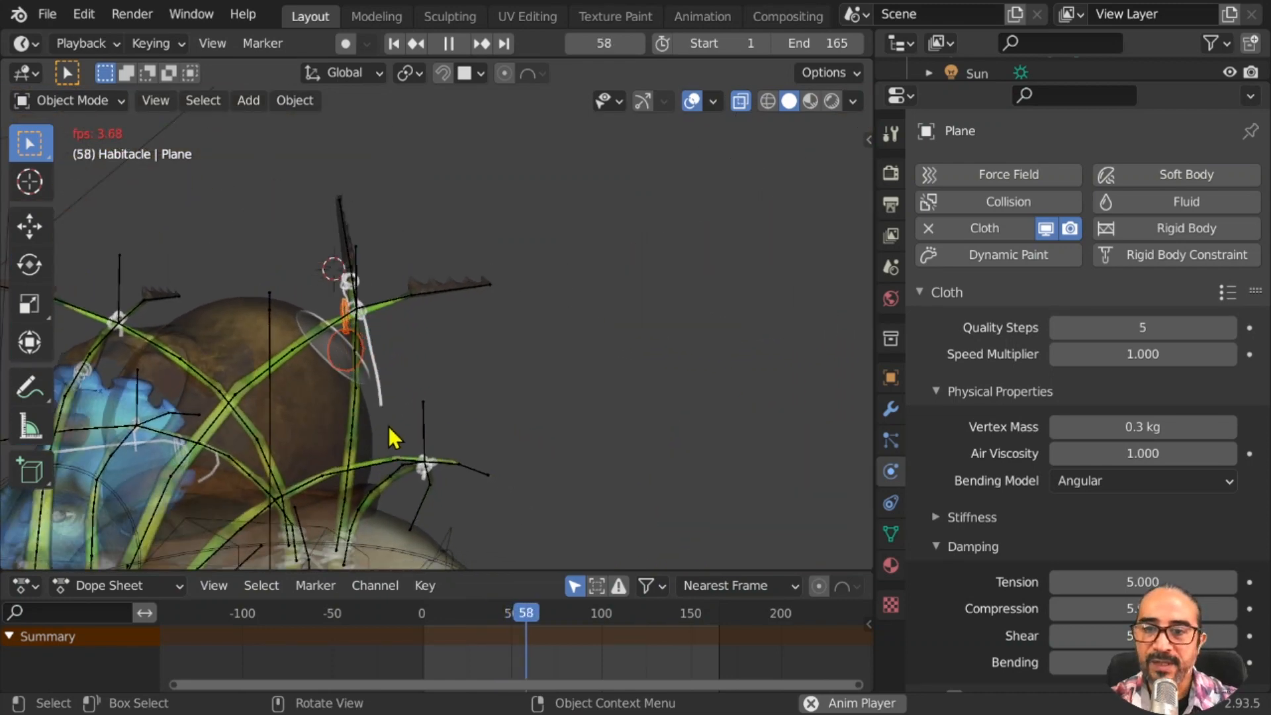
{"action": "middle_click_drag", "start_coordinate": [395, 380], "coordinate": [469, 408]}
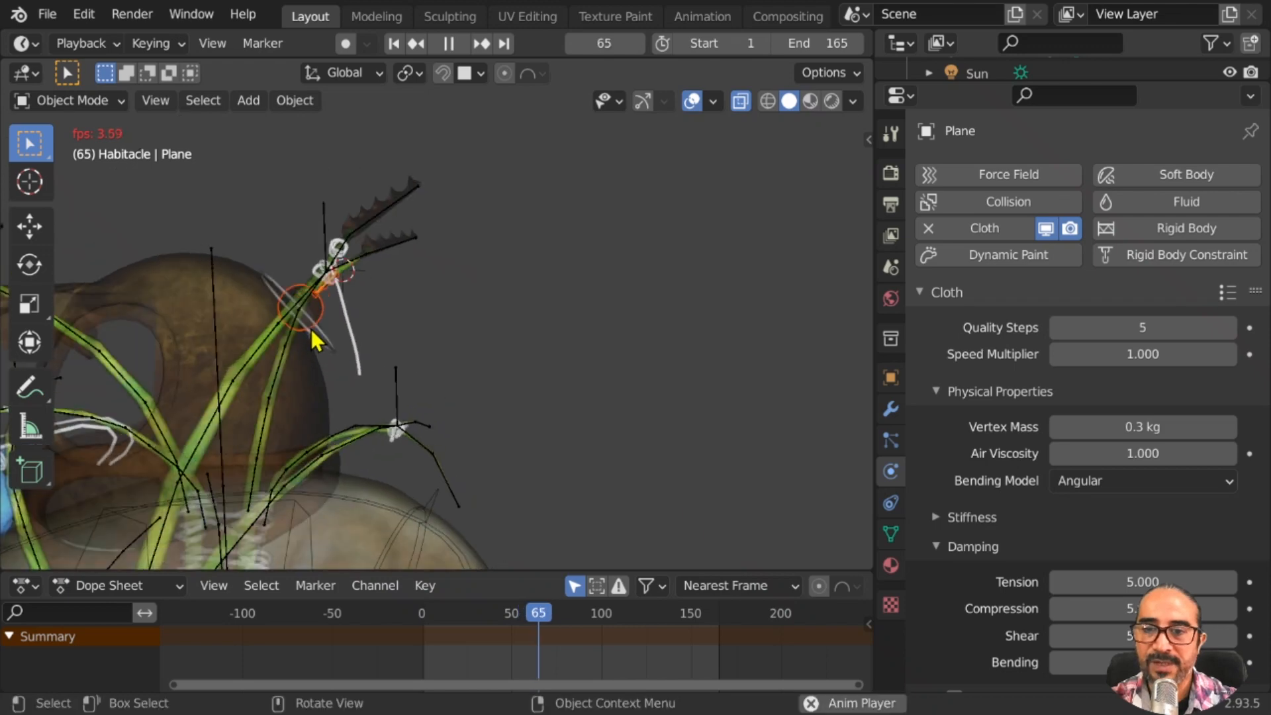
{"action": "scroll", "coordinate": [307, 324], "scroll_direction": "up", "scroll_amount": 1}
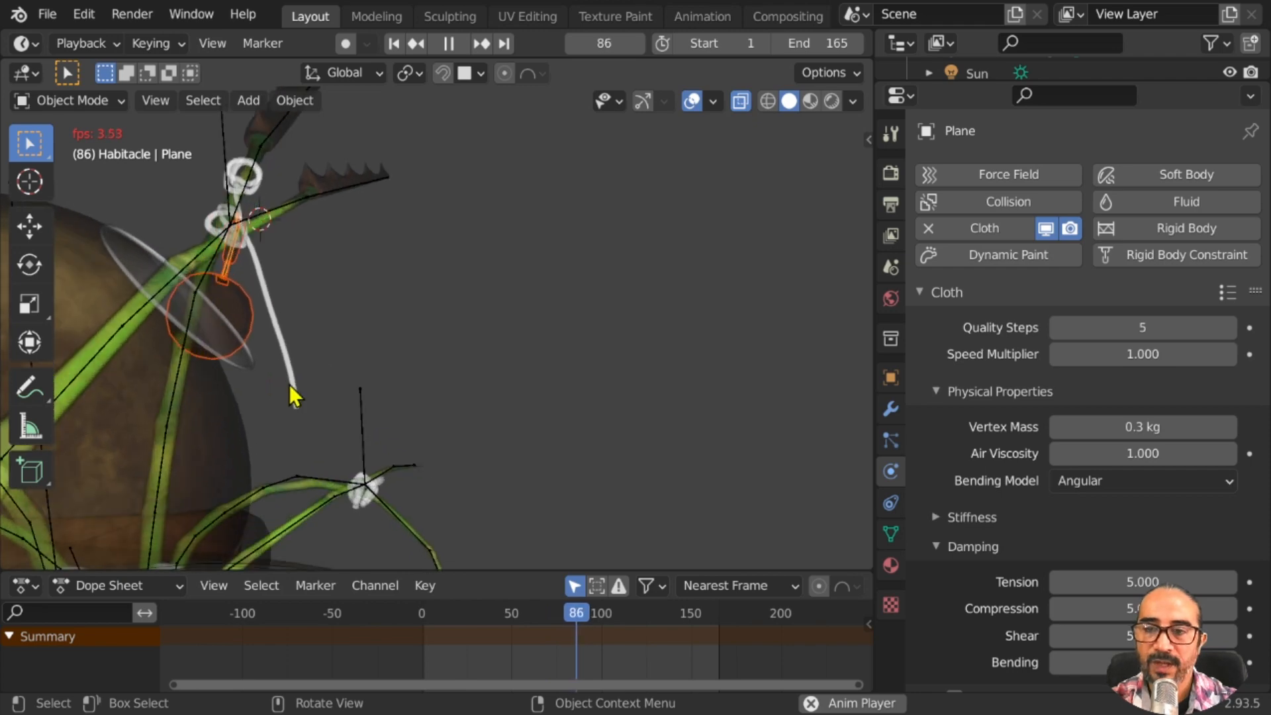
{"action": "key", "text": "space"}
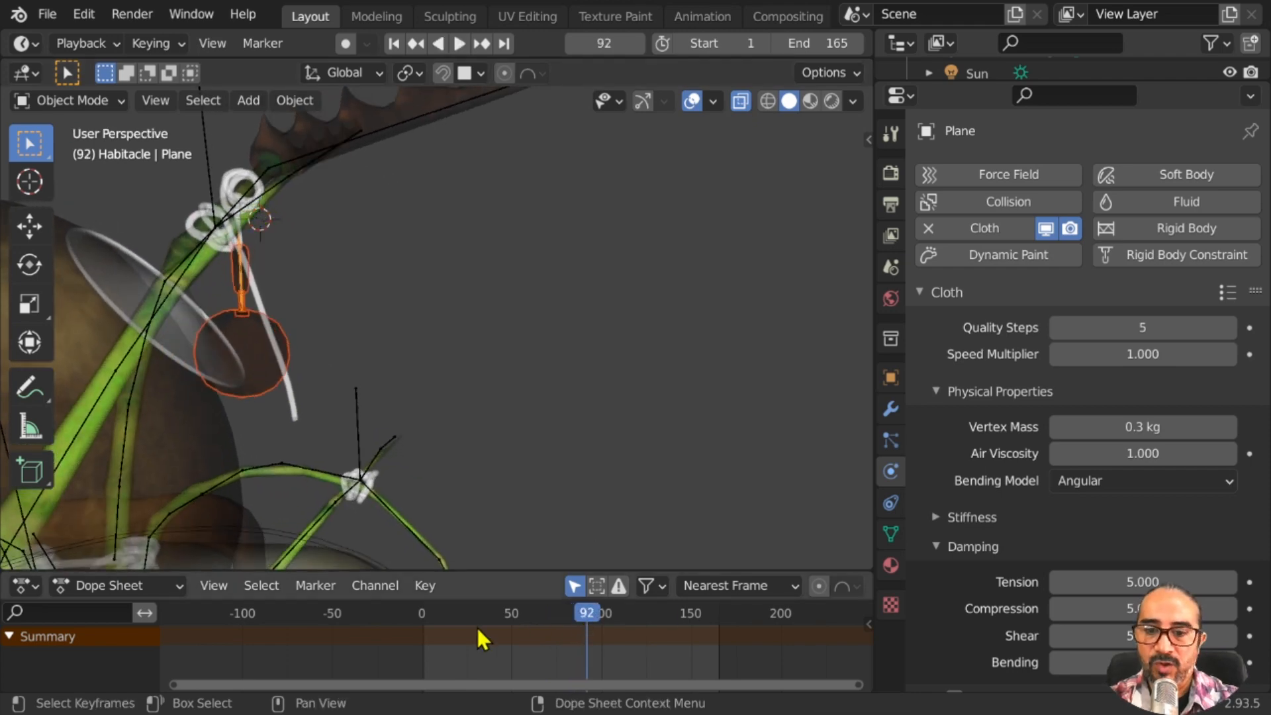
{"action": "left_click", "coordinate": [421, 615]}
Add a Limit Rotation object constraint to the pan
{"action": "scroll", "coordinate": [258, 328], "scroll_direction": "up", "scroll_amount": 3}
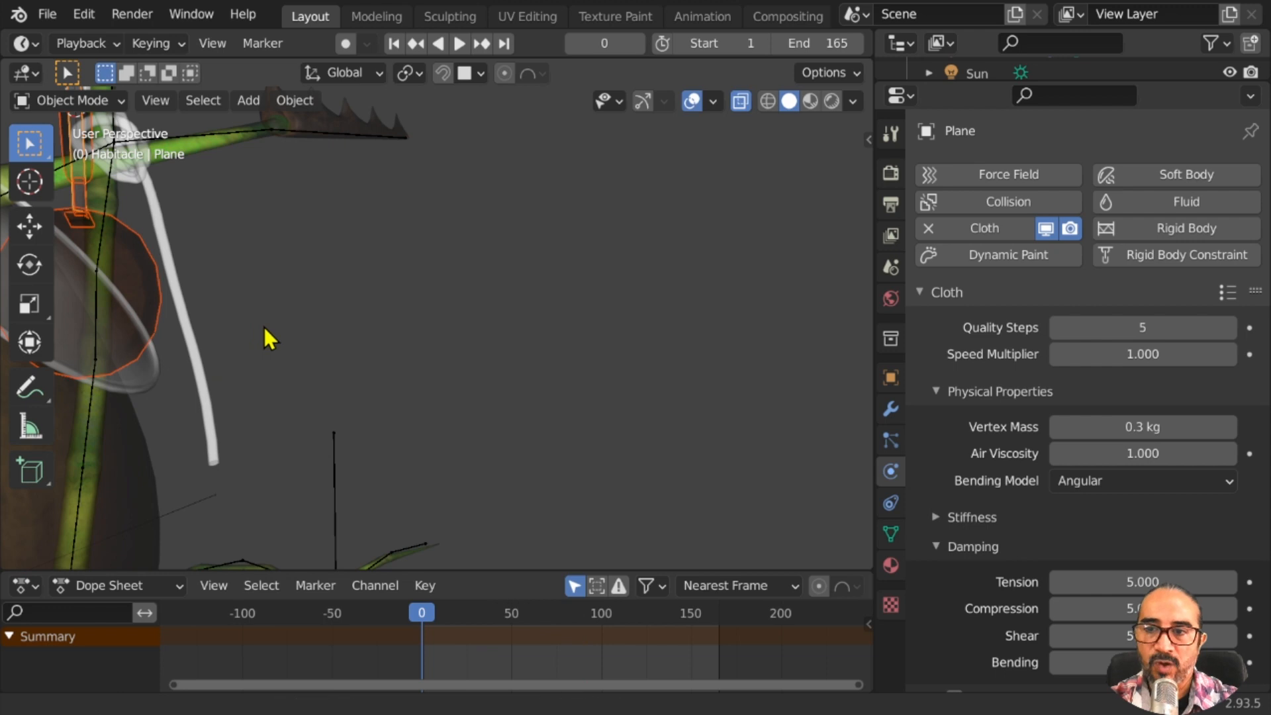
{"action": "middle_click_drag", "start_coordinate": [263, 326], "coordinate": [305, 314]}
{"action": "middle_click_drag", "start_coordinate": [305, 315], "coordinate": [518, 340], "text": "shift"}
{"action": "left_click", "coordinate": [511, 331]}
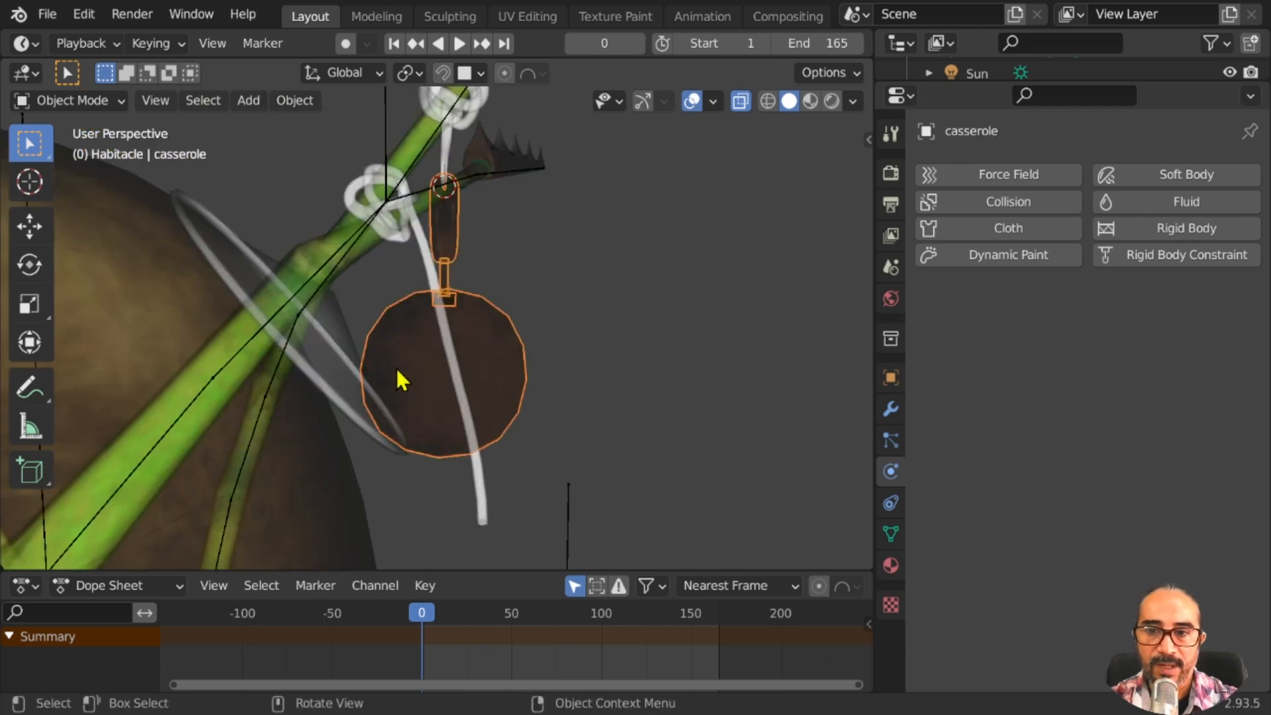
{"action": "left_click", "coordinate": [891, 503]}
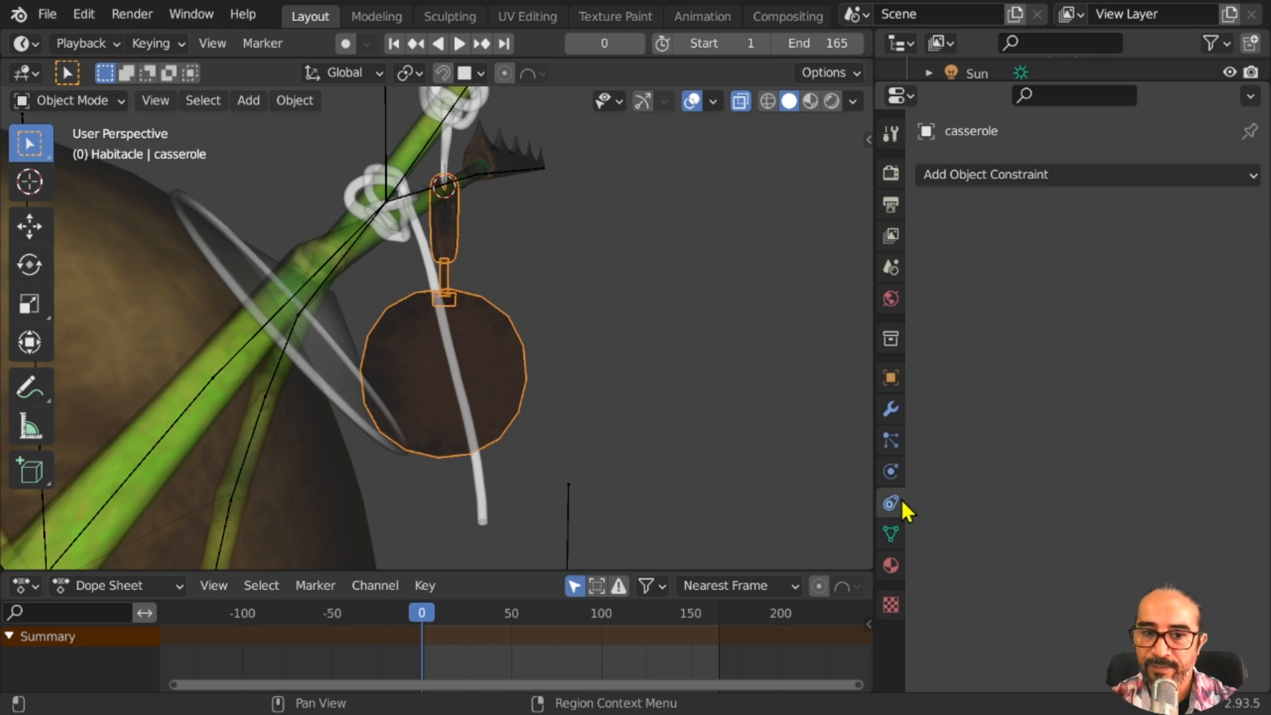
{"action": "left_click", "coordinate": [1009, 173]}
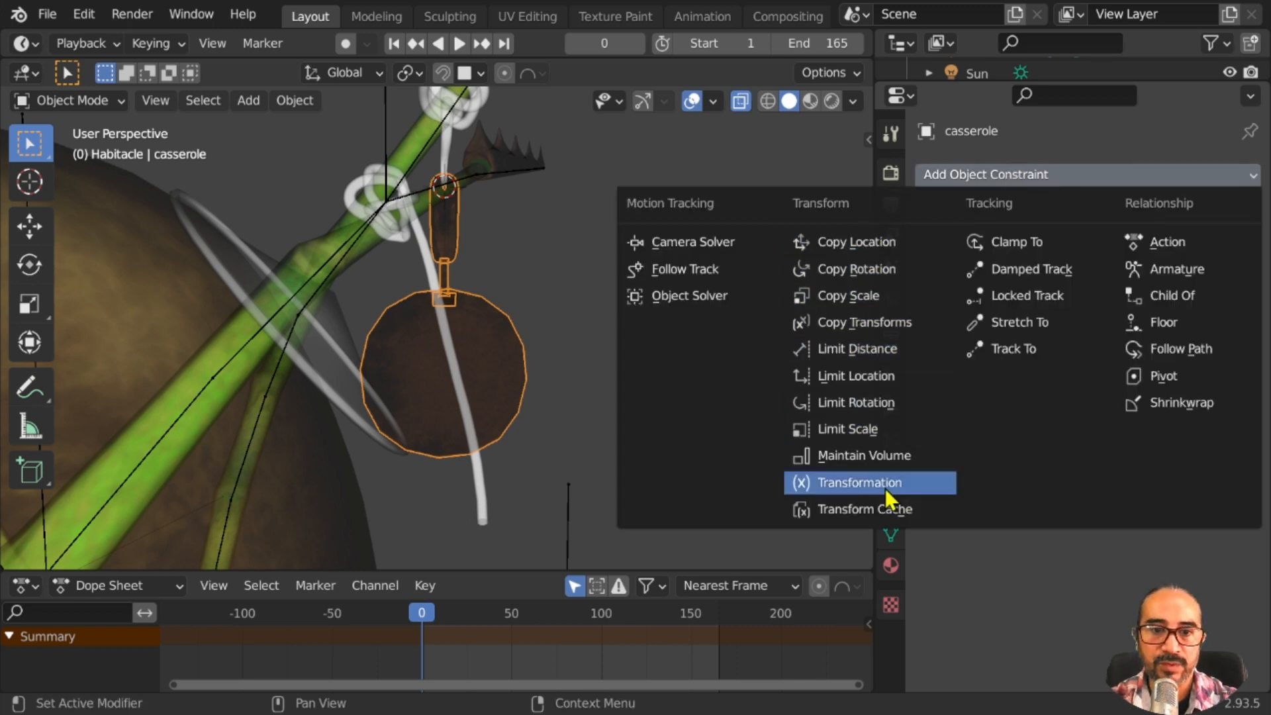
{"action": "left_click", "coordinate": [883, 409]}
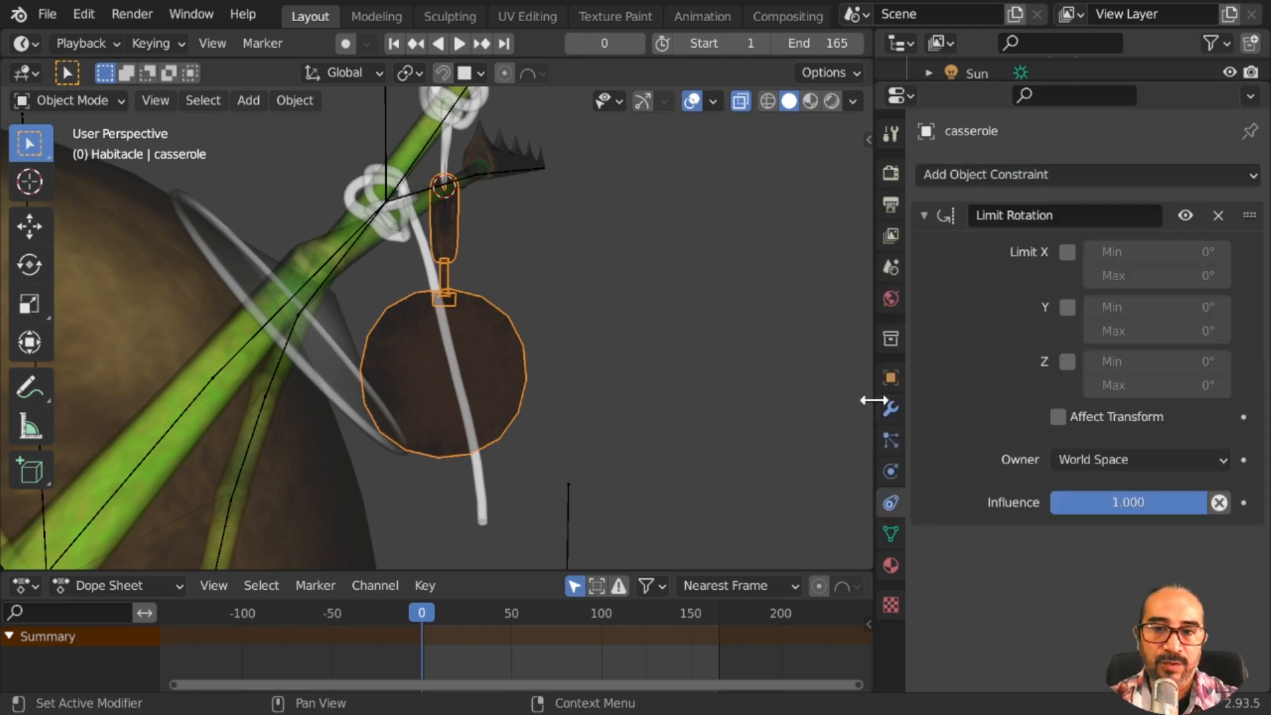
Enable Affect Only Origins in the transform options to show the pan's local axes
{"action": "middle_click_drag", "start_coordinate": [501, 369], "coordinate": [593, 309]}
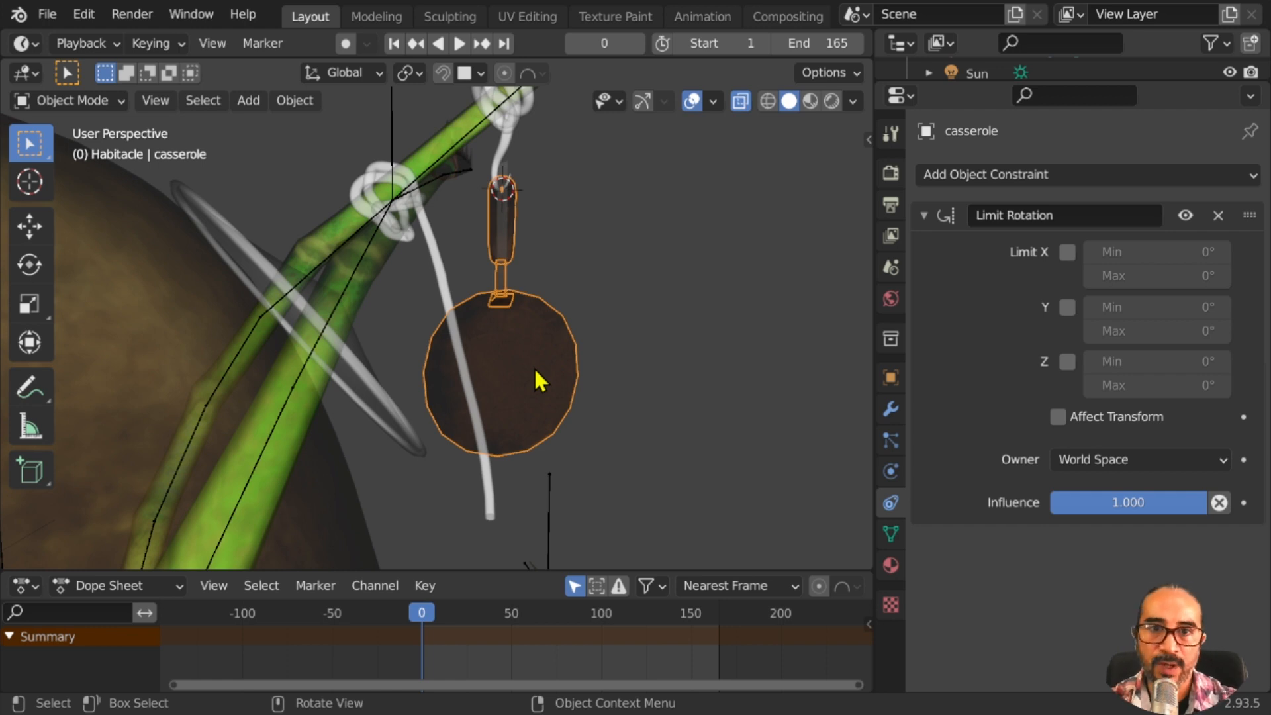
{"action": "middle_click_drag", "start_coordinate": [507, 347], "coordinate": [542, 352]}
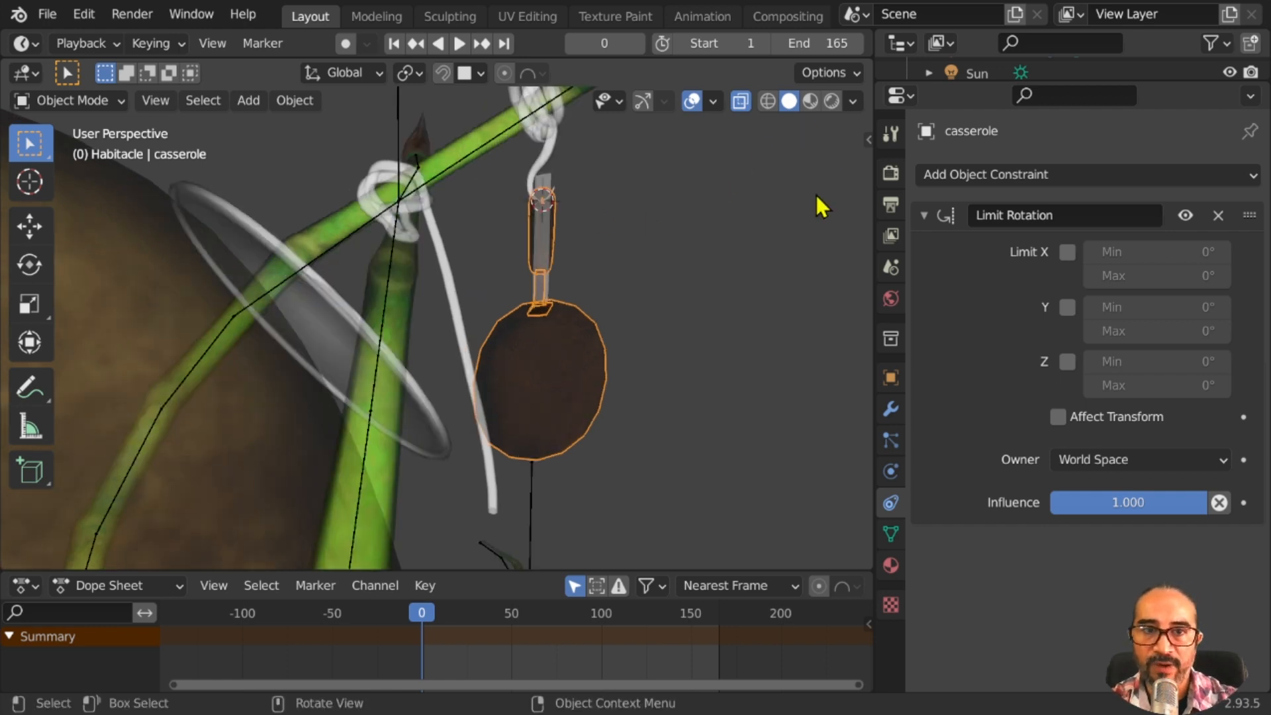
{"action": "left_click", "coordinate": [855, 68]}
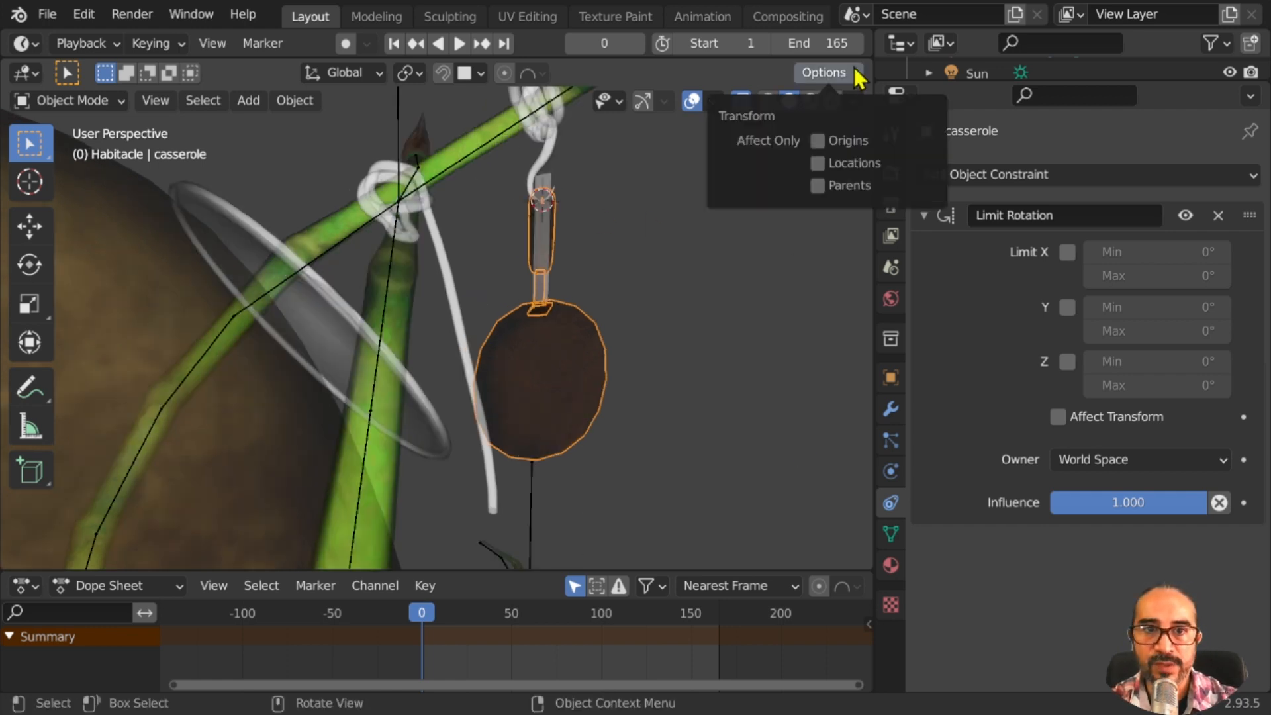
{"action": "left_click", "coordinate": [819, 140]}
{"action": "scroll", "coordinate": [537, 310], "scroll_direction": "down", "scroll_amount": 5}
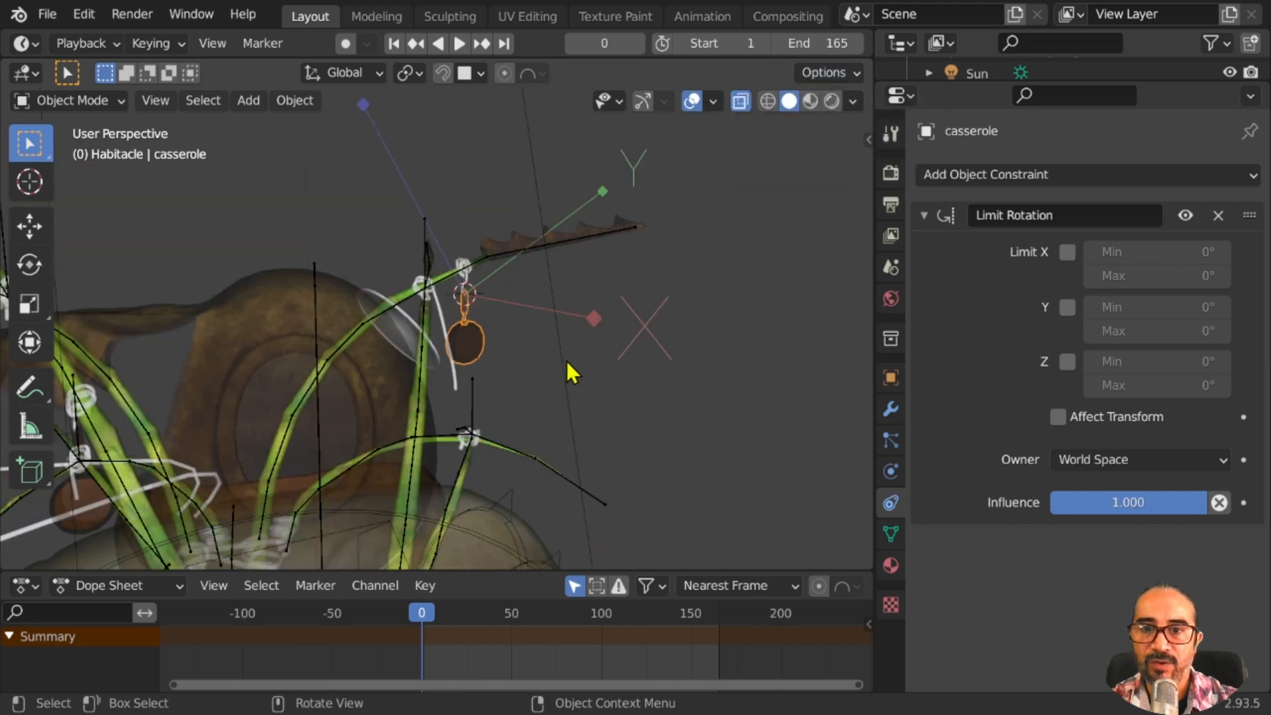
Inspect the pan's axes from several angles and turn off Affect Only Origins
{"action": "middle_click_drag", "start_coordinate": [567, 360], "coordinate": [587, 265]}
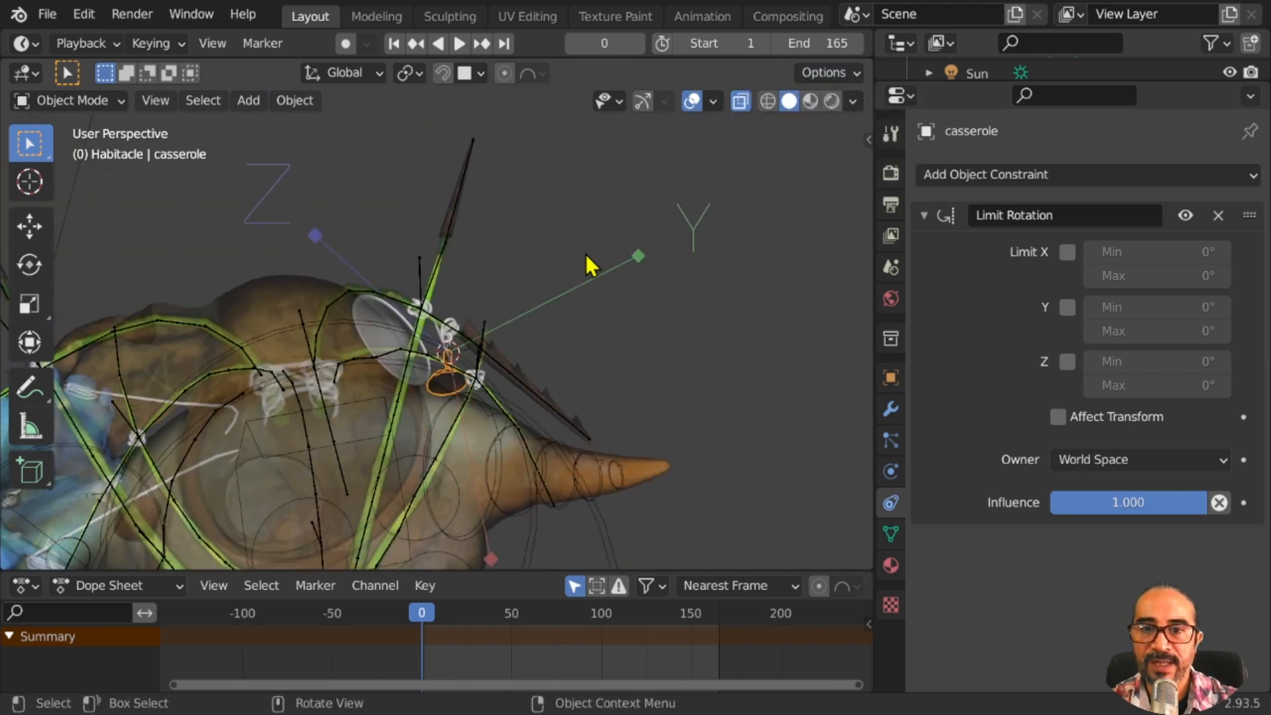
{"action": "scroll", "coordinate": [502, 460], "scroll_direction": "down", "scroll_amount": 3}
{"action": "middle_click_drag", "start_coordinate": [505, 455], "coordinate": [622, 415]}
{"action": "left_click", "coordinate": [827, 73]}
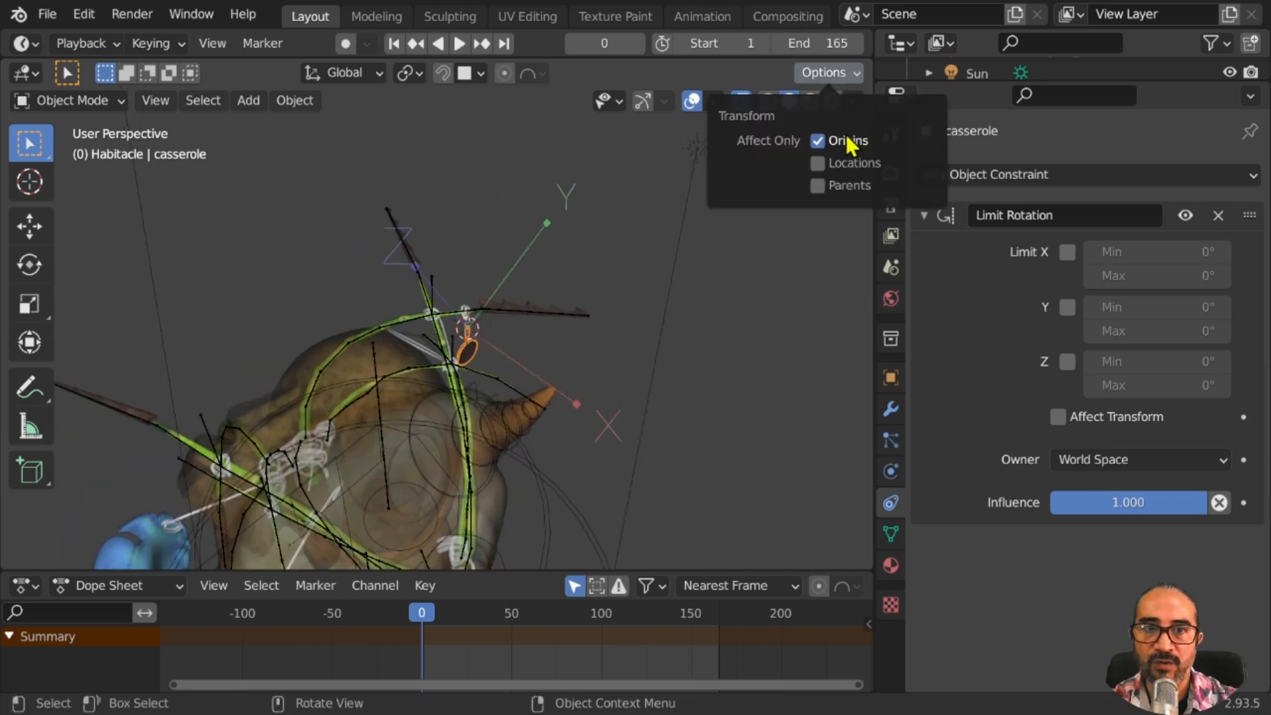
{"action": "left_click", "coordinate": [823, 140]}
Enable the X limit in the pan's Limit Rotation constraint and set its minimum to -11.9°
{"action": "scroll", "coordinate": [580, 450], "scroll_direction": "up", "scroll_amount": 5}
{"action": "middle_click_drag", "start_coordinate": [578, 447], "coordinate": [538, 357]}
{"action": "left_click", "coordinate": [1067, 252]}
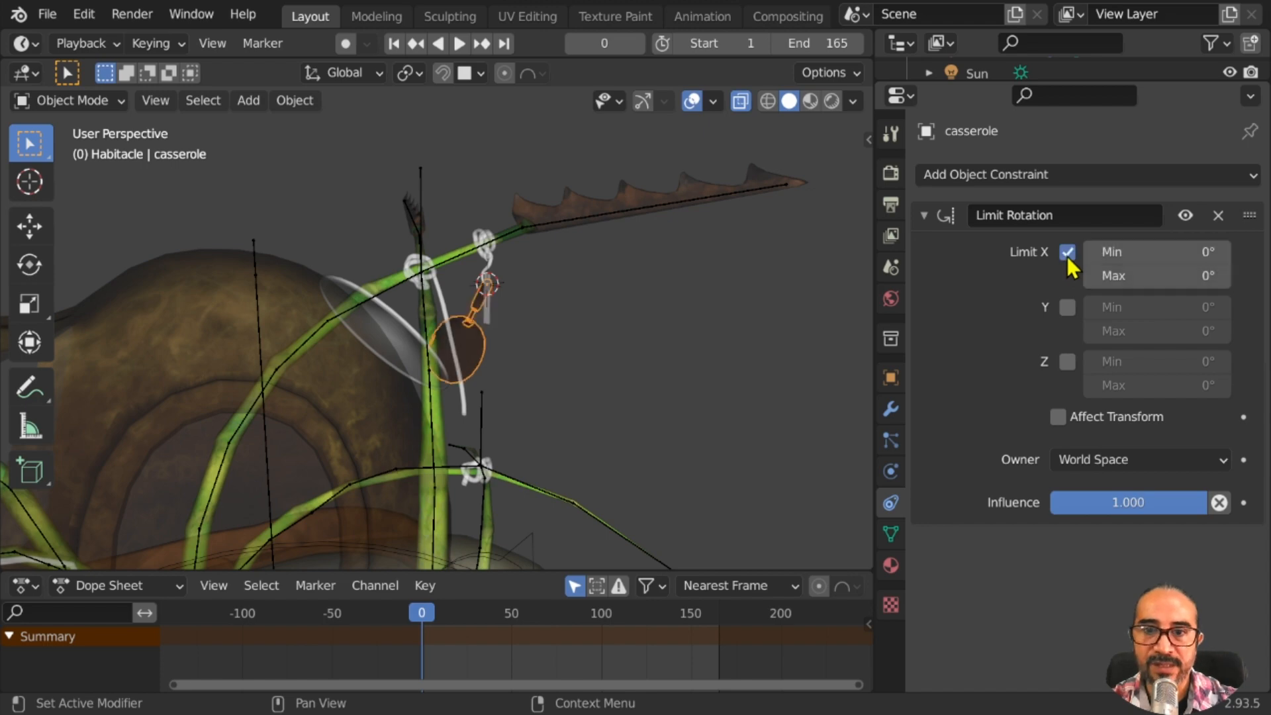
{"action": "middle_click_drag", "start_coordinate": [657, 391], "coordinate": [599, 368]}
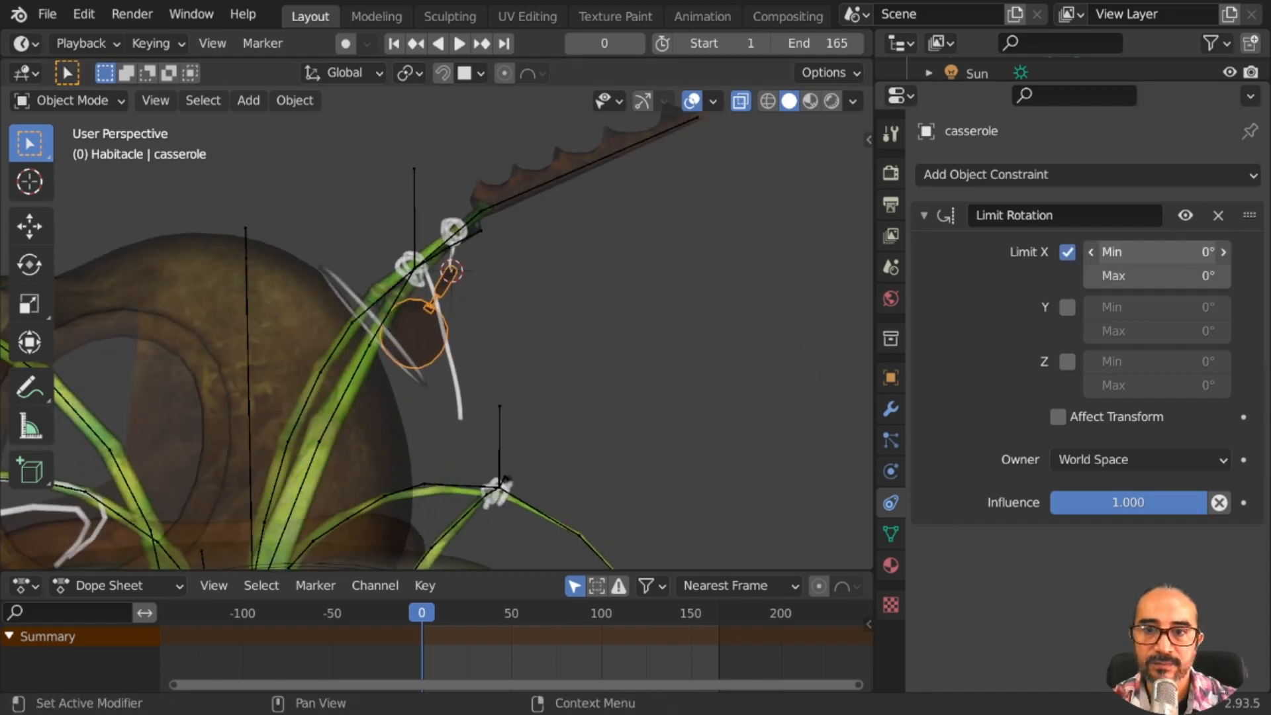
{"action": "left_click_drag", "start_coordinate": [1155, 252], "coordinate": [1165, 252]}
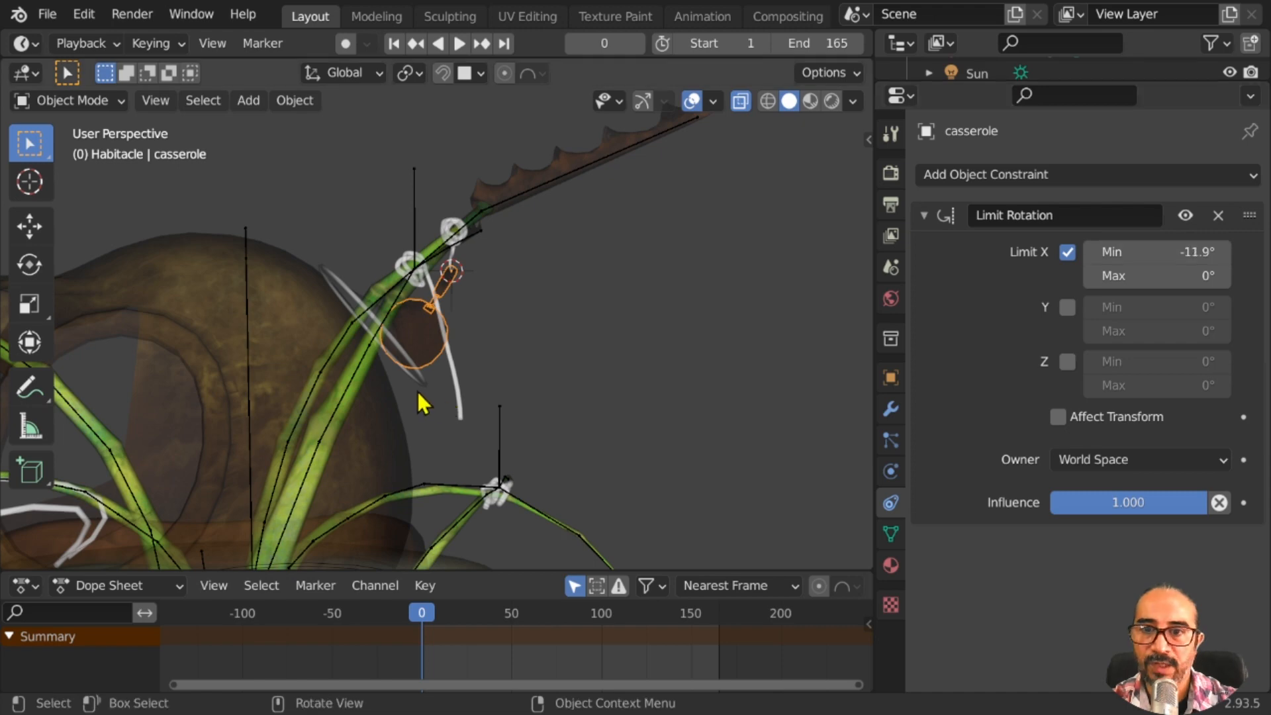
Play the animation to check the pan's limited swing and stop at frame 12
{"action": "mouse_move", "coordinate": [415, 389]}
{"action": "middle_mouse_down"}
{"action": "mouse_move", "coordinate": [365, 388]}
{"action": "mouse_move", "coordinate": [417, 390]}
{"action": "middle_mouse_up"}
{"action": "key", "text": "space"}
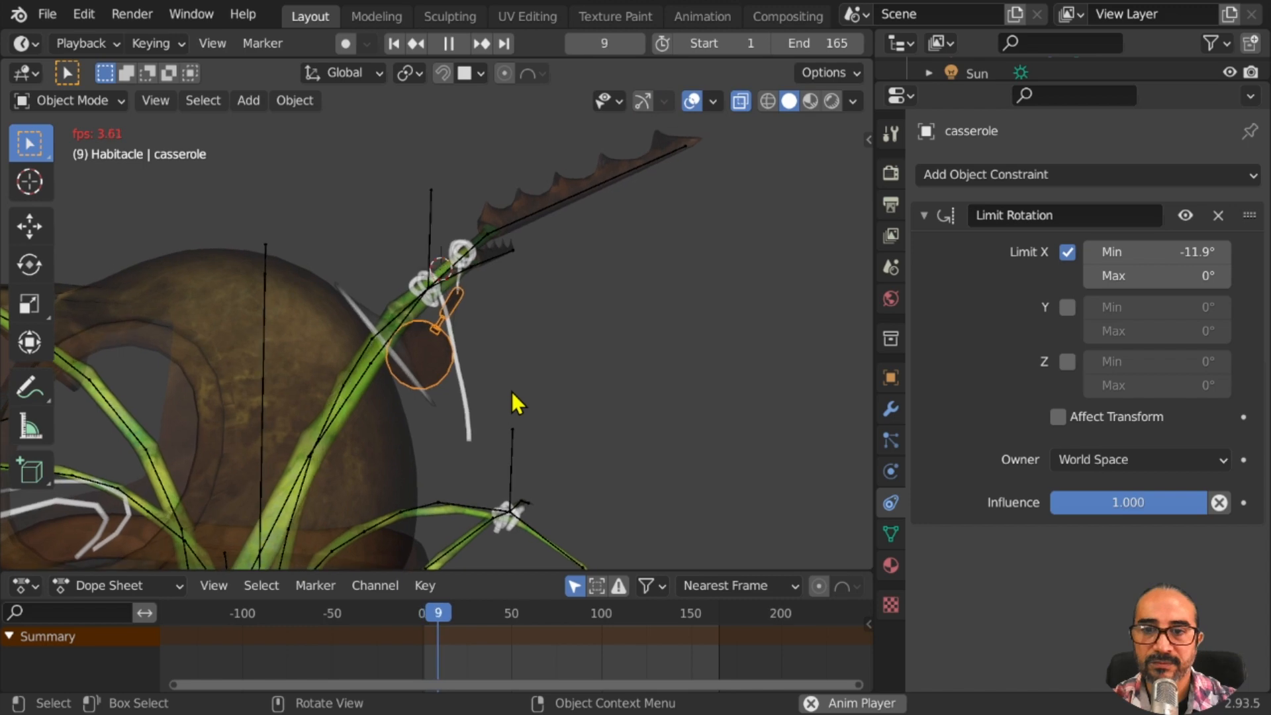
{"action": "key", "text": "space"}
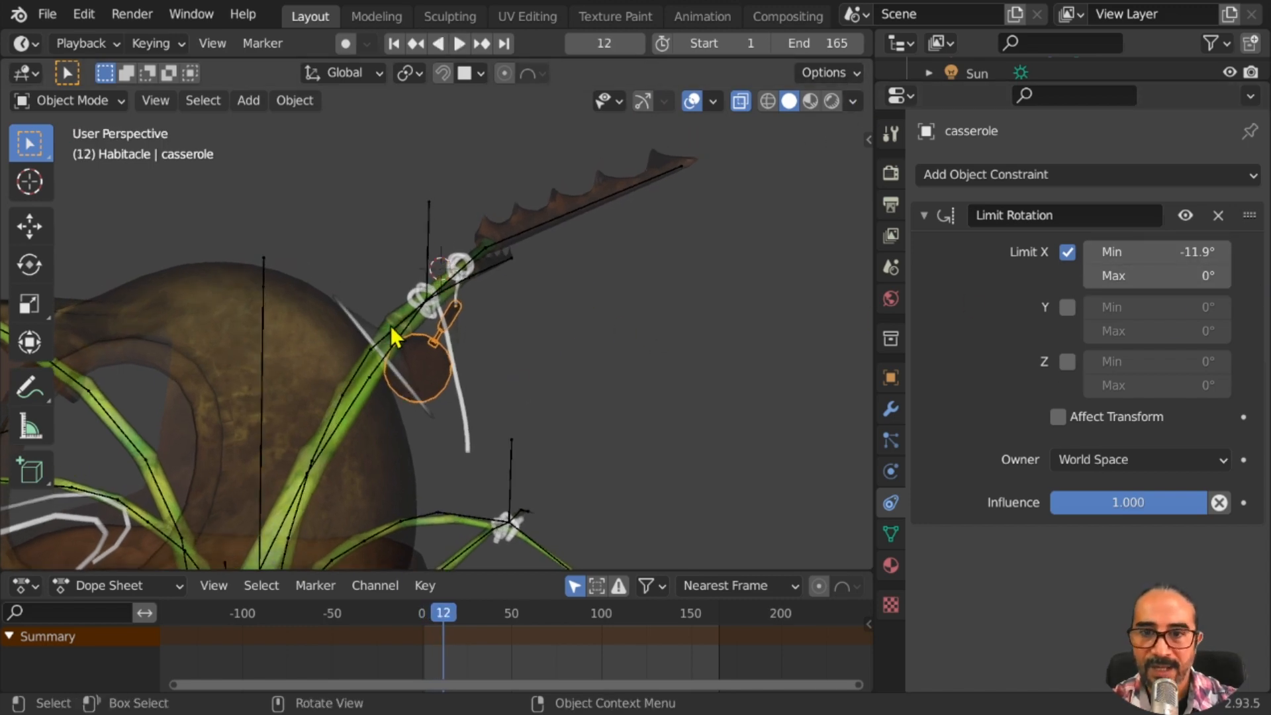
Enable Affect Only Origins again and try rotating the pan's origin to check its axes
{"action": "left_click", "coordinate": [856, 74]}
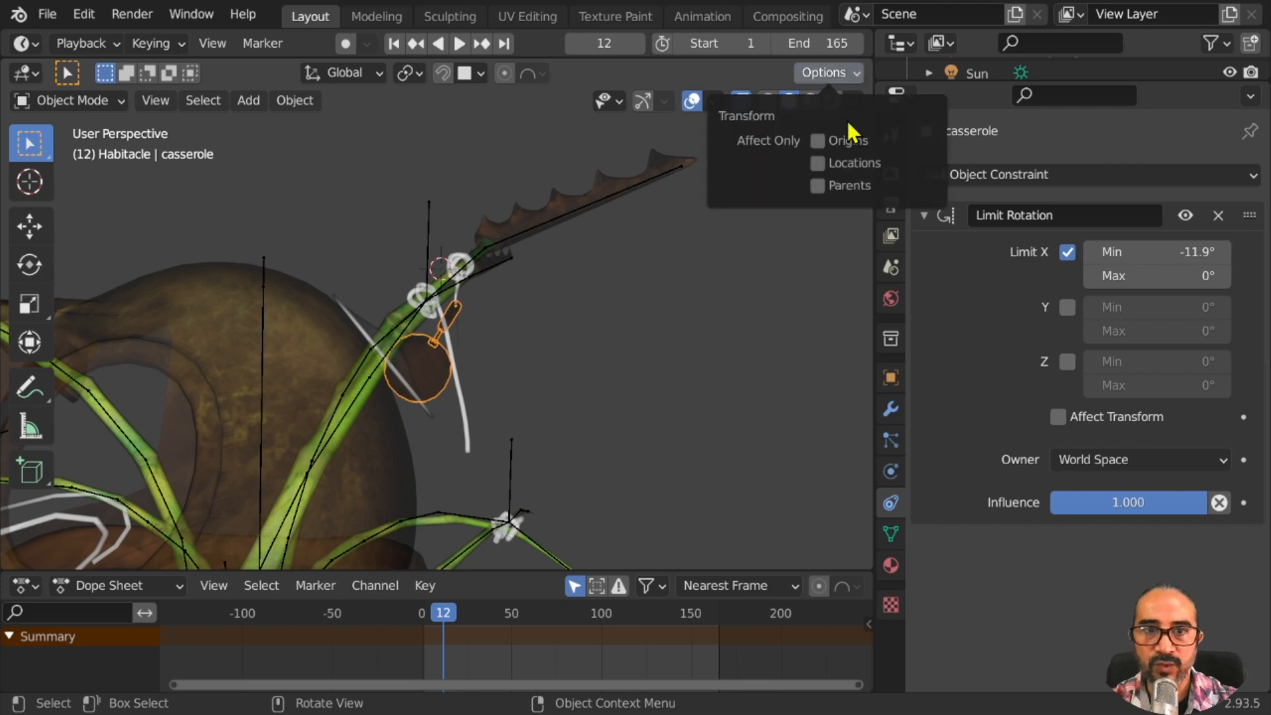
{"action": "left_click", "coordinate": [818, 142]}
{"action": "scroll", "coordinate": [483, 385], "scroll_direction": "down", "scroll_amount": 4}
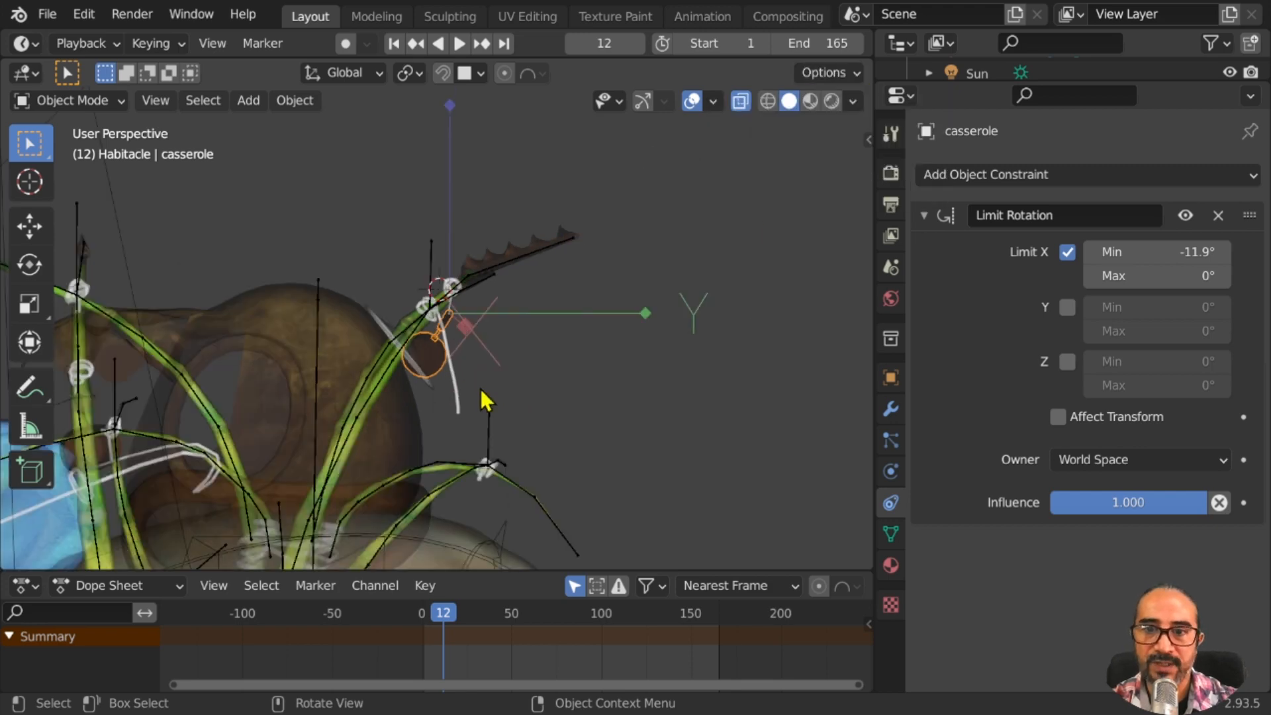
{"action": "mouse_move", "coordinate": [478, 390]}
{"action": "middle_mouse_down"}
{"action": "mouse_move", "coordinate": [445, 388]}
{"action": "mouse_move", "coordinate": [469, 379]}
{"action": "middle_mouse_up"}
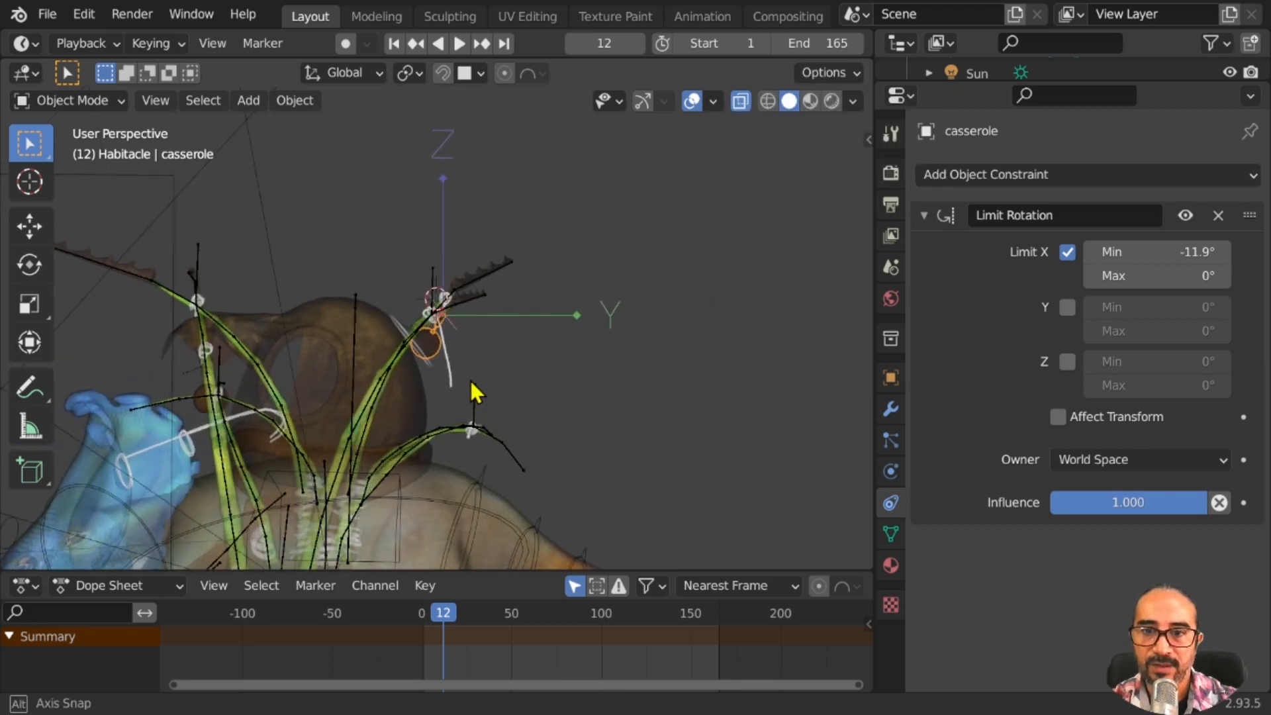
{"action": "scroll", "coordinate": [490, 388], "scroll_direction": "up", "scroll_amount": 5}
{"action": "key", "text": "s"}
{"action": "key", "text": "r"}
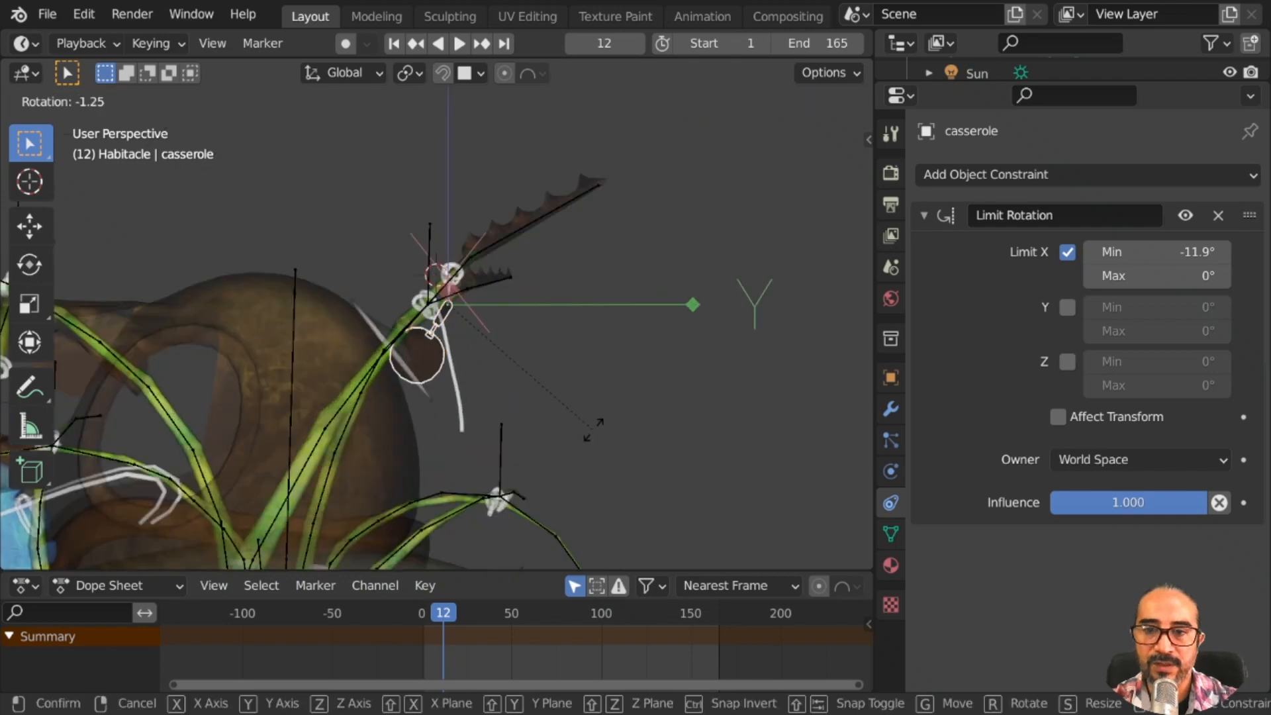
{"action": "right_click", "coordinate": [614, 303]}
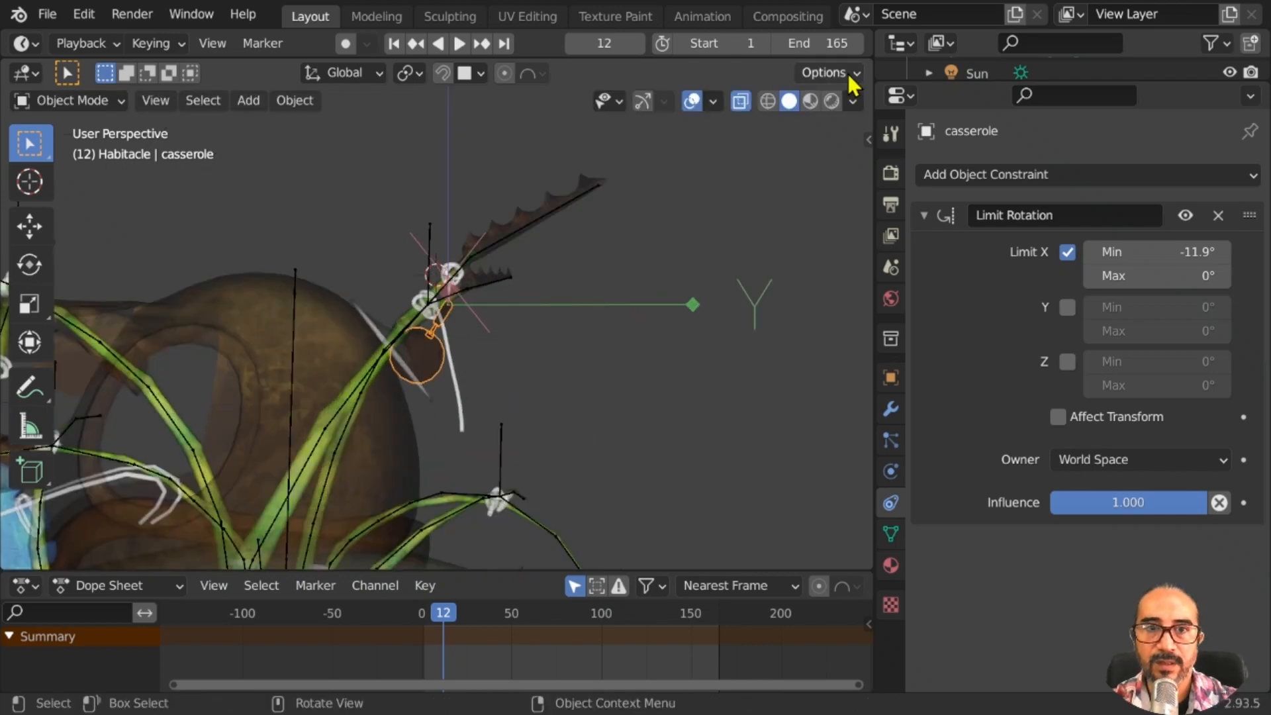
Reselect the pan, try rotating its origin once more, and turn off Affect Only Origins
{"action": "left_click", "coordinate": [828, 73]}
{"action": "middle_click_drag", "start_coordinate": [539, 308], "coordinate": [527, 317]}
{"action": "left_click", "coordinate": [529, 311]}
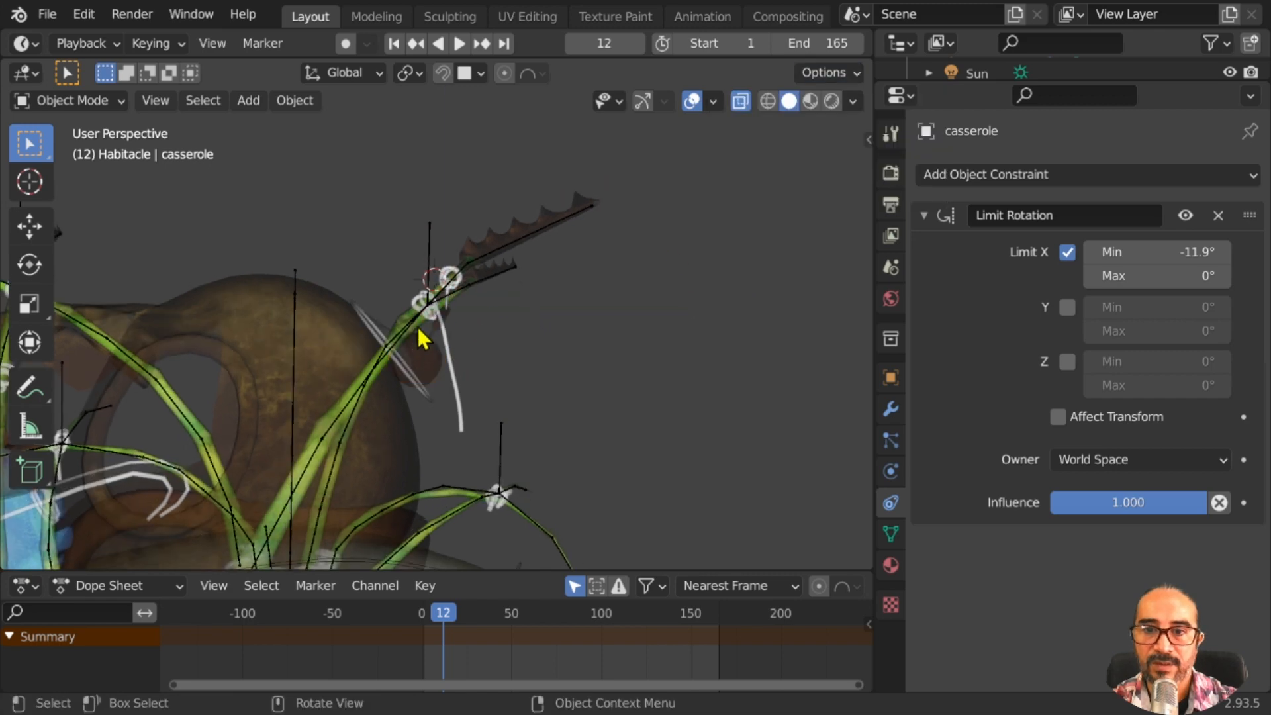
{"action": "left_click", "coordinate": [425, 369]}
{"action": "key", "text": "r"}
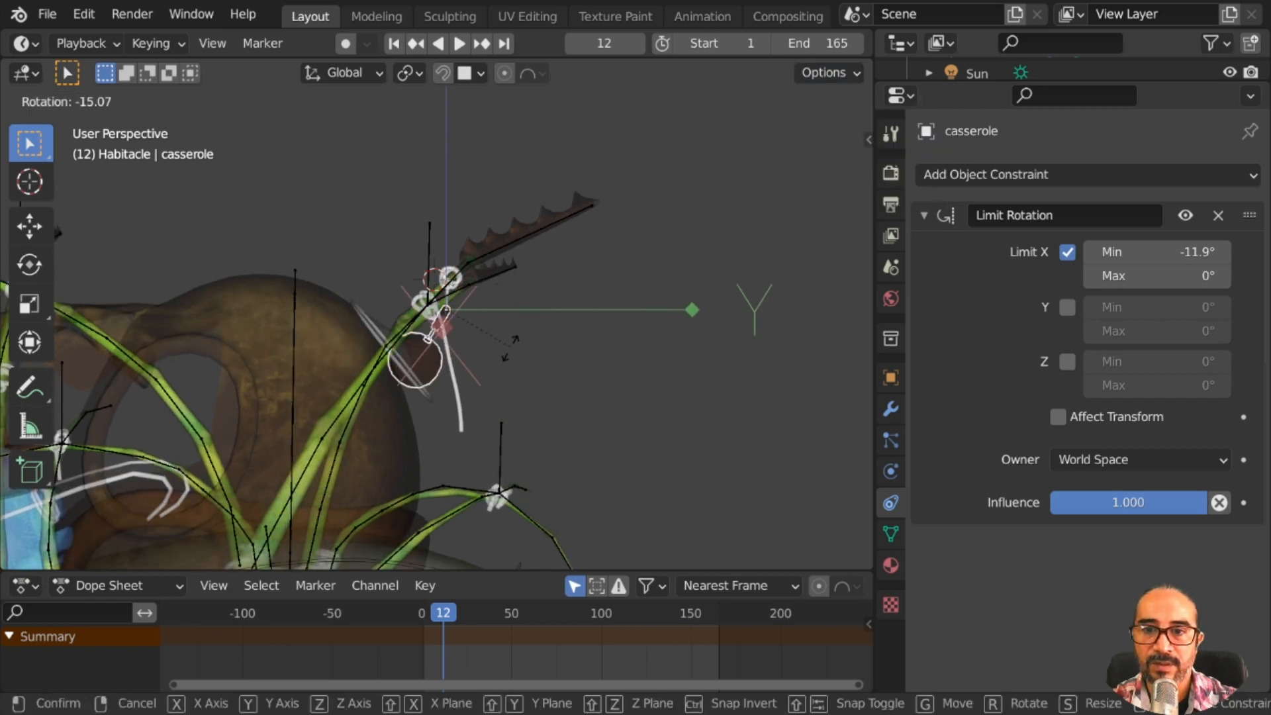
{"action": "right_click", "coordinate": [532, 415]}
{"action": "mouse_move", "coordinate": [532, 416]}
{"action": "middle_mouse_down"}
{"action": "mouse_move", "coordinate": [576, 404]}
{"action": "mouse_move", "coordinate": [530, 414]}
{"action": "middle_mouse_up"}
{"action": "middle_click_drag", "start_coordinate": [604, 391], "coordinate": [496, 405]}
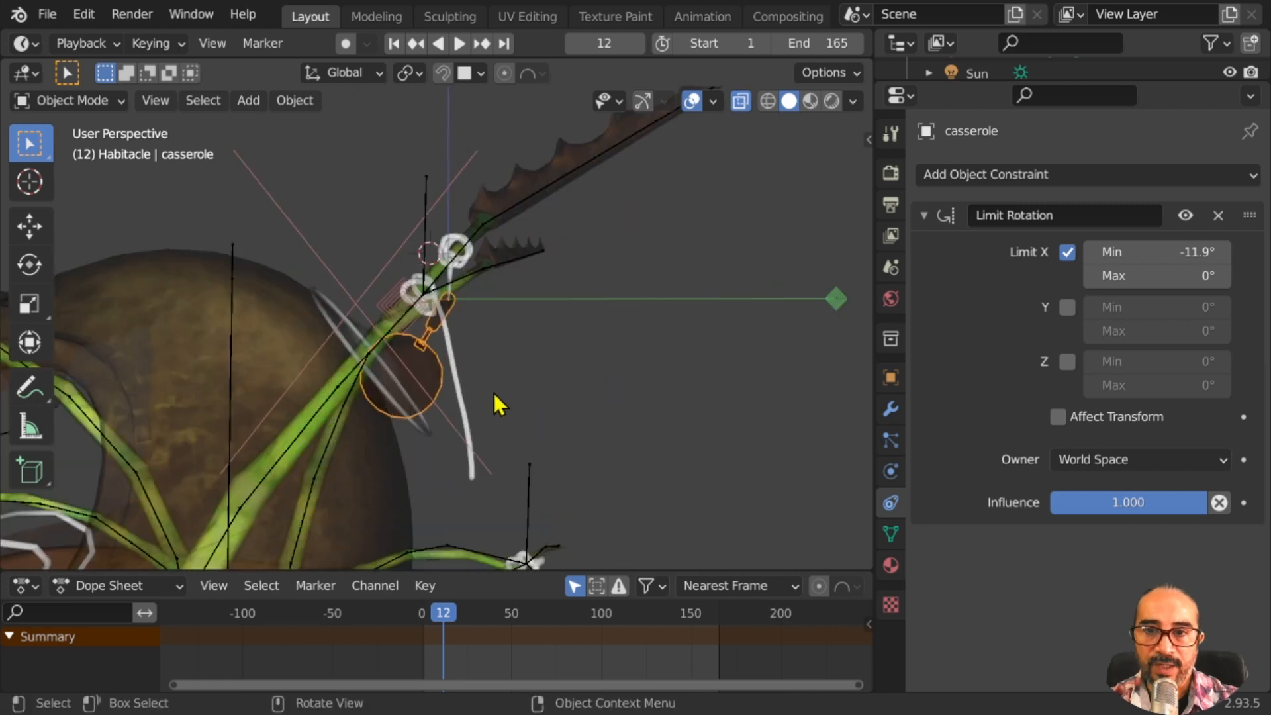
{"action": "left_click", "coordinate": [840, 73]}
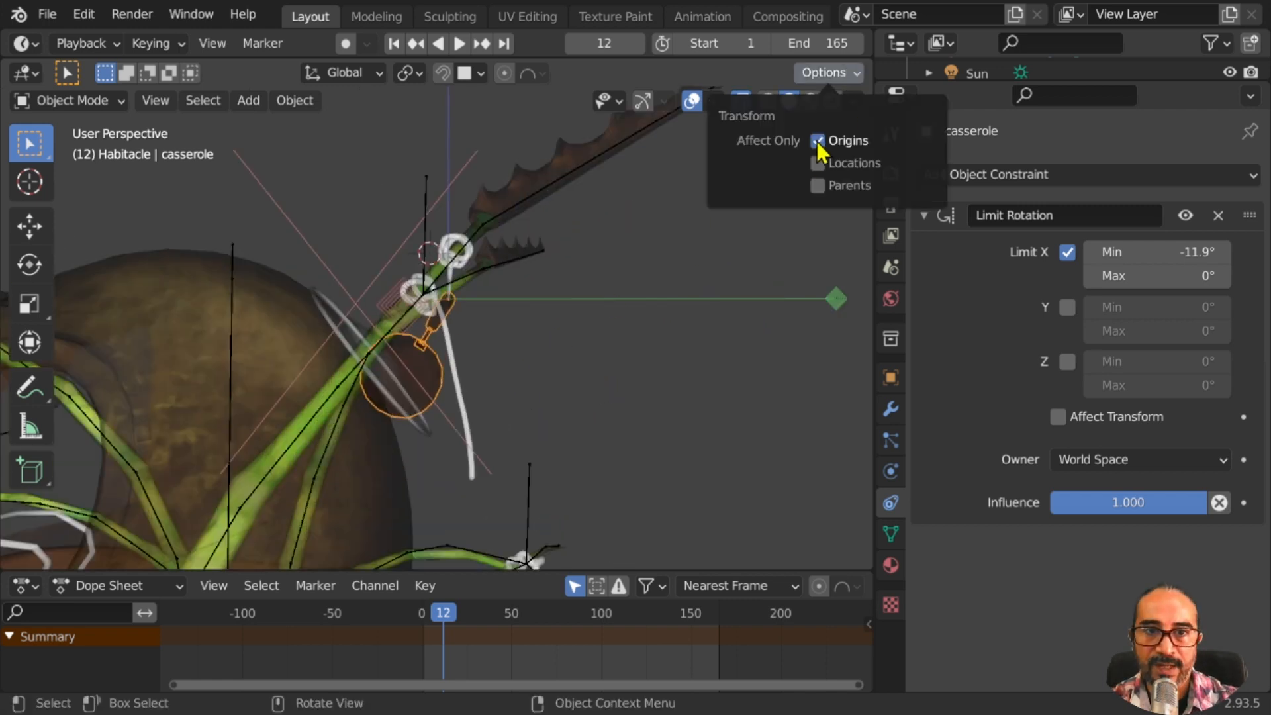
{"action": "left_click", "coordinate": [818, 141]}
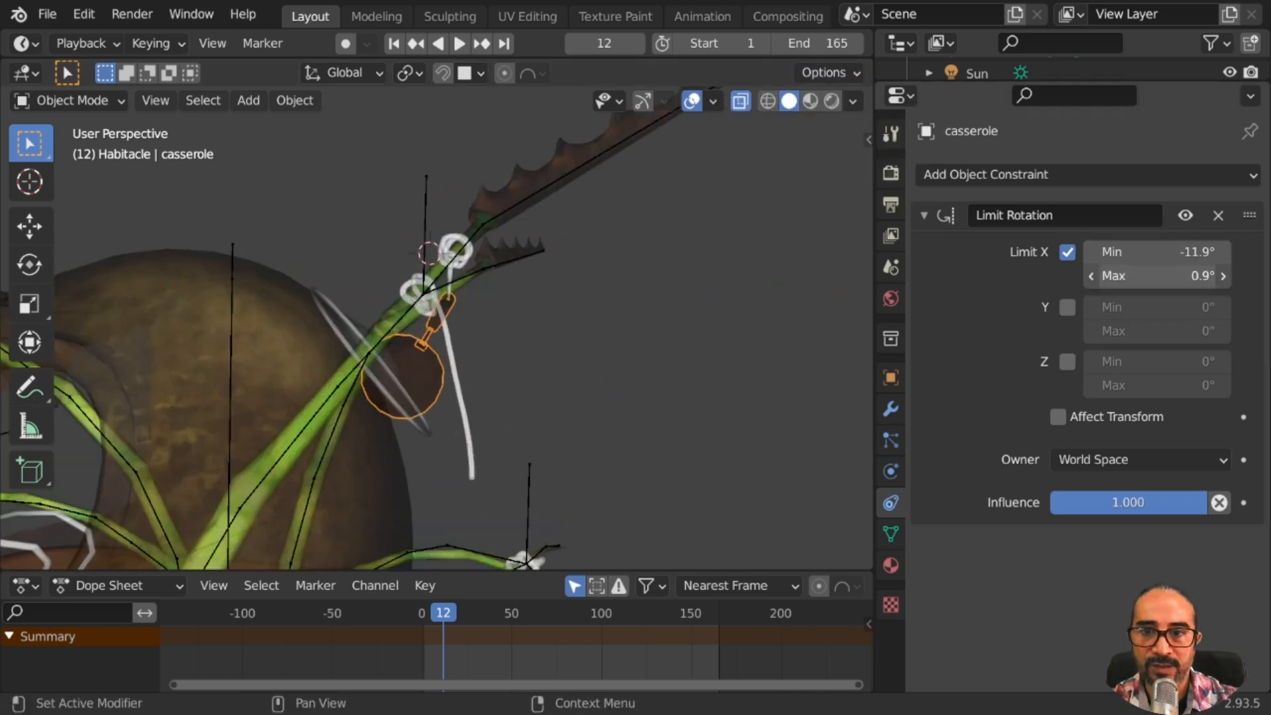
Set the X rotation limit's maximum to 6.2° and its minimum to -37.7°
{"action": "mouse_move", "coordinate": [1155, 275]}
{"action": "left_mouse_down"}
{"action": "mouse_move", "coordinate": [1189, 275]}
{"action": "mouse_move", "coordinate": [1162, 275]}
{"action": "mouse_move", "coordinate": [1174, 276]}
{"action": "left_mouse_up"}
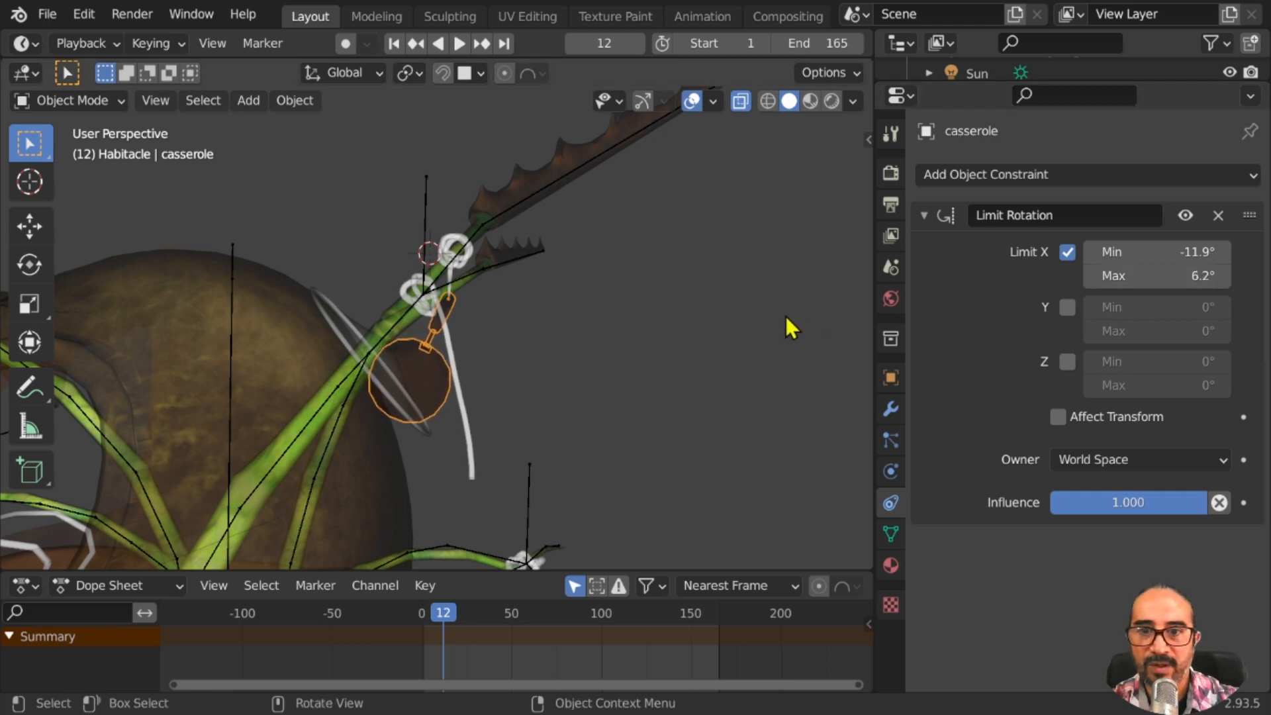
{"action": "mouse_move", "coordinate": [787, 312]}
{"action": "middle_mouse_down"}
{"action": "mouse_move", "coordinate": [823, 309]}
{"action": "mouse_move", "coordinate": [797, 318]}
{"action": "middle_mouse_up"}
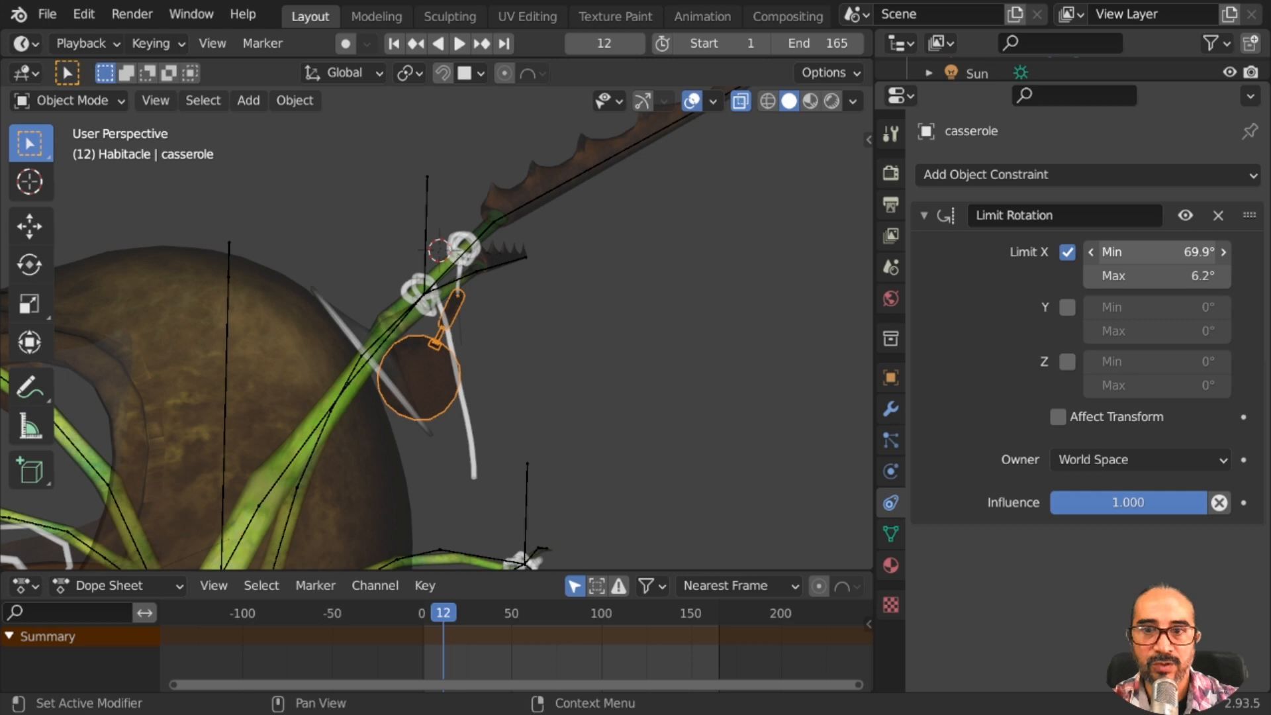
{"action": "left_click_drag", "start_coordinate": [1157, 251], "coordinate": [1165, 252]}
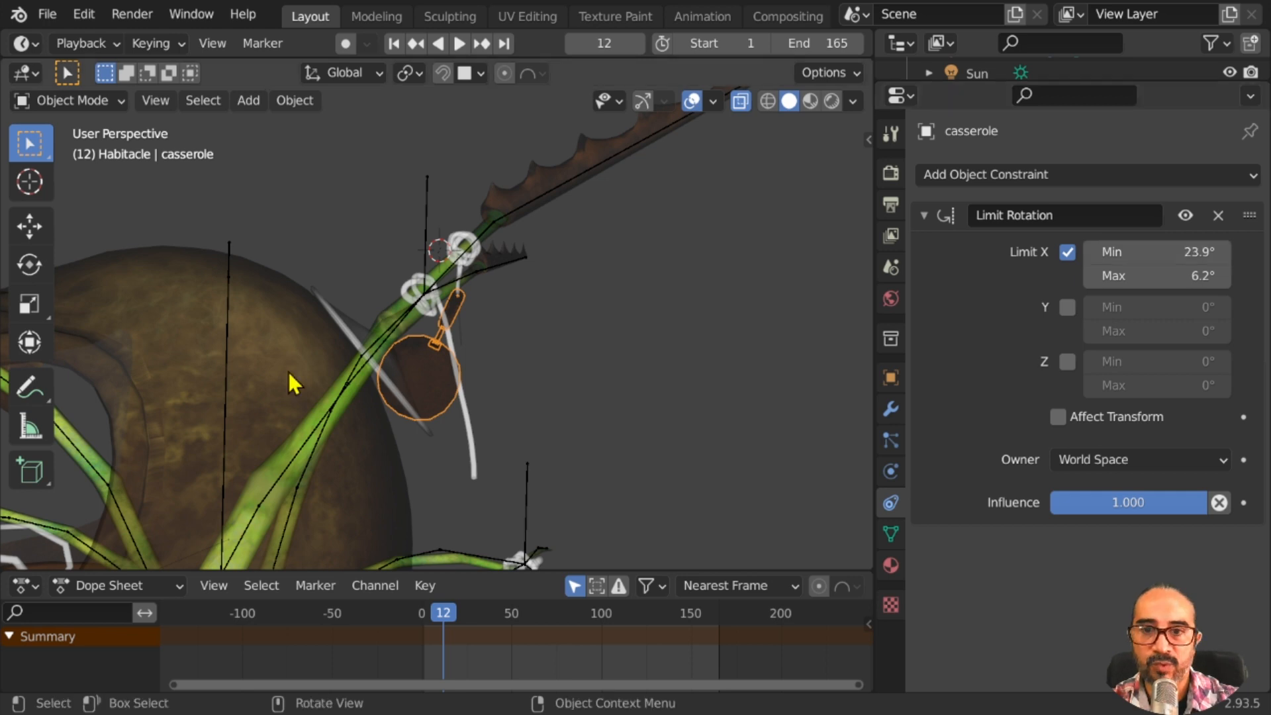
{"action": "left_click", "coordinate": [1211, 277]}
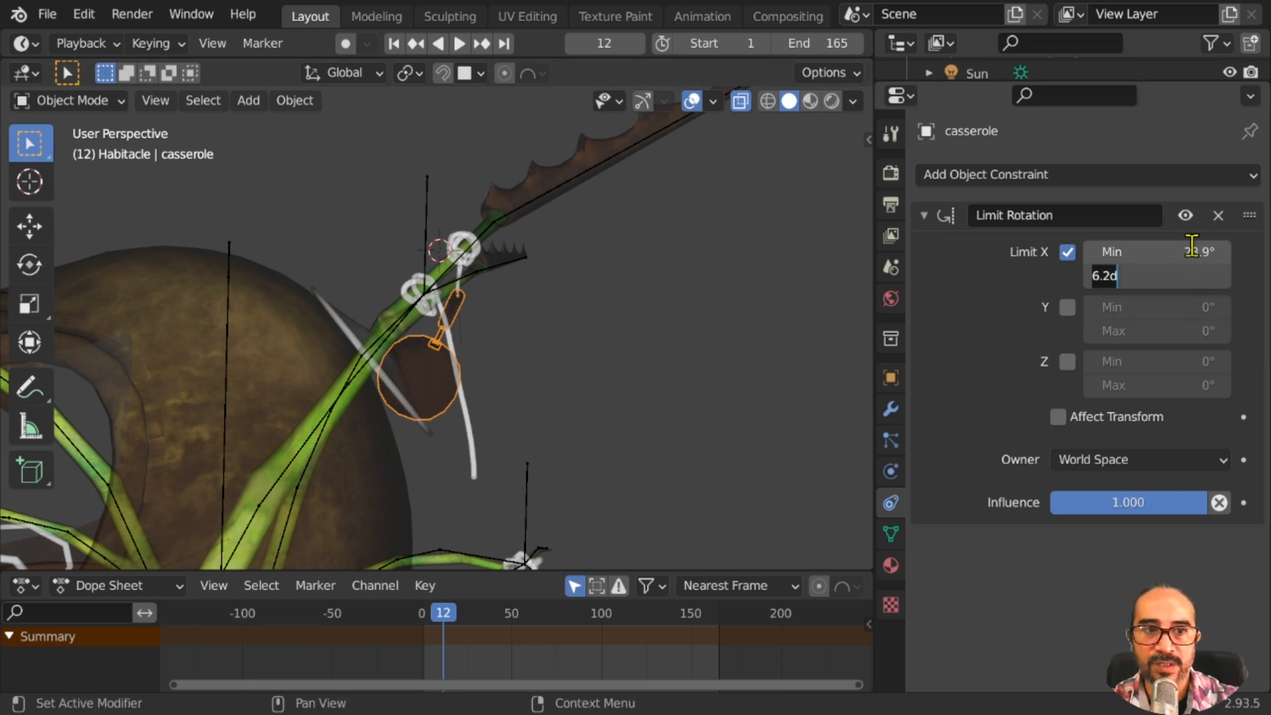
{"action": "key", "text": "Return"}
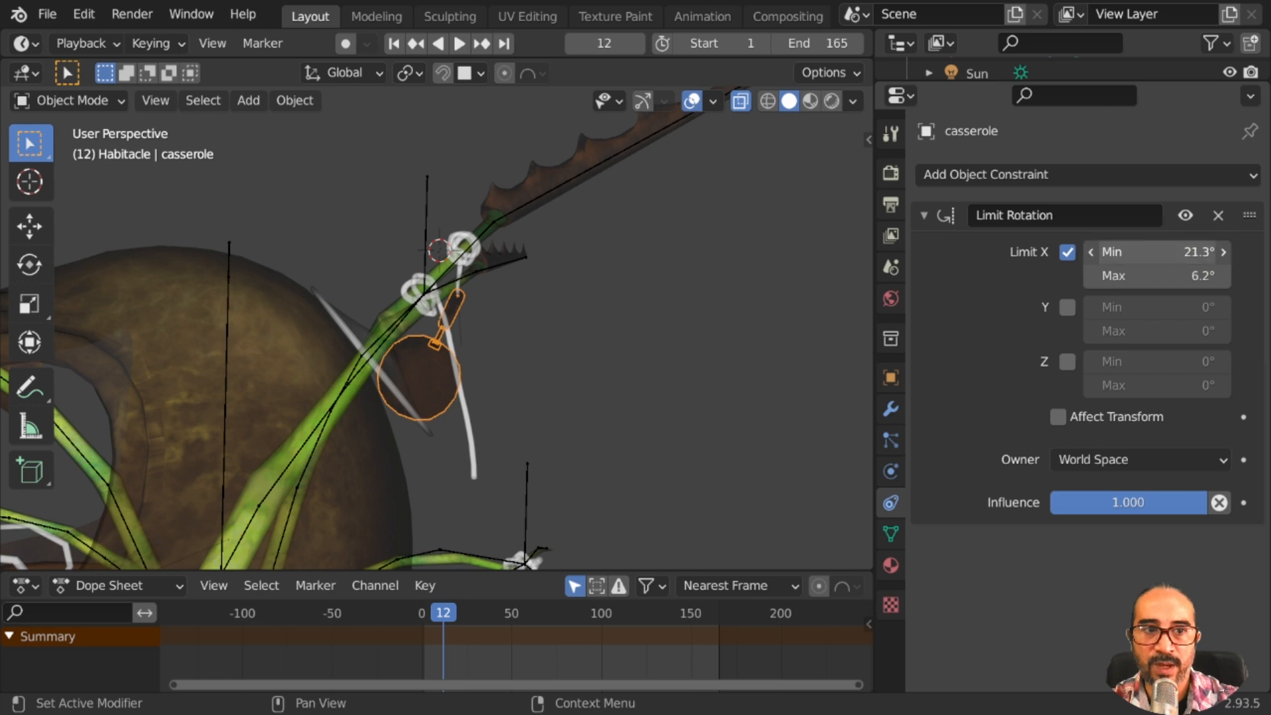
{"action": "left_click_drag", "start_coordinate": [1157, 251], "coordinate": [1149, 252]}
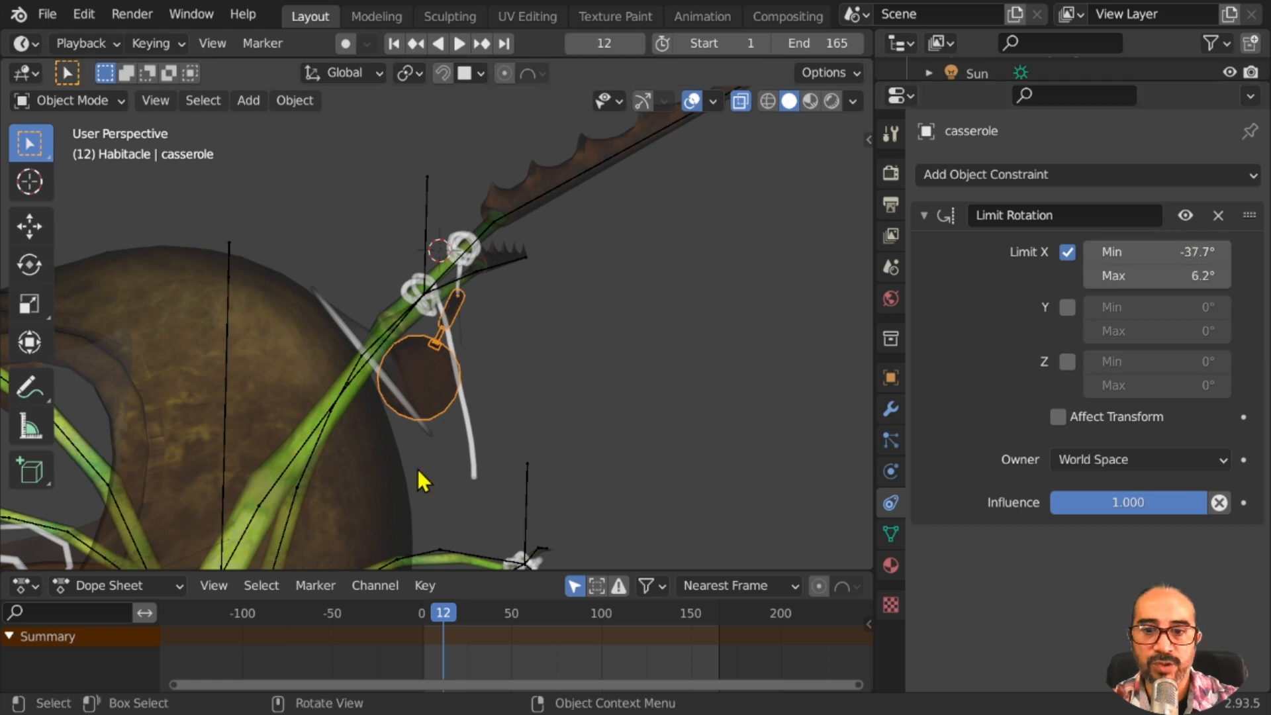
Replay the animation from frame 0 to check the pan's swing and stop at frame 12
{"action": "left_click", "coordinate": [424, 615]}
{"action": "key", "text": "space"}
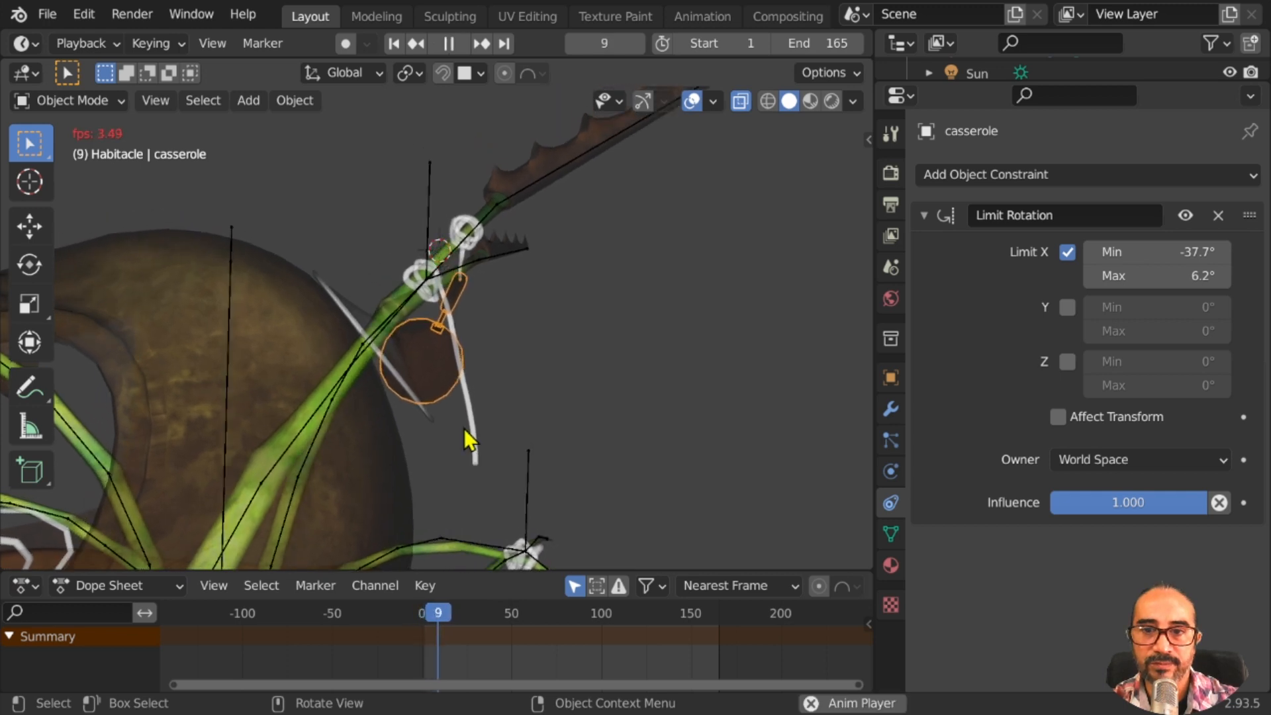
{"action": "key", "text": "space"}
Set the X rotation limit's maximum to 49.7° and its minimum to -6°
{"action": "left_click_drag", "start_coordinate": [1186, 272], "coordinate": [1210, 273]}
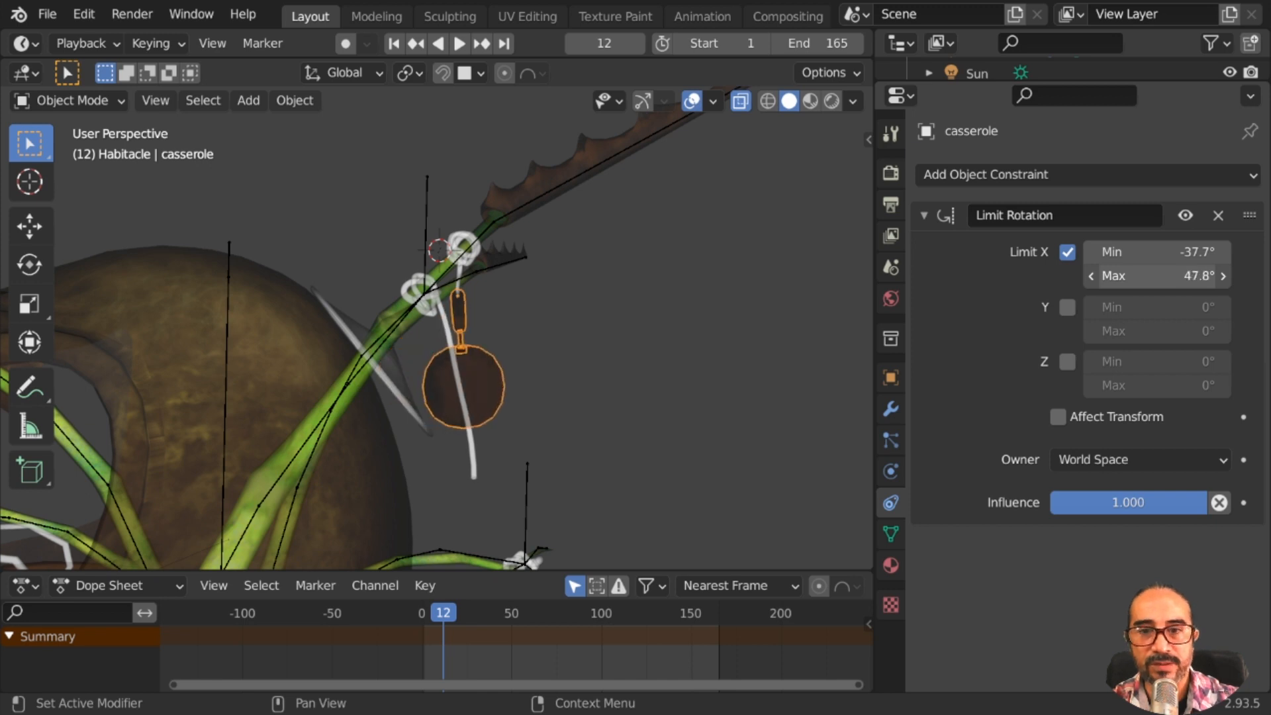
{"action": "left_click_drag", "start_coordinate": [1212, 273], "coordinate": [1214, 272]}
{"action": "left_click_drag", "start_coordinate": [1185, 254], "coordinate": [1219, 253]}
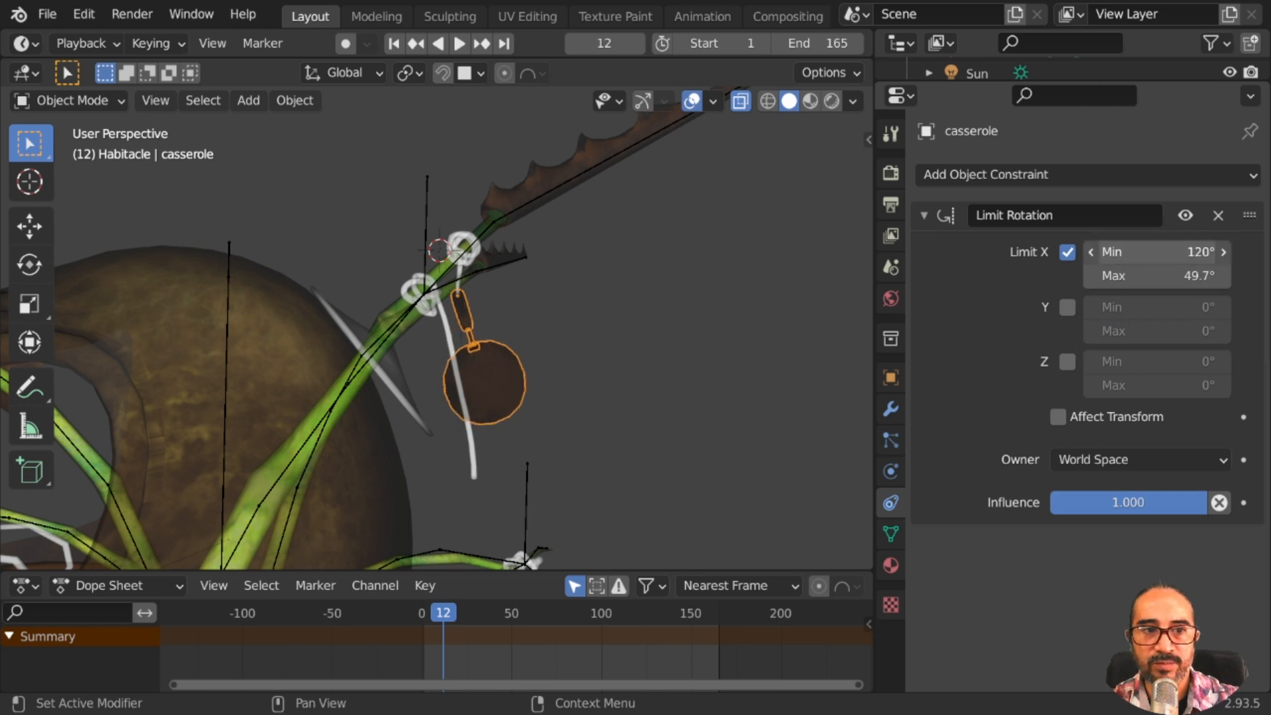
{"action": "left_click_drag", "start_coordinate": [1157, 252], "coordinate": [1104, 252]}
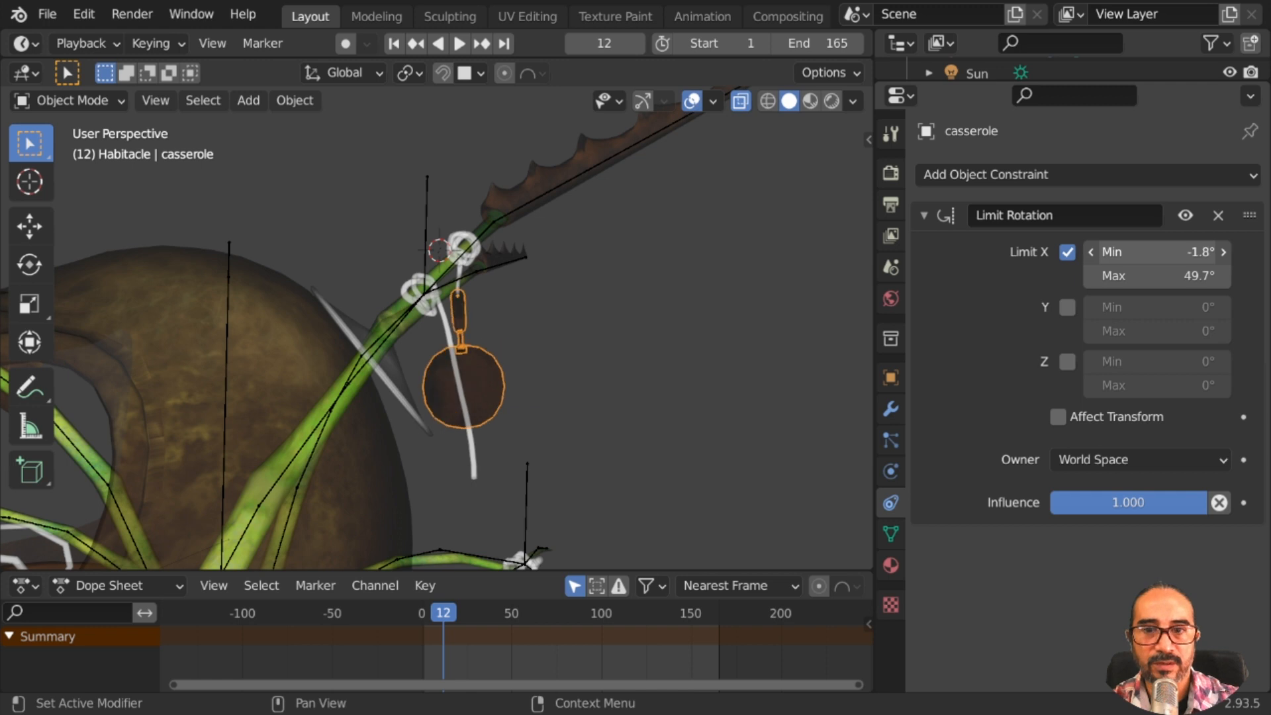
Play the animation from frame 0 to frame 27 and examine the pan against its hook up close
{"action": "left_click", "coordinate": [407, 611]}
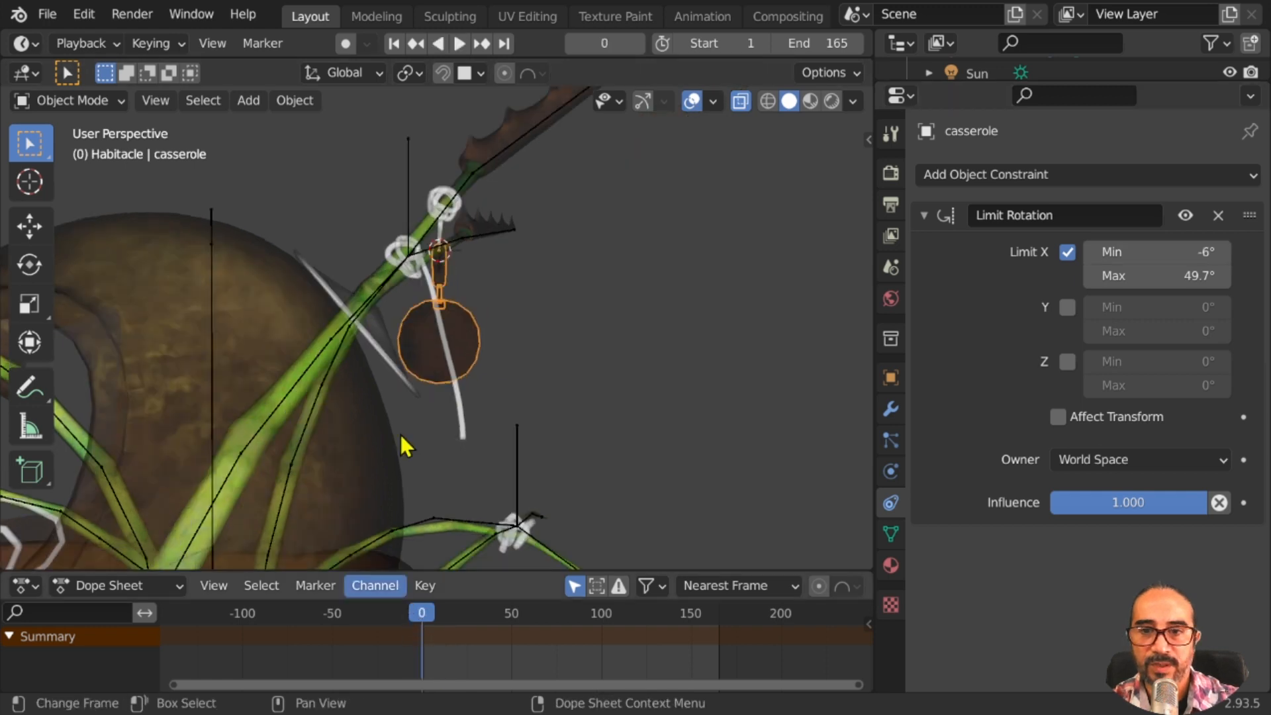
{"action": "key", "text": "space"}
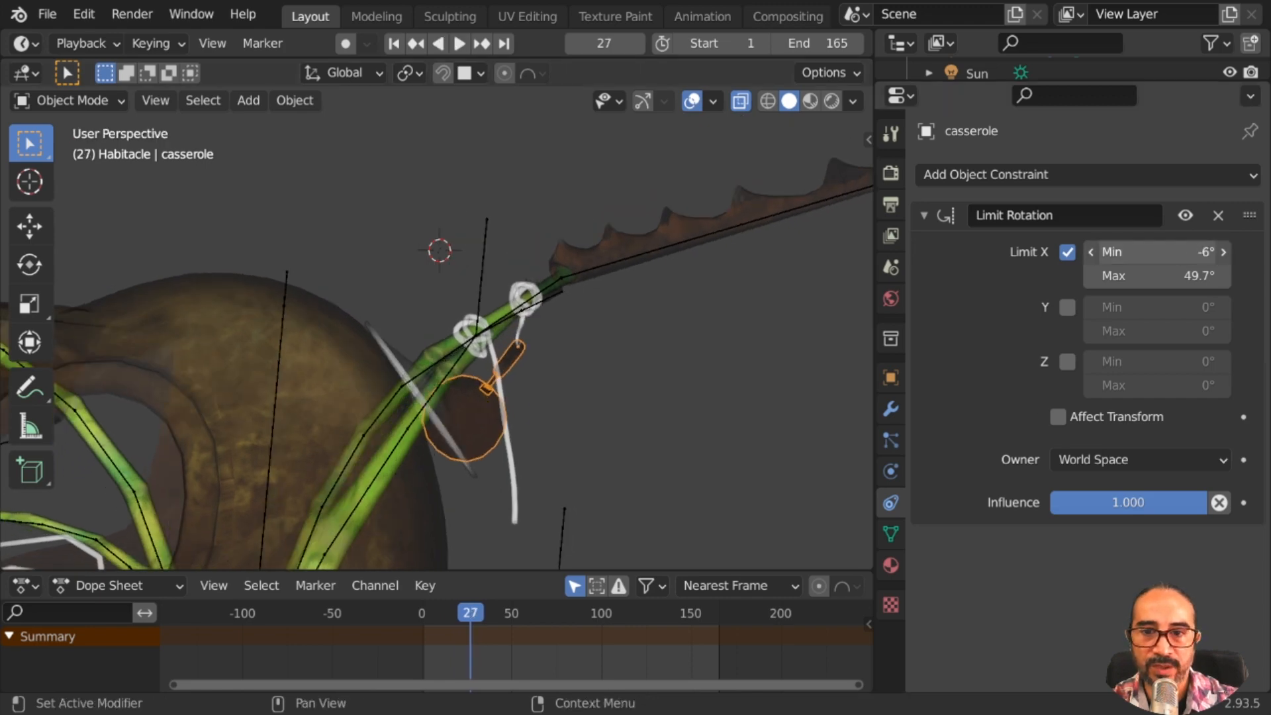
{"action": "middle_click_drag", "start_coordinate": [468, 419], "coordinate": [503, 391]}
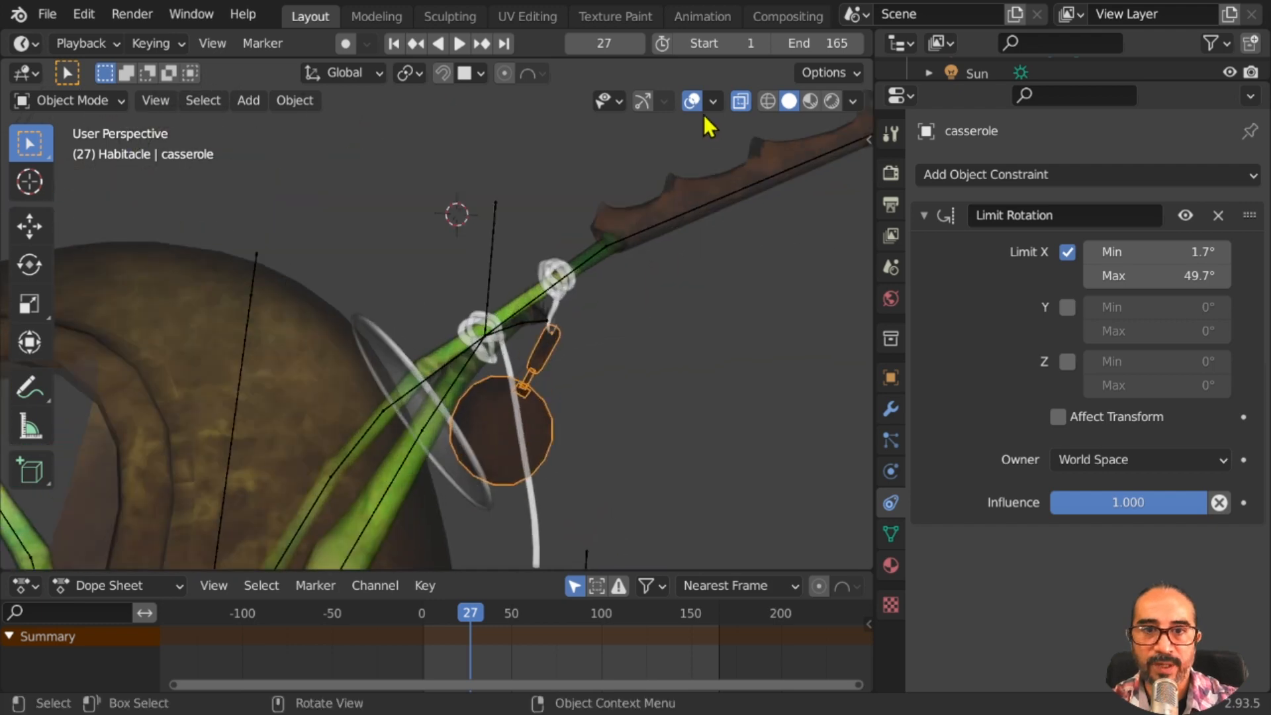
Hide the viewport overlays and set the X rotation limit's minimum to 0.3°
{"action": "left_click", "coordinate": [692, 101]}
{"action": "mouse_move", "coordinate": [585, 372]}
{"action": "middle_mouse_down"}
{"action": "mouse_move", "coordinate": [567, 377]}
{"action": "mouse_move", "coordinate": [584, 375]}
{"action": "middle_mouse_up"}
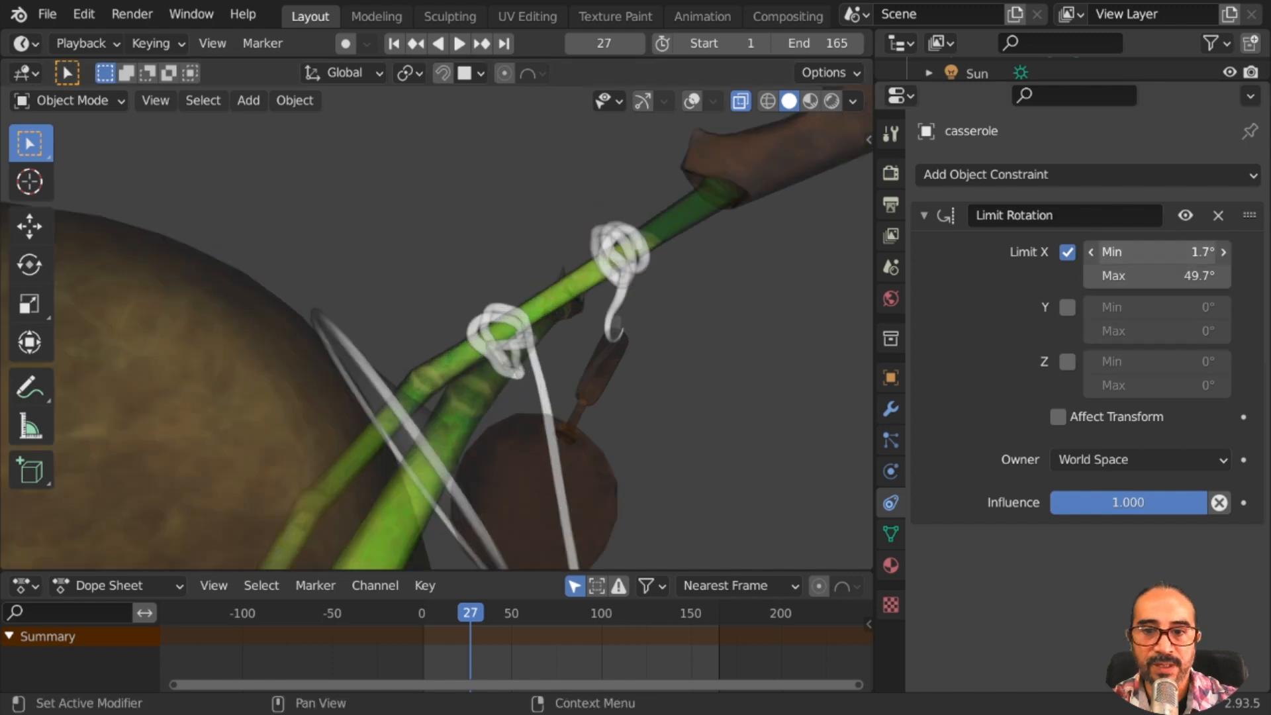
{"action": "middle_click_drag", "start_coordinate": [653, 458], "coordinate": [562, 462]}
Play the animation with X-ray turned off, review the pan's swing, and stop at frame 109
{"action": "key", "text": "space"}
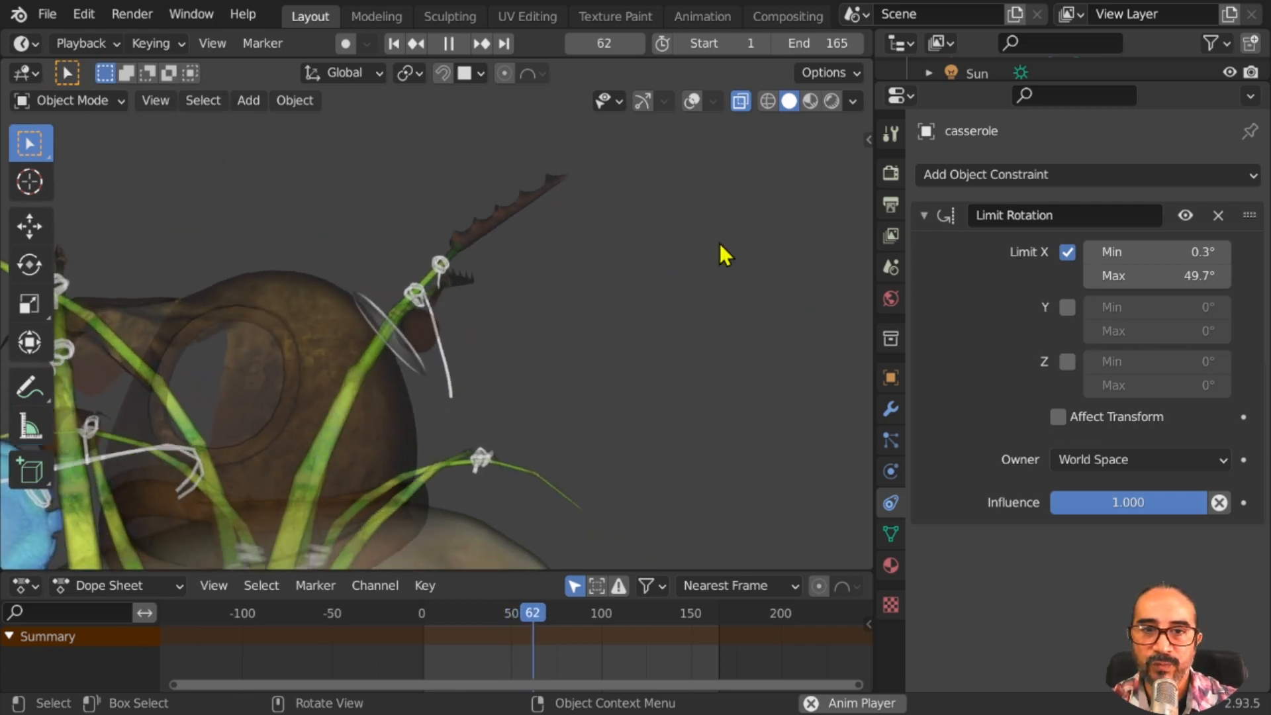
{"action": "left_click", "coordinate": [740, 101]}
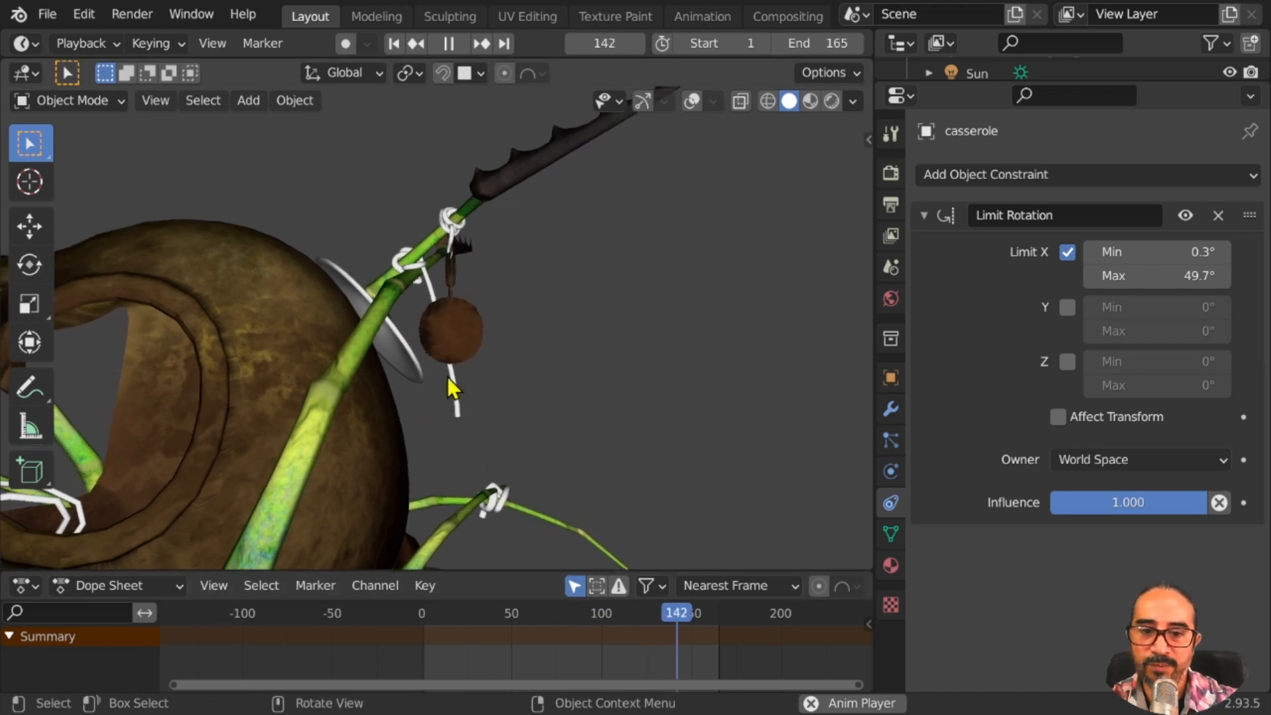
{"action": "left_click", "coordinate": [575, 609]}
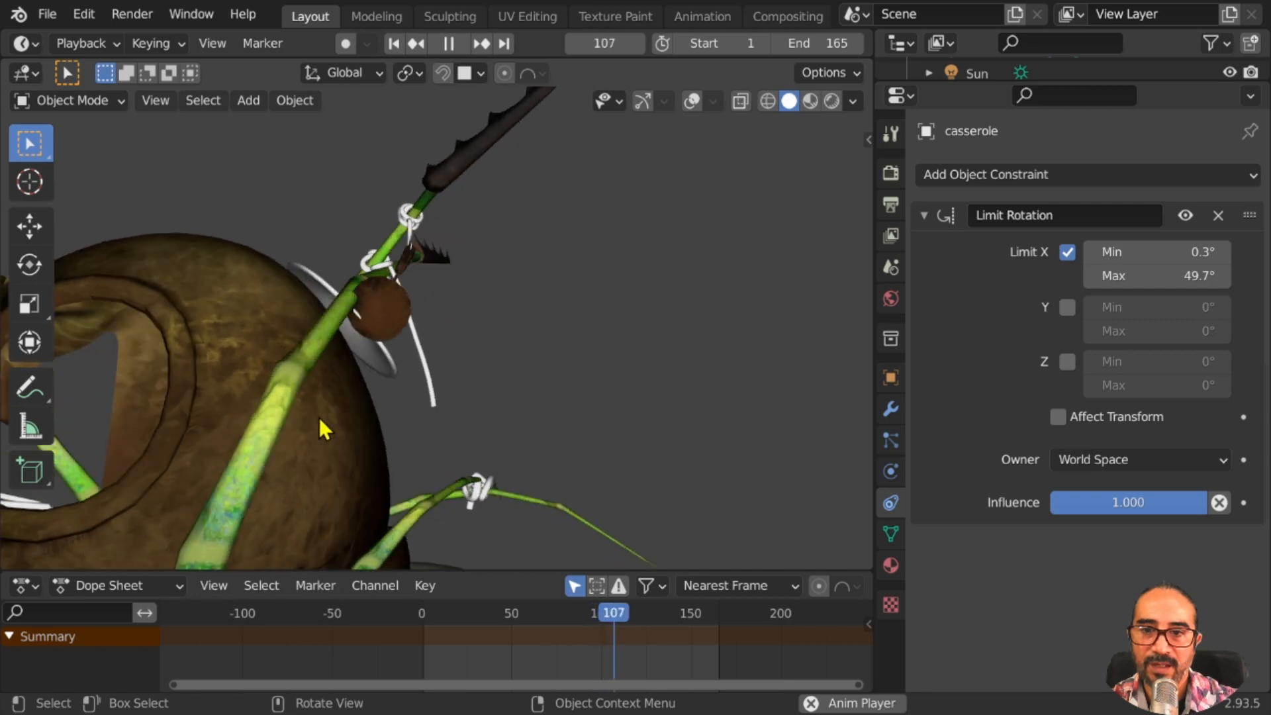
{"action": "key", "text": "space"}
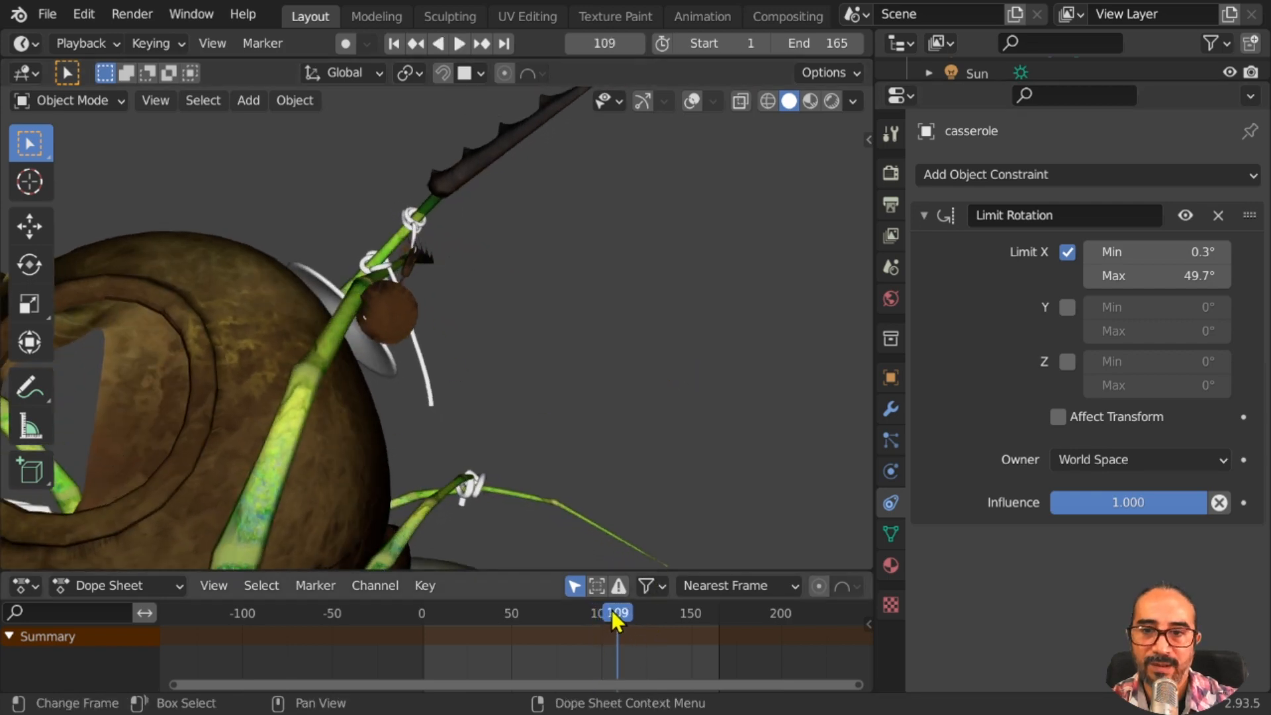
Replay the pan's swing in both directions, stop at frame 69, and set the X rotation limit's minimum to 8.7°
{"action": "key", "text": "shift+ctrl+space"}
{"action": "mouse_move", "coordinate": [612, 609]}
{"action": "left_mouse_down"}
{"action": "mouse_move", "coordinate": [635, 613]}
{"action": "mouse_move", "coordinate": [624, 612]}
{"action": "left_mouse_up"}
{"action": "key", "text": "shift+ctrl+space"}
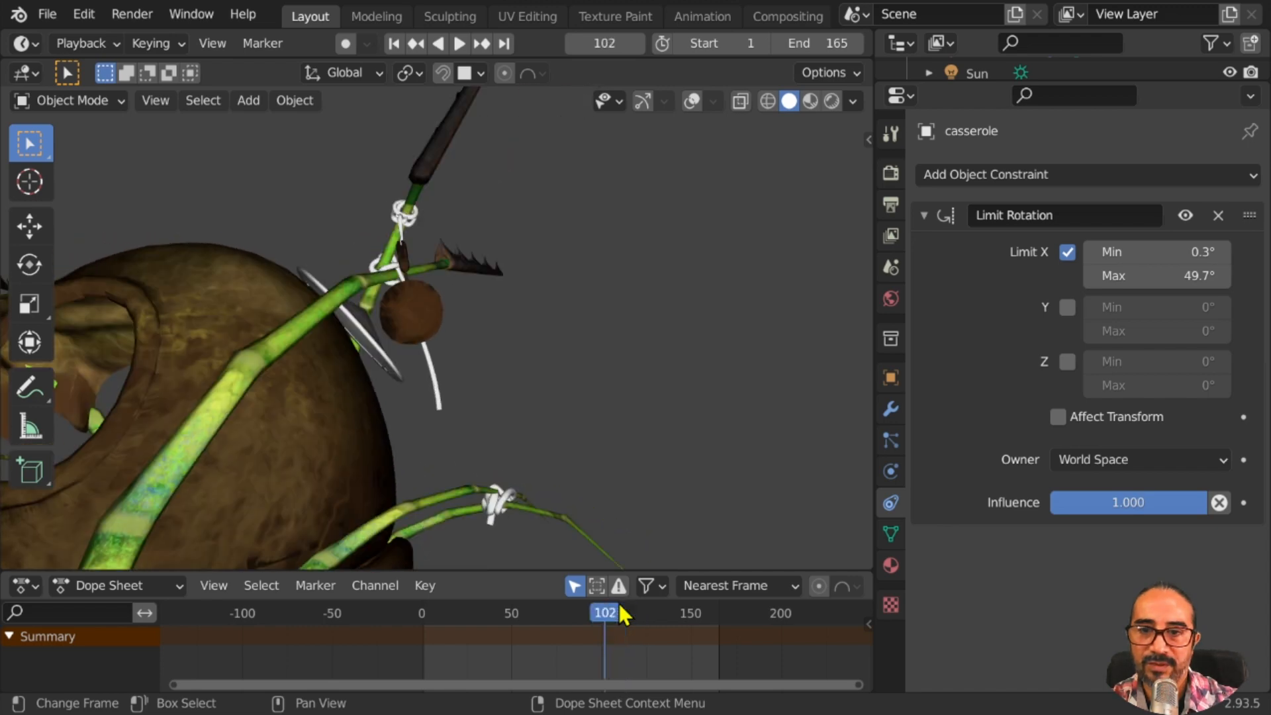
{"action": "key", "text": "space"}
{"action": "key", "text": "space"}
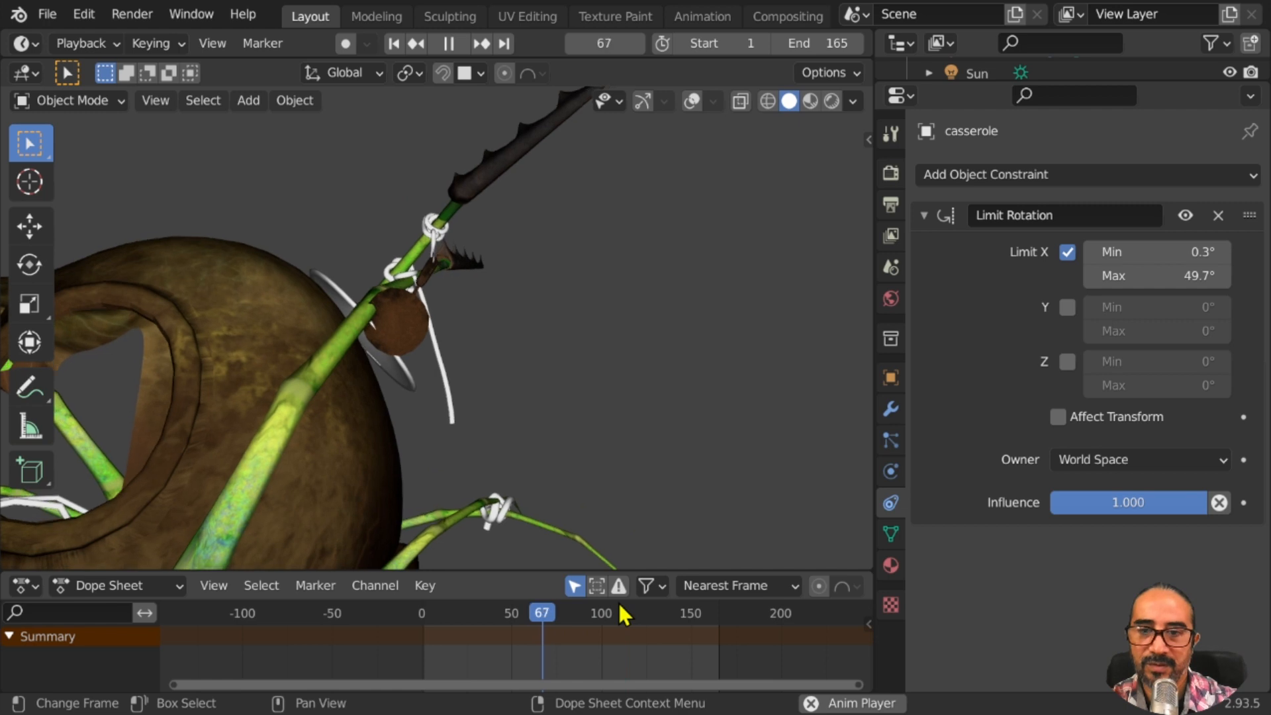
{"action": "key", "text": "space"}
{"action": "key", "text": "space"}
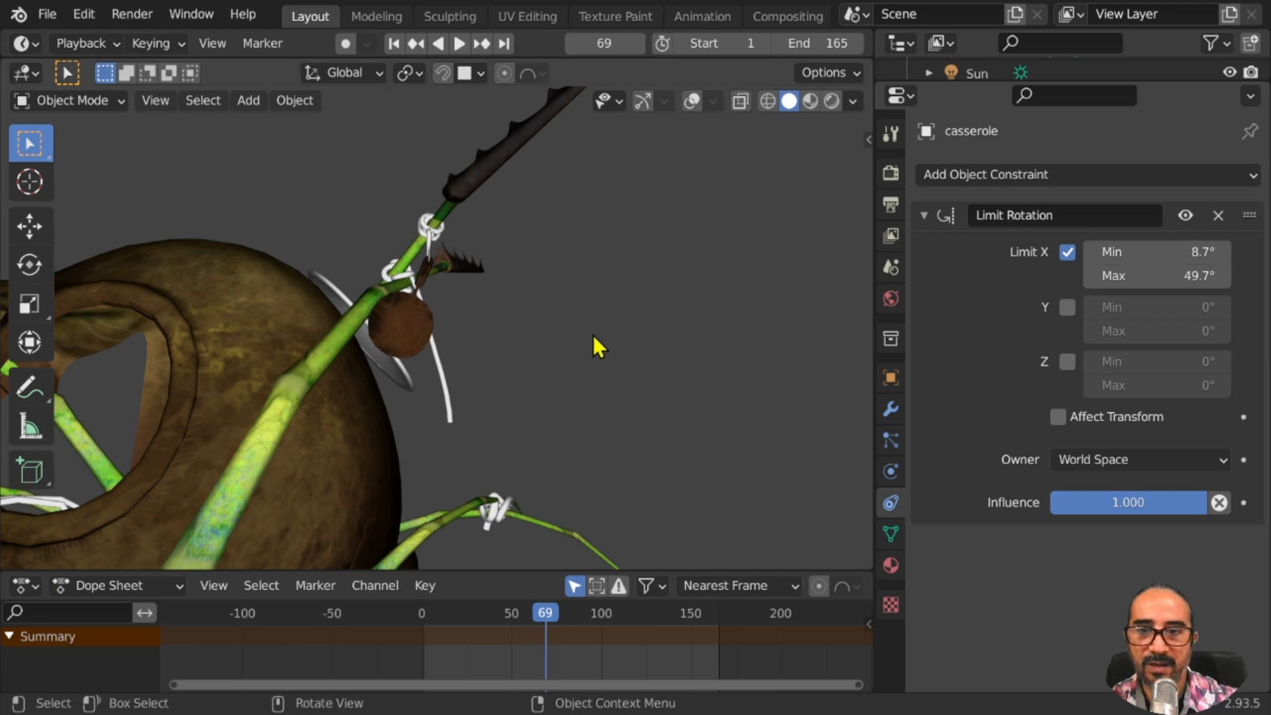
Play the animation from frame 69 to frame 134 and examine the pan's swing from different angles
{"action": "middle_click_drag", "start_coordinate": [593, 337], "coordinate": [619, 347]}
{"action": "key", "text": "space"}
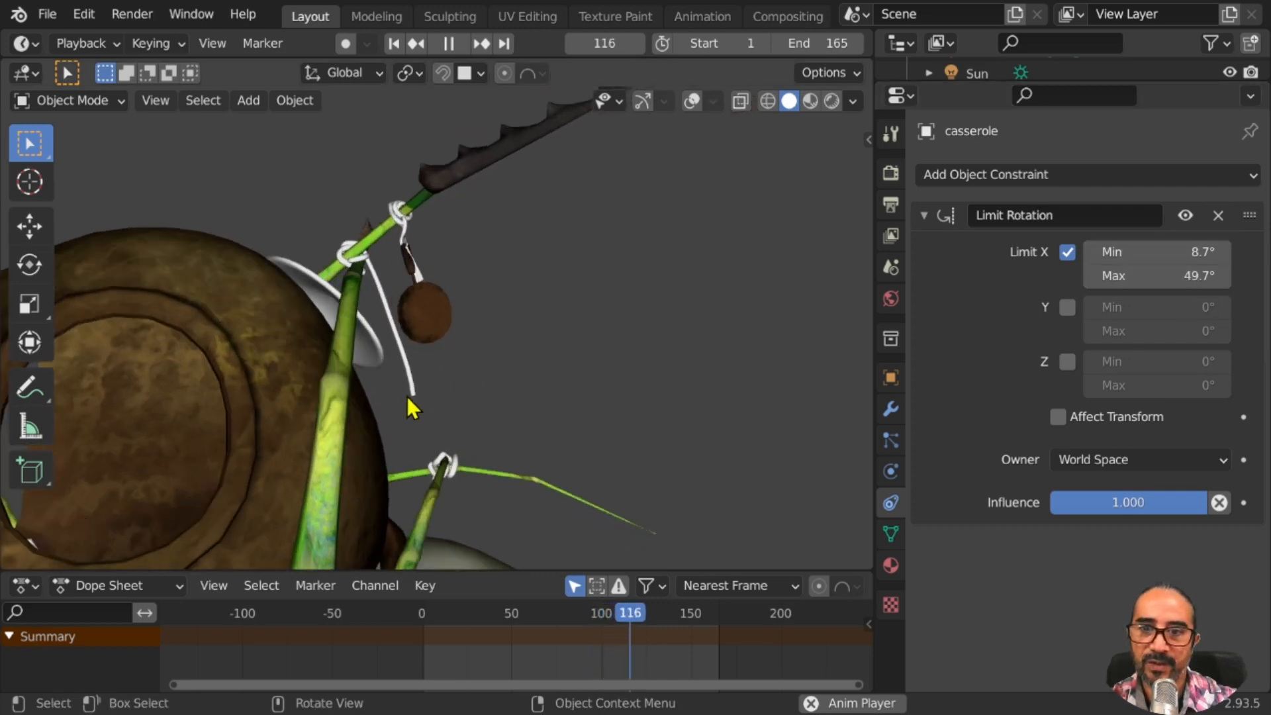
{"action": "middle_click_drag", "start_coordinate": [406, 394], "coordinate": [510, 325]}
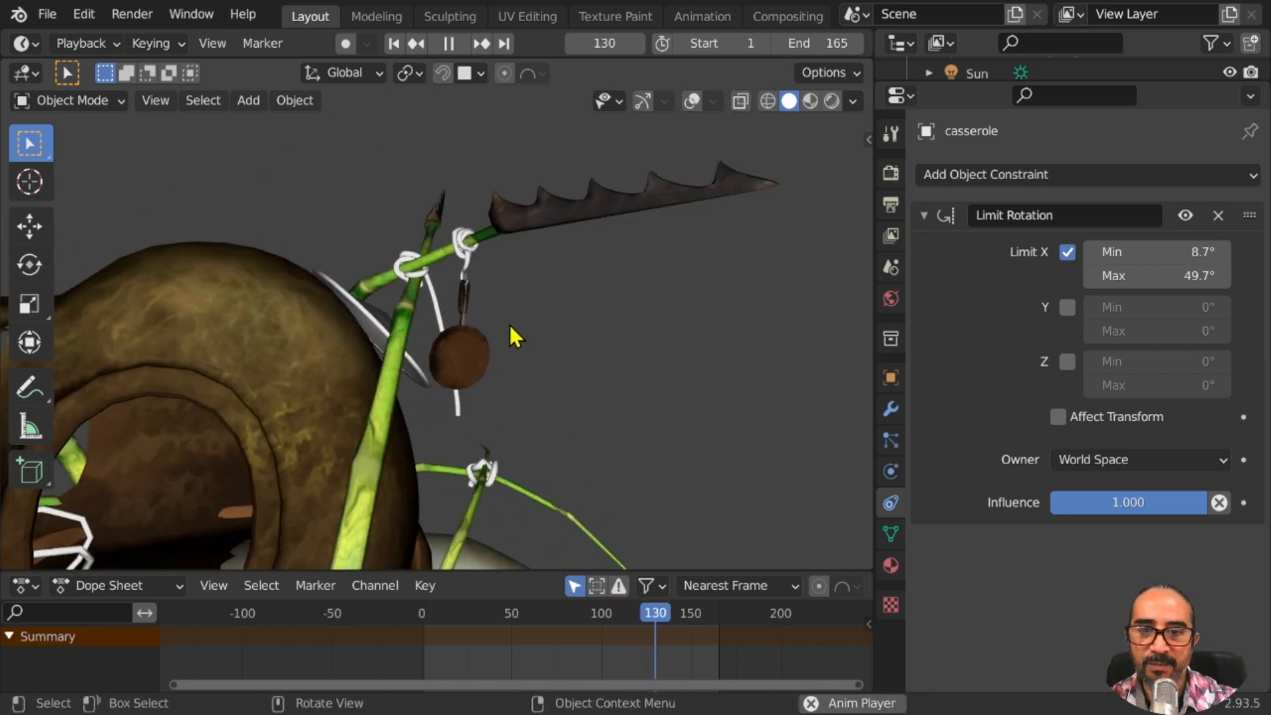
{"action": "scroll", "coordinate": [510, 324], "scroll_direction": "up", "scroll_amount": 2}
{"action": "key", "text": "space"}
Select the helper plane on the pan's handle, show the viewport overlays, and move the plane to the Emptys collection
{"action": "left_click", "coordinate": [495, 319]}
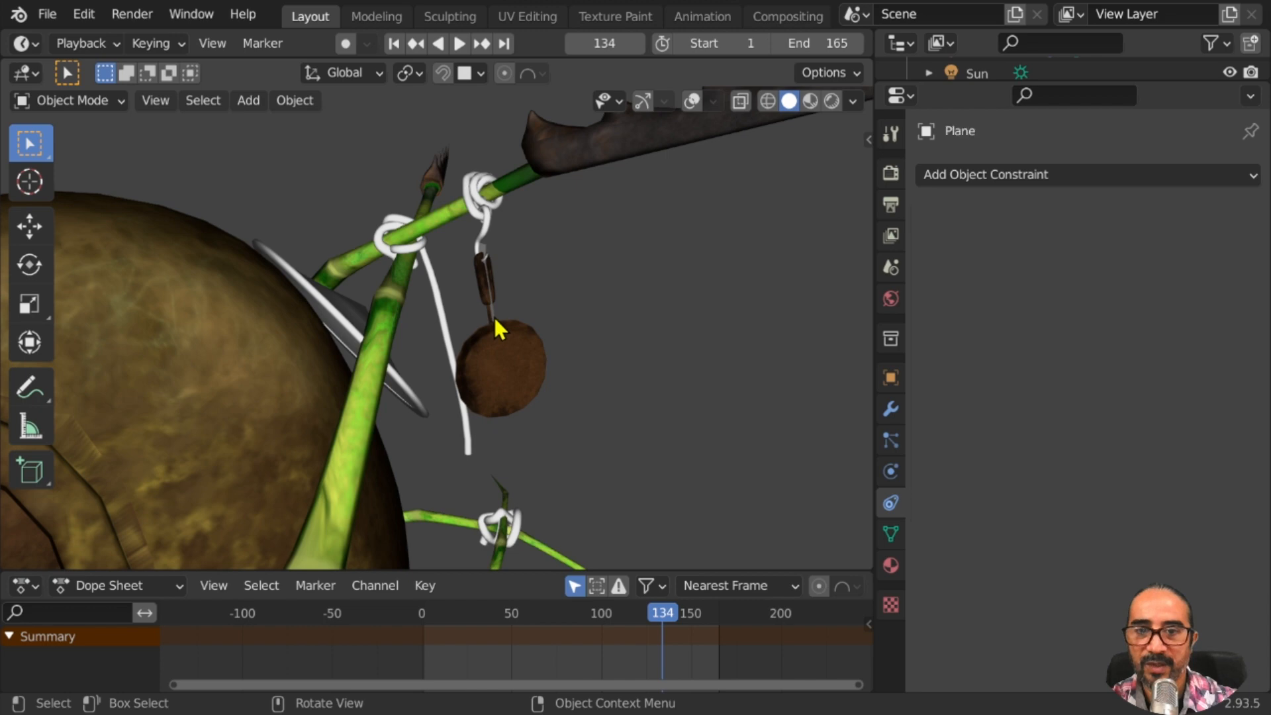
{"action": "scroll", "coordinate": [486, 352], "scroll_direction": "up", "scroll_amount": 2}
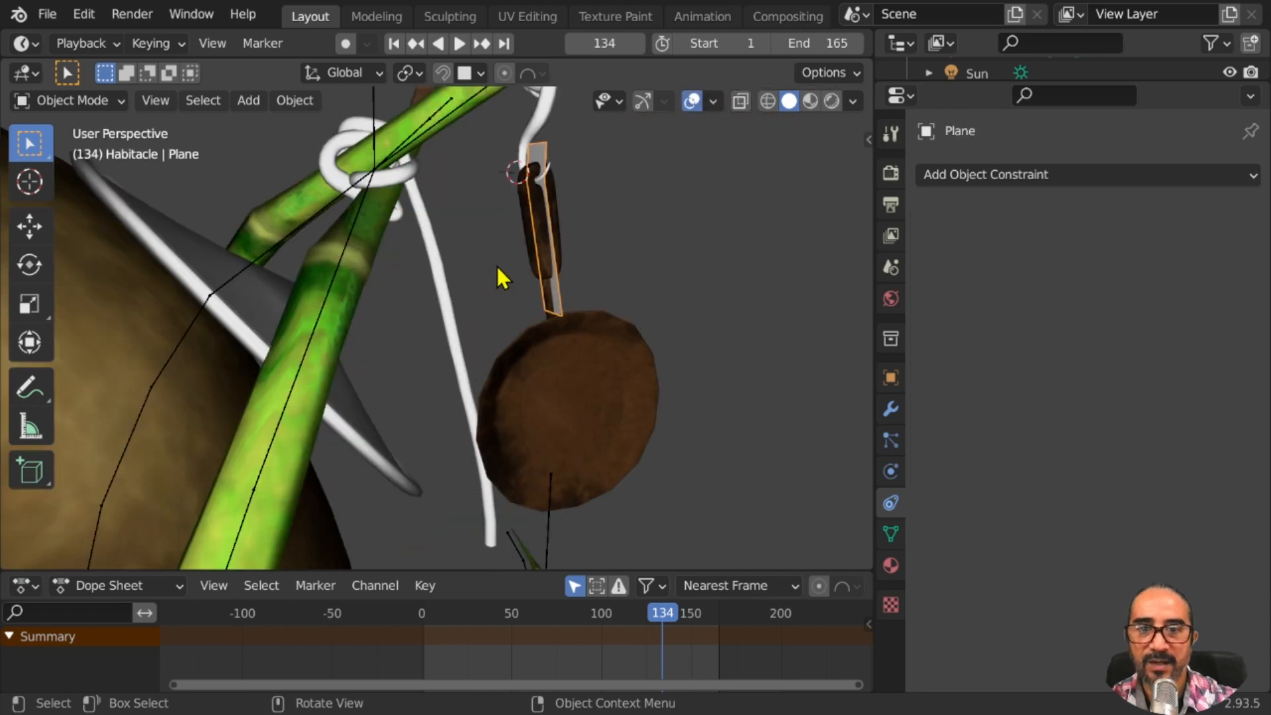
{"action": "scroll", "coordinate": [495, 264], "scroll_direction": "up", "scroll_amount": 2}
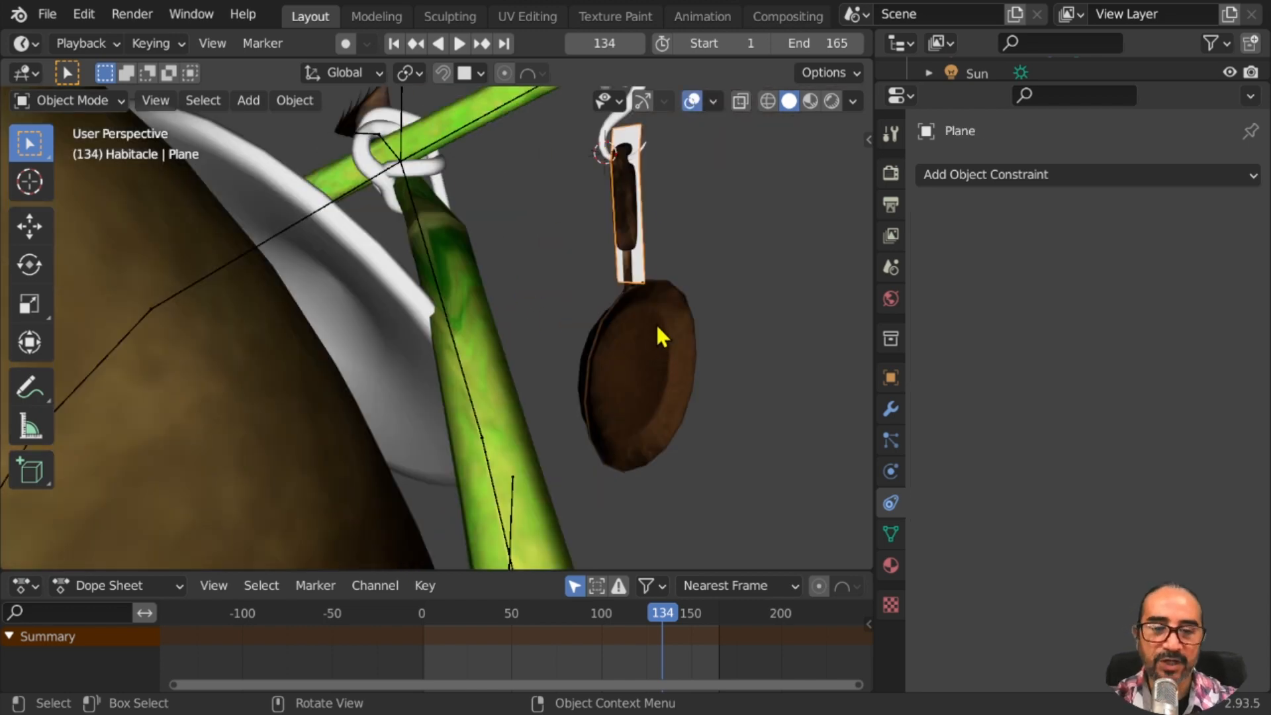
{"action": "key", "text": "m"}
{"action": "left_click", "coordinate": [586, 509]}
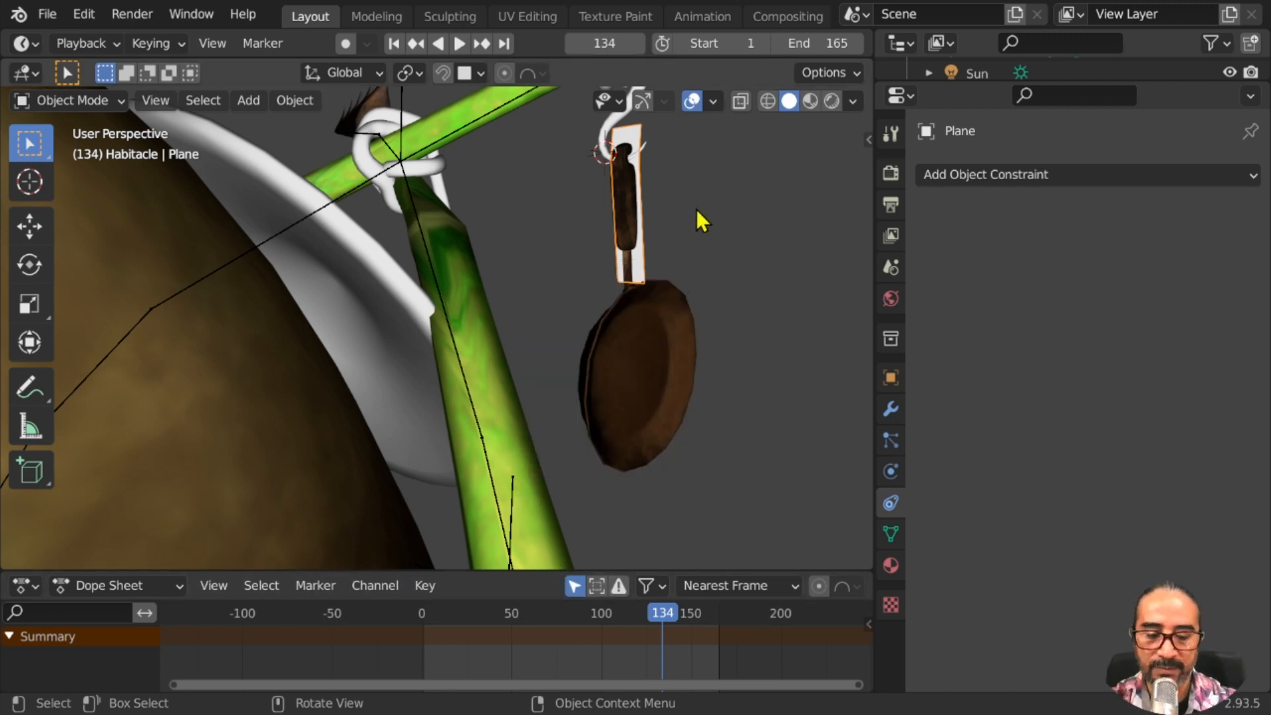
{"action": "key", "text": "m"}
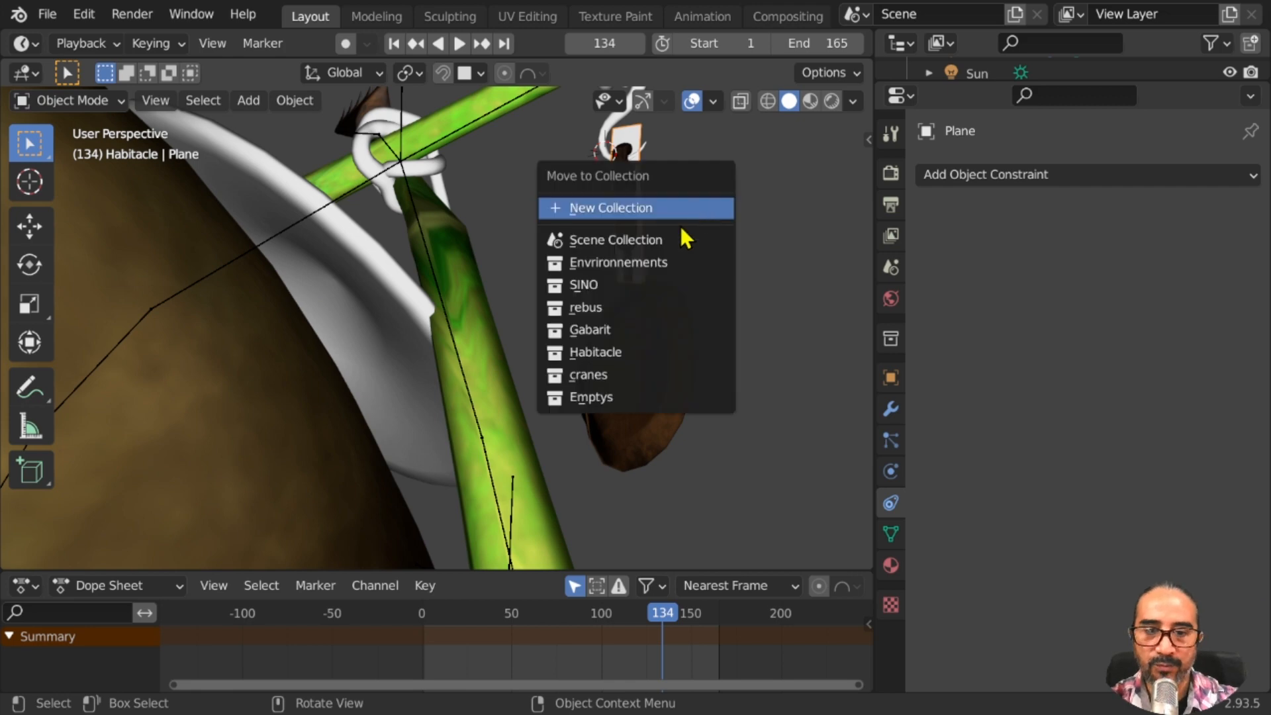
{"action": "left_click", "coordinate": [602, 399]}
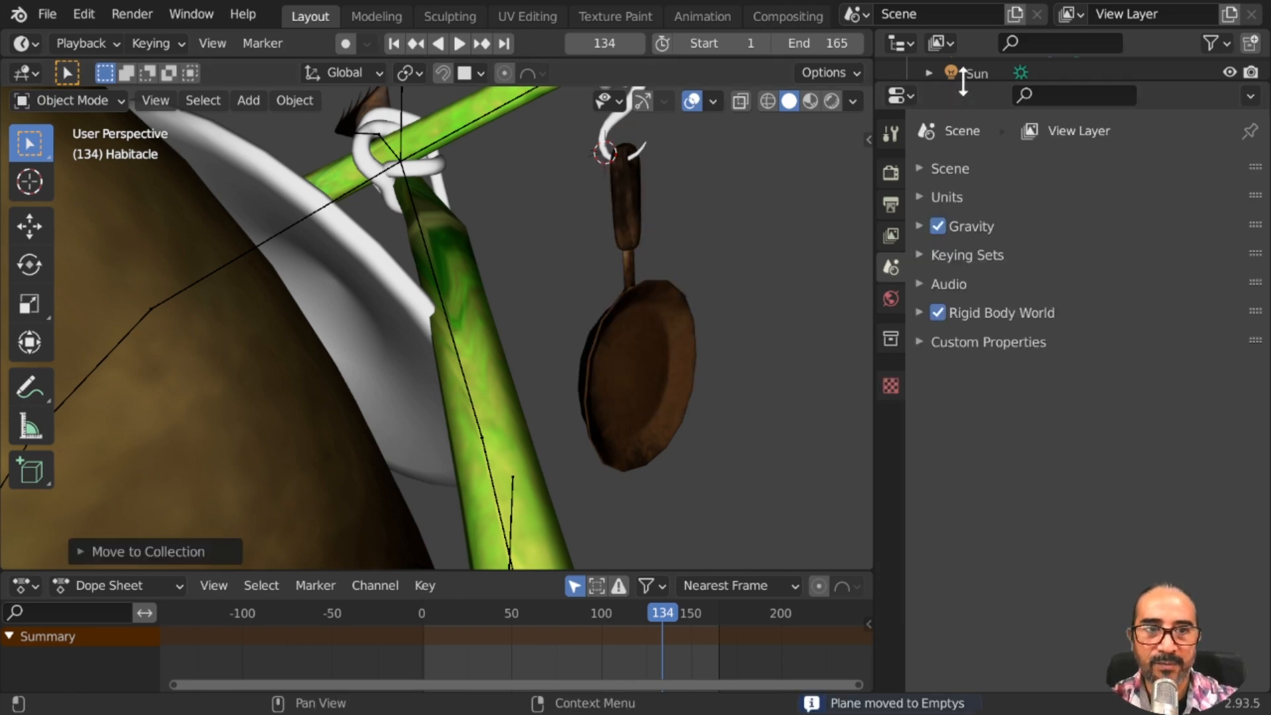
Enlarge the Outliner and show the viewport's list of collections
{"action": "left_click_drag", "start_coordinate": [963, 75], "coordinate": [963, 351]}
{"action": "key", "text": "m"}
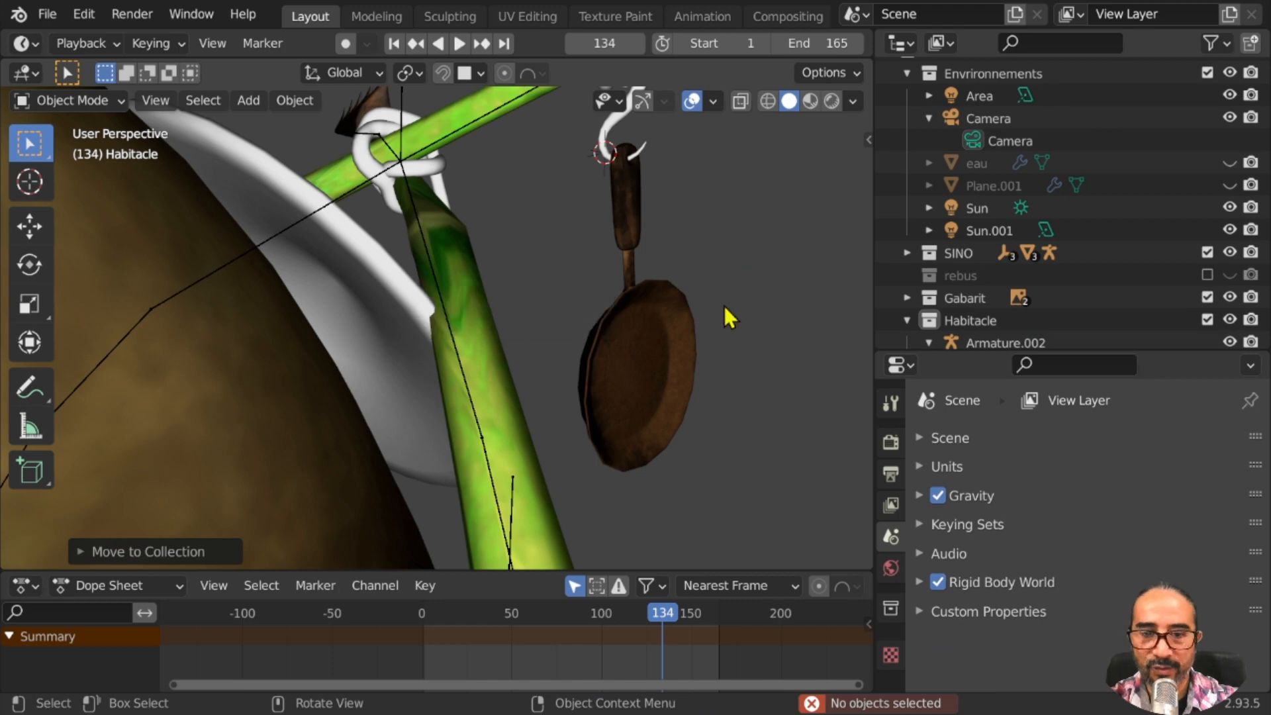
{"action": "middle_click_drag", "start_coordinate": [803, 264], "coordinate": [835, 163]}
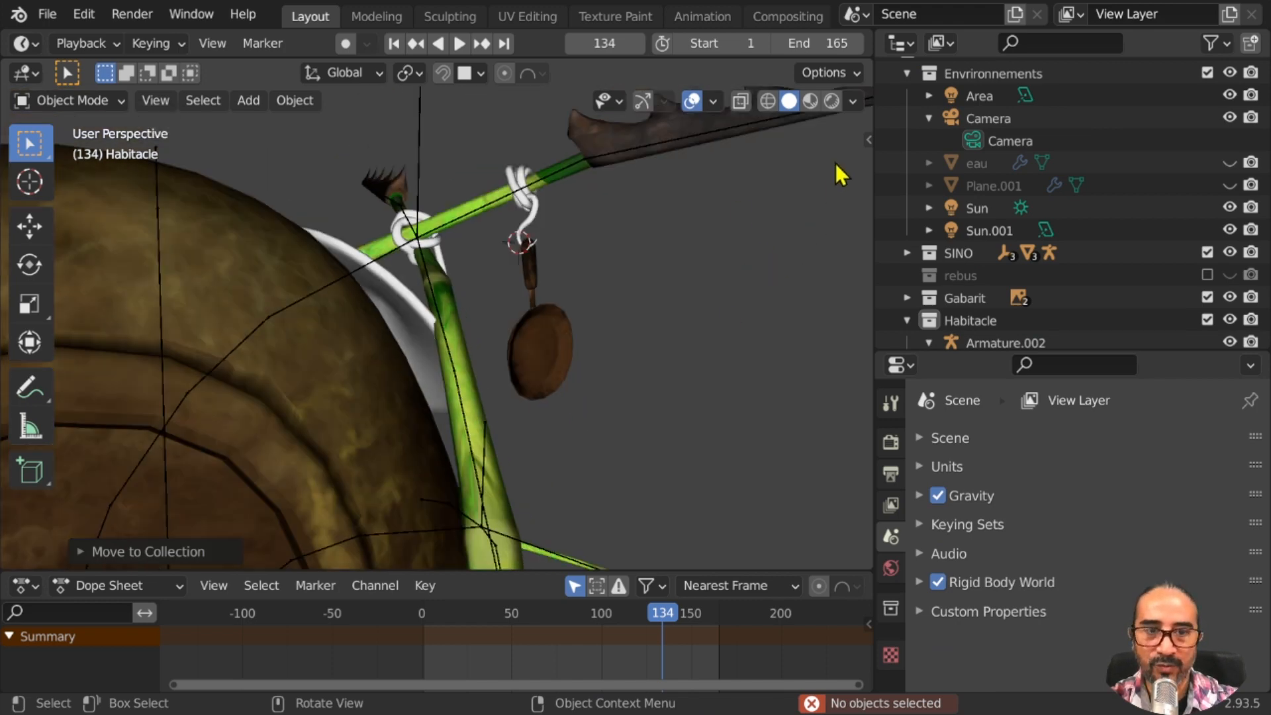
{"action": "key", "text": "n"}
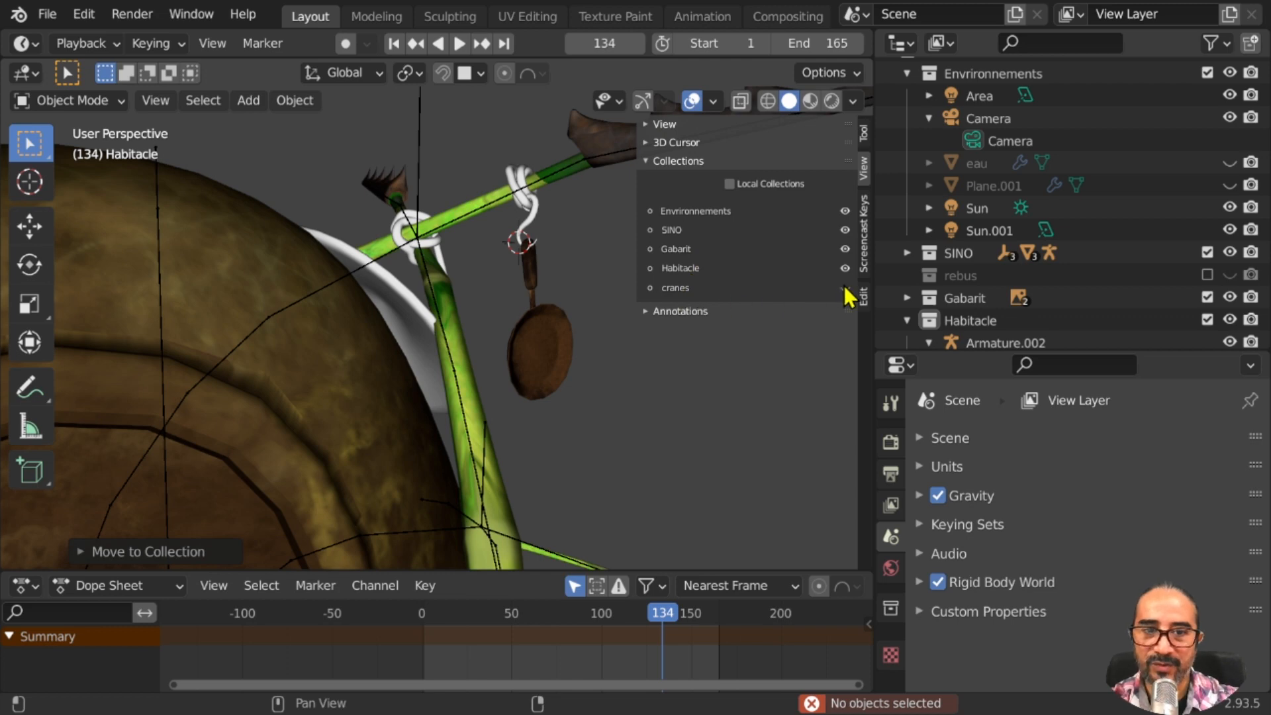
Return the animation to frame 0 and hide the cranes collection in the viewport
{"action": "scroll", "coordinate": [276, 351], "scroll_direction": "down", "scroll_amount": 8}
{"action": "mouse_move", "coordinate": [283, 360]}
{"action": "middle_mouse_down"}
{"action": "mouse_move", "coordinate": [389, 369]}
{"action": "mouse_move", "coordinate": [301, 364]}
{"action": "middle_mouse_up"}
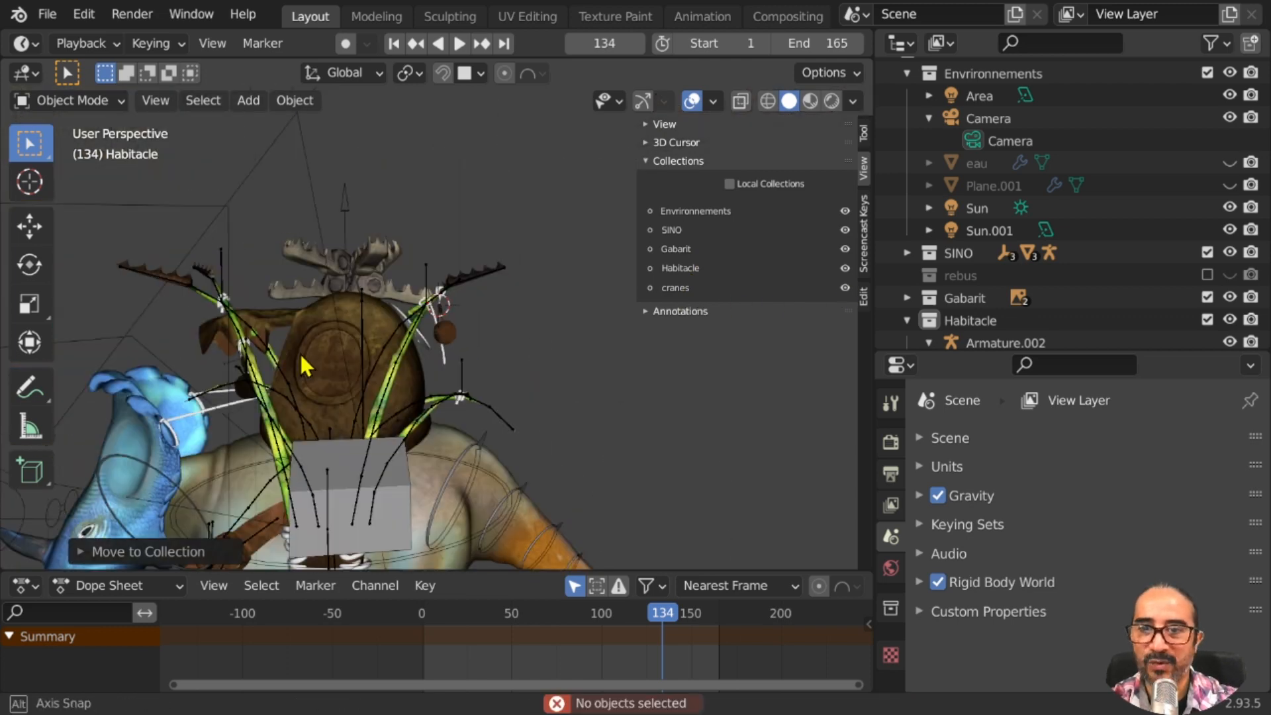
{"action": "scroll", "coordinate": [299, 351], "scroll_direction": "up", "scroll_amount": 4}
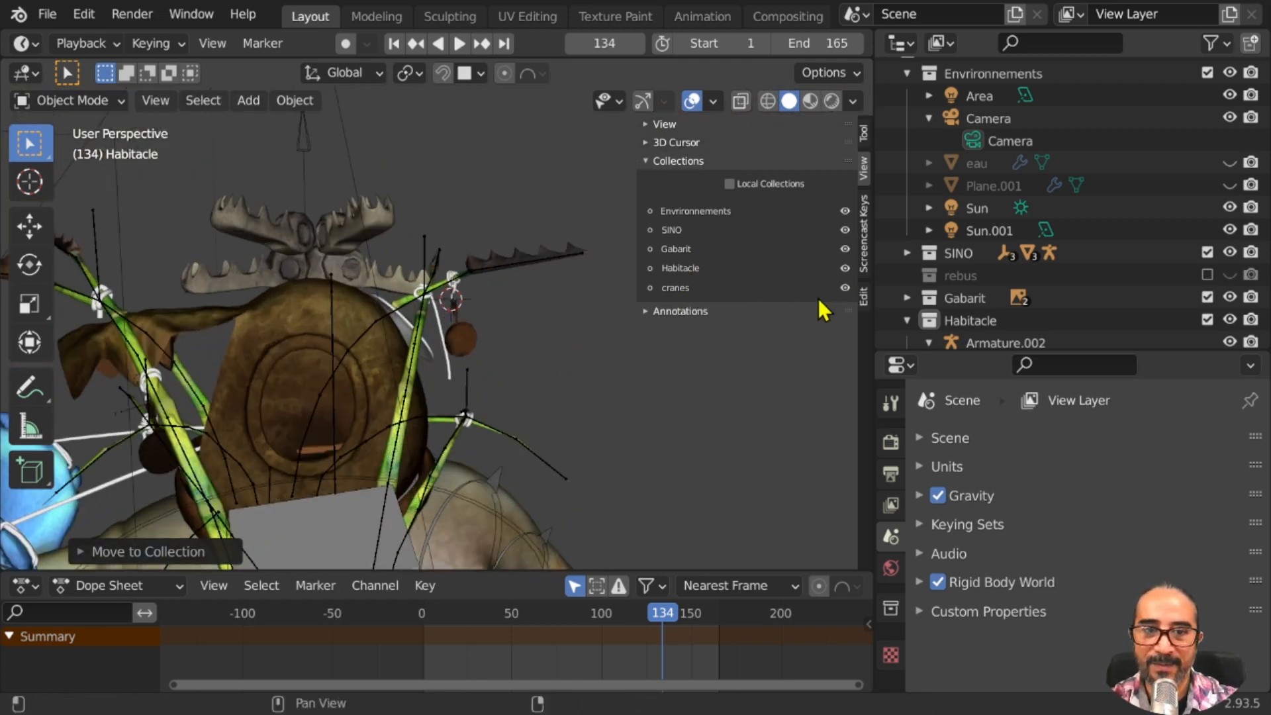
{"action": "scroll", "coordinate": [396, 311], "scroll_direction": "down", "scroll_amount": 2}
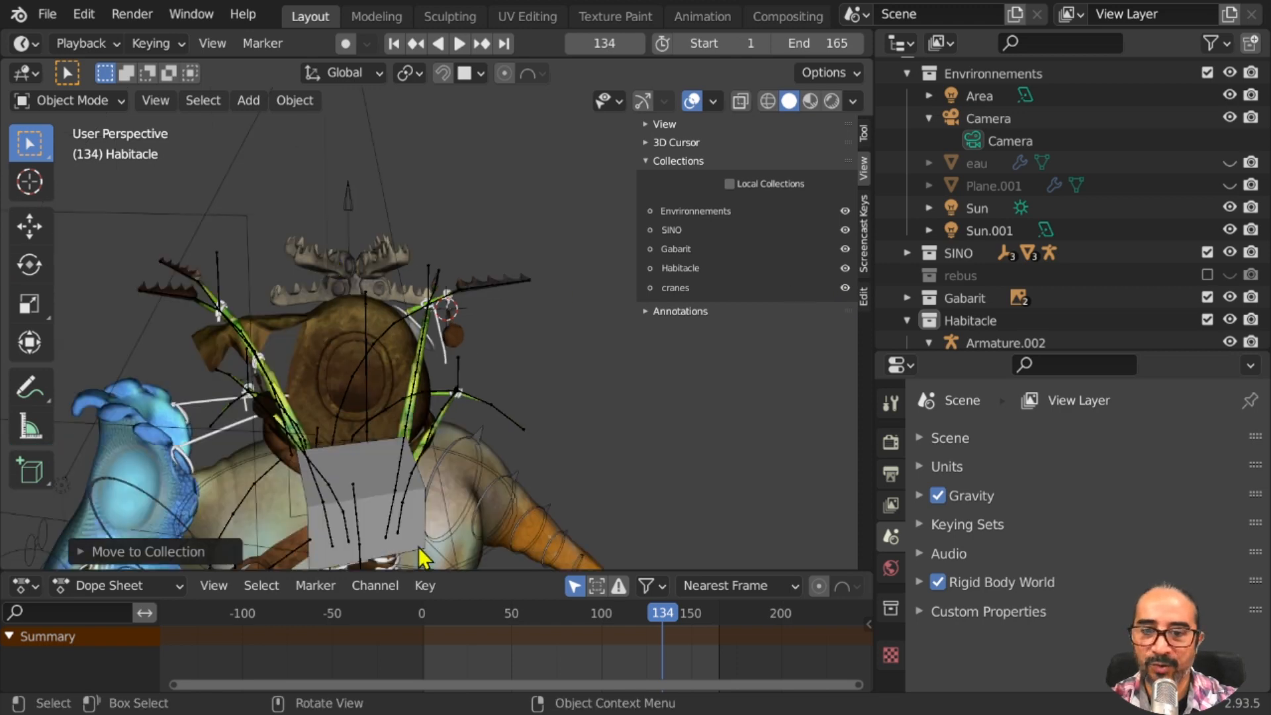
{"action": "left_click_drag", "start_coordinate": [468, 609], "coordinate": [399, 618]}
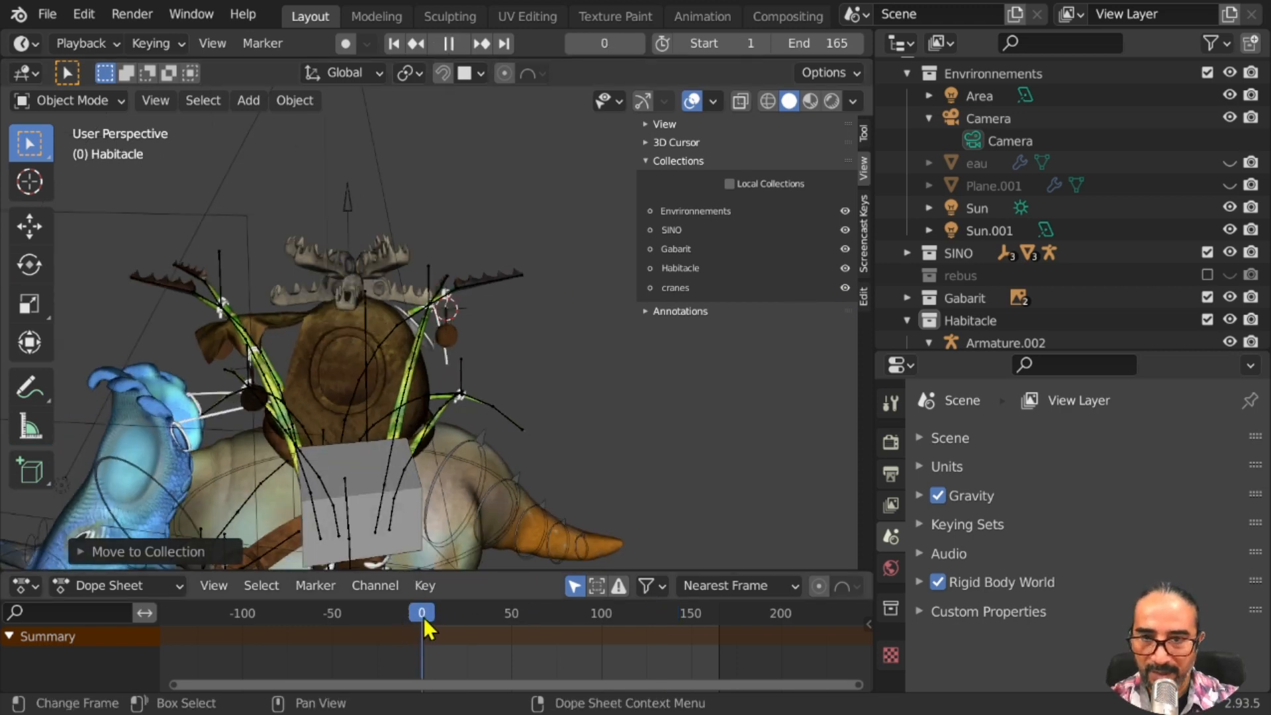
{"action": "key", "text": "space"}
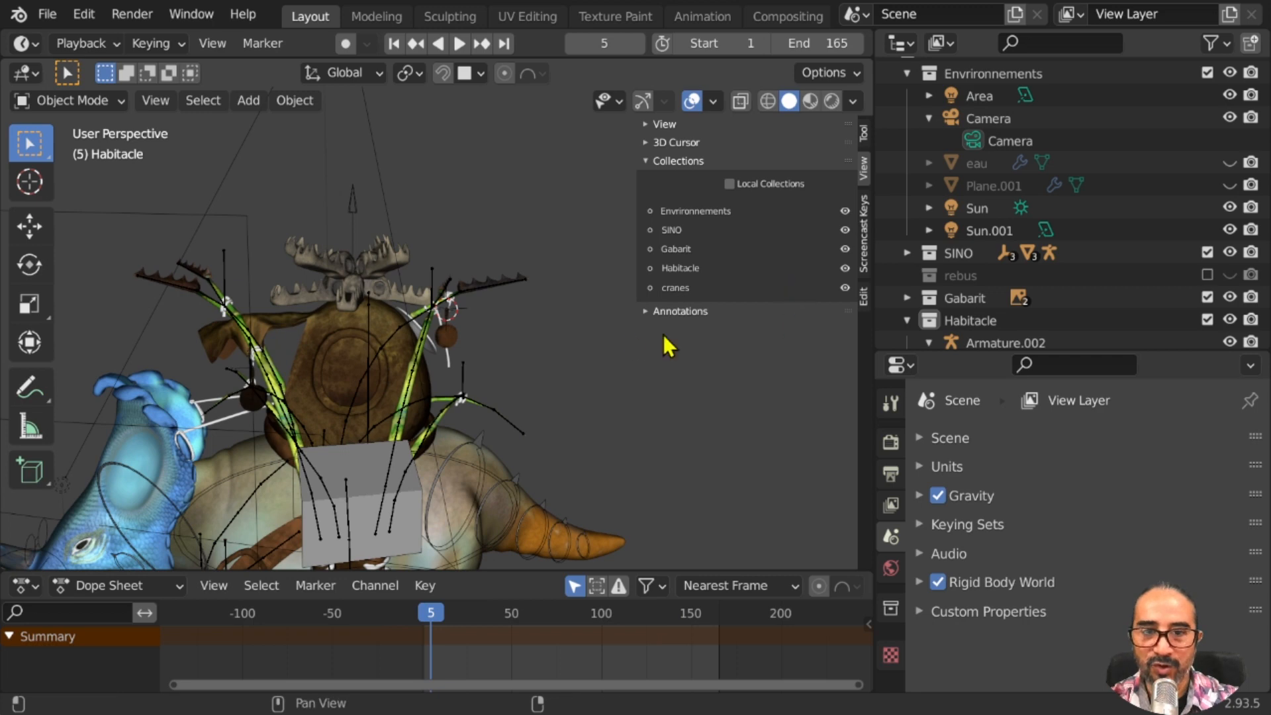
{"action": "left_click", "coordinate": [404, 617]}
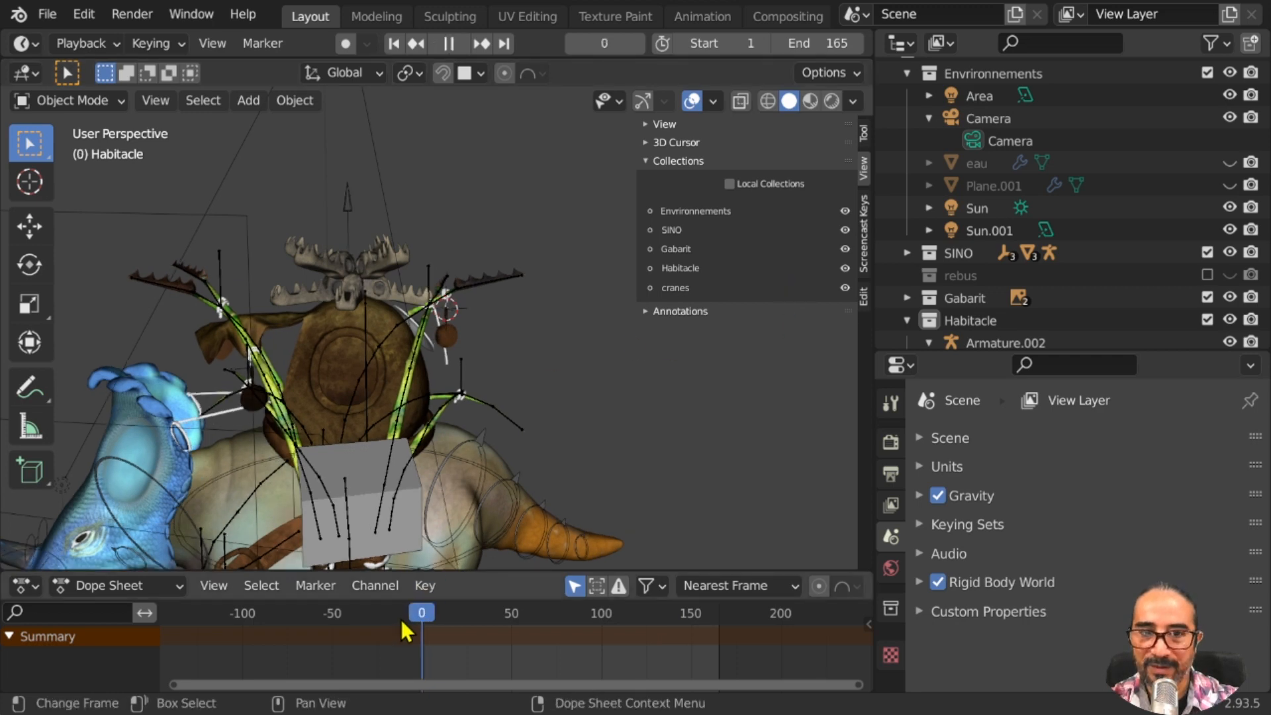
{"action": "left_click", "coordinate": [846, 288]}
Turn off the viewport overlays and close the list of collections
{"action": "scroll", "coordinate": [530, 394], "scroll_direction": "up", "scroll_amount": 2}
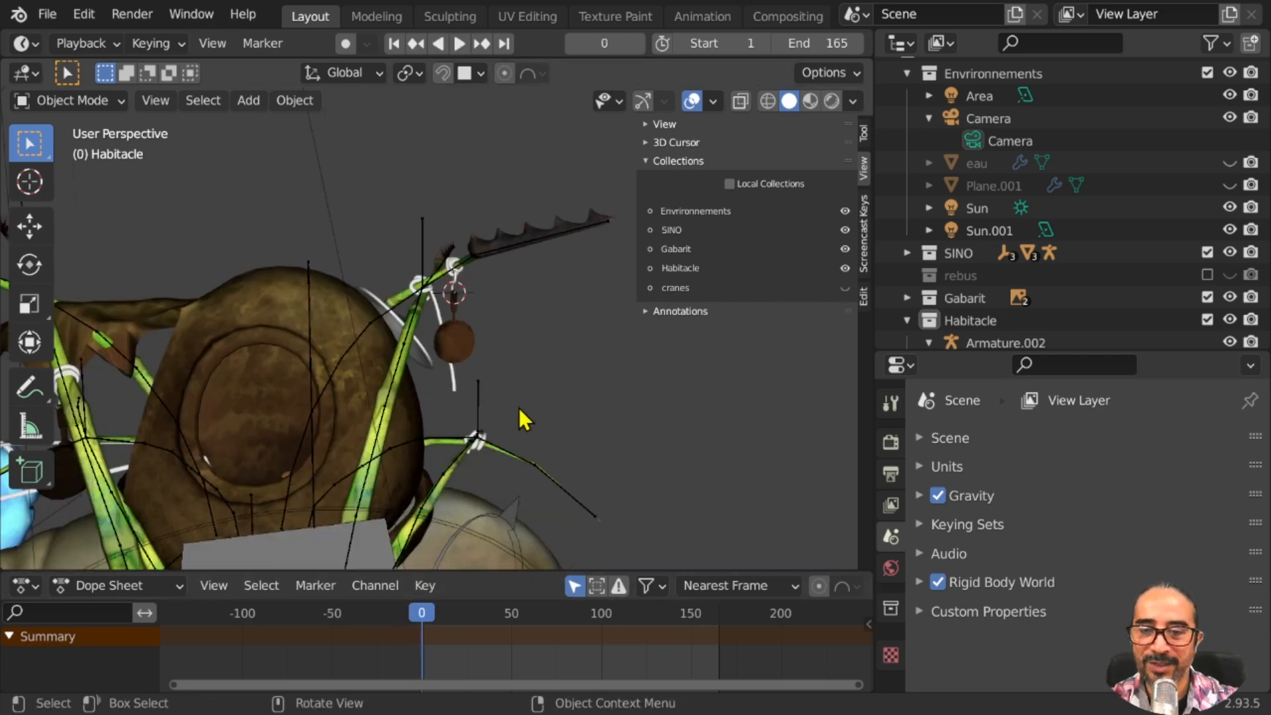
{"action": "middle_click_drag", "start_coordinate": [519, 408], "coordinate": [620, 399]}
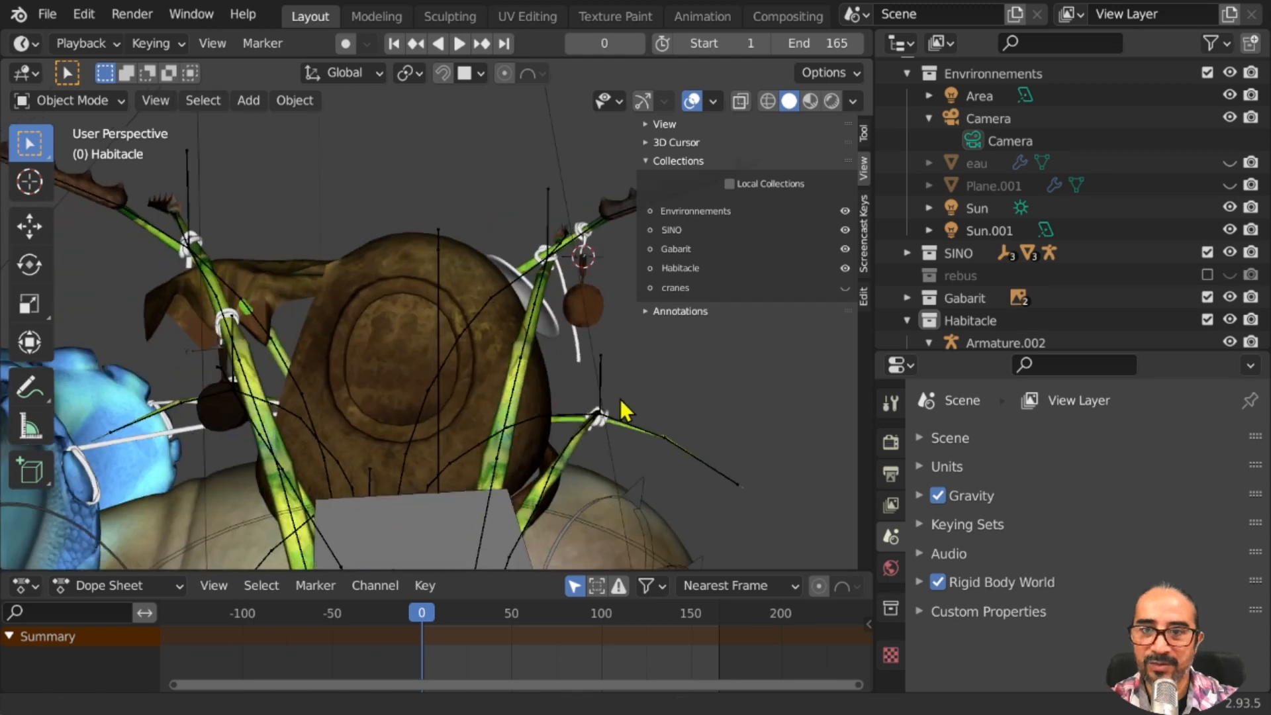
{"action": "left_click", "coordinate": [690, 102]}
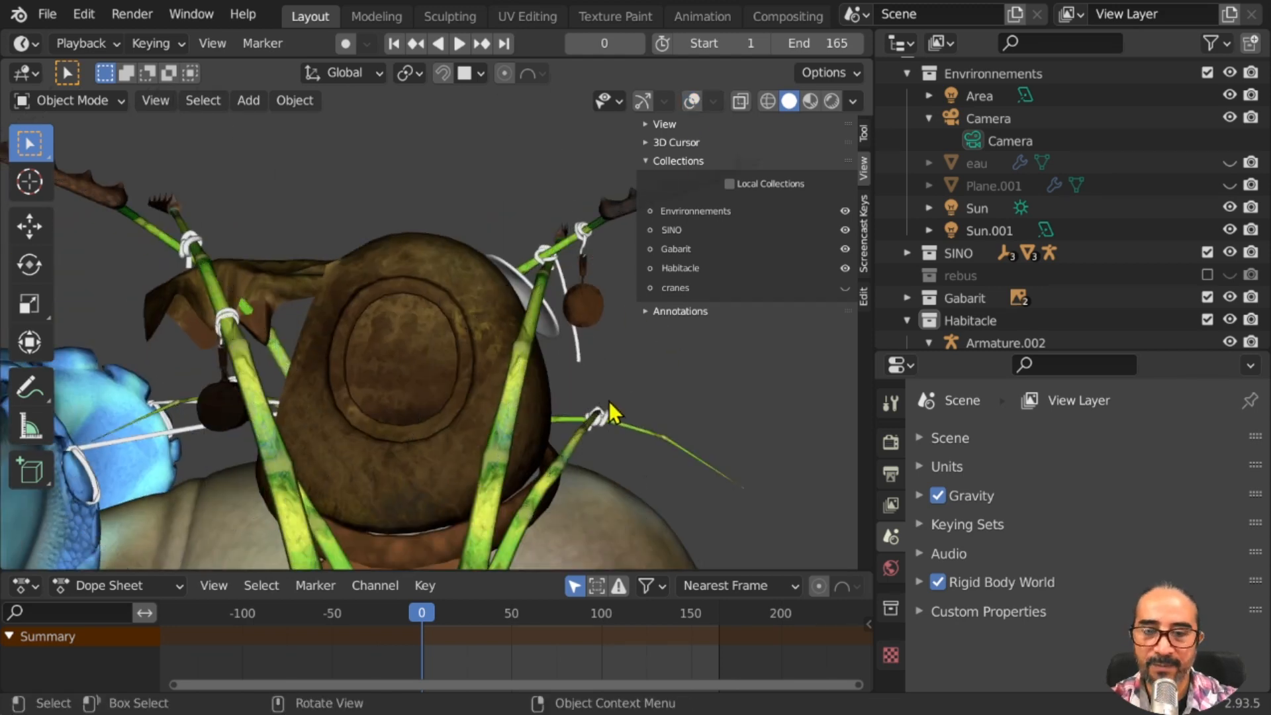
{"action": "key", "text": "n"}
Examine the dinosaur's bamboo rig and its hanging pans from several angles and distances
{"action": "middle_click_drag", "start_coordinate": [496, 383], "coordinate": [613, 376]}
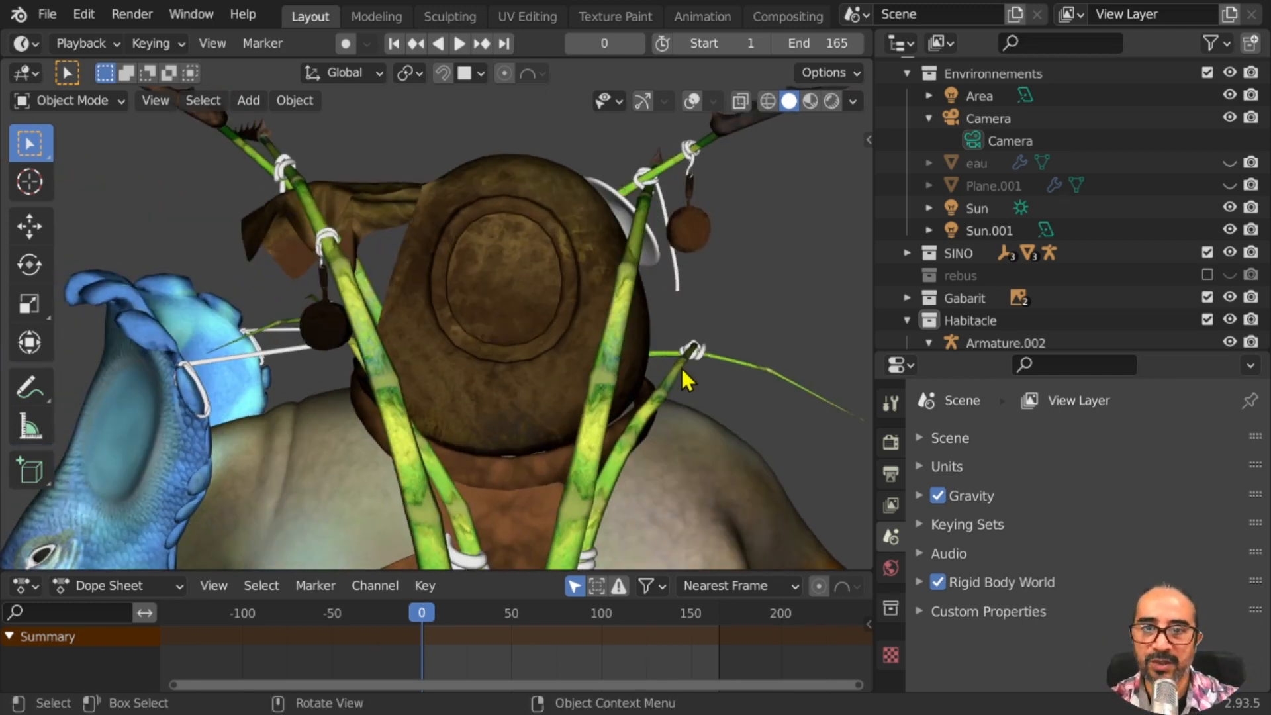
{"action": "scroll", "coordinate": [681, 369], "scroll_direction": "down", "scroll_amount": 3}
{"action": "middle_click_drag", "start_coordinate": [652, 372], "coordinate": [623, 380]}
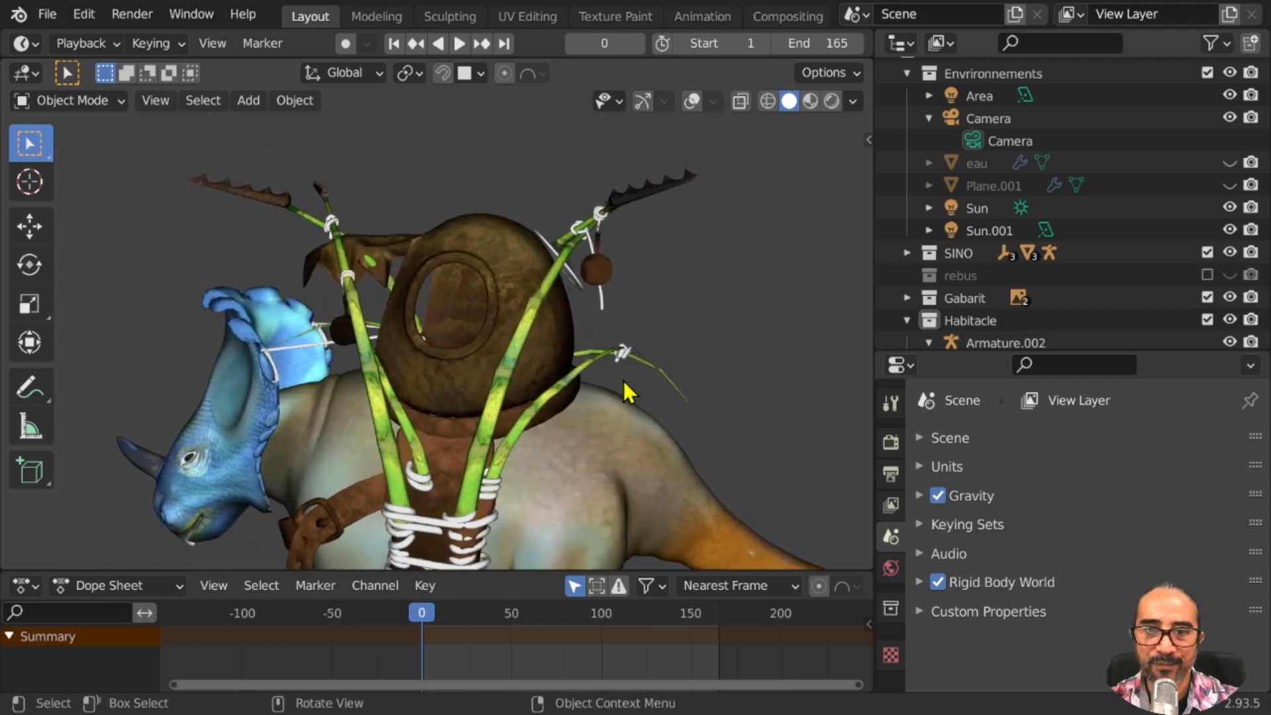
{"action": "mouse_move", "coordinate": [487, 415]}
{"action": "middle_mouse_down"}
{"action": "mouse_move", "coordinate": [485, 387]}
{"action": "mouse_move", "coordinate": [562, 375]}
{"action": "mouse_move", "coordinate": [471, 376]}
{"action": "mouse_move", "coordinate": [479, 409]}
{"action": "middle_mouse_up"}
{"action": "scroll", "coordinate": [302, 339], "scroll_direction": "up", "scroll_amount": 2}
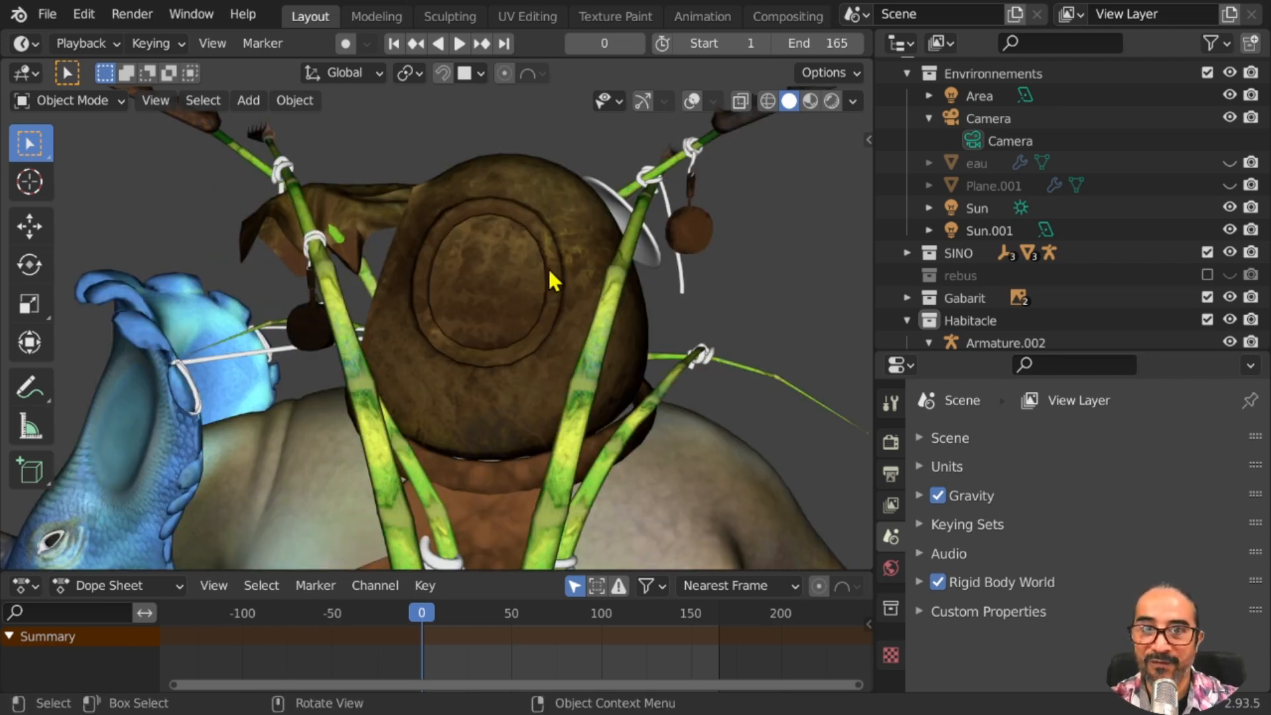
{"action": "middle_click_drag", "start_coordinate": [538, 443], "coordinate": [639, 216]}
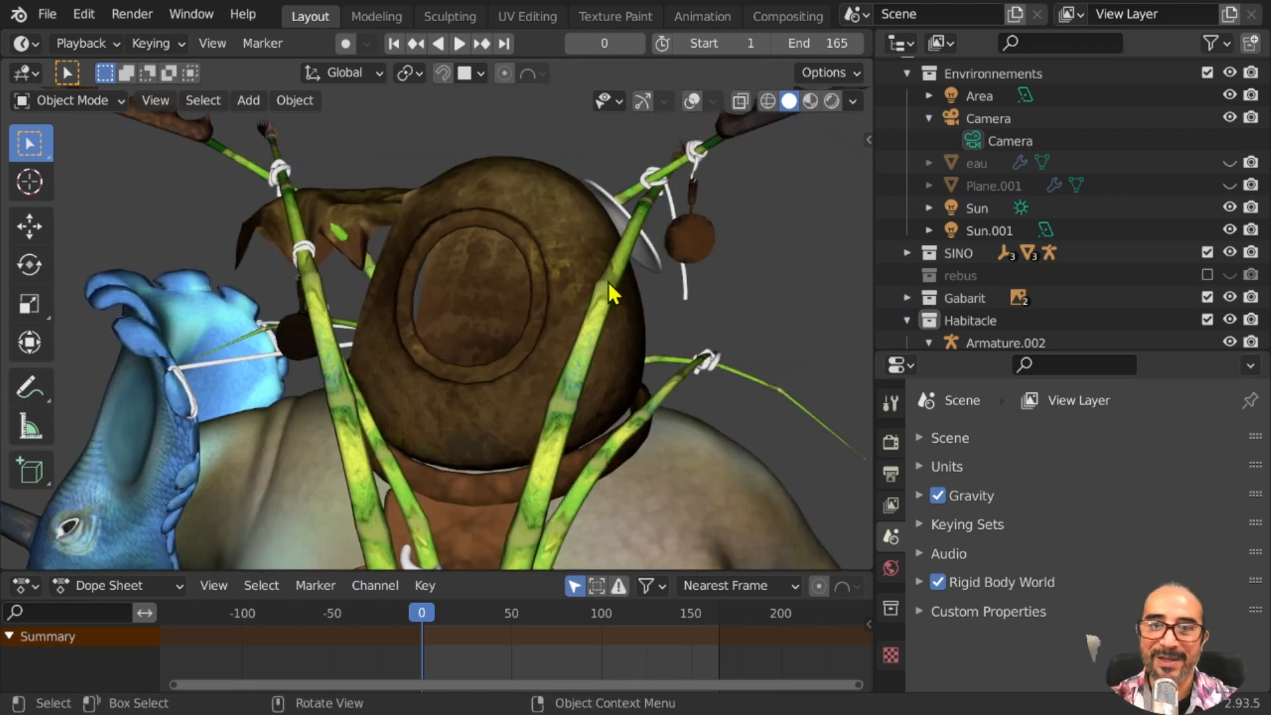
{"action": "scroll", "coordinate": [569, 304], "scroll_direction": "down", "scroll_amount": 3}
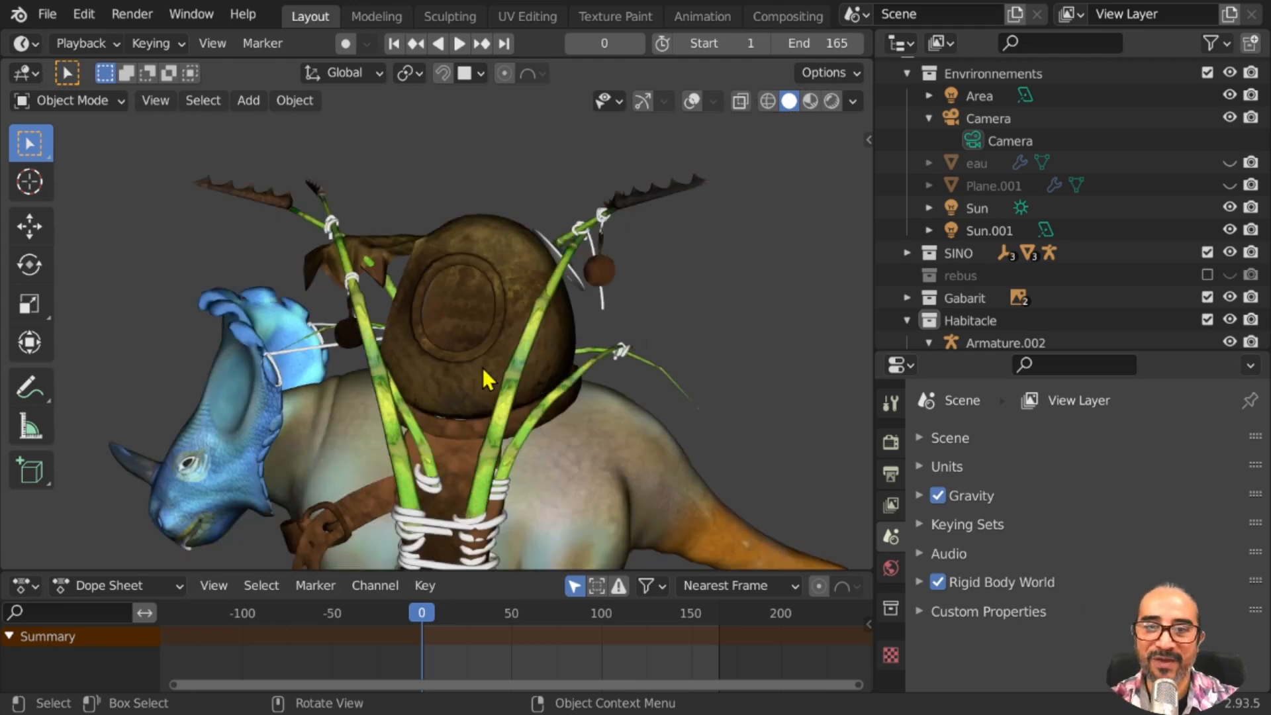
{"action": "middle_click_drag", "start_coordinate": [482, 366], "coordinate": [637, 208]}
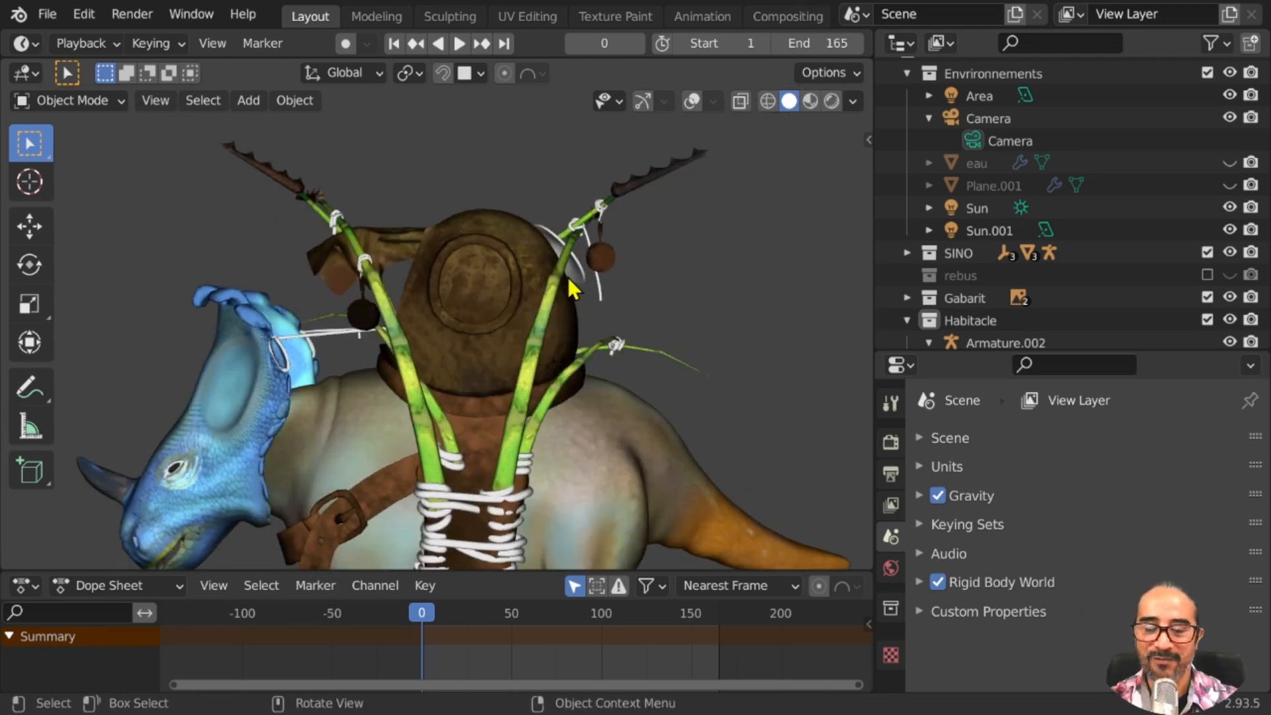